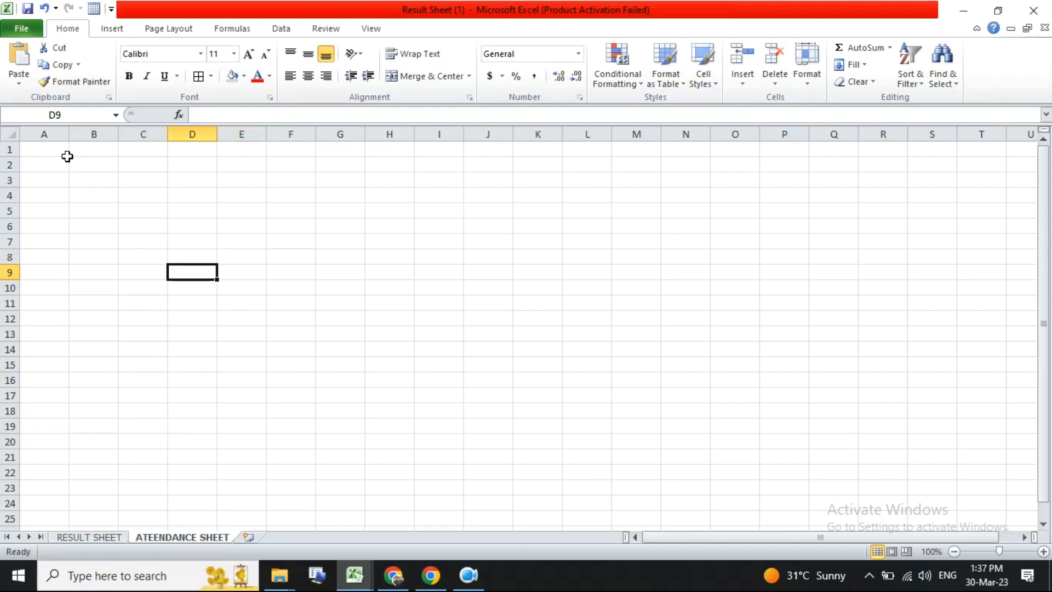
# - Enter the header DATE in cell A1
pyautogui.click(58, 148)
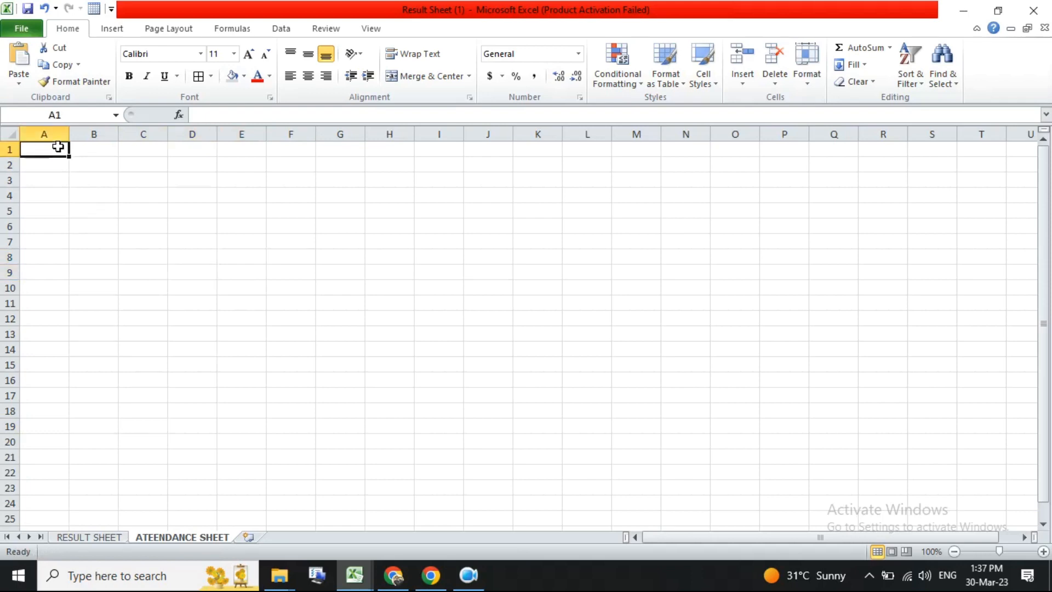
pyautogui.click(60, 174)
pyautogui.click(57, 154)
pyautogui.click(63, 161)
pyautogui.click(61, 149)
pyautogui.write('DATE')
pyautogui.press('Tab')
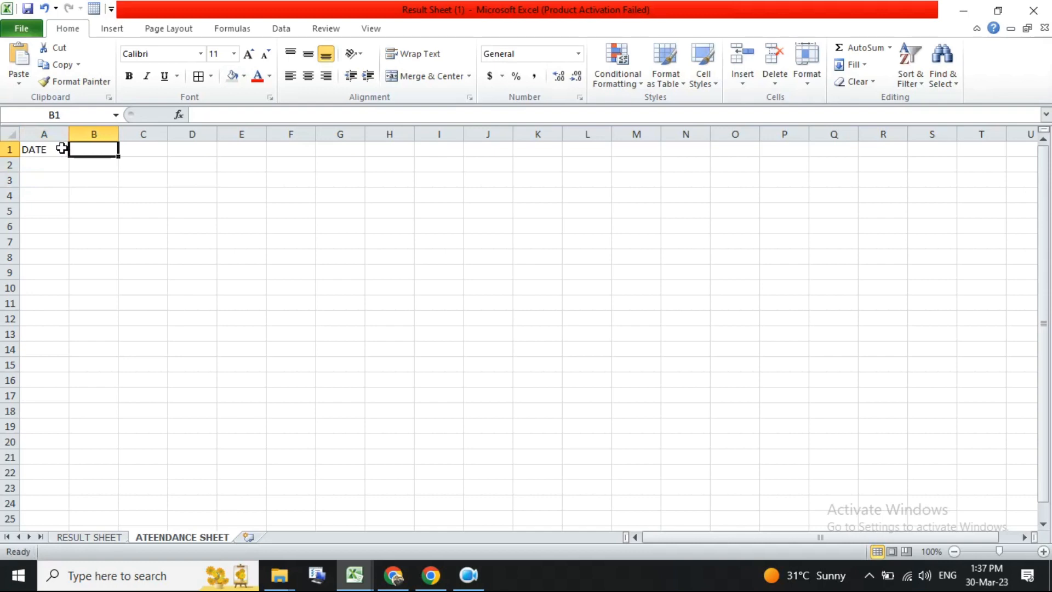
# - Merge and center cells B1 and C1 and enter the date 1-1-2023 in them
pyautogui.moveTo(103, 150); pyautogui.dragTo(134, 149)
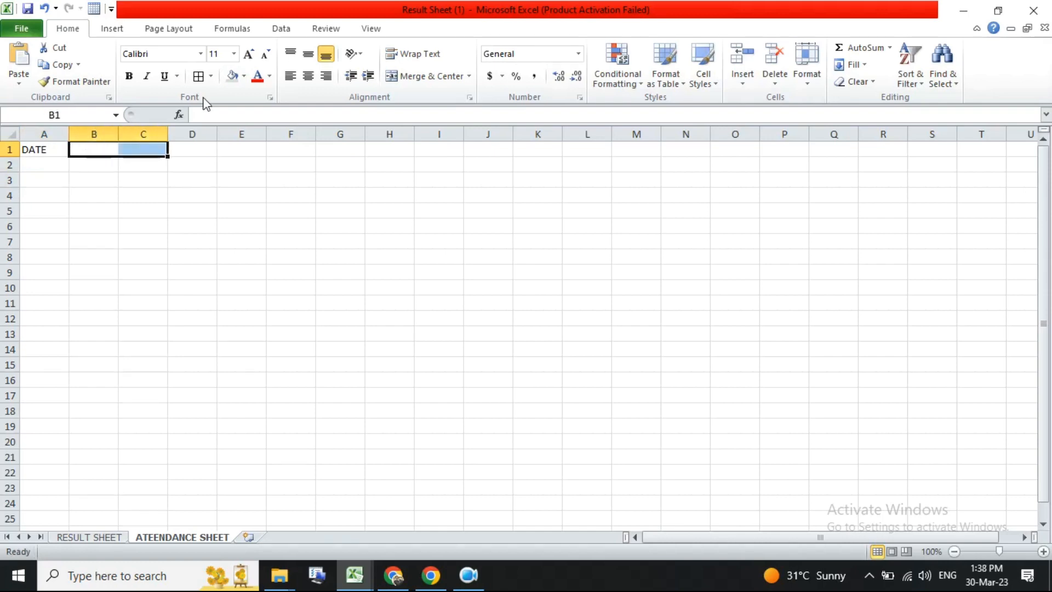
pyautogui.click(398, 76)
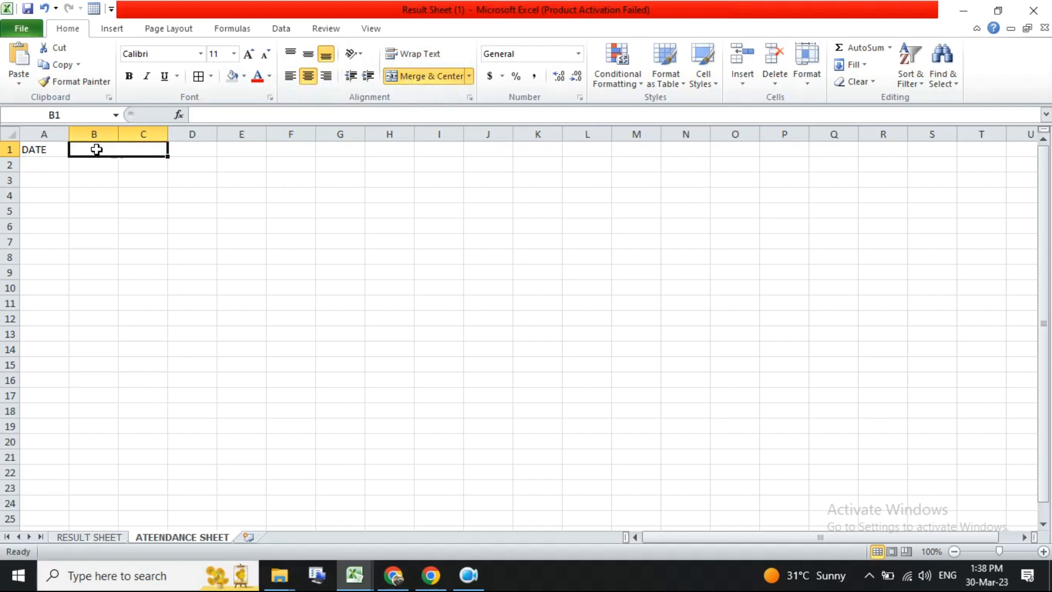
pyautogui.write('1-1-2023')
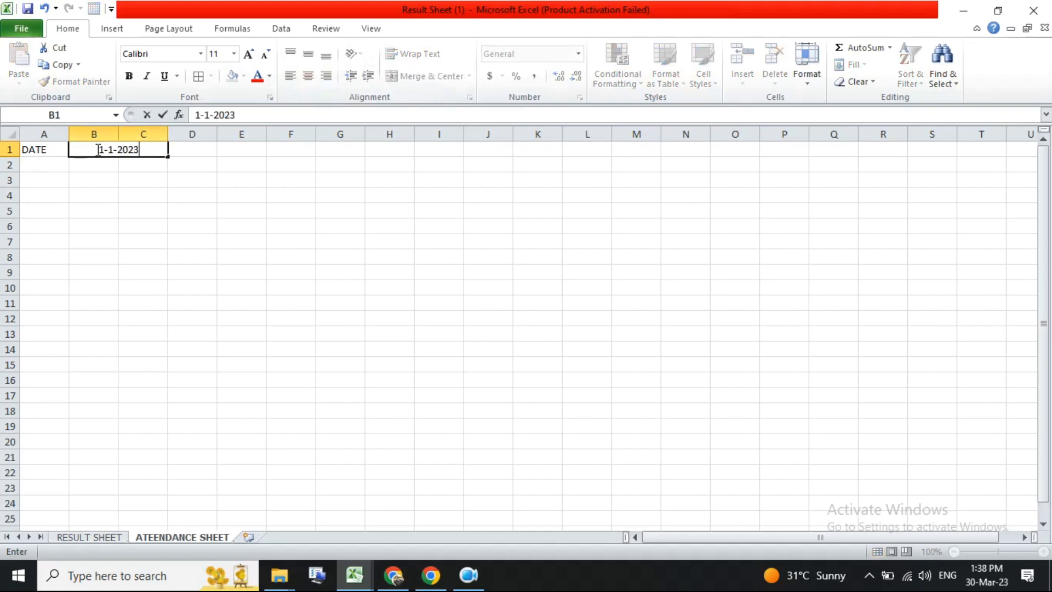
pyautogui.press('Return')
pyautogui.click(95, 149)
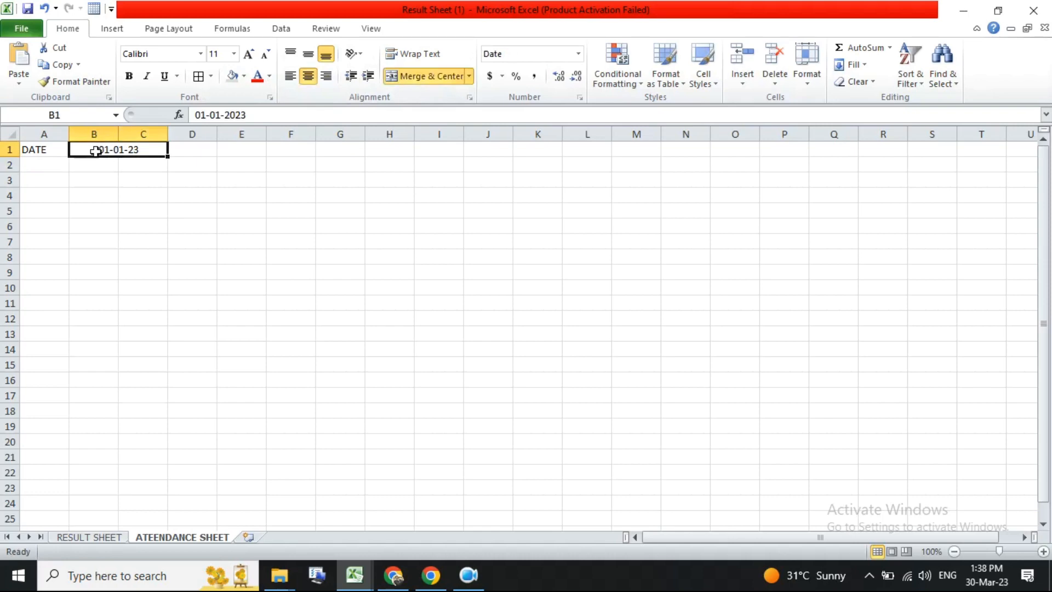
# - Fill the merged date cell with yellow
pyautogui.click(234, 76)
pyautogui.click(244, 75)
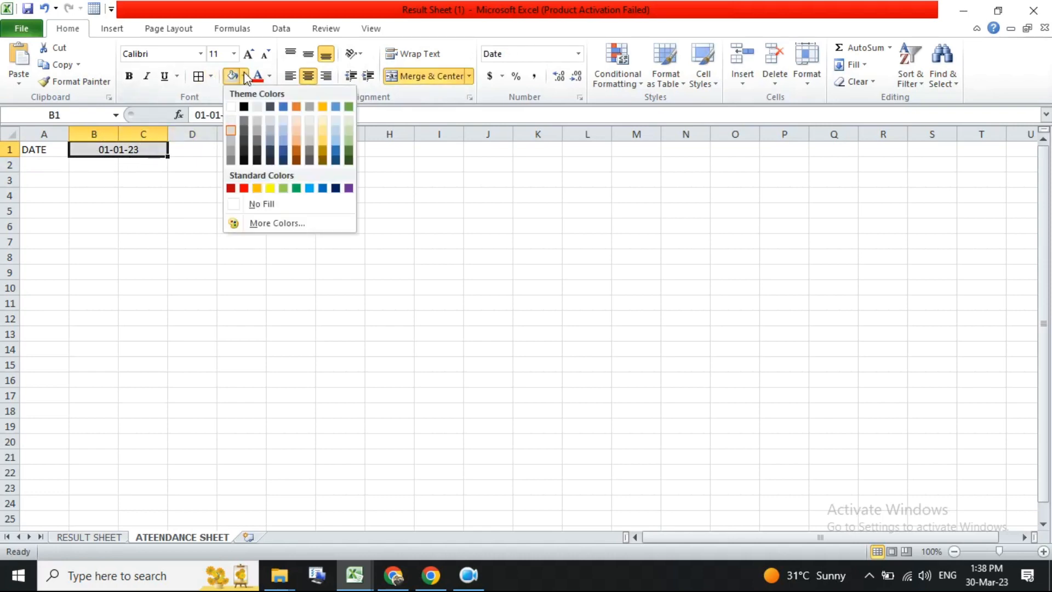
pyautogui.click(270, 187)
pyautogui.click(170, 176)
pyautogui.click(141, 149)
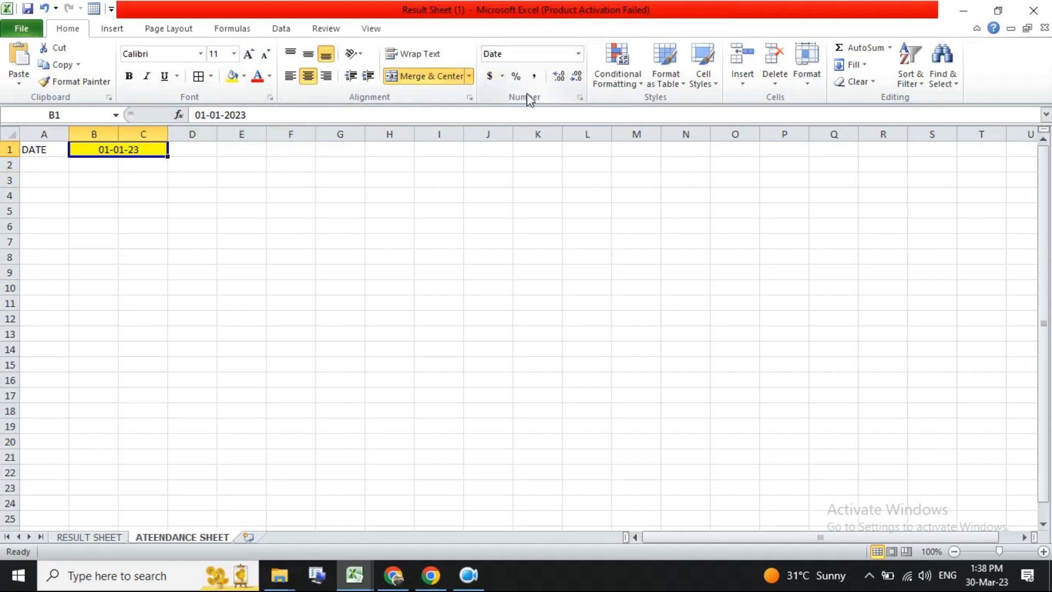
# - Apply the custom number format MMMM-YY to the date cell
pyautogui.click(581, 98)
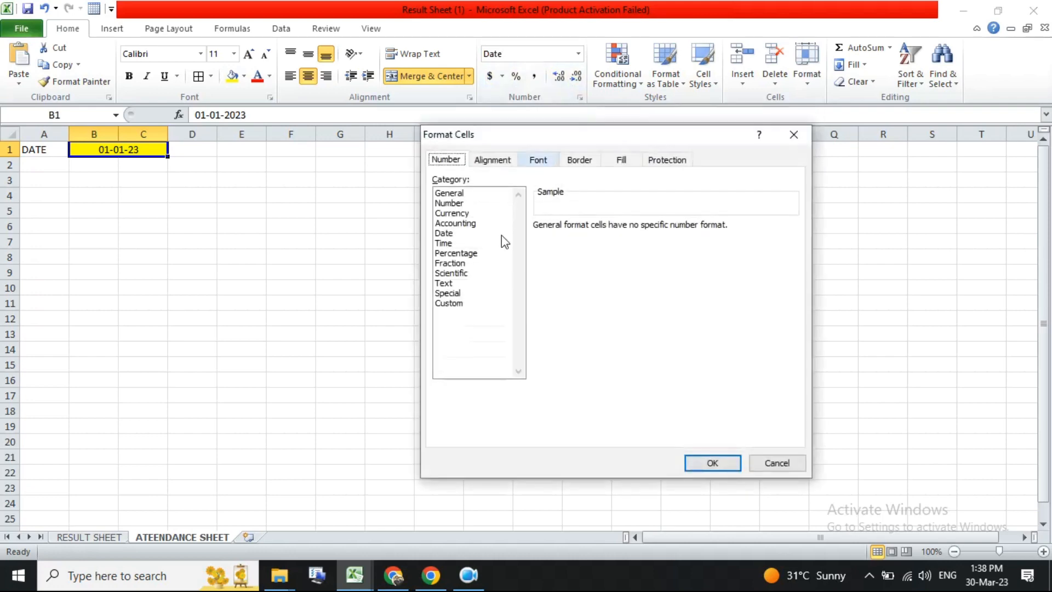
pyautogui.click(455, 305)
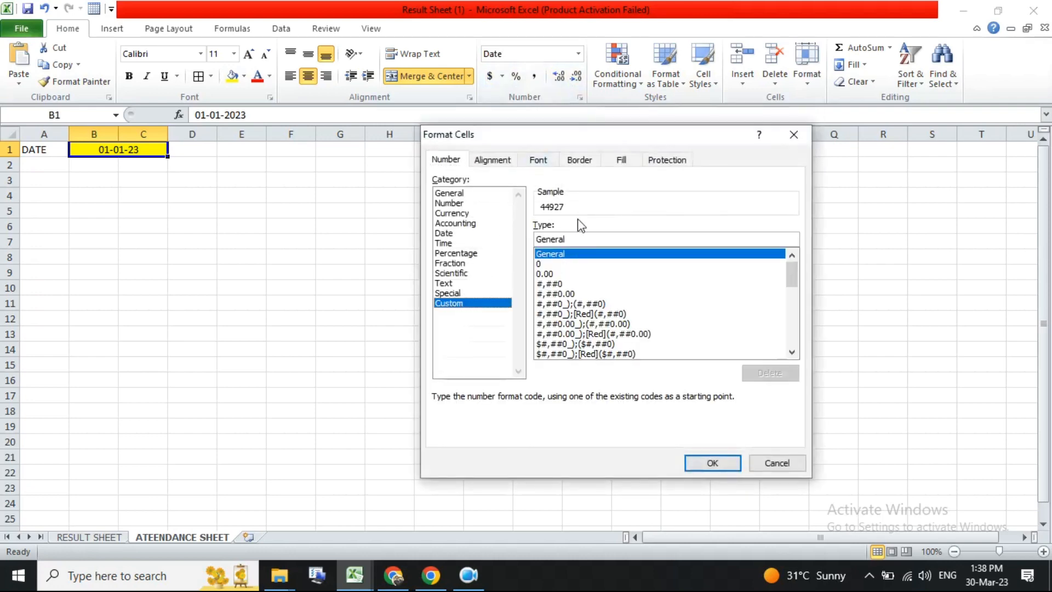
pyautogui.doubleClick(580, 239)
pyautogui.press('BackSpace')
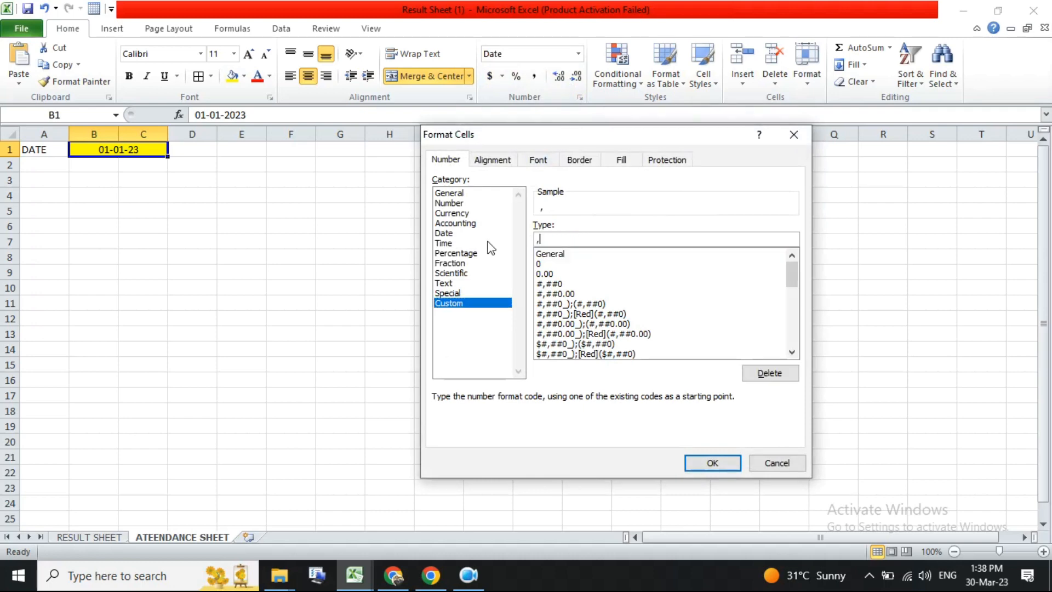
pyautogui.write('MM')
pyautogui.write('M')
pyautogui.write('YY')
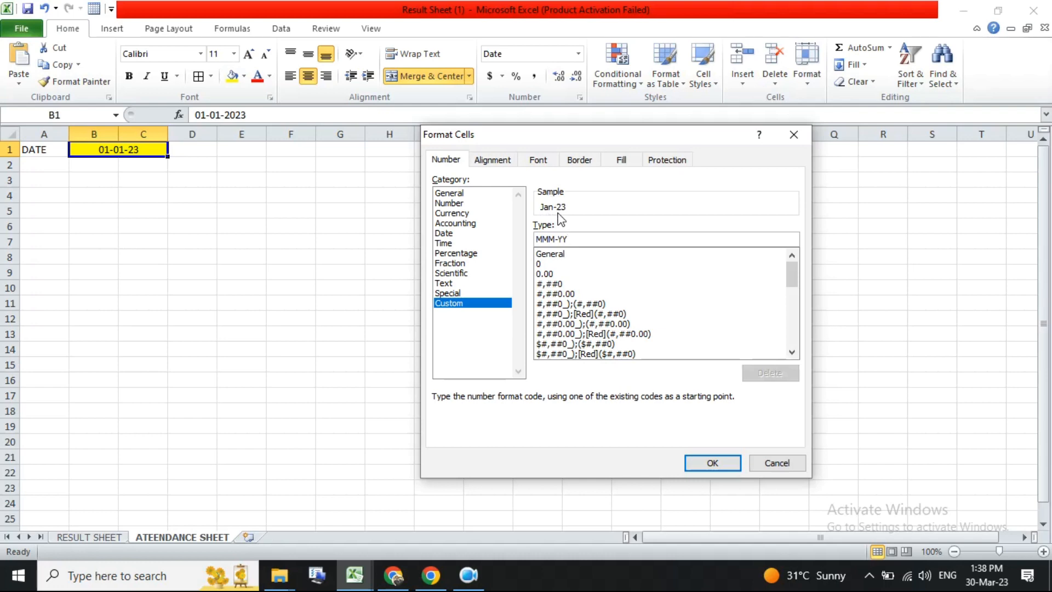
pyautogui.write('Y')
pyautogui.press('BackSpace')
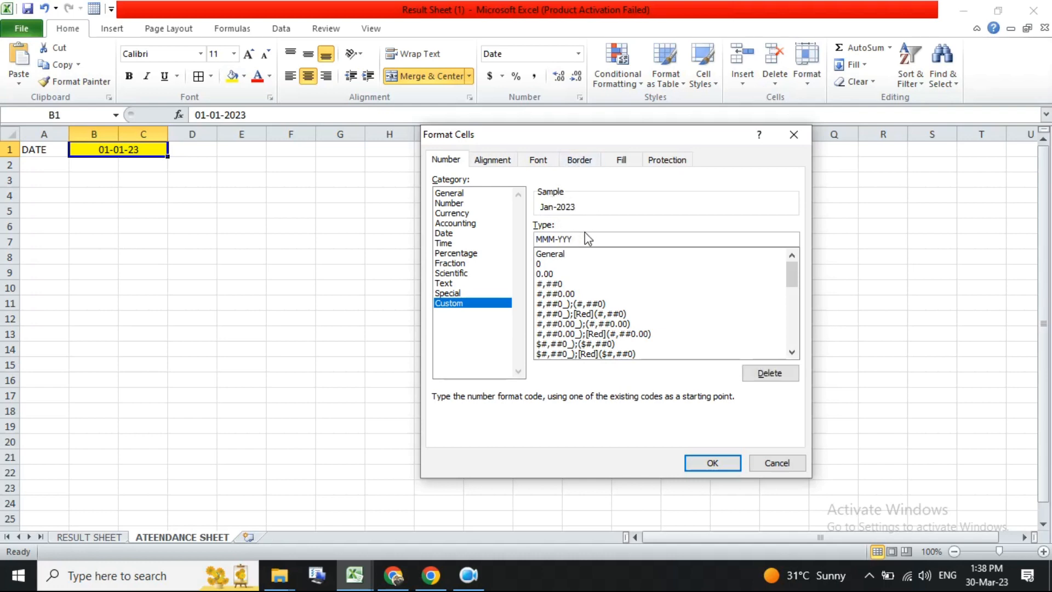
pyautogui.press('BackSpace')
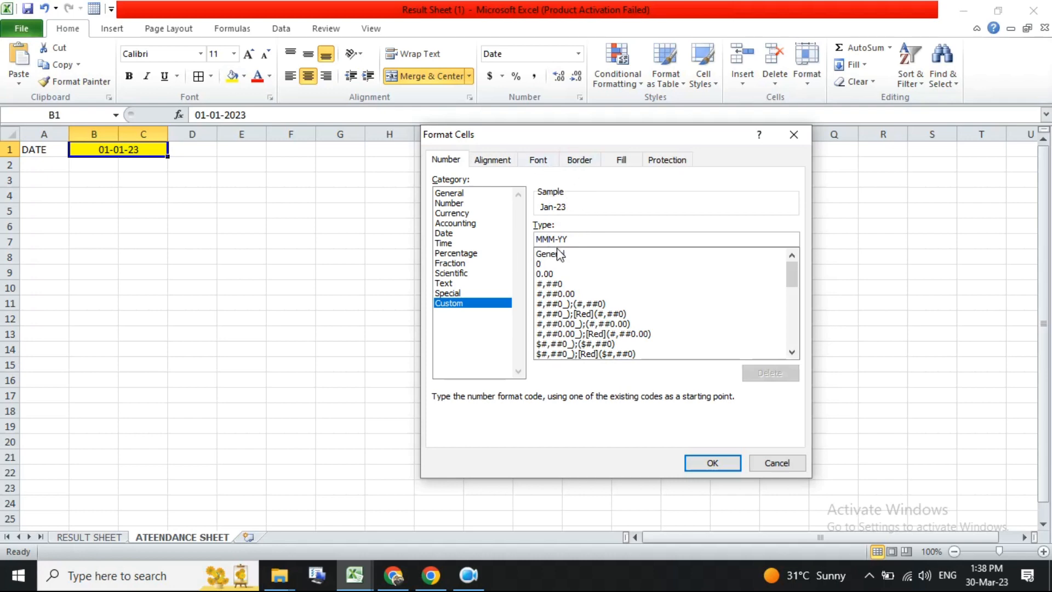
pyautogui.write('M')
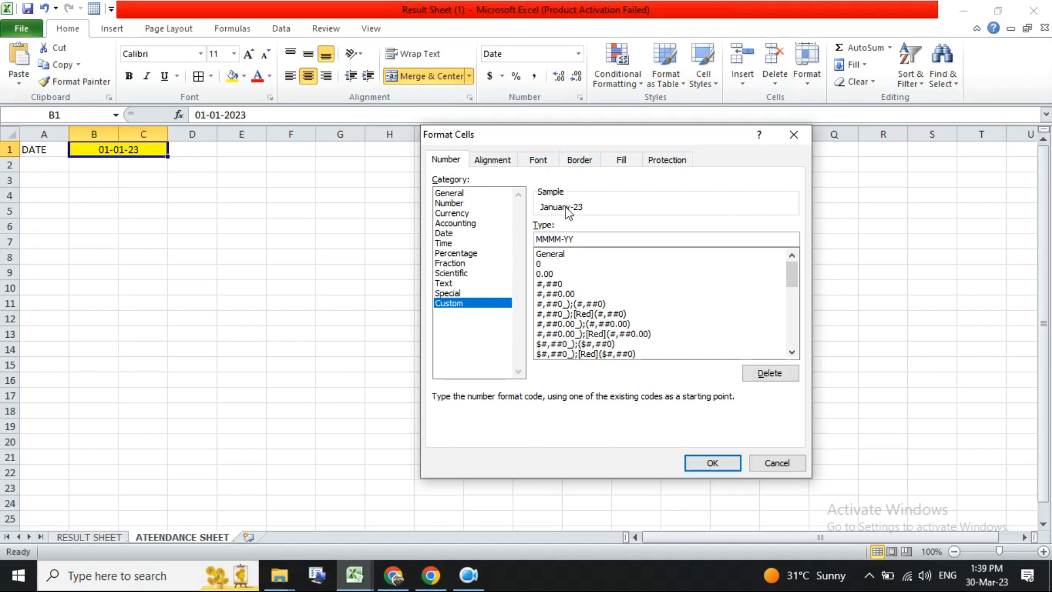
pyautogui.click(712, 464)
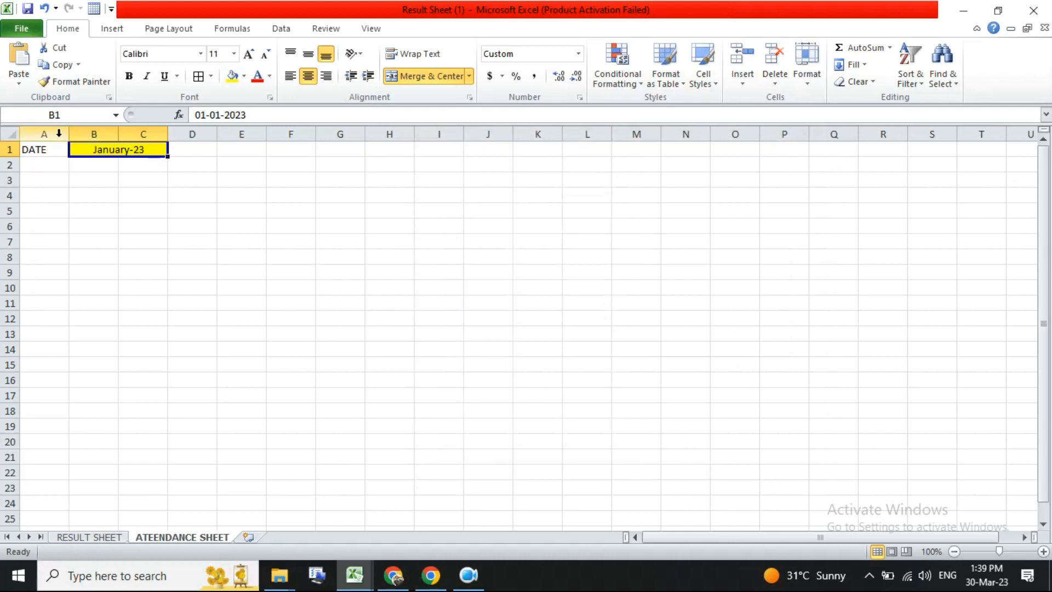
# - Rename the ATEENDANCE SHEET tab to JAN
pyautogui.keyDown('ctrl'); pyautogui.scroll(5, 80, 185); pyautogui.keyUp('ctrl')
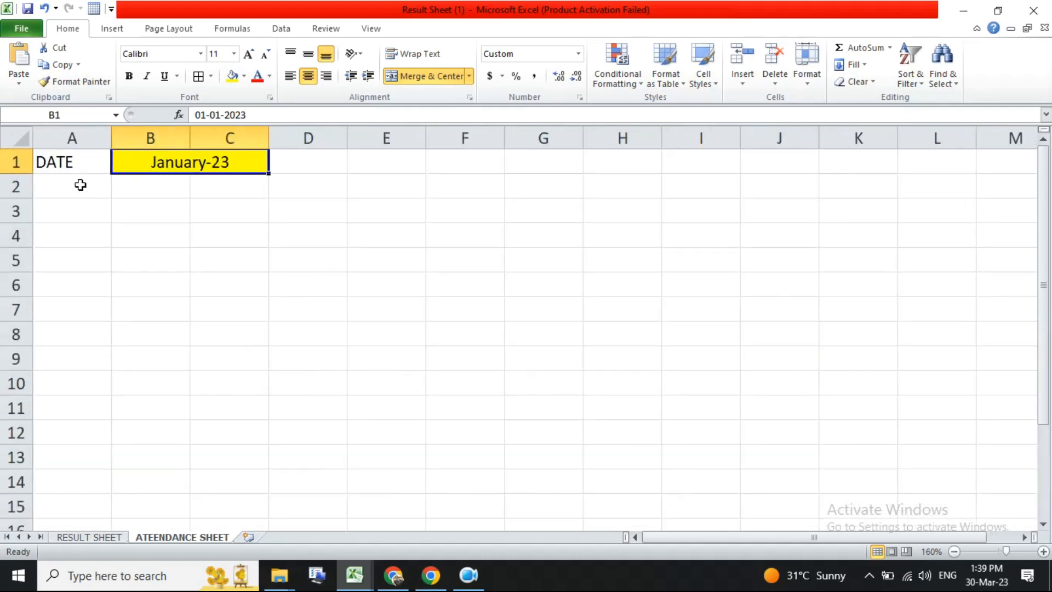
pyautogui.keyDown('ctrl'); pyautogui.scroll(-2, 134, 198); pyautogui.keyUp('ctrl')
pyautogui.click(134, 198)
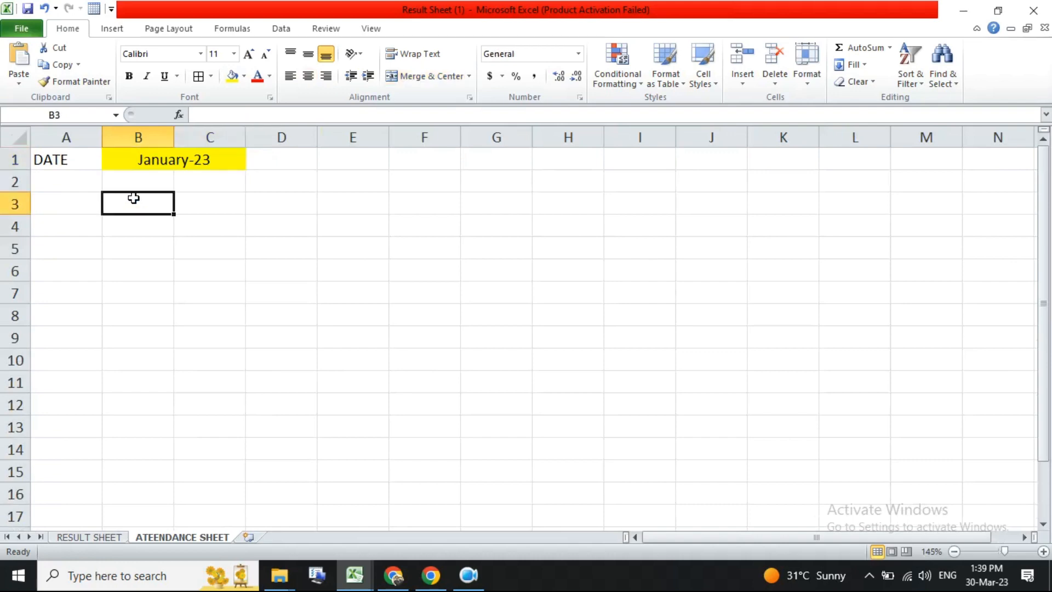
pyautogui.click(154, 162)
pyautogui.doubleClick(141, 536)
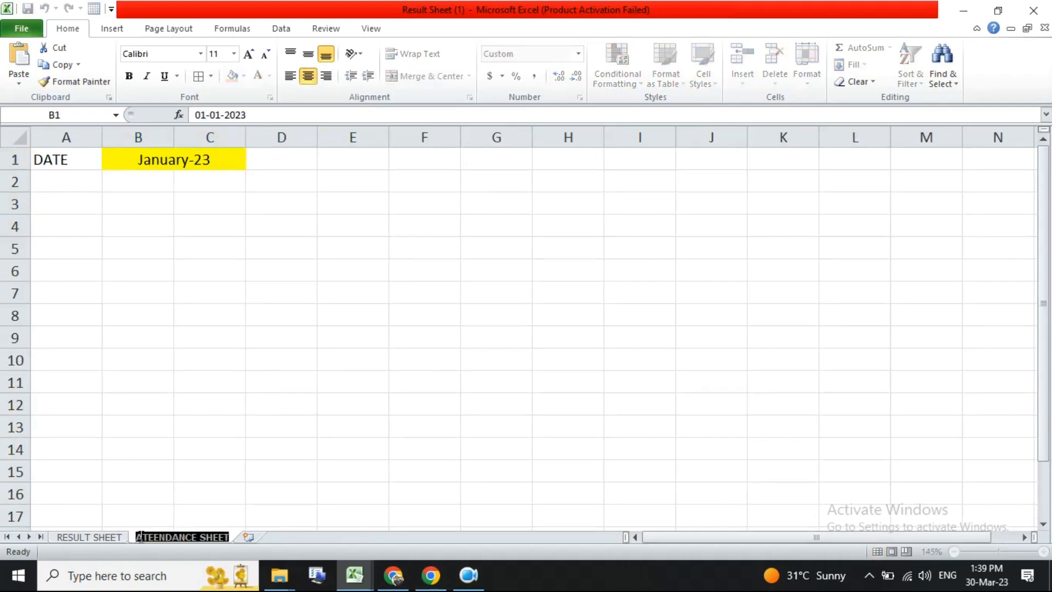
pyautogui.write('JAN')
pyautogui.press('Return')
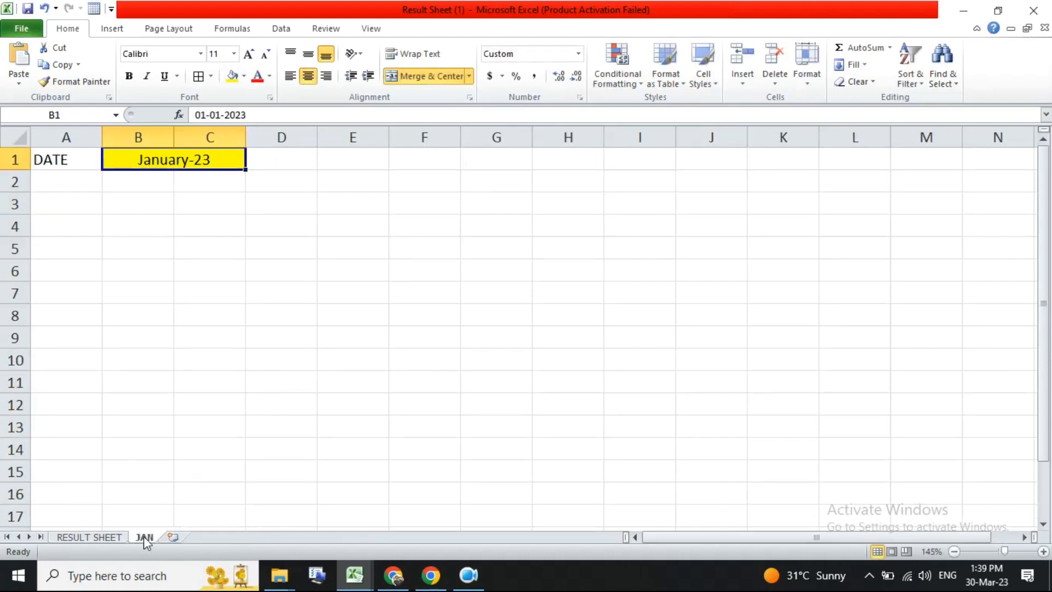
# - Enter the title Attendance sheet in D1 and merge and center it across D1 to F1
pyautogui.doubleClick(283, 161)
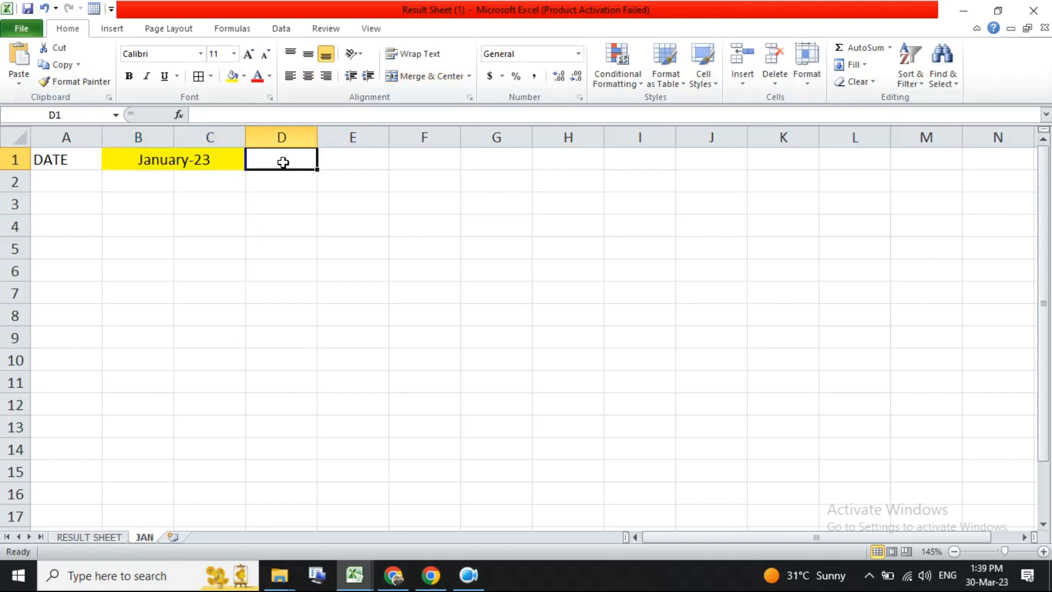
pyautogui.press('Escape')
pyautogui.click(167, 158)
pyautogui.click(280, 156)
pyautogui.write('ATT')
pyautogui.press('BackSpace')
pyautogui.press('BackSpace')
pyautogui.write('t')
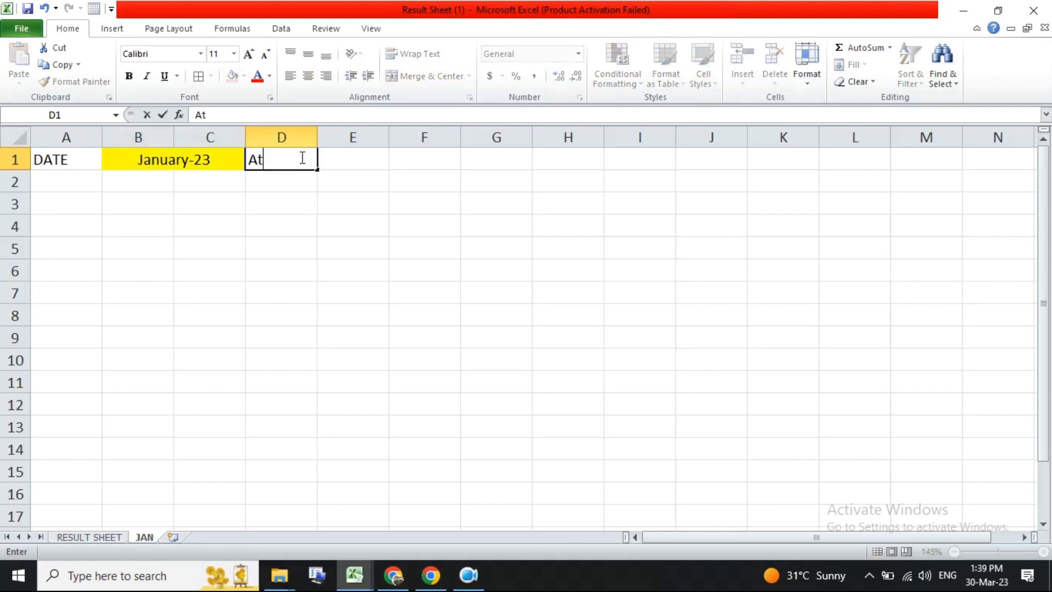
pyautogui.write('tendance sheet')
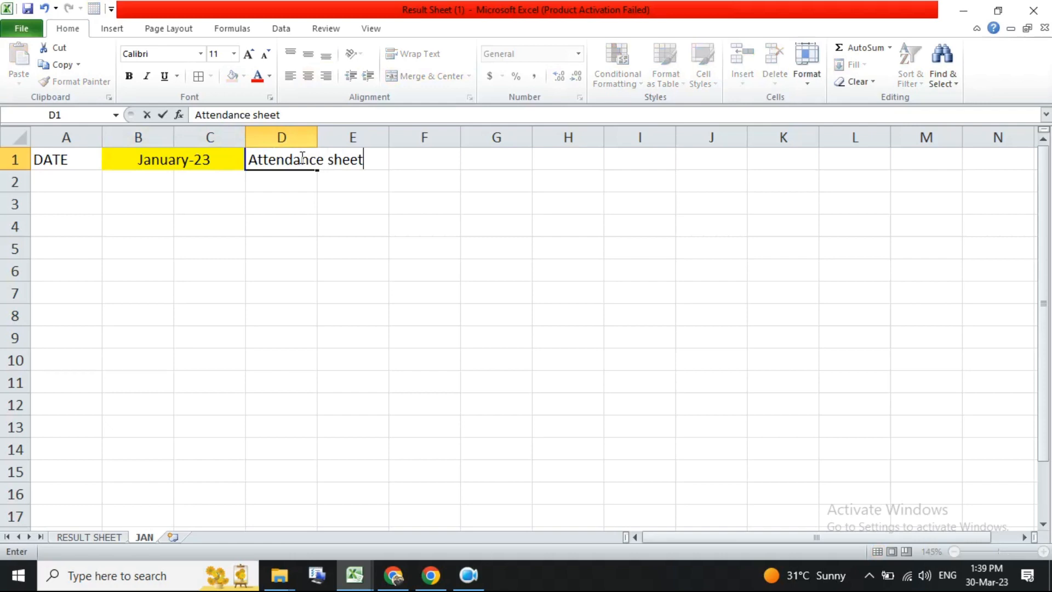
pyautogui.press('Return')
pyautogui.moveTo(302, 159); pyautogui.dragTo(432, 166)
pyautogui.click(425, 76)
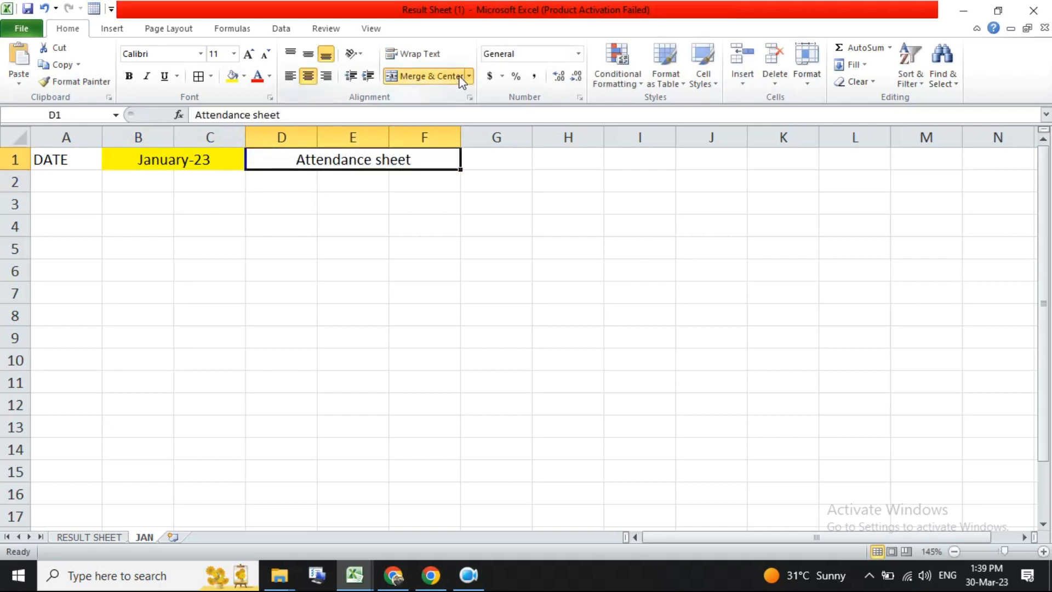
# - Fill the title cell with a light blue shade and set its font to Adobe Garamond Pro Bold
pyautogui.click(245, 77)
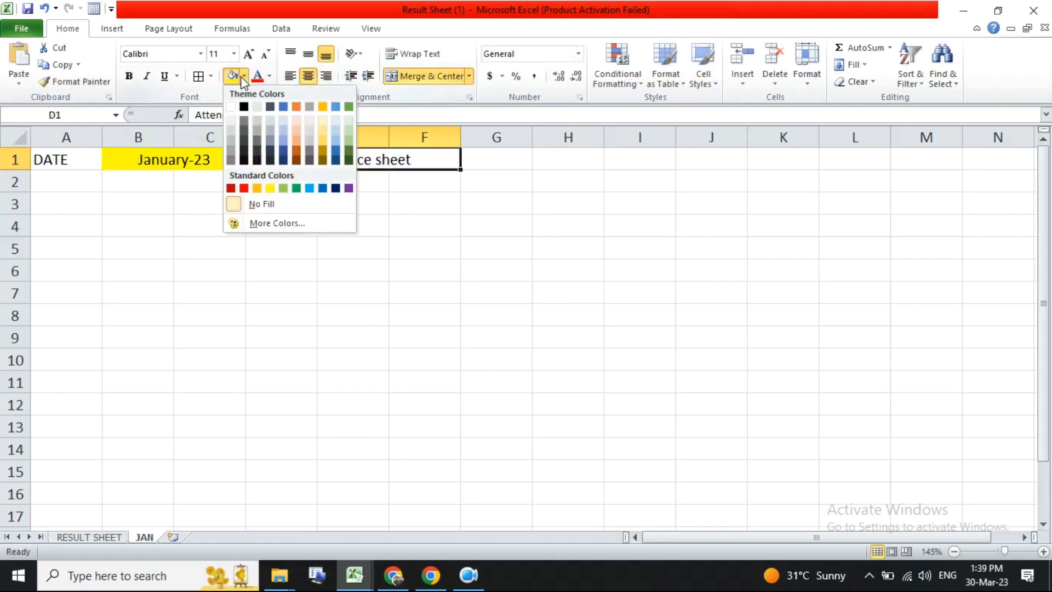
pyautogui.click(280, 116)
pyautogui.click(430, 221)
pyautogui.click(213, 159)
pyautogui.click(340, 162)
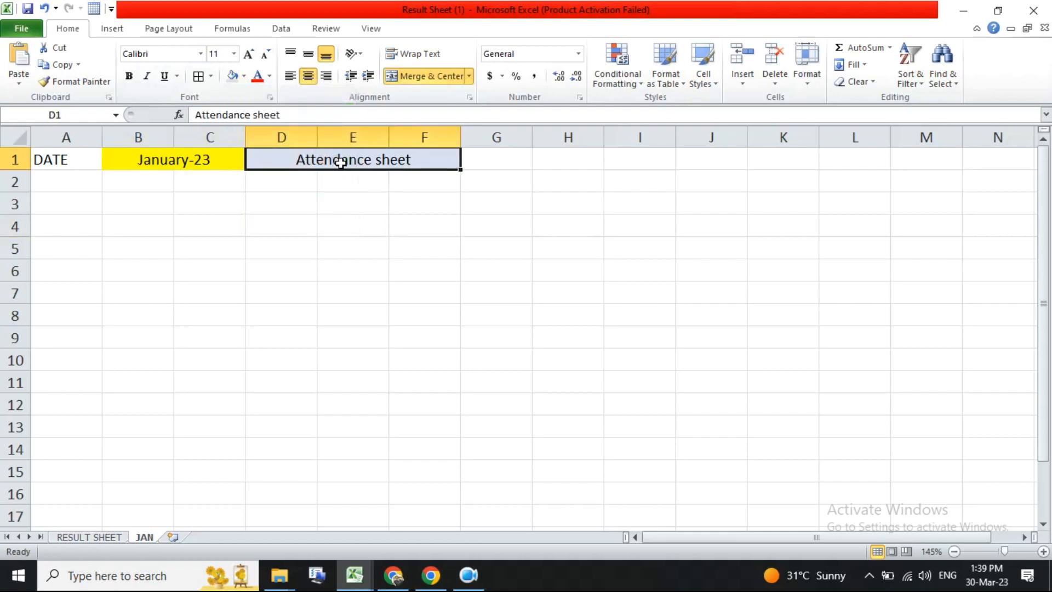
pyautogui.click(201, 54)
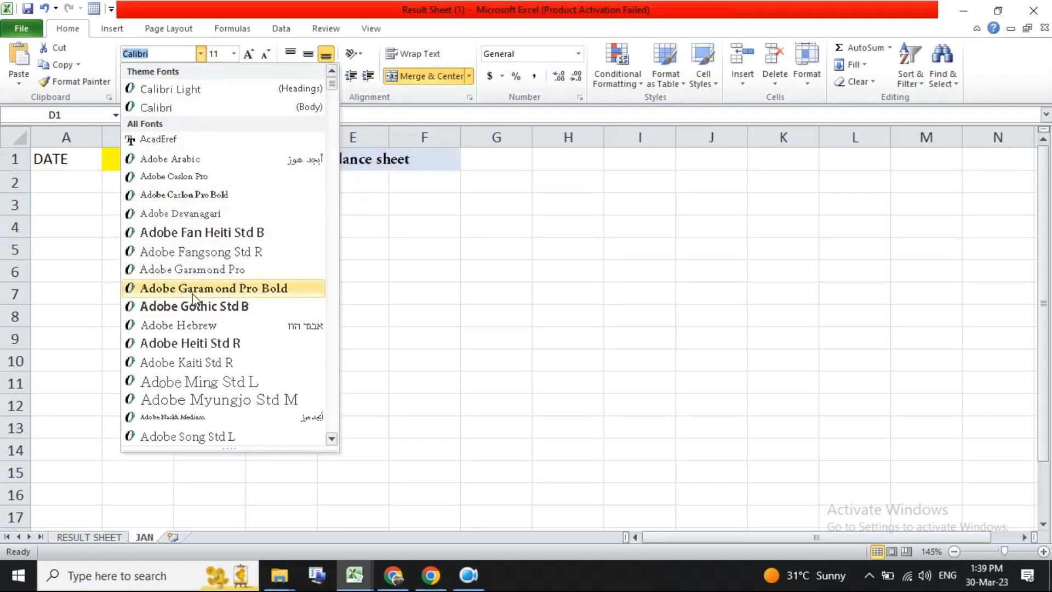
pyautogui.click(214, 288)
# - Enter the headers SR.NO in A2 and FULL NAME in B2, then autofit column B's width
pyautogui.click(75, 184)
pyautogui.write('SR.NO')
pyautogui.press('Tab')
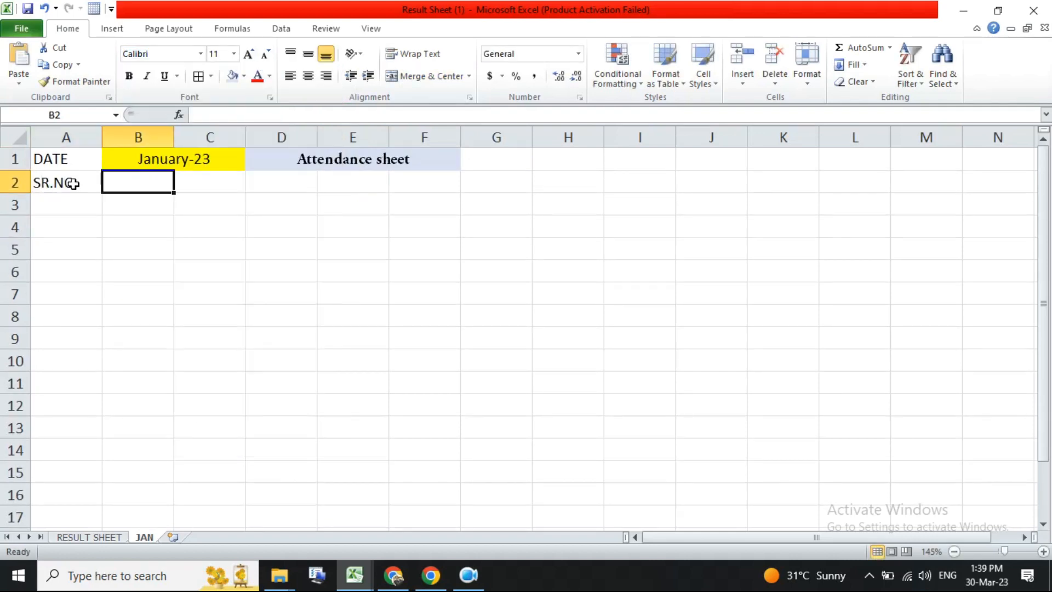
pyautogui.write('STUDENT N')
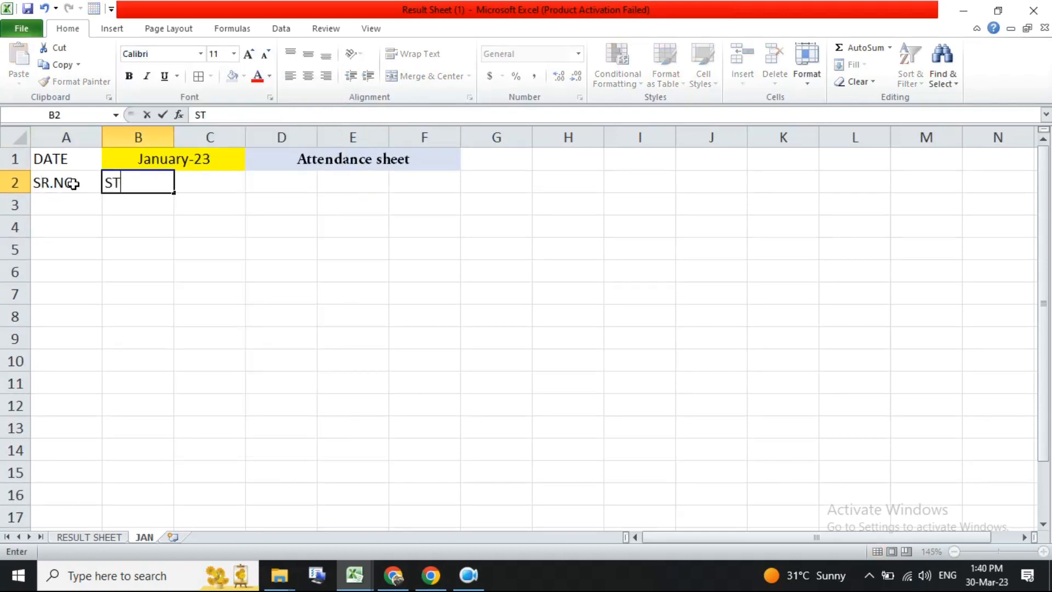
pyautogui.press('BackSpace')
pyautogui.press('BackSpace')
pyautogui.press('BackSpace')
pyautogui.press('BackSpace')
pyautogui.press('BackSpace')
pyautogui.press('BackSpace')
pyautogui.press('BackSpace')
pyautogui.press('BackSpace')
pyautogui.press('BackSpace')
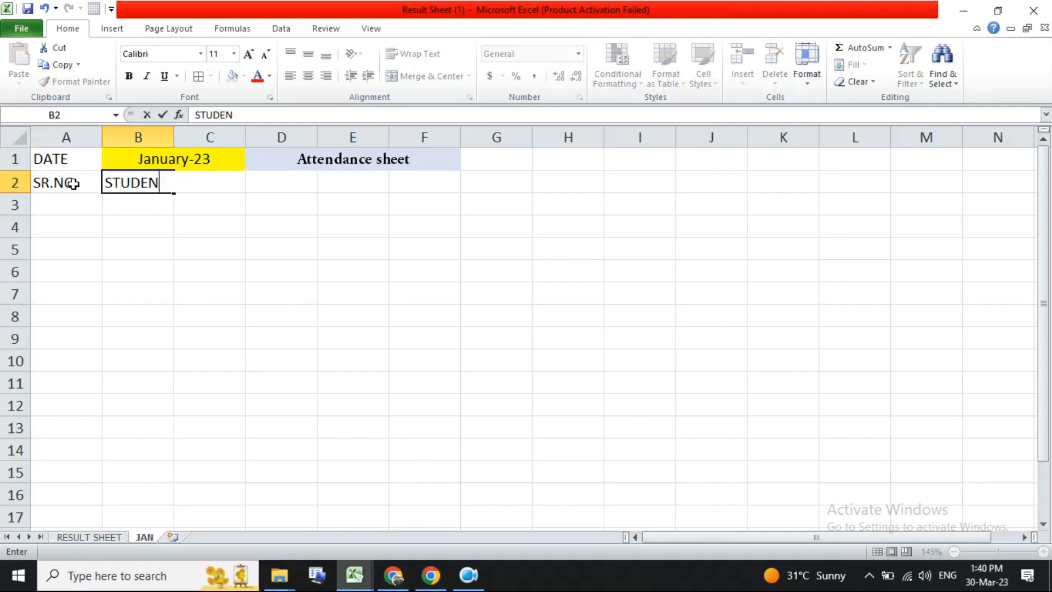
pyautogui.write('FU')
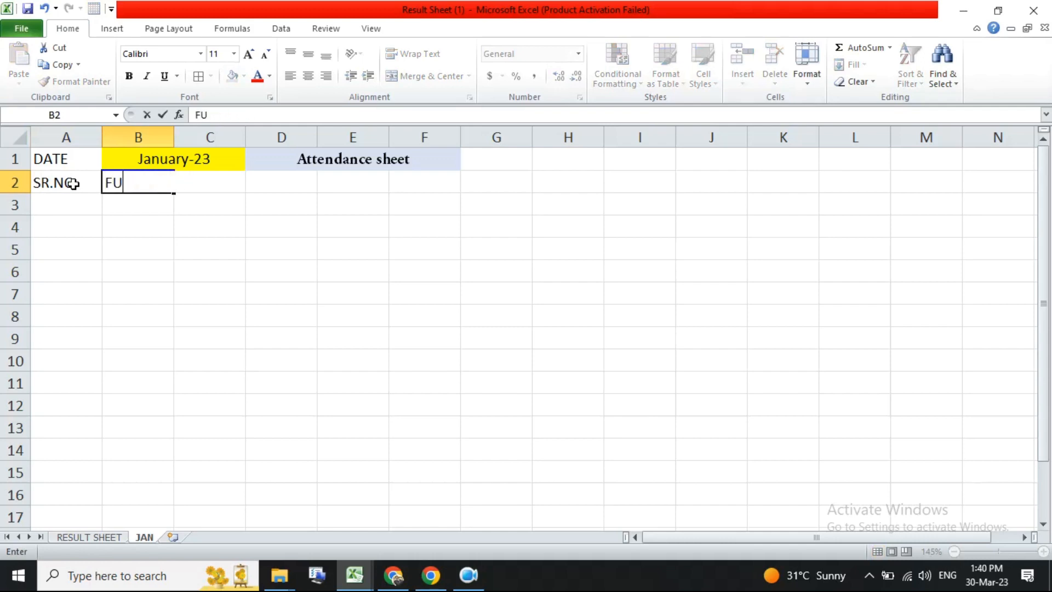
pyautogui.press('BackSpace')
pyautogui.press('BackSpace')
pyautogui.write('FULL NAME')
pyautogui.press('Tab')
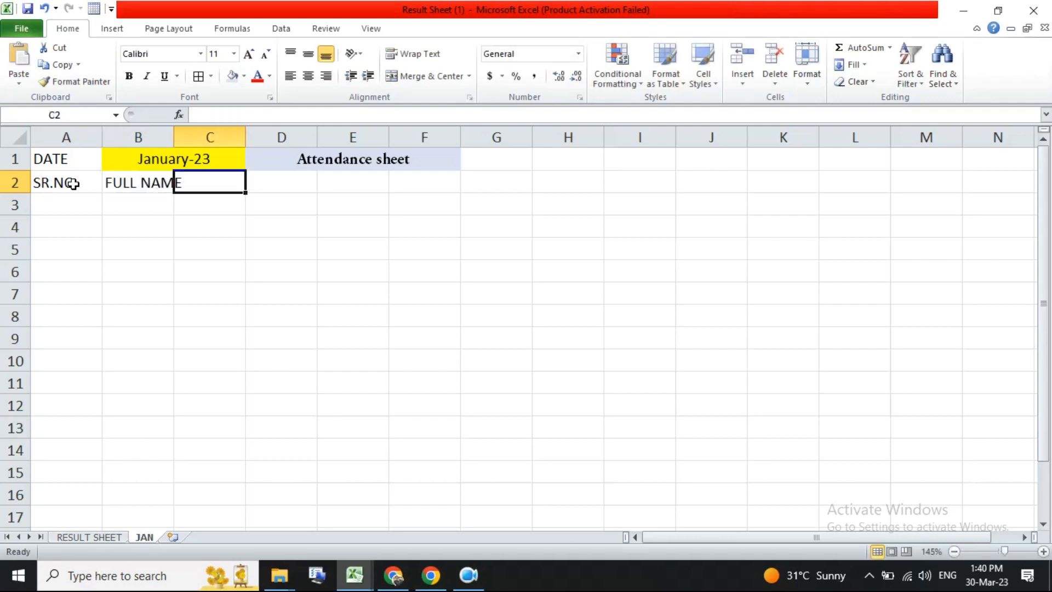
pyautogui.doubleClick(173, 134)
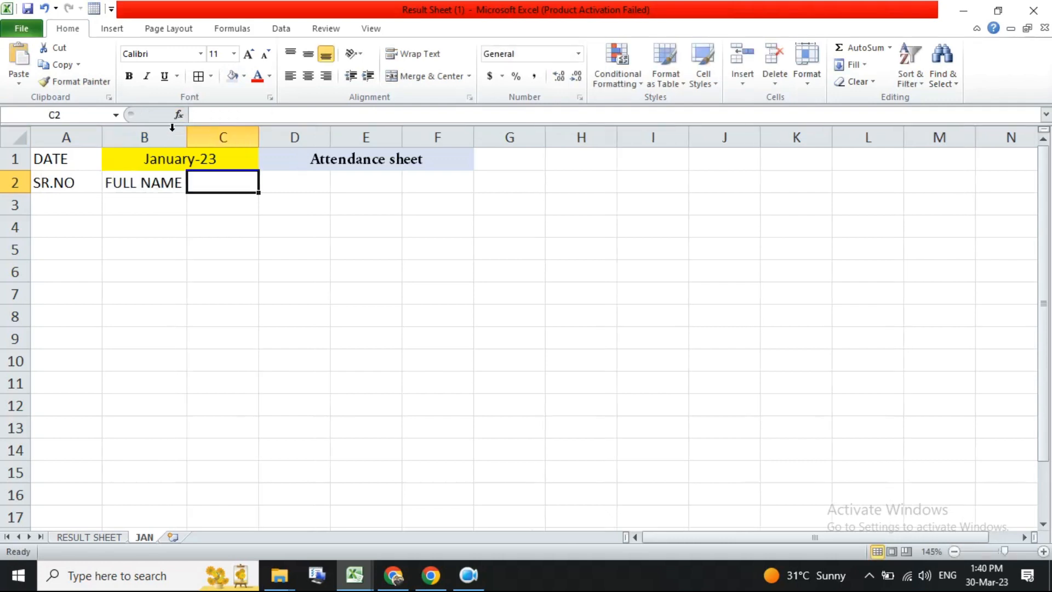
# - Copy the student names from RESULT SHEET and paste them as values into the JAN sheet starting at B2
pyautogui.click(89, 537)
pyautogui.moveTo(241, 186); pyautogui.dragTo(235, 236)
pyautogui.hotkey('ctrl', 'c')
pyautogui.click(144, 537)
pyautogui.click(153, 180)
pyautogui.rightClick(154, 182)
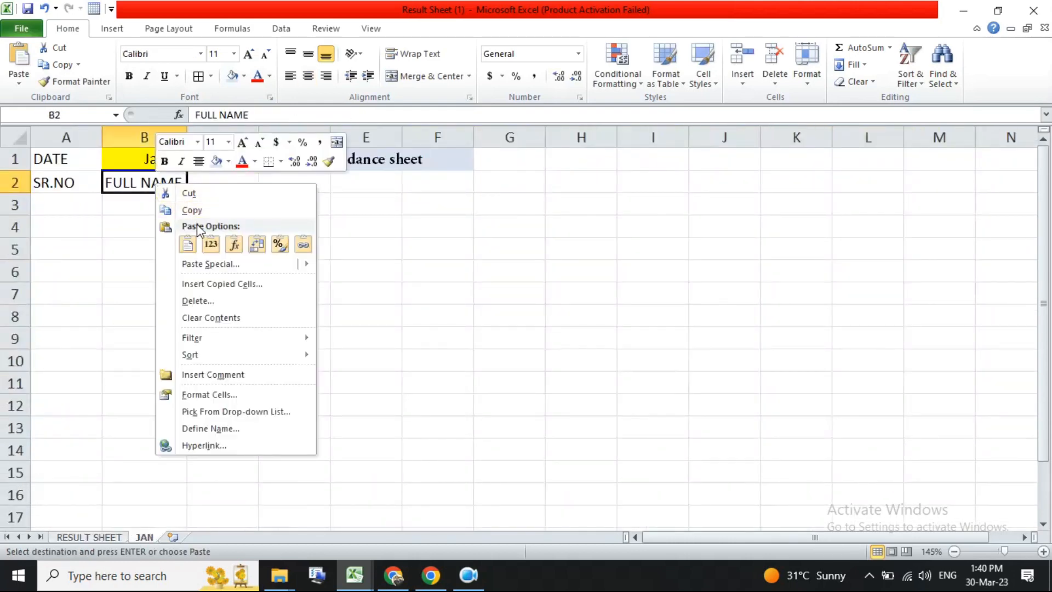
pyautogui.click(212, 246)
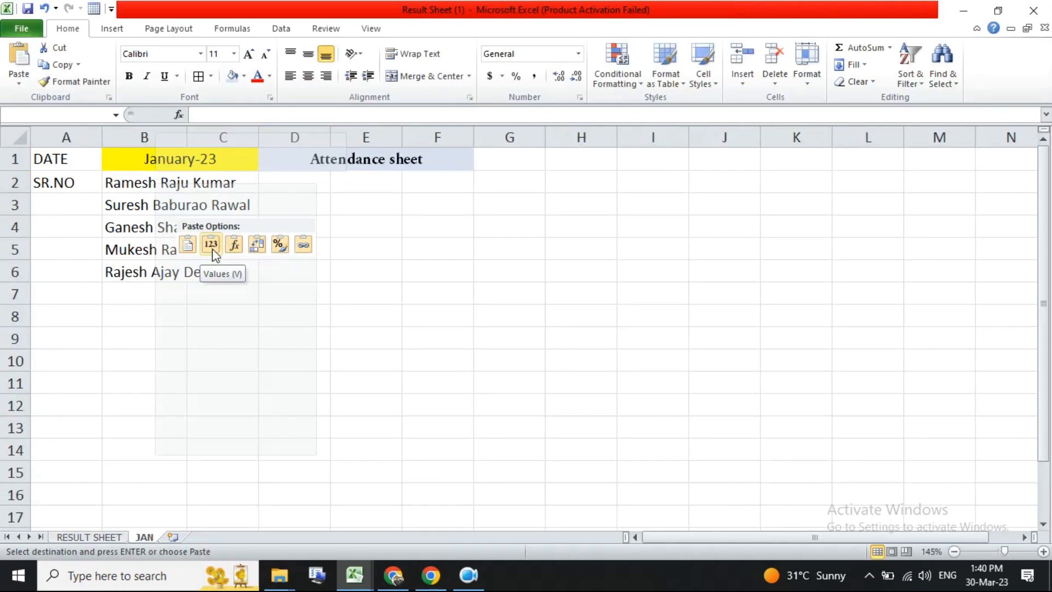
# - Copy the full names E3 to E7 from RESULT SHEET and paste them as values into the JAN sheet at B3
pyautogui.click(144, 532)
pyautogui.click(116, 537)
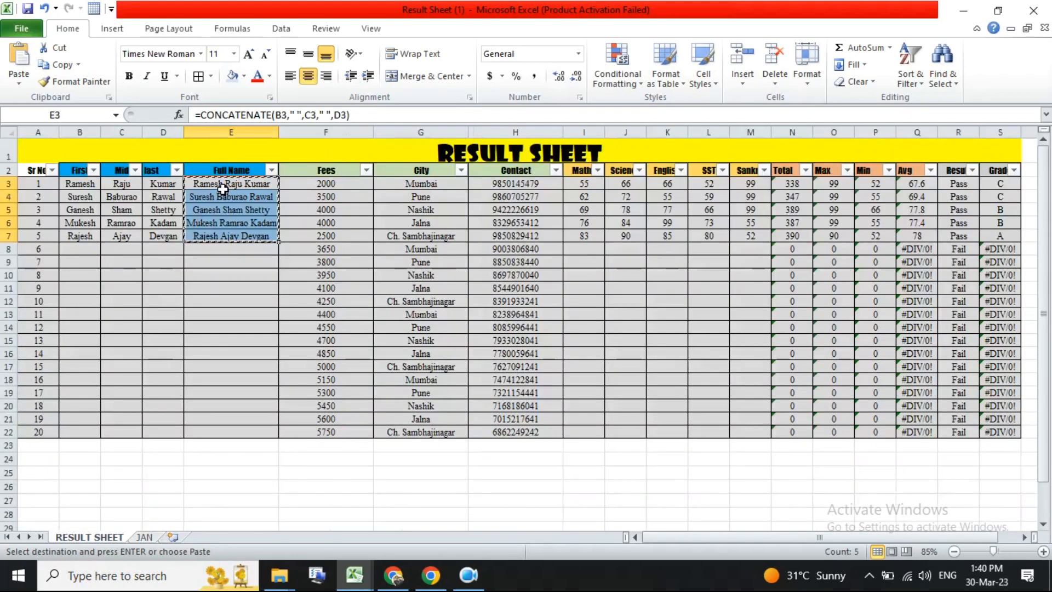
pyautogui.doubleClick(245, 196)
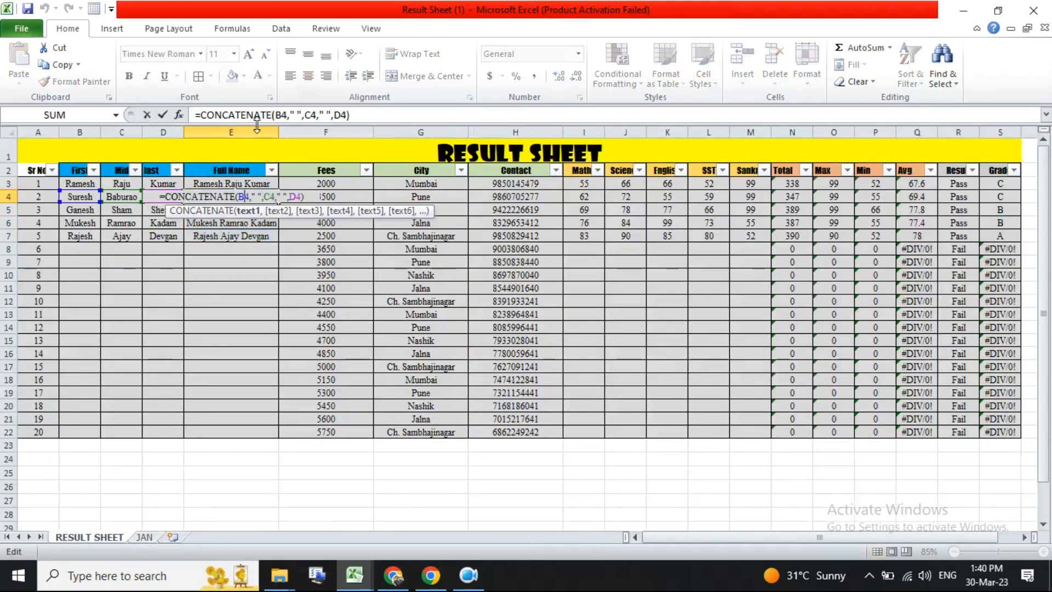
pyautogui.press('Escape')
pyautogui.moveTo(244, 183); pyautogui.dragTo(241, 235)
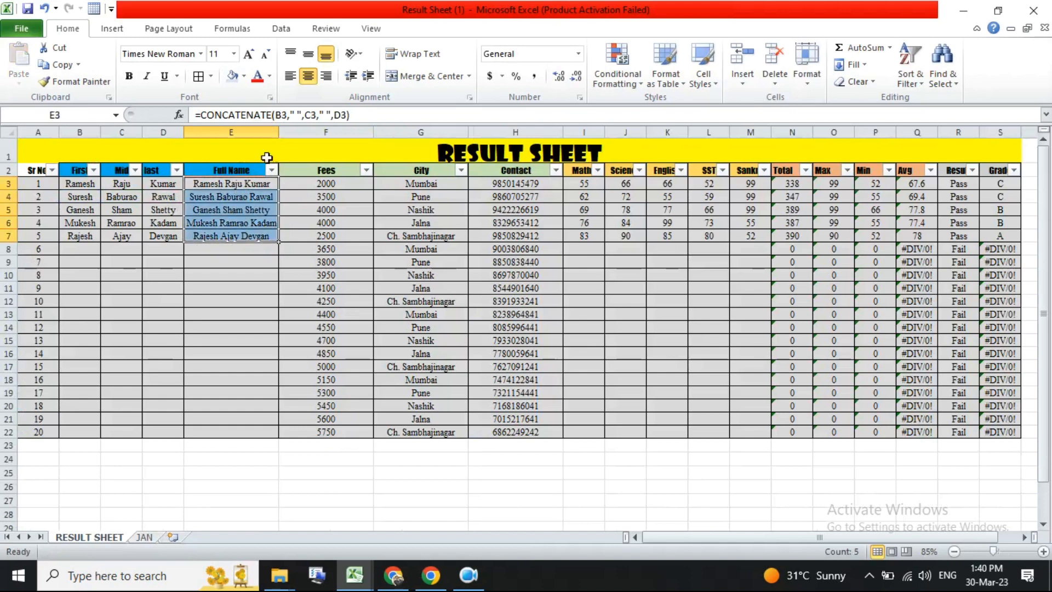
pyautogui.rightClick(243, 193)
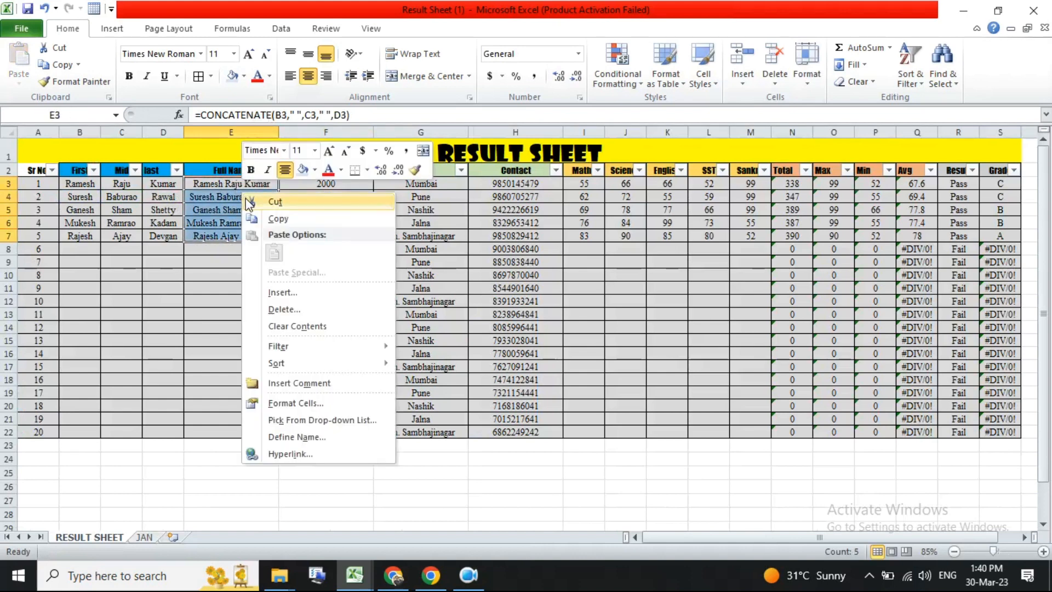
pyautogui.click(277, 219)
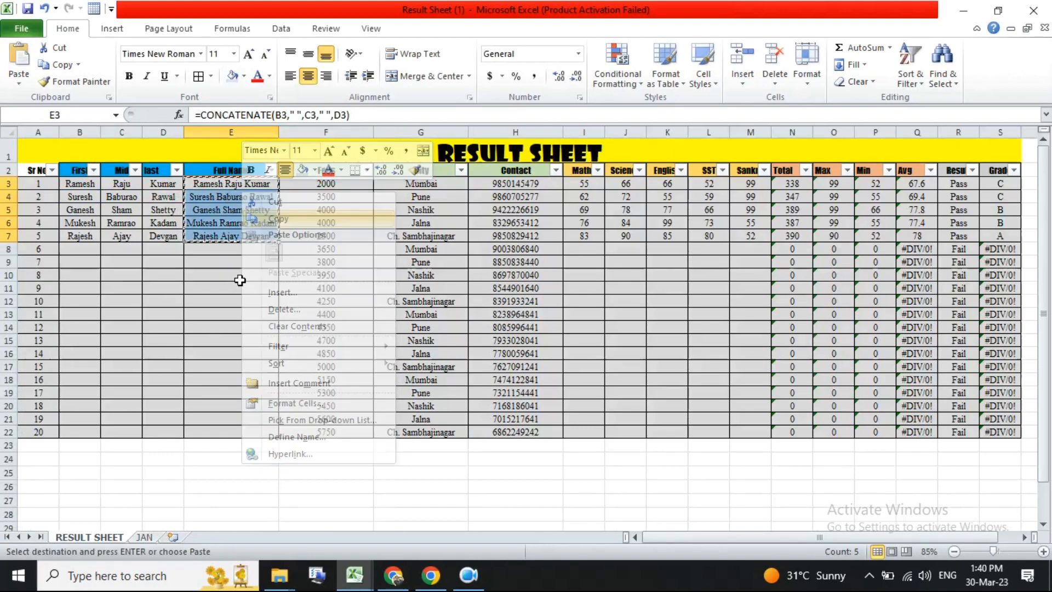
pyautogui.click(156, 537)
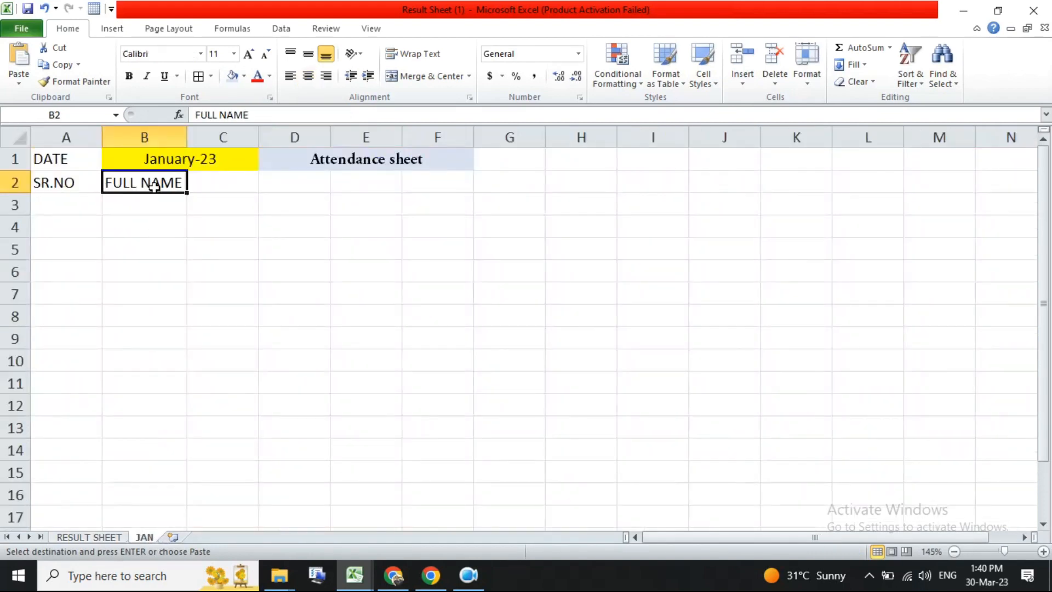
pyautogui.click(130, 203)
pyautogui.rightClick(131, 204)
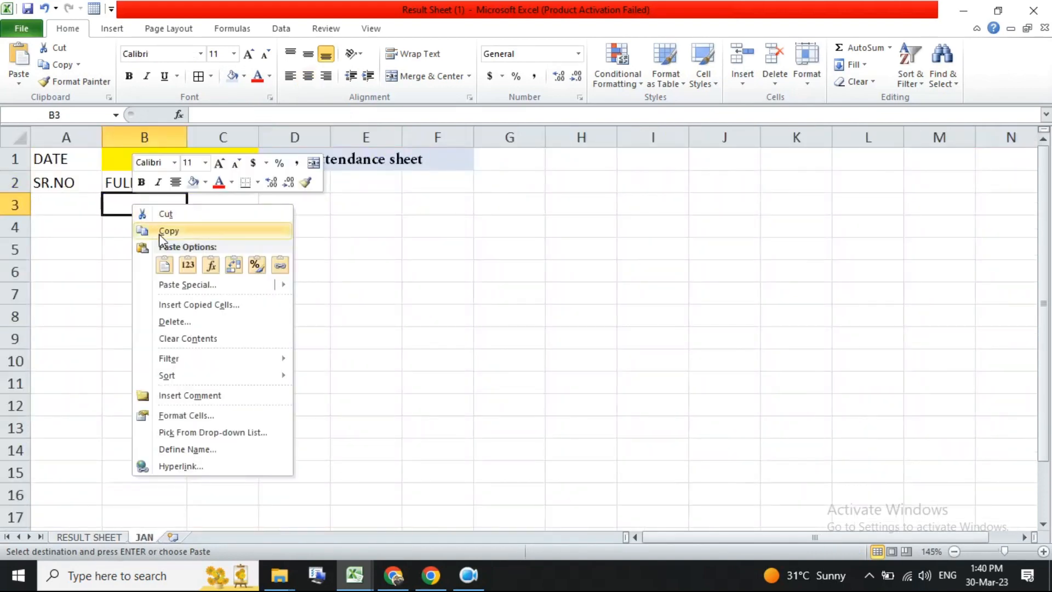
pyautogui.click(188, 265)
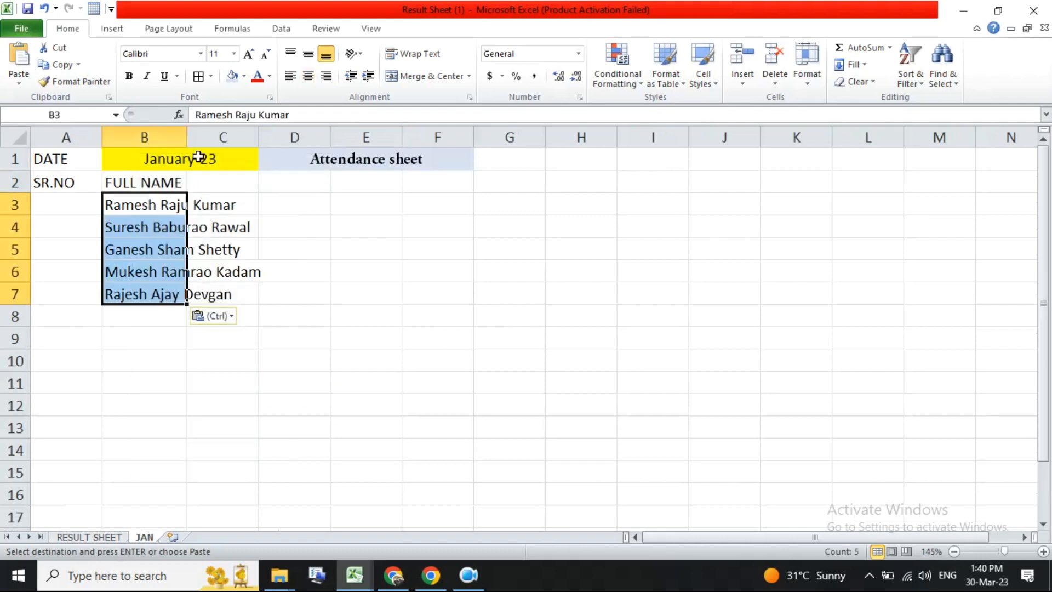
# - Autofit column B and enter serial numbers 1 and 2 in A3 and A4
pyautogui.doubleClick(189, 133)
pyautogui.click(188, 229)
pyautogui.click(188, 250)
pyautogui.click(188, 273)
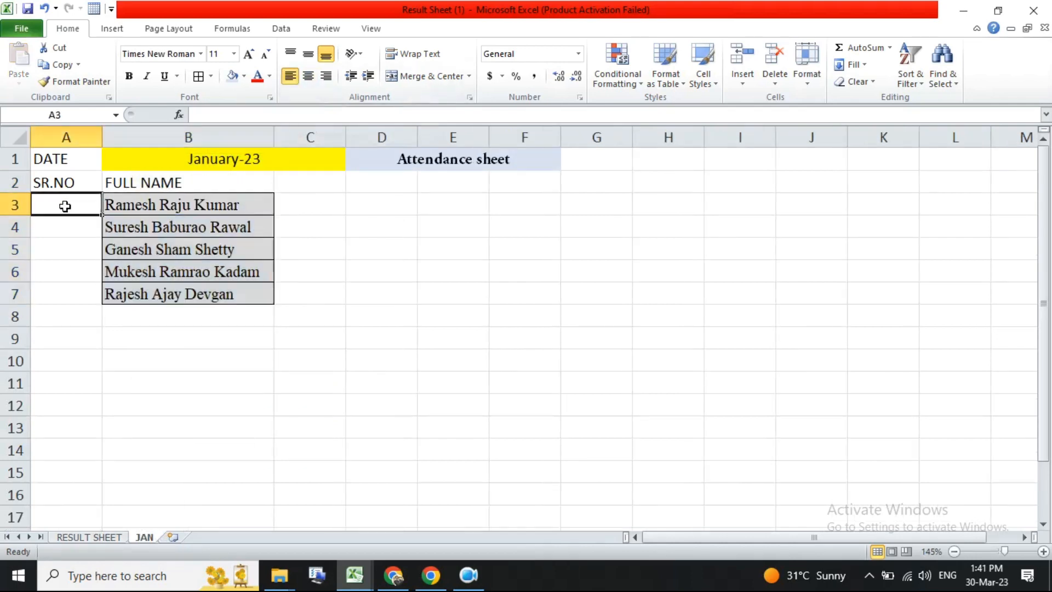
pyautogui.write('1')
pyautogui.press('Return')
pyautogui.write('2')
pyautogui.press('Return')
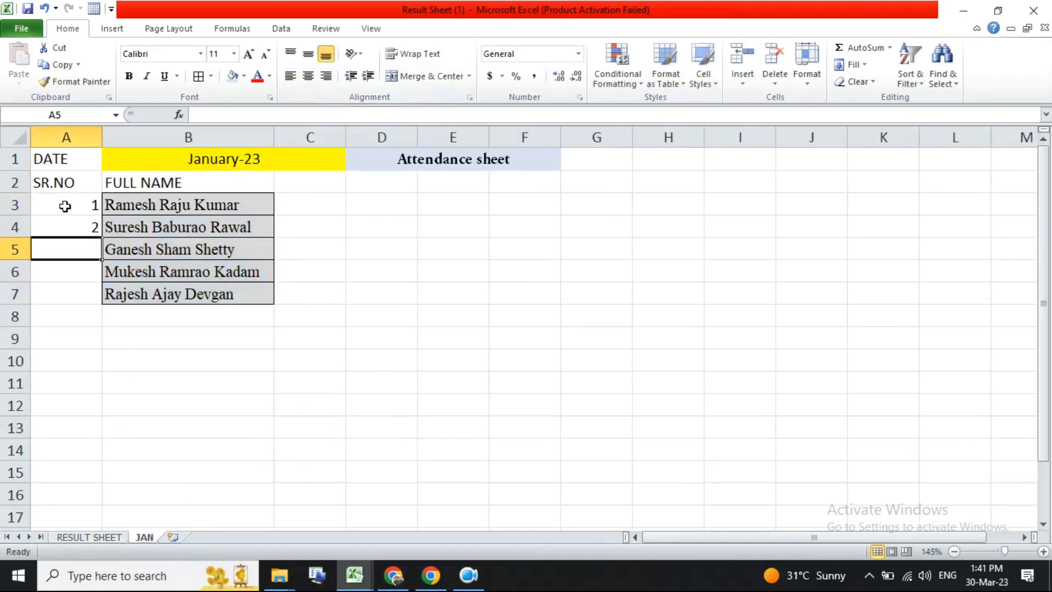
# - Fill the serial number series down column A through row 7
pyautogui.moveTo(73, 206); pyautogui.dragTo(93, 229)
pyautogui.doubleClick(101, 239)
# - Change the B2 header to FULL NAME EMPLOYEE
pyautogui.click(206, 176)
pyautogui.doubleClick(210, 181)
pyautogui.write('EMPLOYEE')
pyautogui.press('BackSpace')
pyautogui.press('BackSpace')
pyautogui.write('EE')
pyautogui.press('Return')
# - Apply a grey fill to the table range A2 to D7
pyautogui.moveTo(209, 181); pyautogui.dragTo(216, 291)
pyautogui.moveTo(55, 183); pyautogui.dragTo(384, 295)
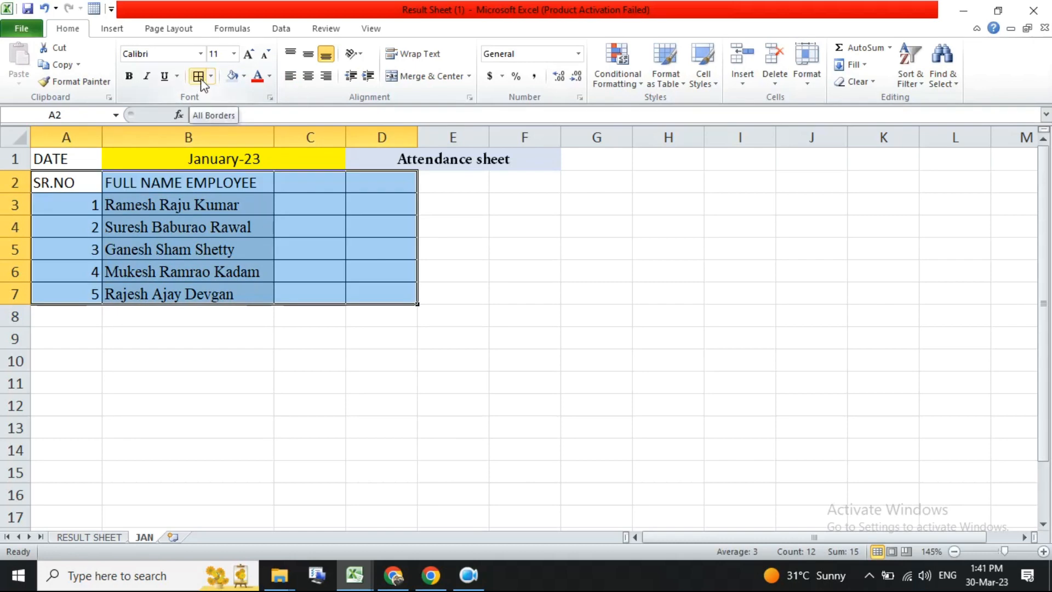
pyautogui.click(244, 77)
pyautogui.click(261, 120)
# - Add data validation to C3:C7 requiring text length equal to 10, with input message title MOBILE NO and message 10 DIGIT
pyautogui.moveTo(313, 204); pyautogui.dragTo(331, 292)
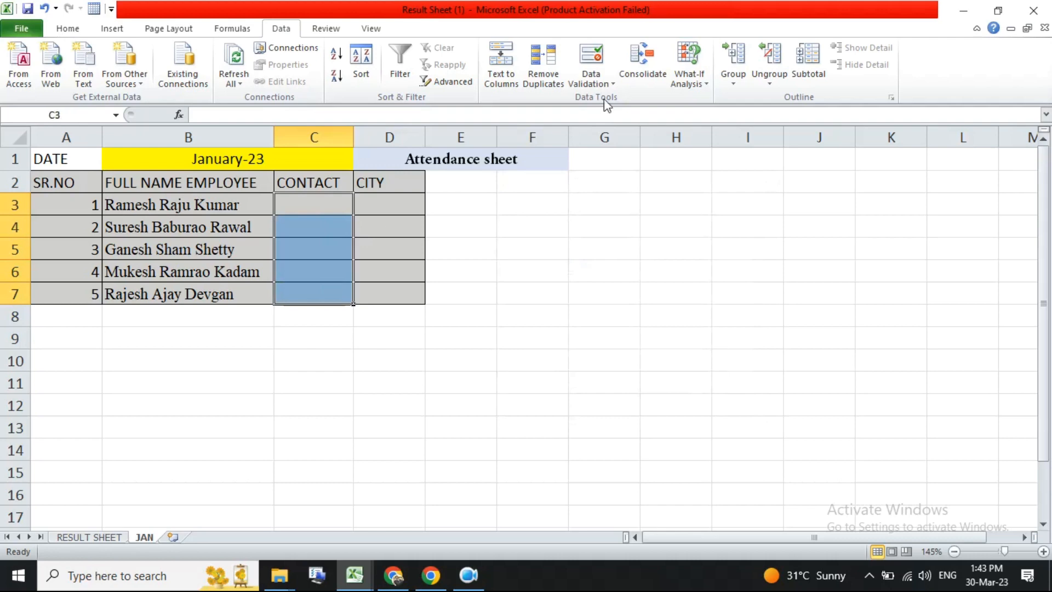
pyautogui.click(591, 58)
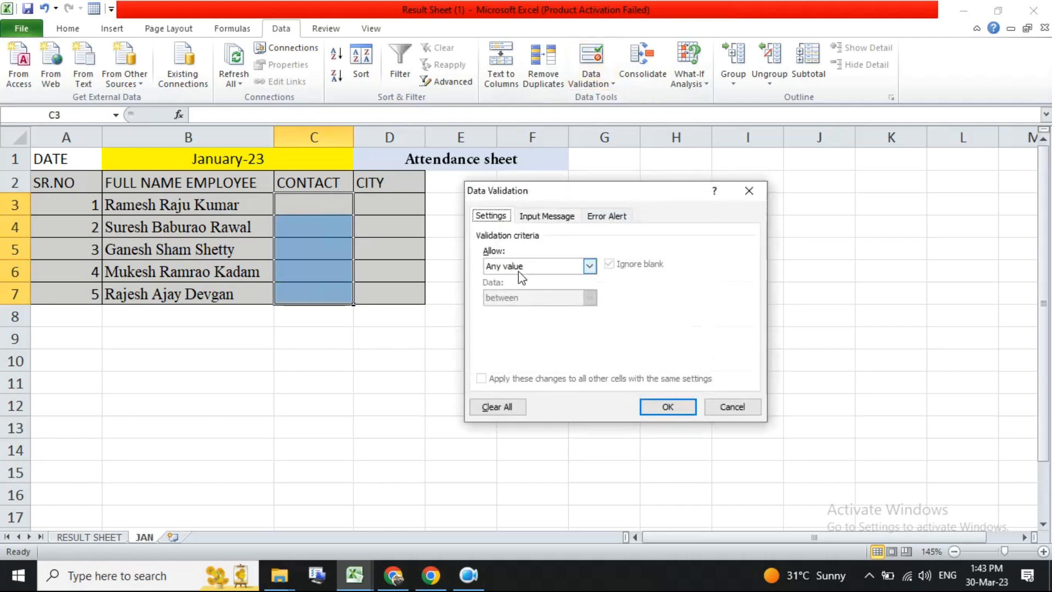
pyautogui.click(518, 268)
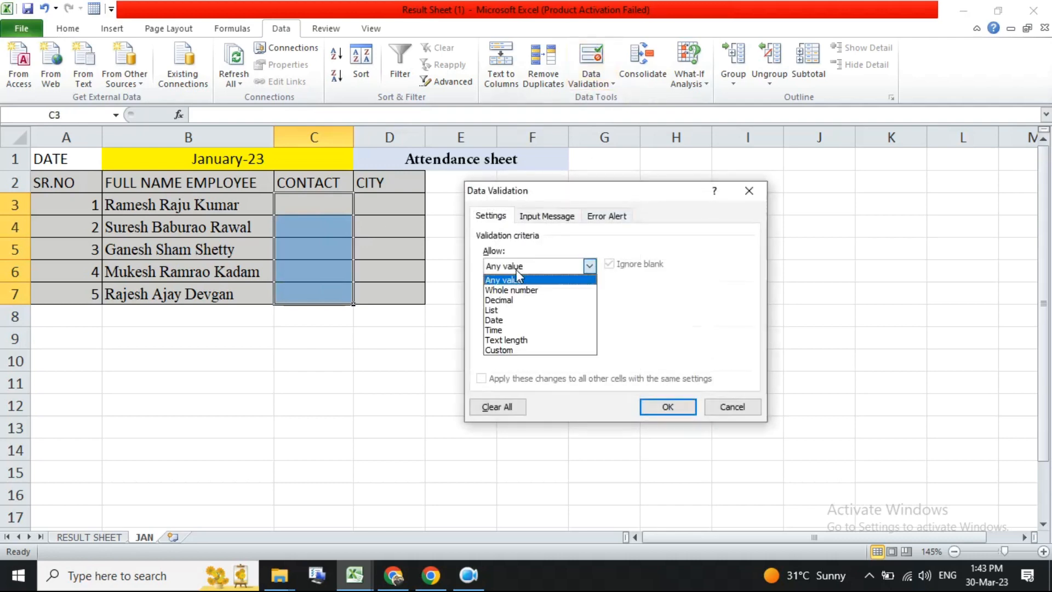
pyautogui.click(500, 340)
pyautogui.click(519, 303)
pyautogui.click(514, 332)
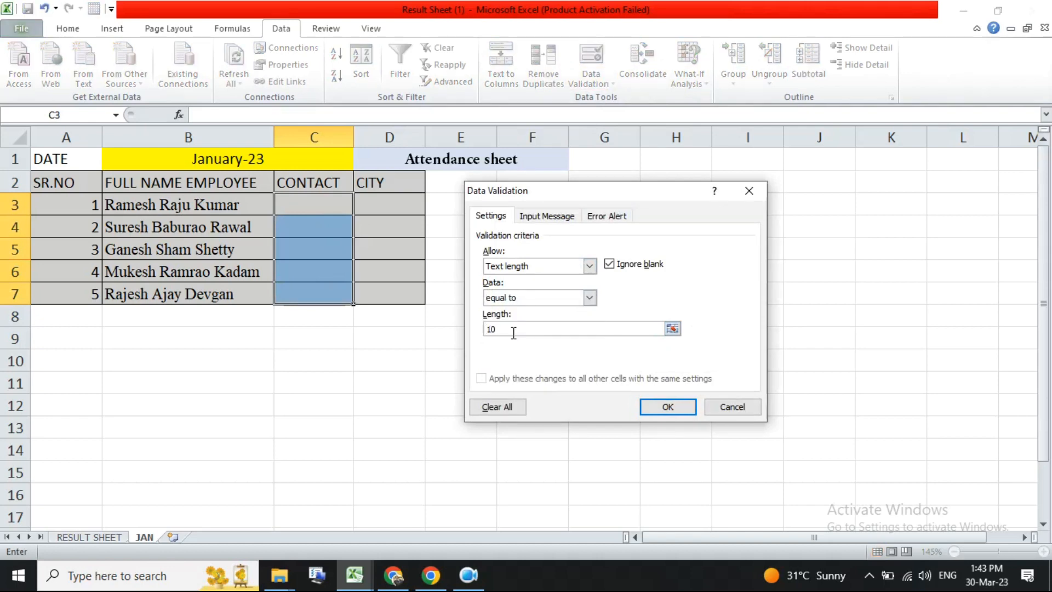
pyautogui.click(526, 216)
pyautogui.click(542, 284)
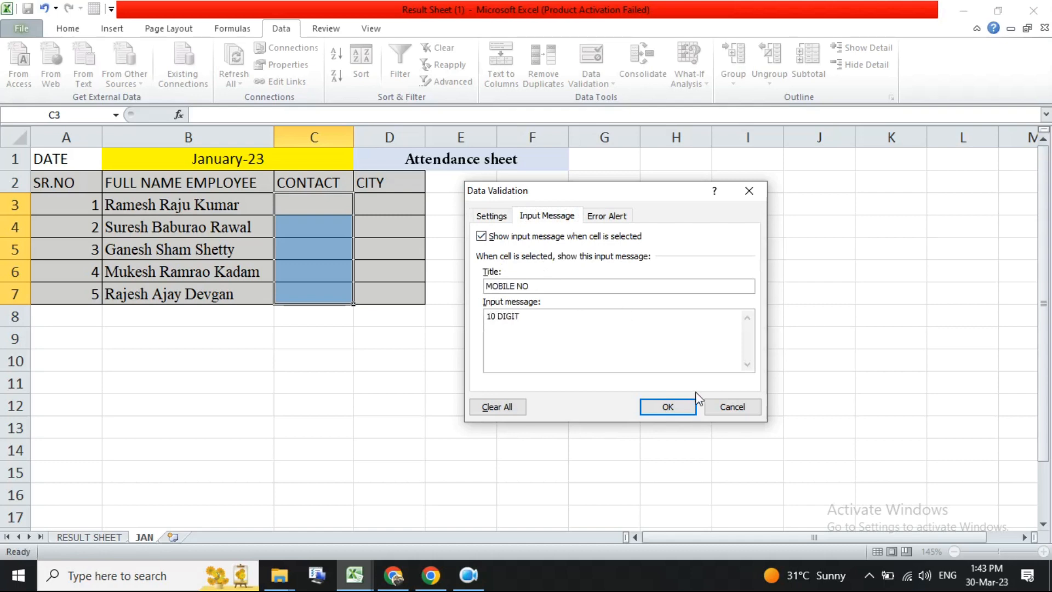
pyautogui.click(670, 407)
# - Enter a 10-digit contact number in C3 and autofit column C
pyautogui.click(330, 206)
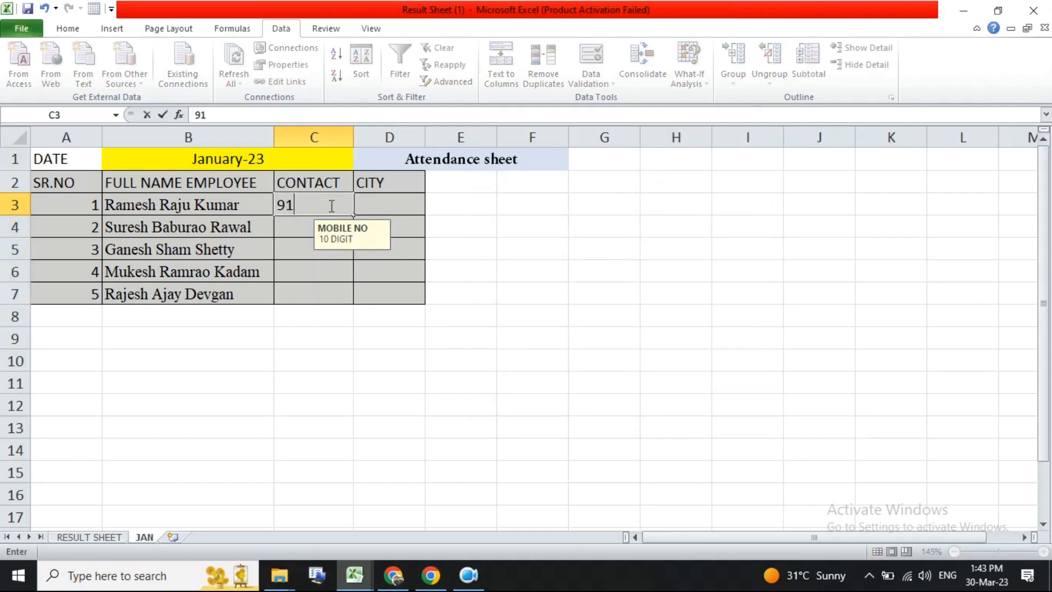
pyautogui.press('Tab')
pyautogui.doubleClick(354, 137)
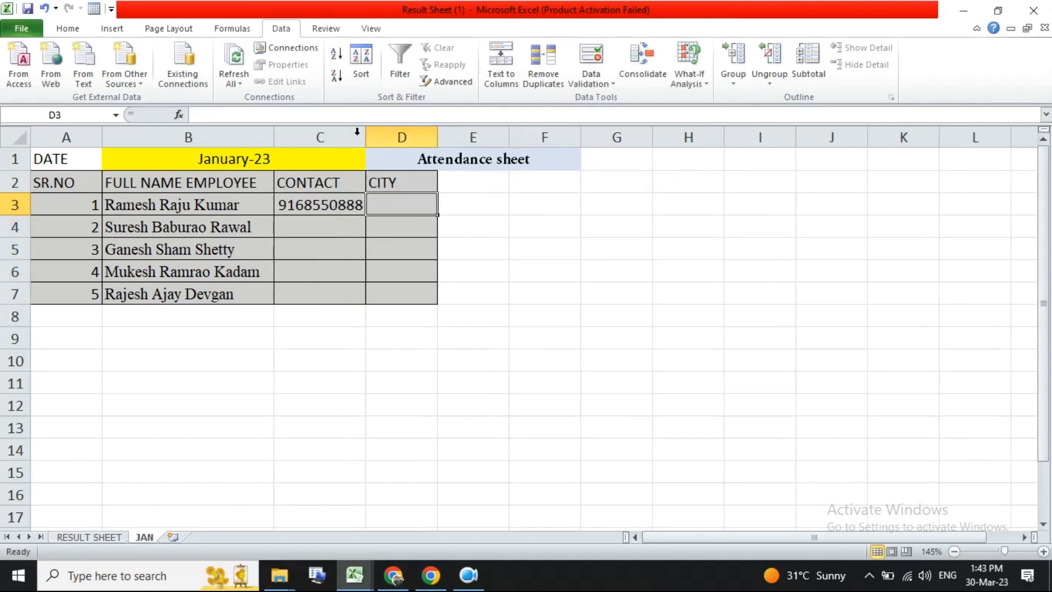
# - Fill the C3 contact number down through C7
pyautogui.click(337, 227)
pyautogui.moveTo(343, 204); pyautogui.dragTo(331, 292)
pyautogui.hotkey('ctrl', 'd')
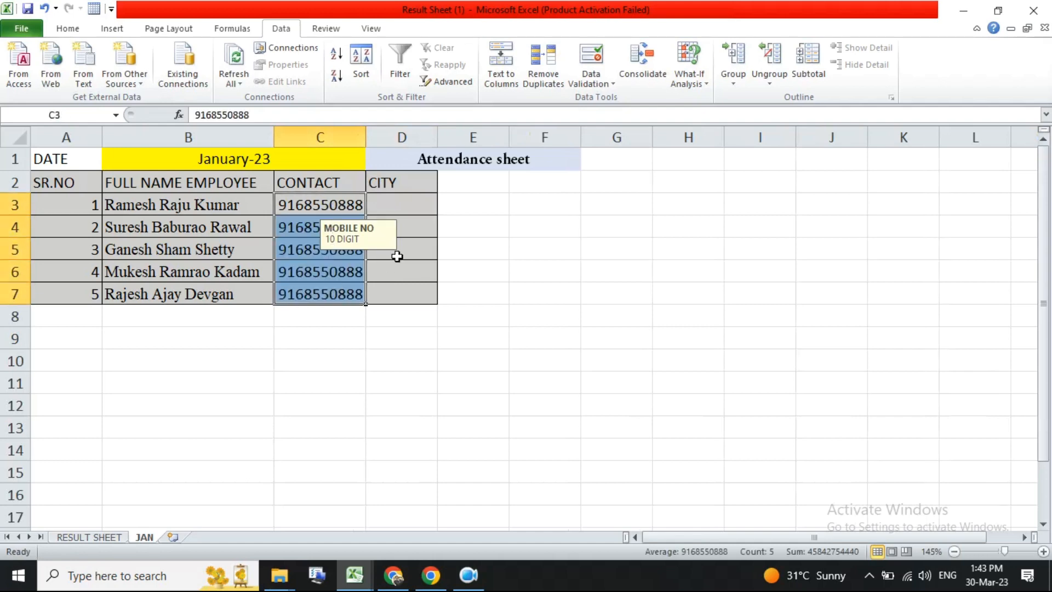
pyautogui.click(307, 228)
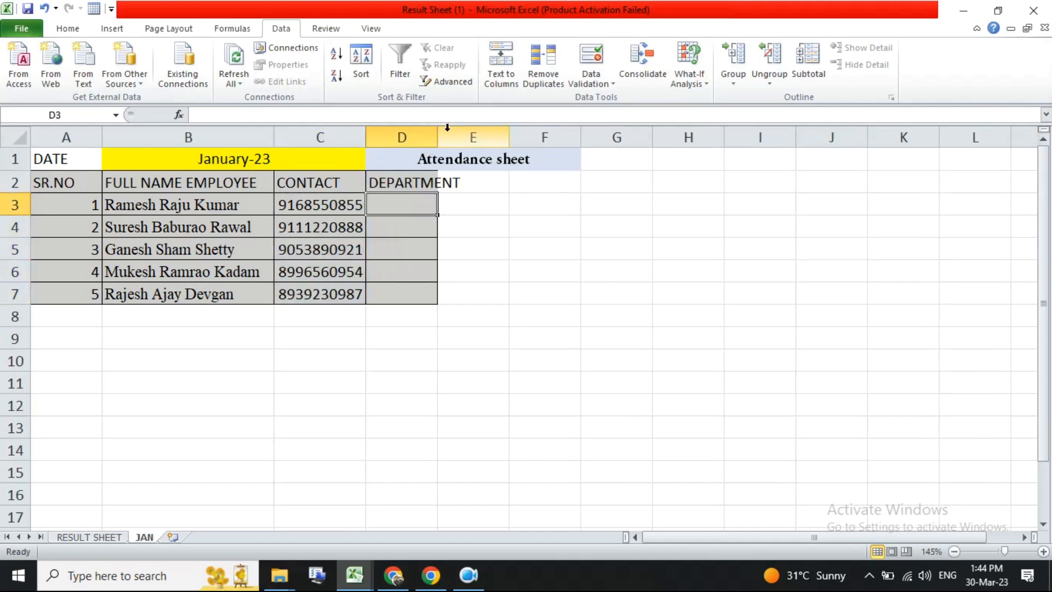
# - Autofit column D and add list validation SALES,WORKER,OPERATOR,MANAGER to D3:D7 with input message SELECT / DEPARTMENT
pyautogui.doubleClick(438, 137)
pyautogui.moveTo(425, 207); pyautogui.dragTo(416, 296)
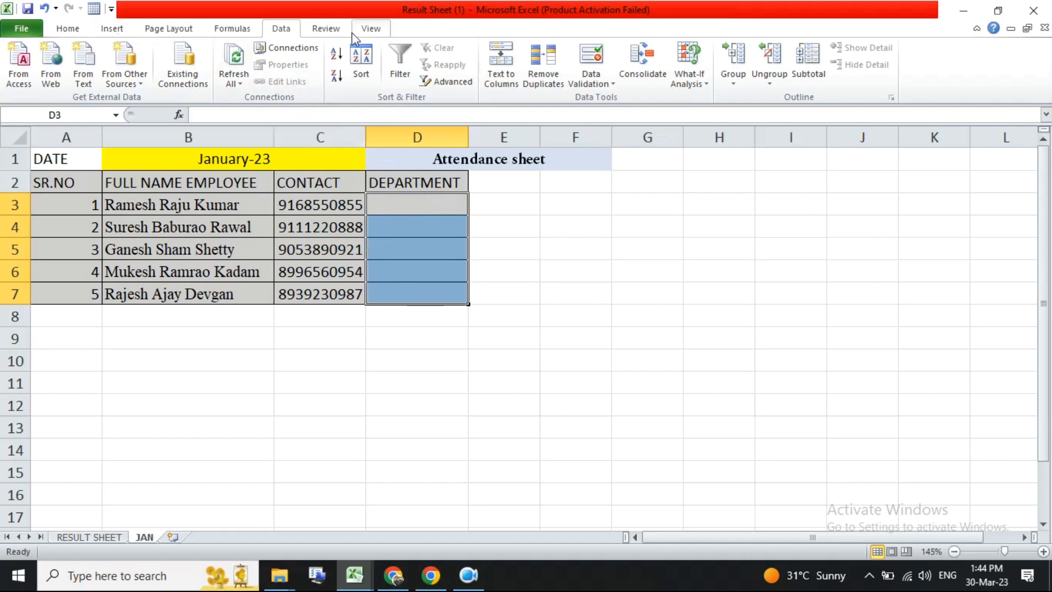
pyautogui.click(591, 57)
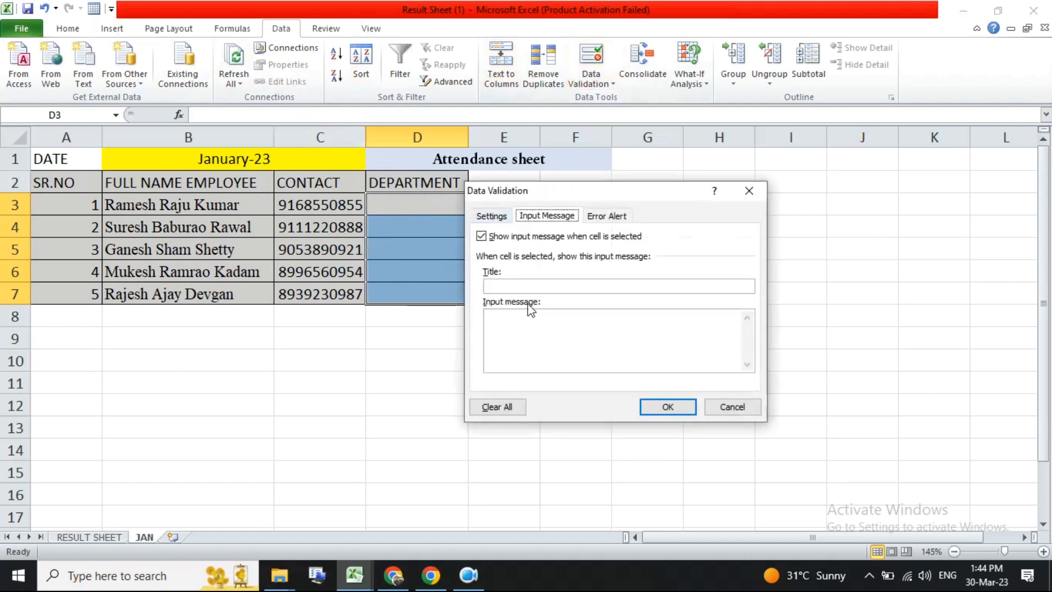
pyautogui.click(496, 216)
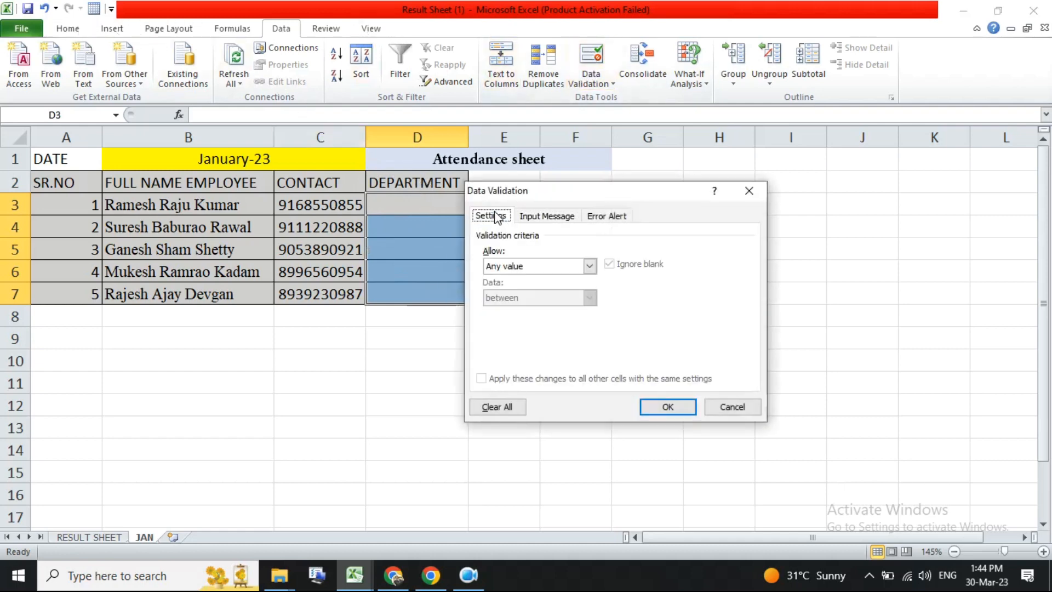
pyautogui.click(524, 266)
pyautogui.click(509, 306)
pyautogui.click(514, 329)
pyautogui.write('SALES,WORKER,OPERATOR,MANAGER,')
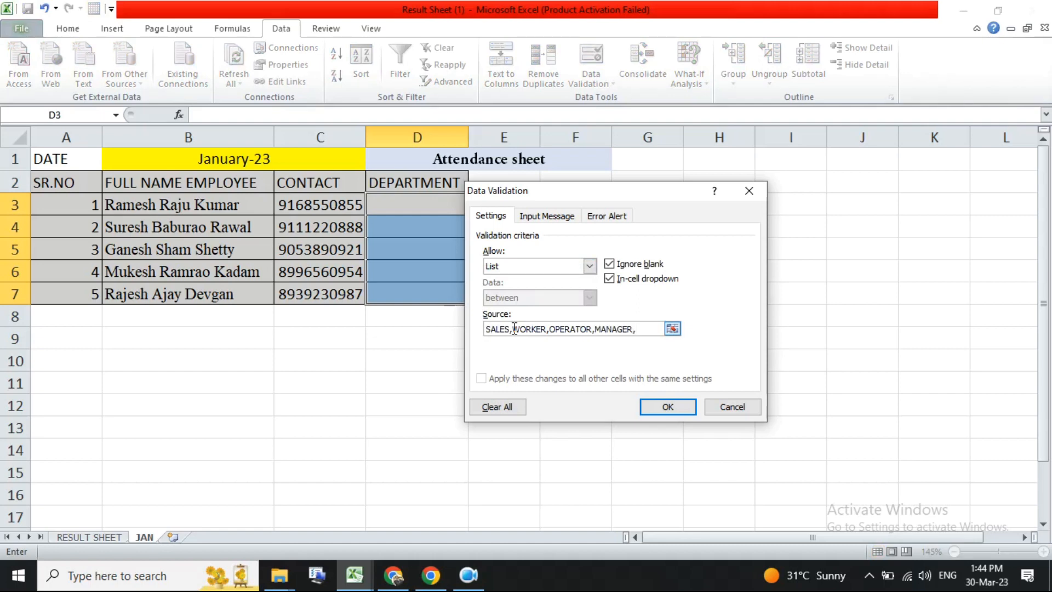
pyautogui.click(547, 215)
pyautogui.click(507, 286)
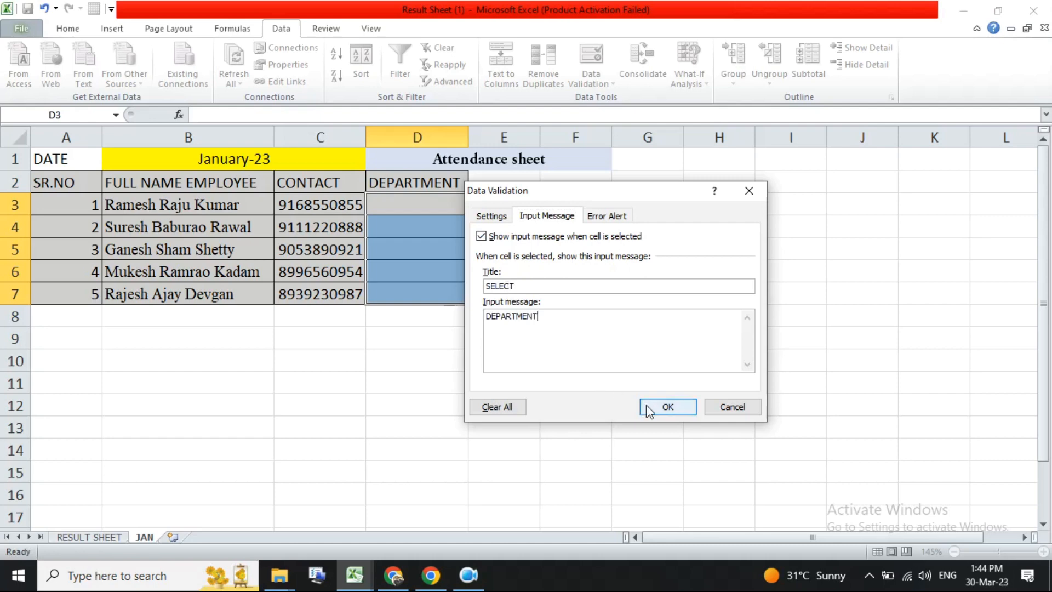
pyautogui.click(665, 406)
# - Pick departments from the dropdowns: OPERATOR, MANAGER, SALES, MANAGER and SALES for D3 through D7
pyautogui.click(445, 210)
pyautogui.click(475, 207)
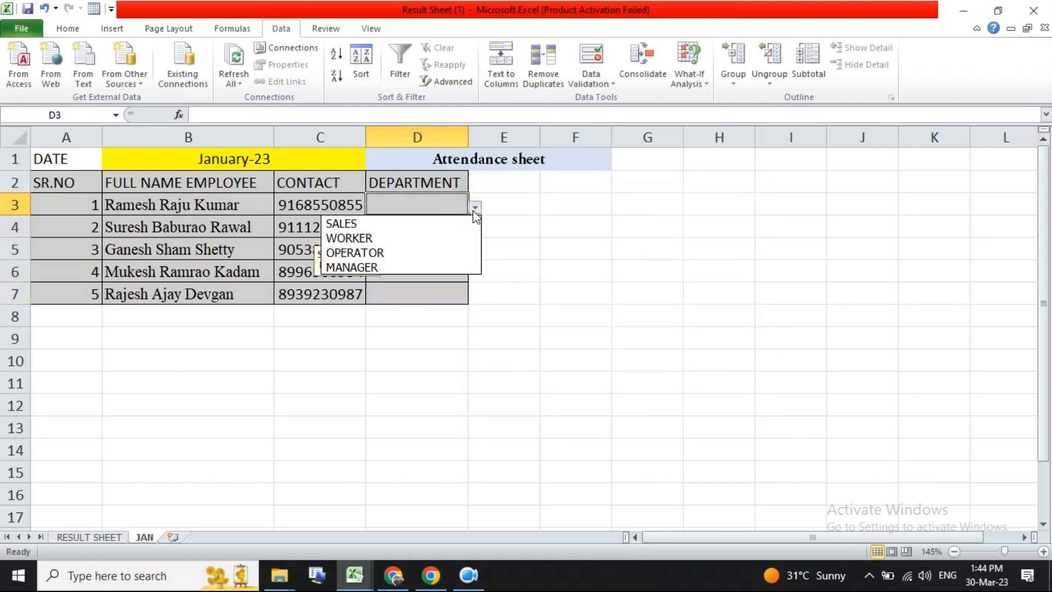
pyautogui.click(384, 252)
pyautogui.click(444, 225)
pyautogui.click(475, 229)
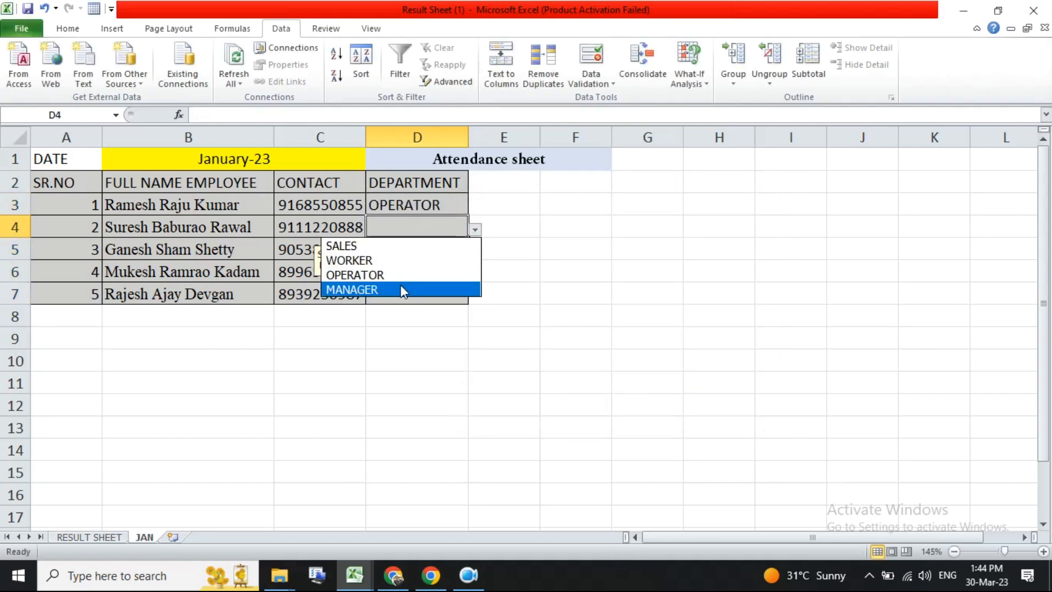
pyautogui.click(404, 290)
pyautogui.click(443, 249)
pyautogui.click(475, 252)
pyautogui.click(345, 268)
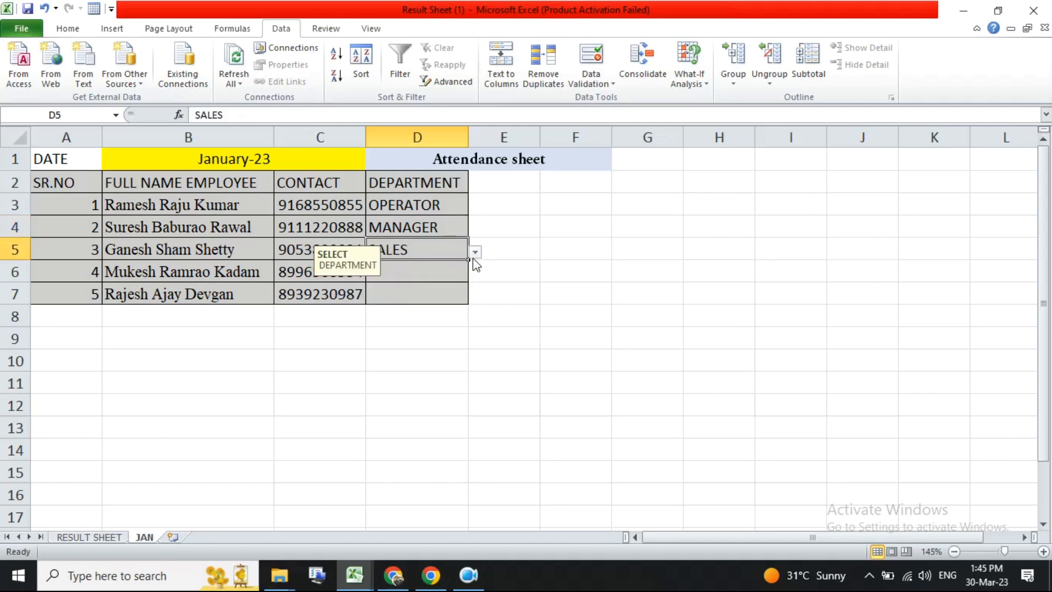
pyautogui.click(438, 271)
pyautogui.click(475, 274)
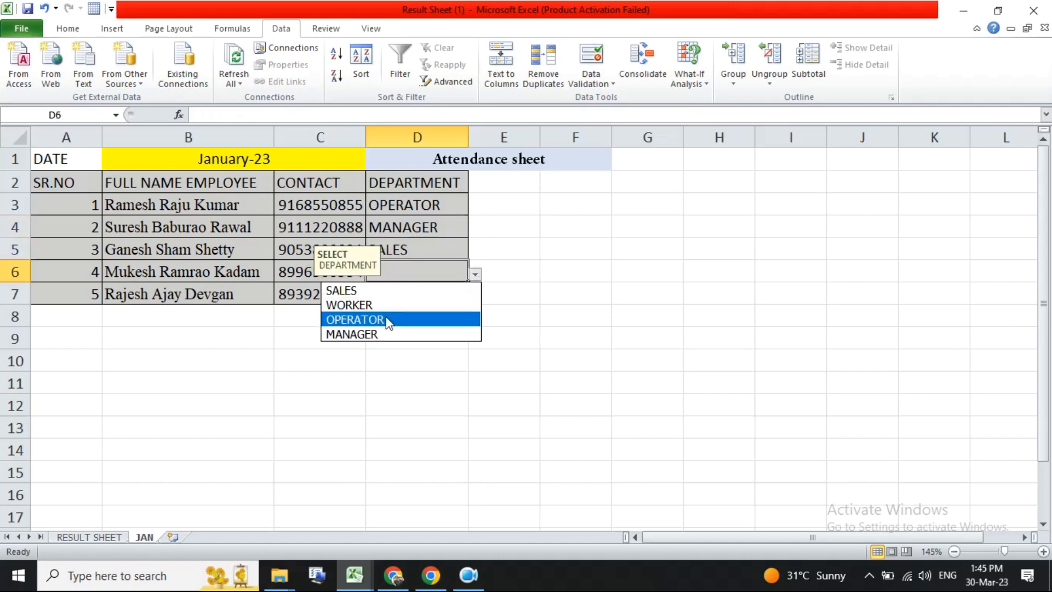
pyautogui.click(370, 332)
pyautogui.click(439, 293)
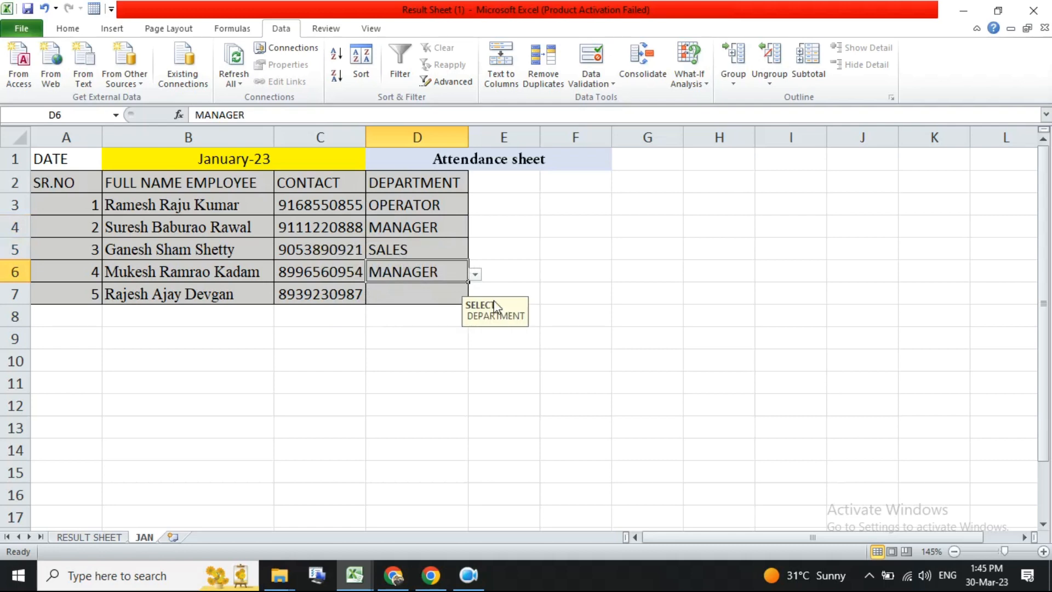
pyautogui.click(475, 296)
pyautogui.click(359, 314)
pyautogui.click(424, 255)
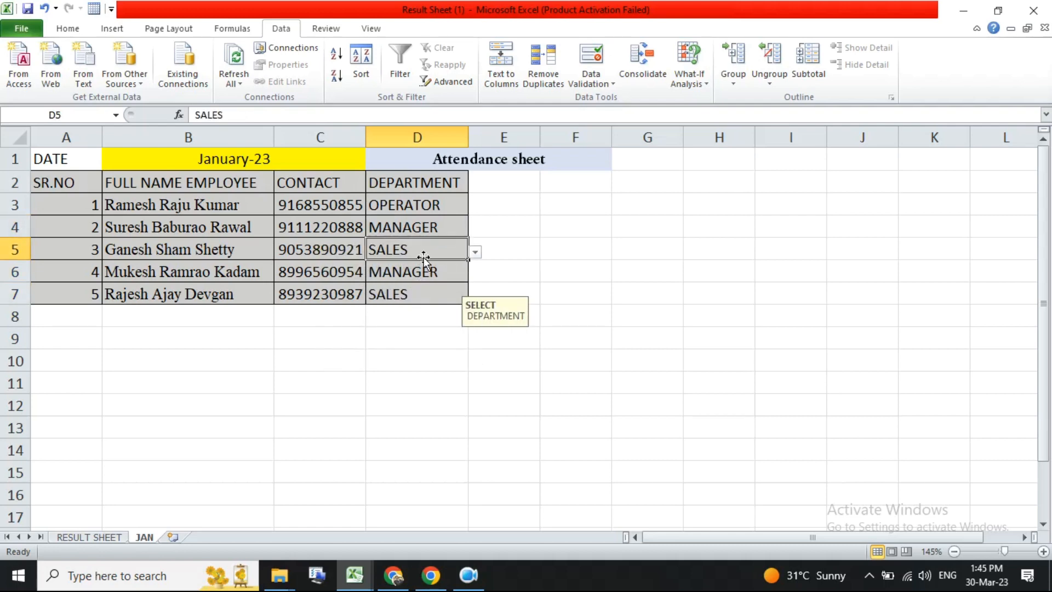
# - Rename the A2 header to EMP.ID and enter an employee ID in A3
pyautogui.click(64, 186)
pyautogui.write('EMP.ID')
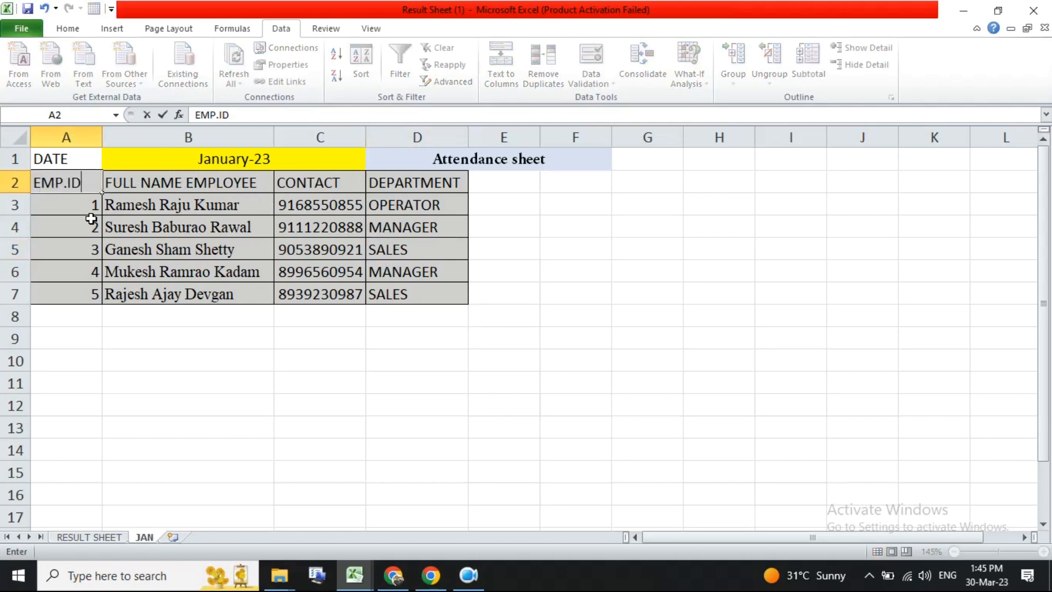
pyautogui.press('Return')
pyautogui.write('1254')
pyautogui.press('Return')
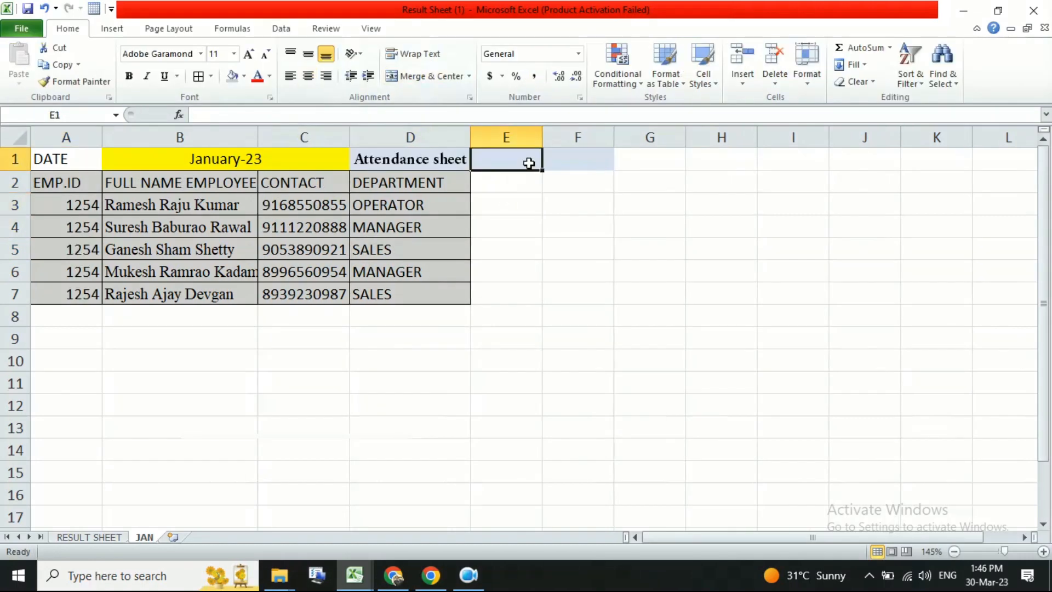
# - Enter the date 1-1-2023 in cell E1
pyautogui.click(522, 182)
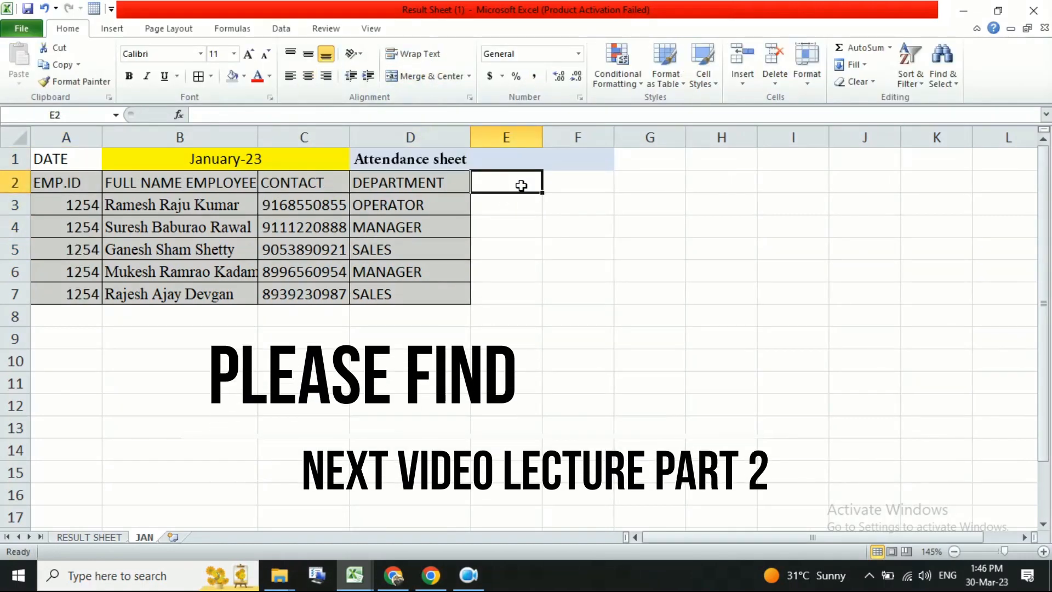
pyautogui.click(524, 161)
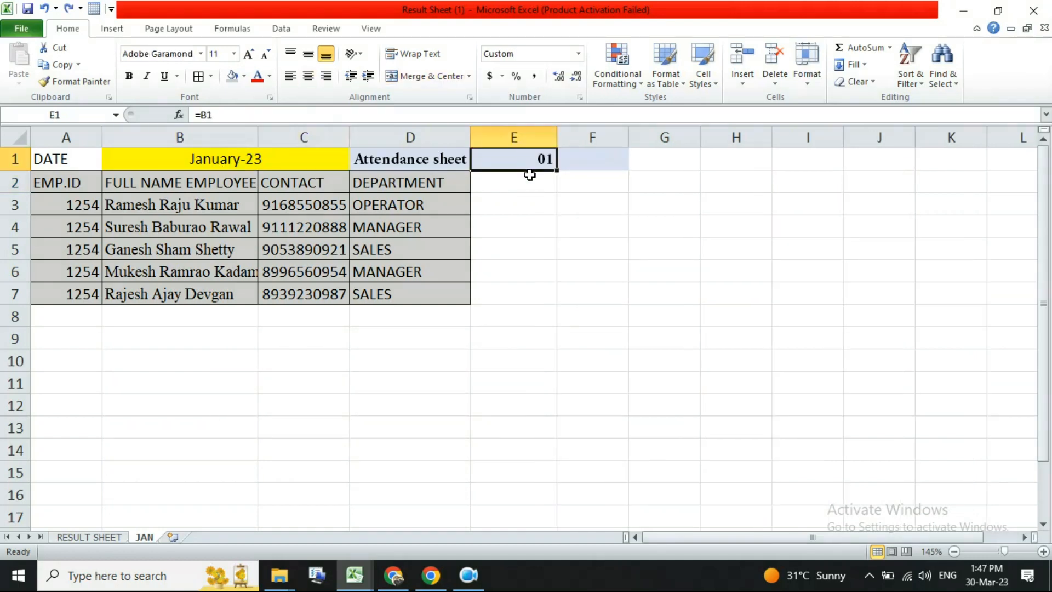
pyautogui.write('1-1-2023')
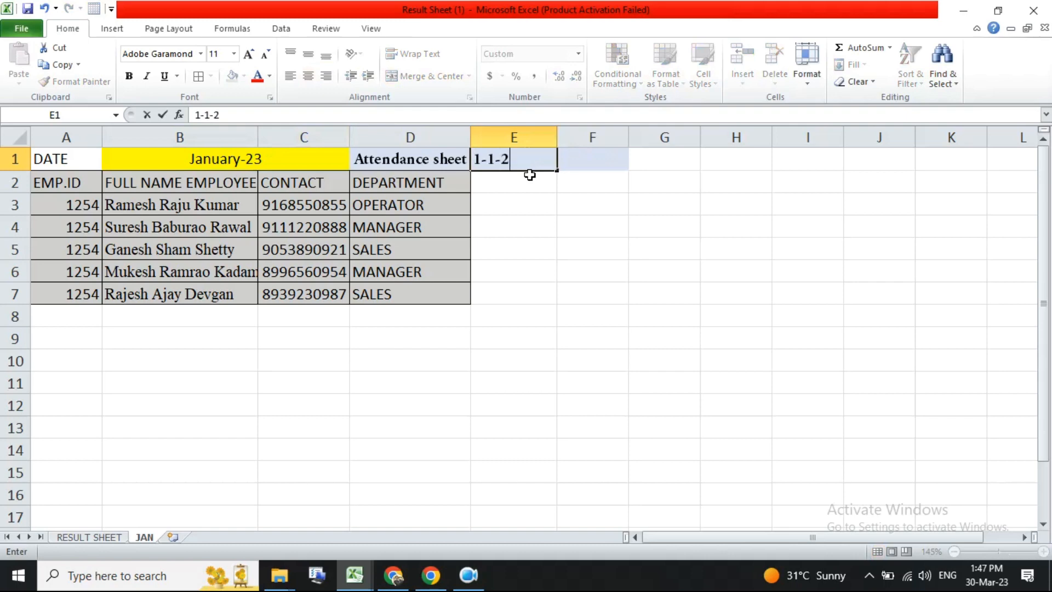
pyautogui.press('Return')
# - Link the B1 title to E1 with the formula =E1
pyautogui.click(486, 158)
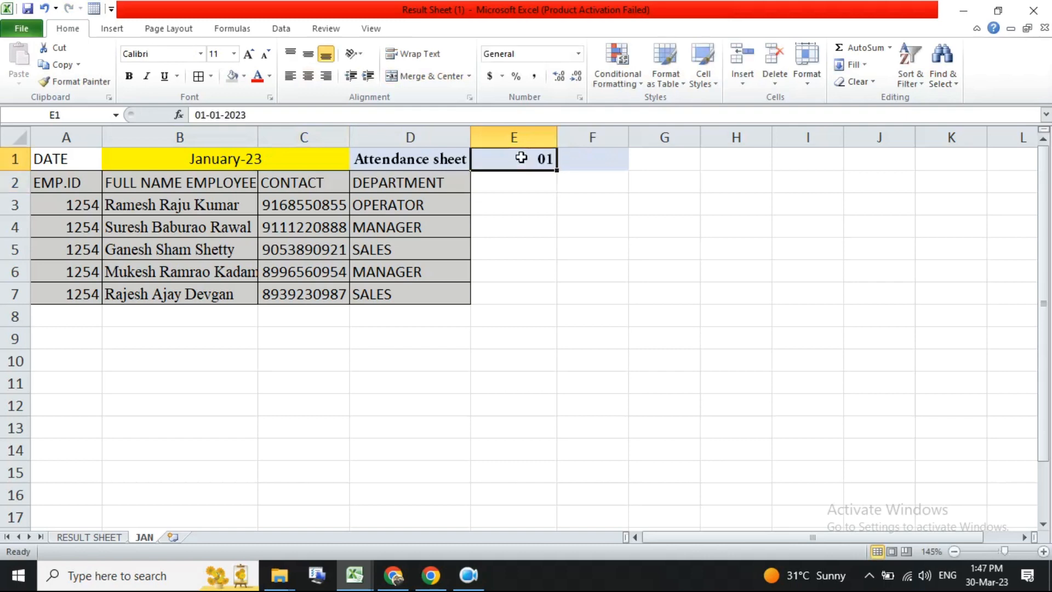
pyautogui.click(218, 159)
pyautogui.write('=')
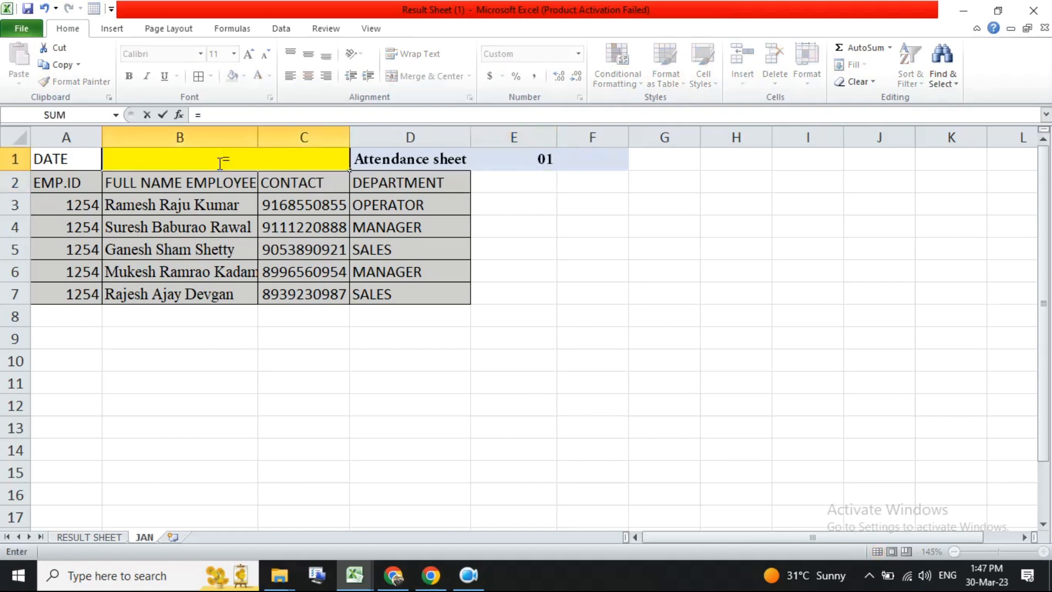
pyautogui.click(499, 164)
pyautogui.press('Return')
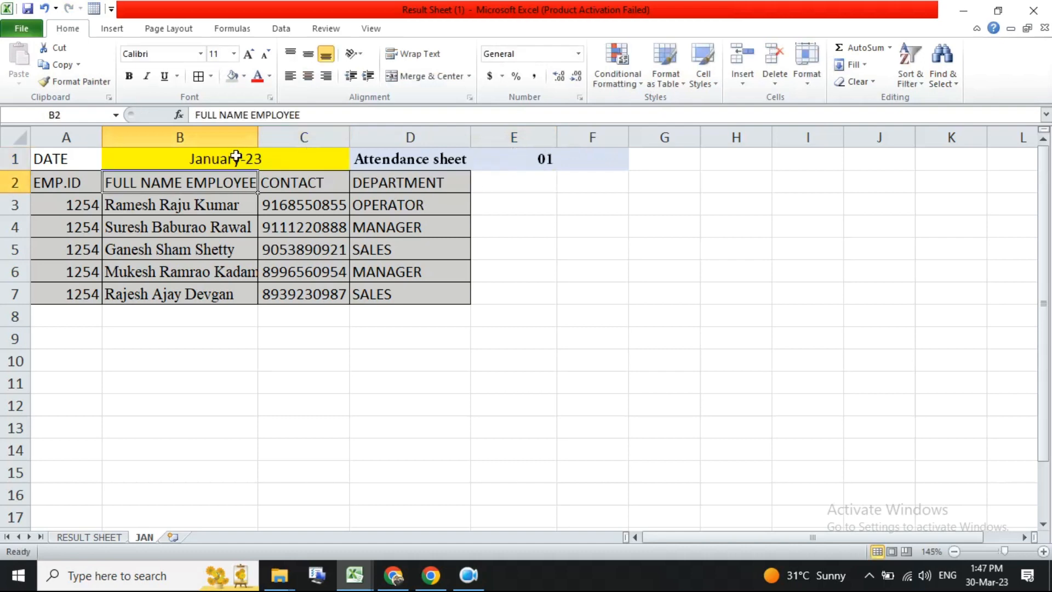
# - Give E1 a red font colour and an orange fill
pyautogui.click(209, 156)
pyautogui.click(490, 159)
pyautogui.click(257, 76)
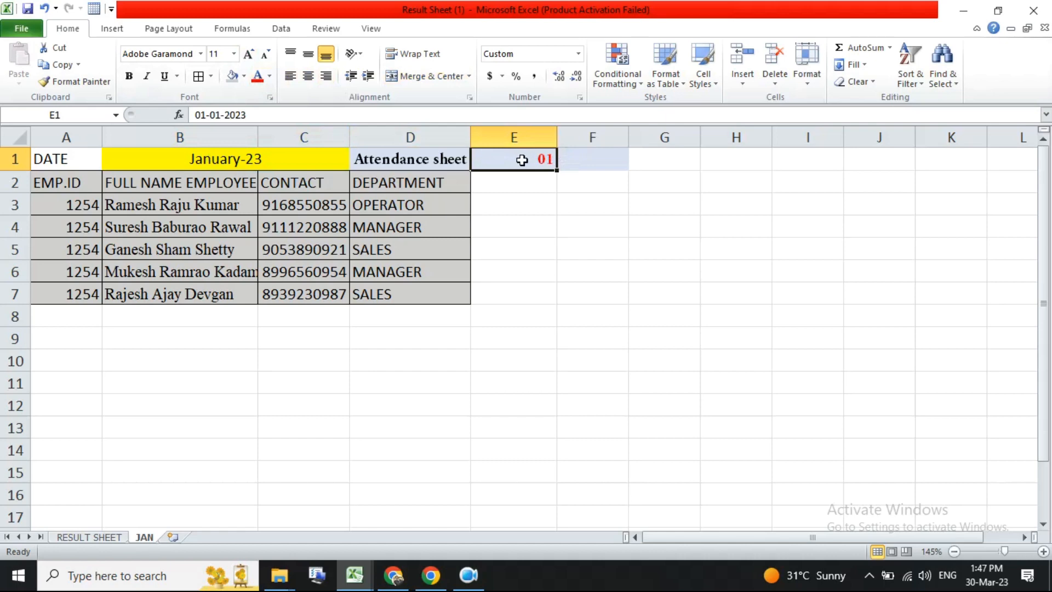
pyautogui.click(244, 76)
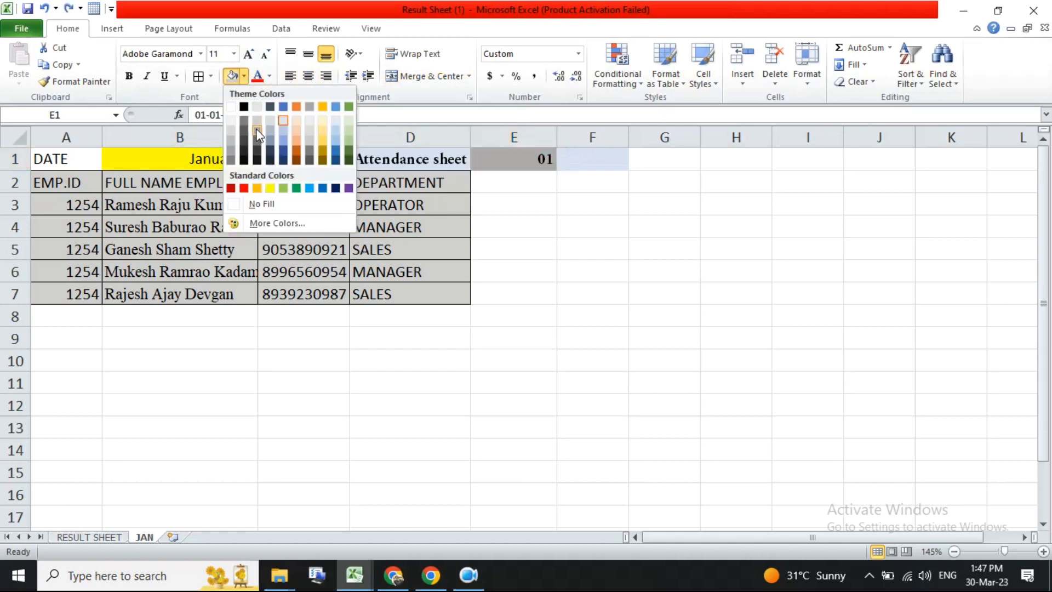
pyautogui.click(257, 187)
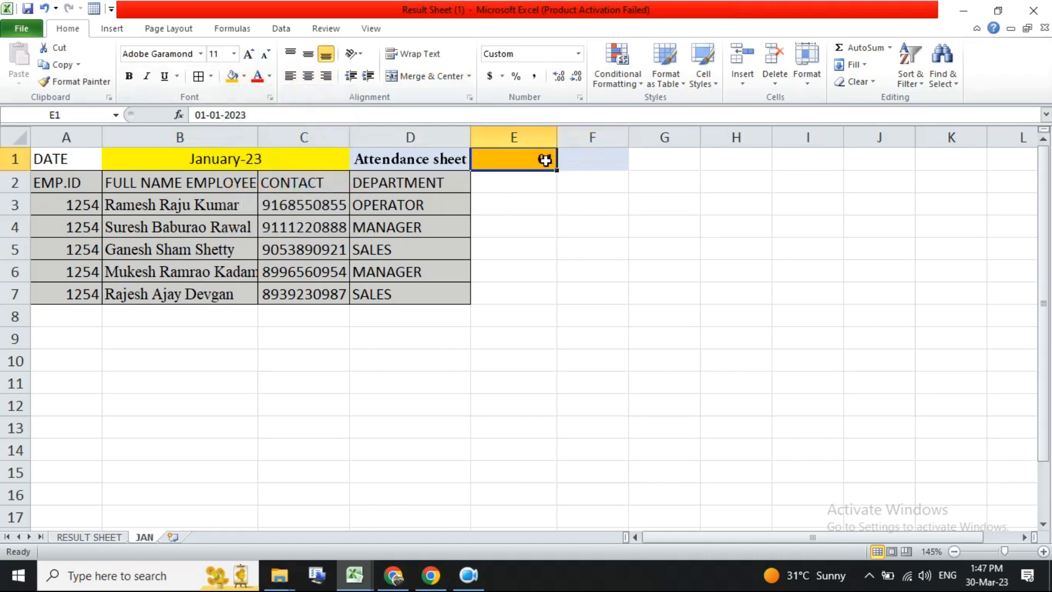
# - Re-enter the formula =E1 in the B1 title cell
pyautogui.click(219, 157)
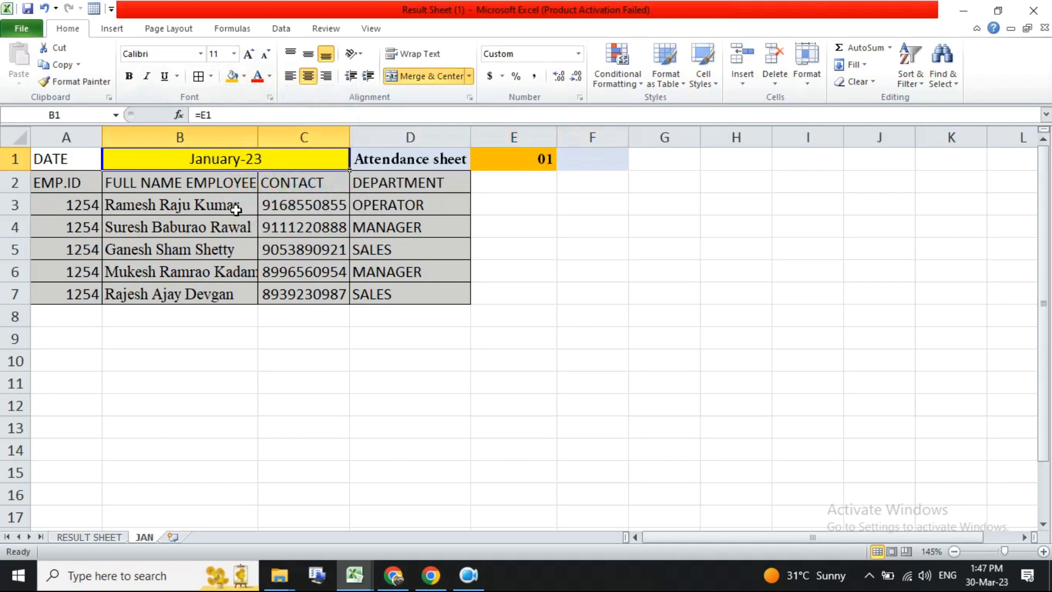
pyautogui.write('=')
pyautogui.click(520, 163)
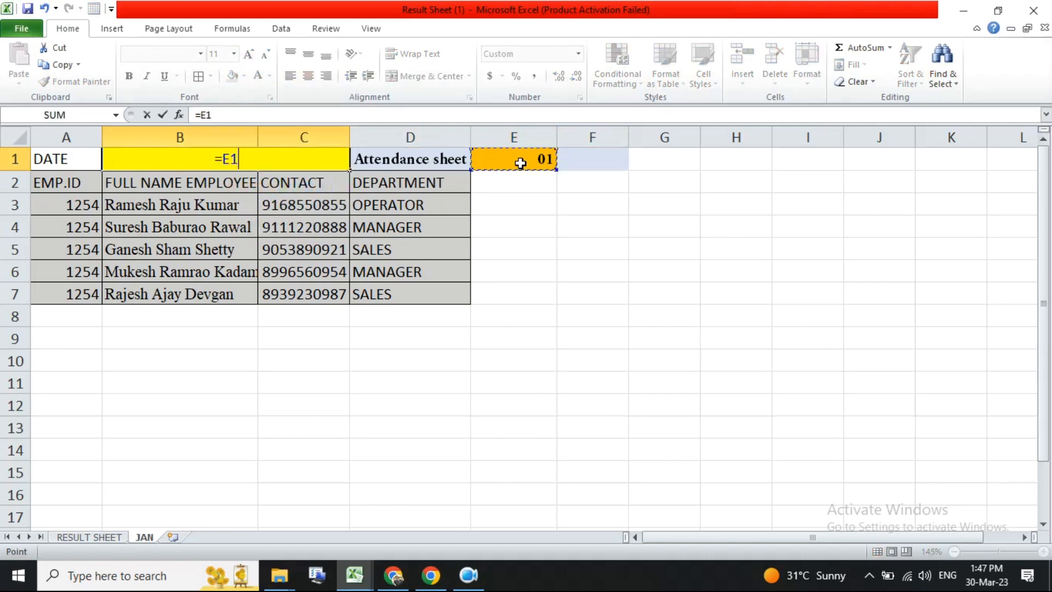
pyautogui.press('Return')
pyautogui.click(229, 160)
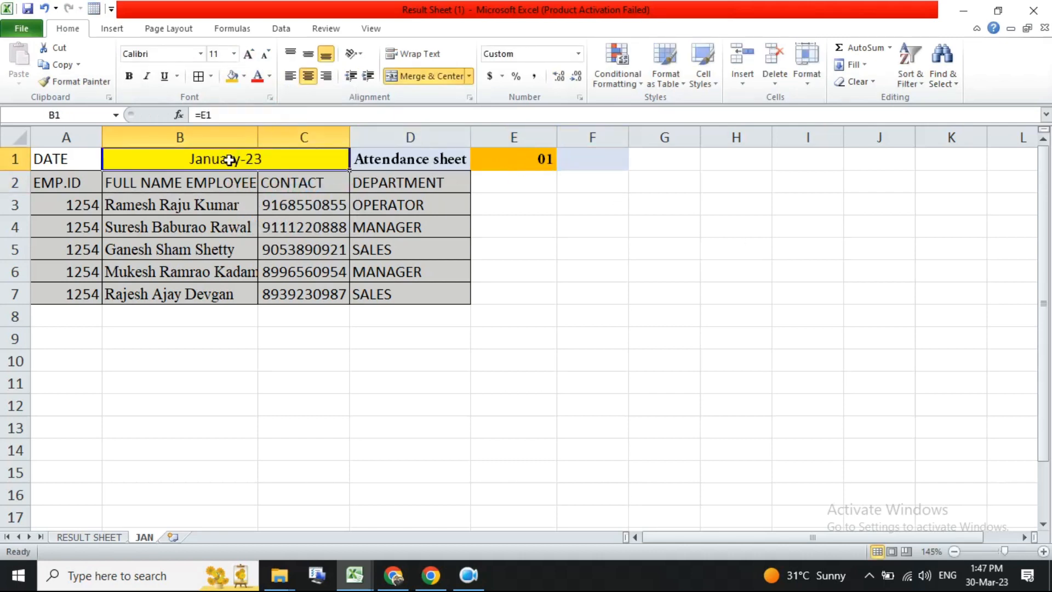
# - Apply the custom number format dd to the date in E1
pyautogui.click(548, 160)
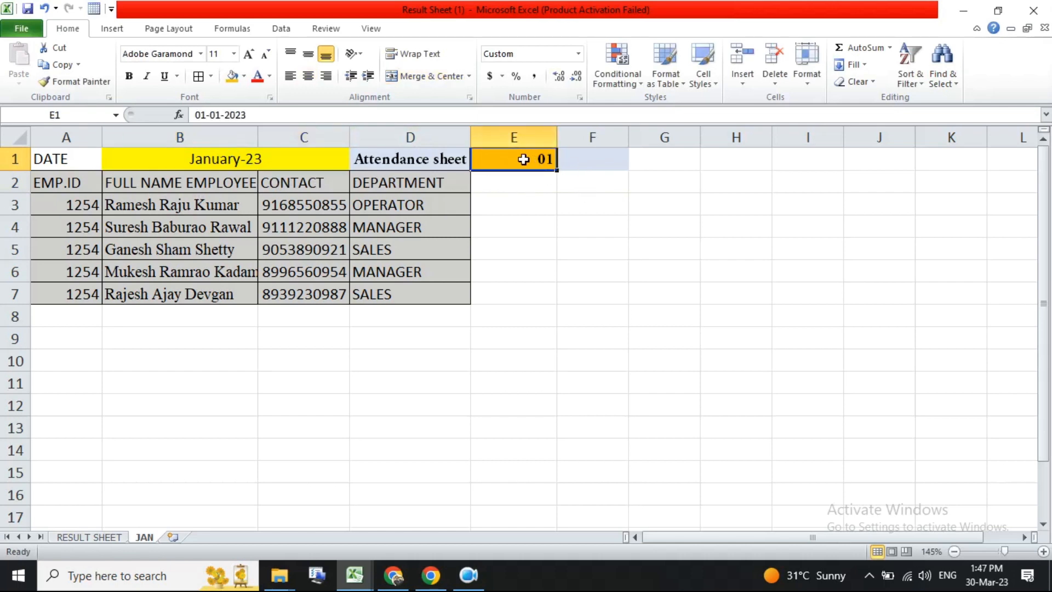
pyautogui.click(579, 98)
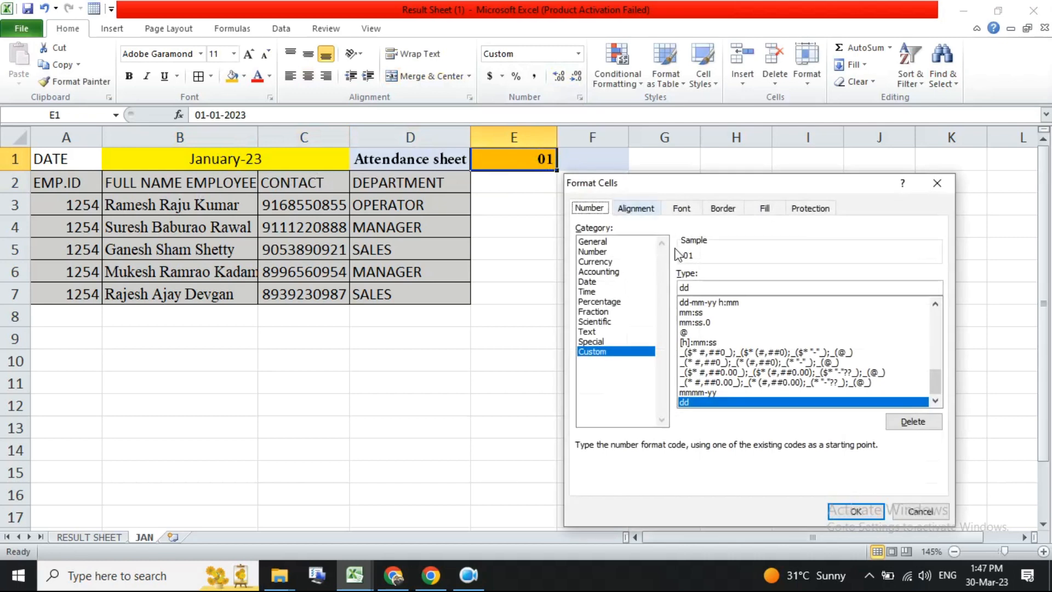
pyautogui.click(697, 289)
pyautogui.click(853, 511)
# - Narrow the widths of columns E through AD to fit day numbers
pyautogui.moveTo(558, 131); pyautogui.dragTo(530, 223)
pyautogui.scroll(-5, 491, 303)
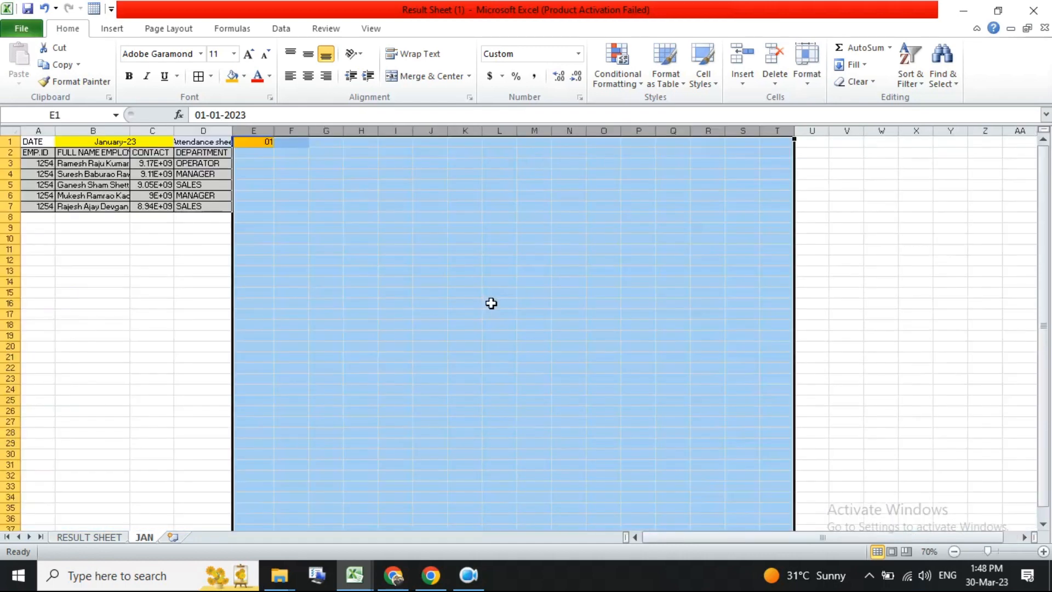
pyautogui.moveTo(254, 130); pyautogui.dragTo(1035, 134)
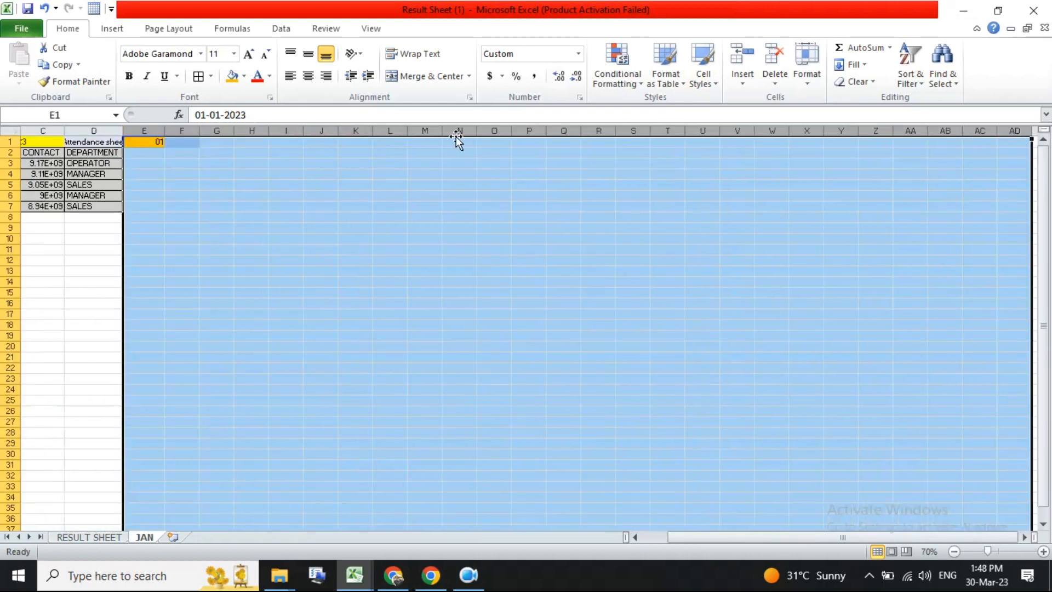
pyautogui.moveTo(442, 131); pyautogui.dragTo(425, 135)
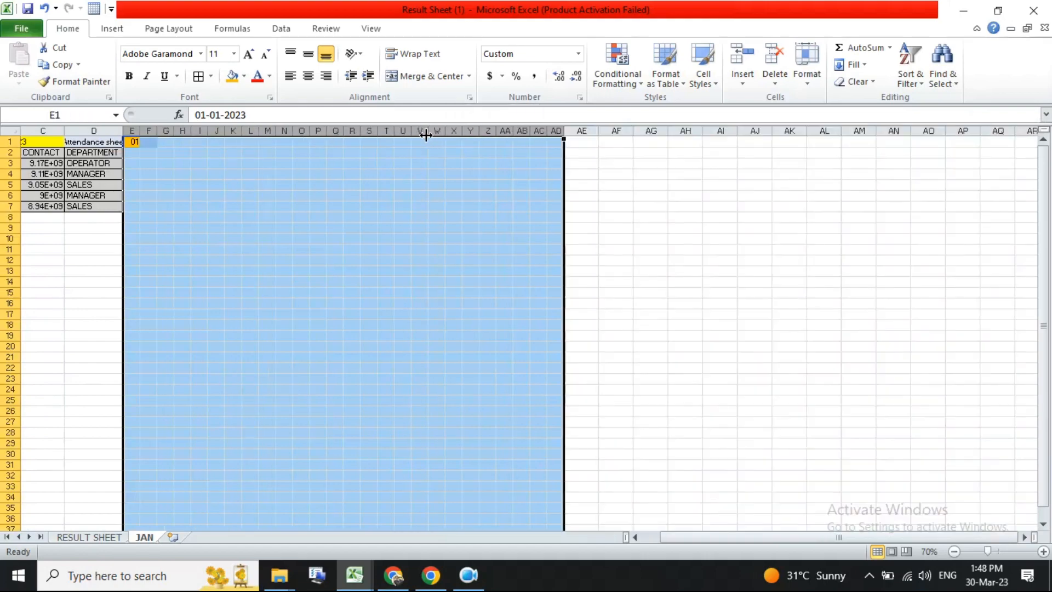
pyautogui.moveTo(140, 131); pyautogui.dragTo(137, 132)
pyautogui.scroll(5, 126, 141)
# - Fill the E1 date across to AI1 for days 01 to 31 and resize columns AC to AI
pyautogui.click(128, 142)
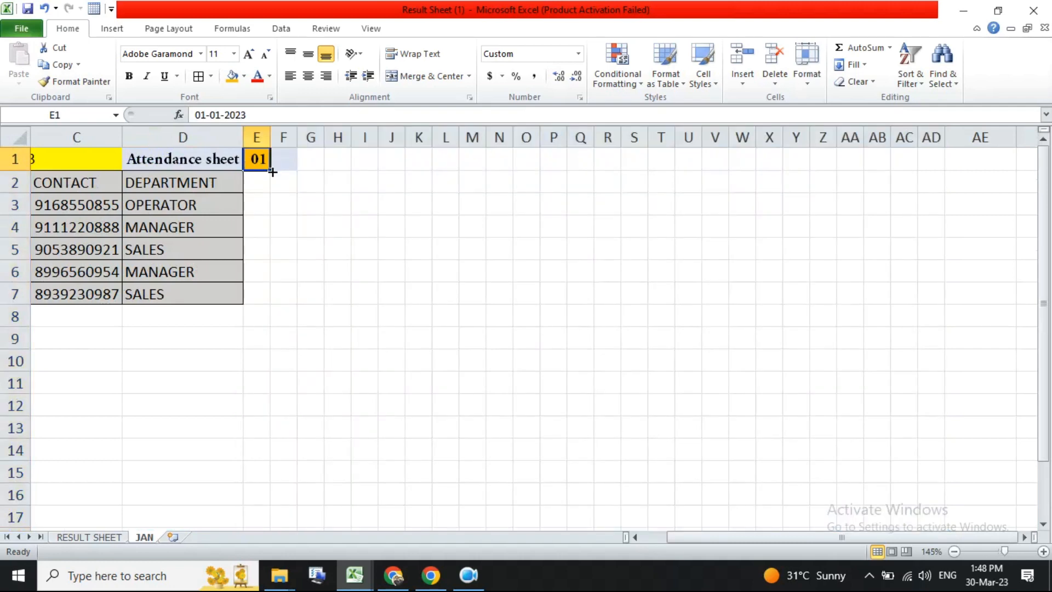
pyautogui.moveTo(271, 172); pyautogui.dragTo(930, 174)
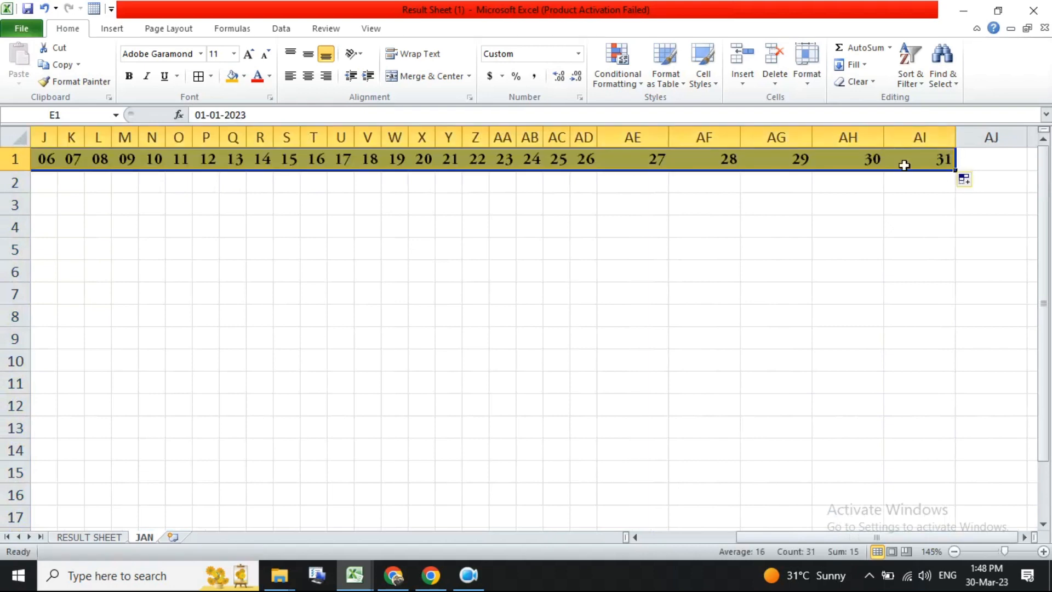
pyautogui.moveTo(919, 131); pyautogui.dragTo(556, 137)
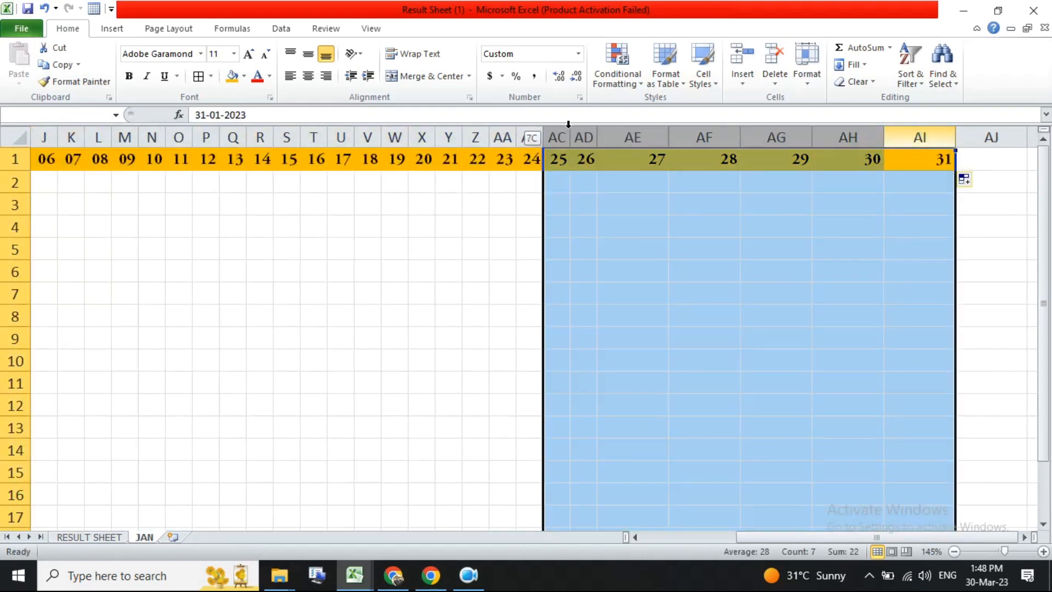
pyautogui.doubleClick(570, 136)
# - Set the day headers E1:AI1 to Times New Roman bold
pyautogui.moveTo(706, 159); pyautogui.dragTo(482, 159)
pyautogui.click(164, 54)
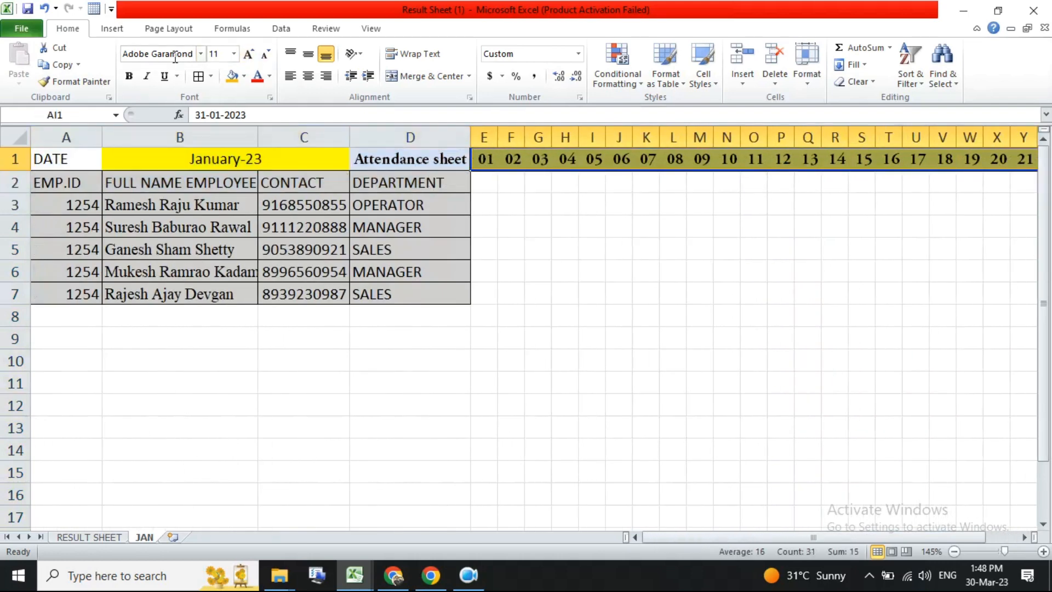
pyautogui.write('Times New Roman')
pyautogui.press('Return')
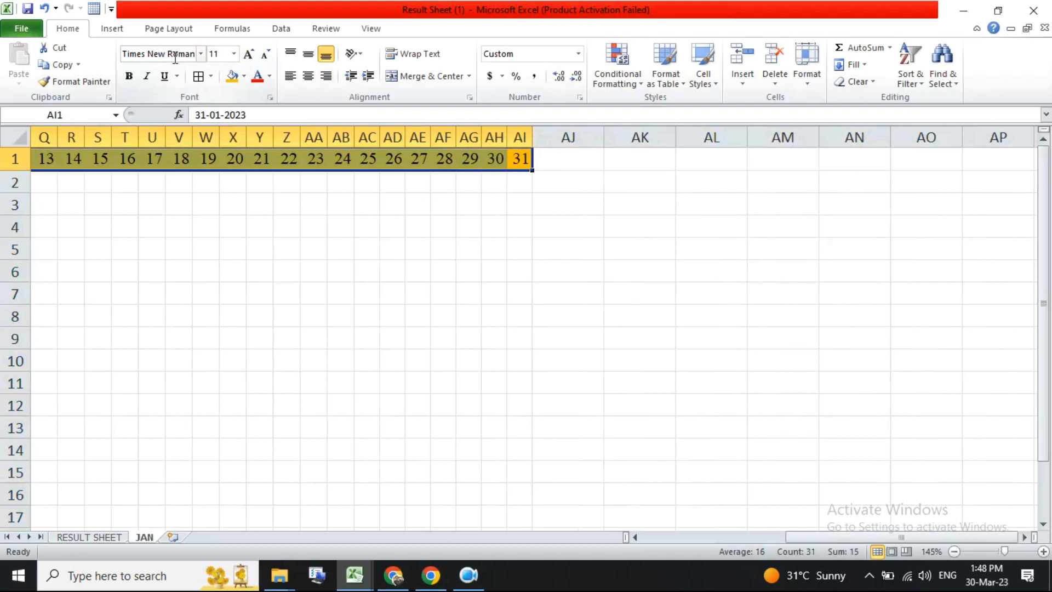
pyautogui.click(129, 76)
# - Enter the formula =E1 in cell E2
pyautogui.click(366, 227)
pyautogui.moveTo(548, 299); pyautogui.dragTo(33, 225)
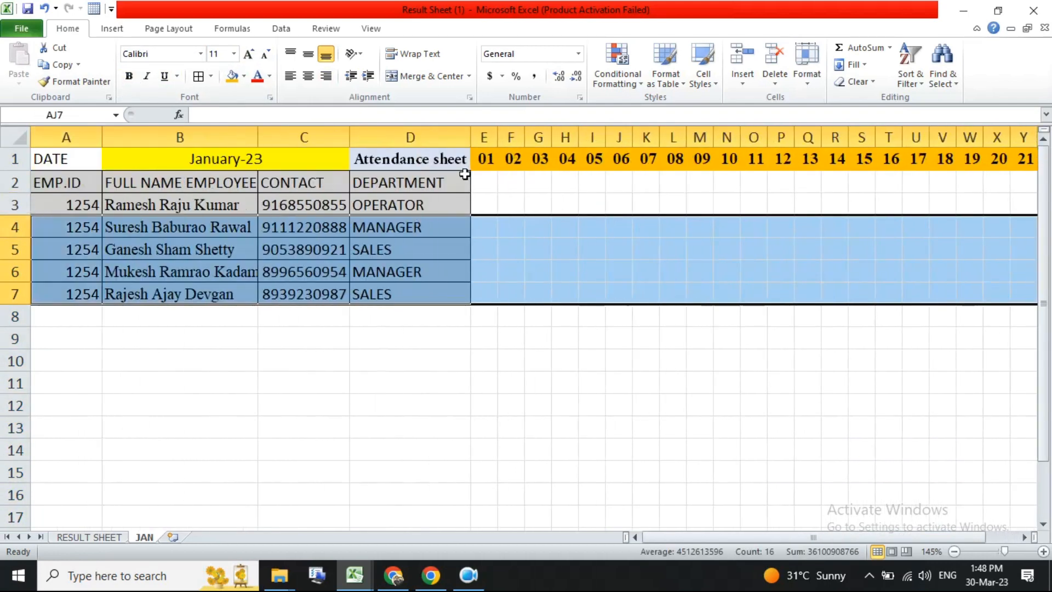
pyautogui.click(493, 157)
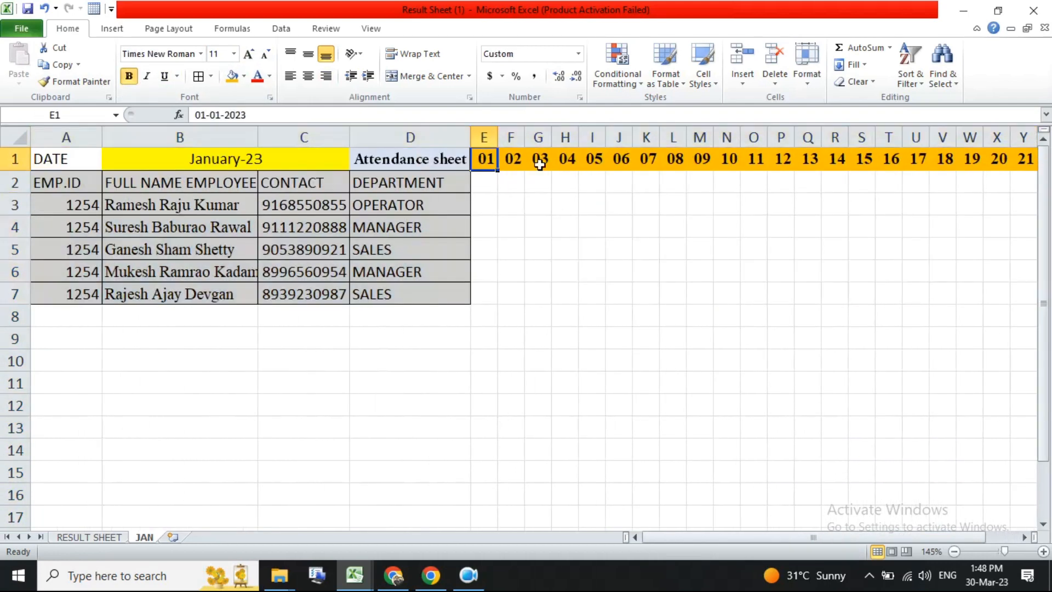
pyautogui.click(483, 182)
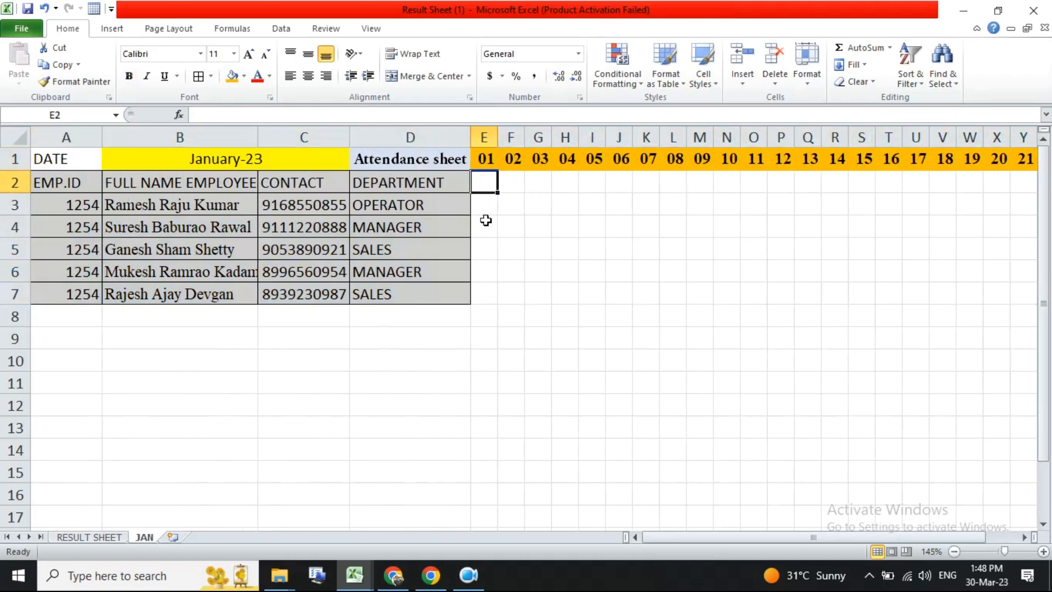
pyautogui.write('=')
pyautogui.click(493, 158)
pyautogui.press('Return')
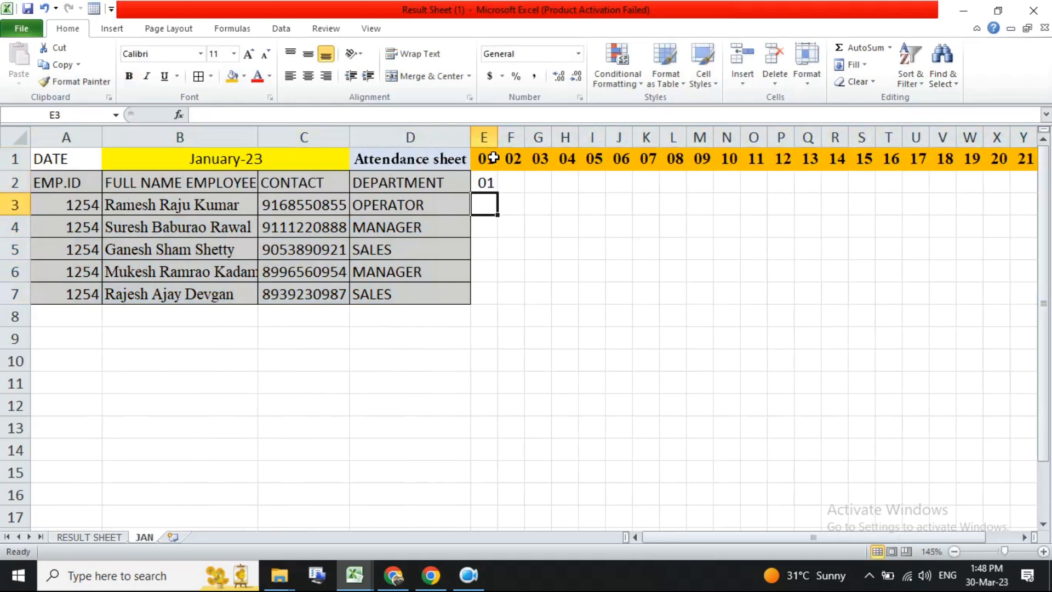
# - Change E1's font colour and give it a red fill
pyautogui.click(493, 180)
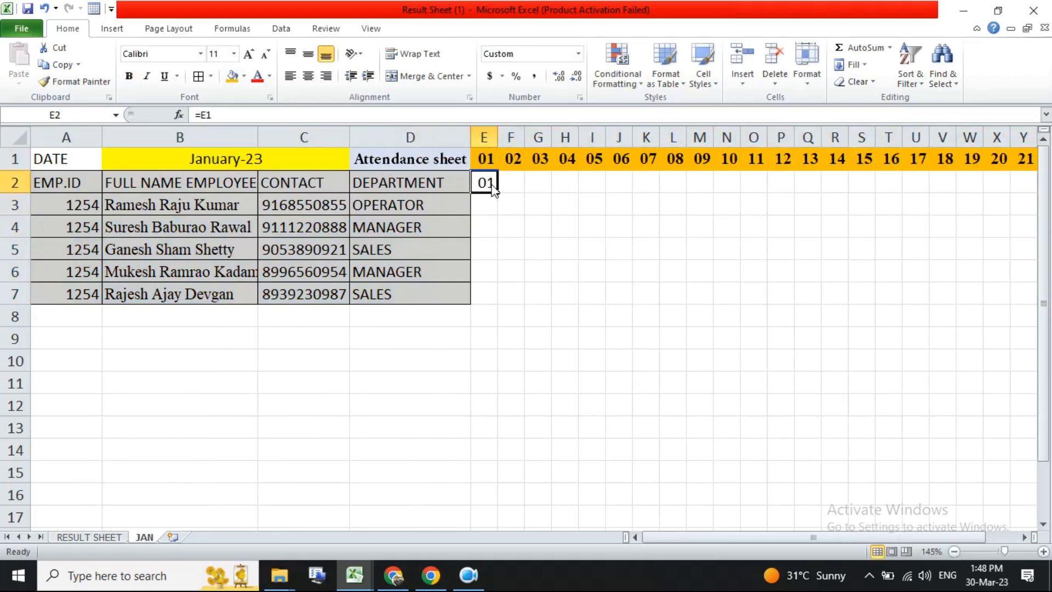
pyautogui.click(489, 158)
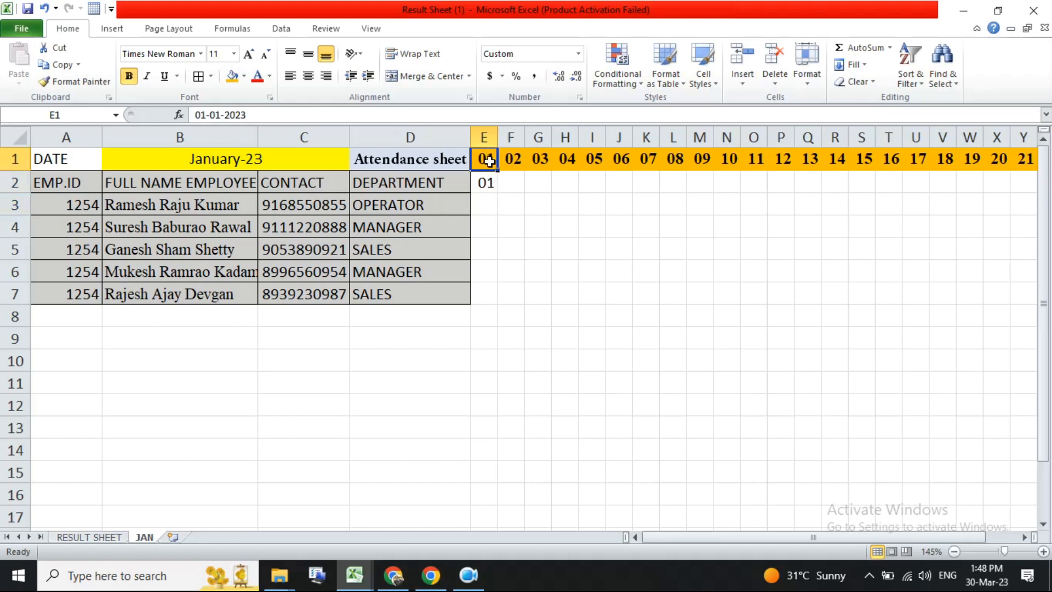
pyautogui.click(269, 76)
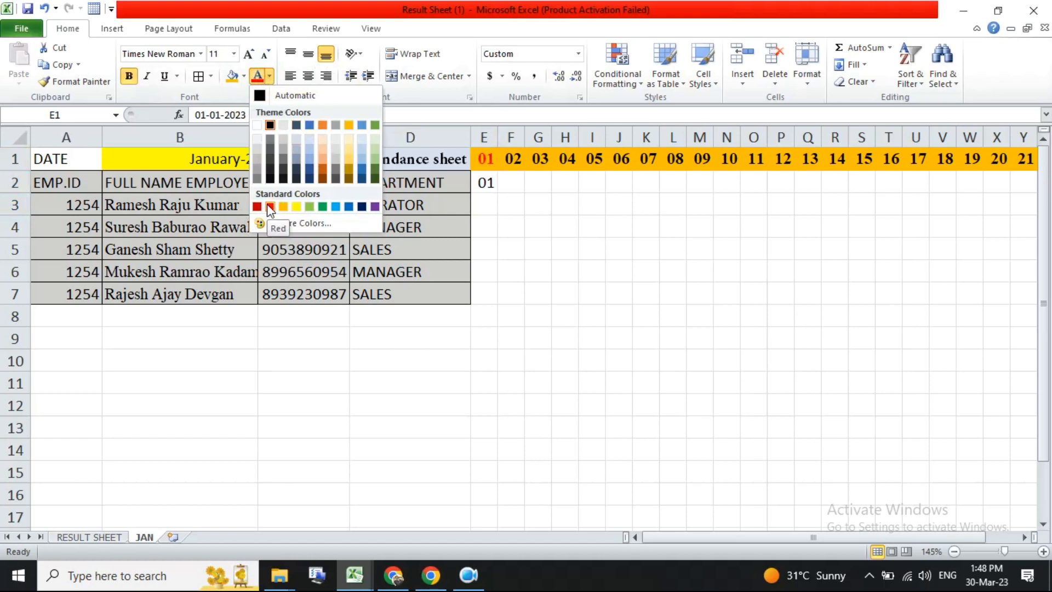
pyautogui.click(253, 95)
pyautogui.click(243, 76)
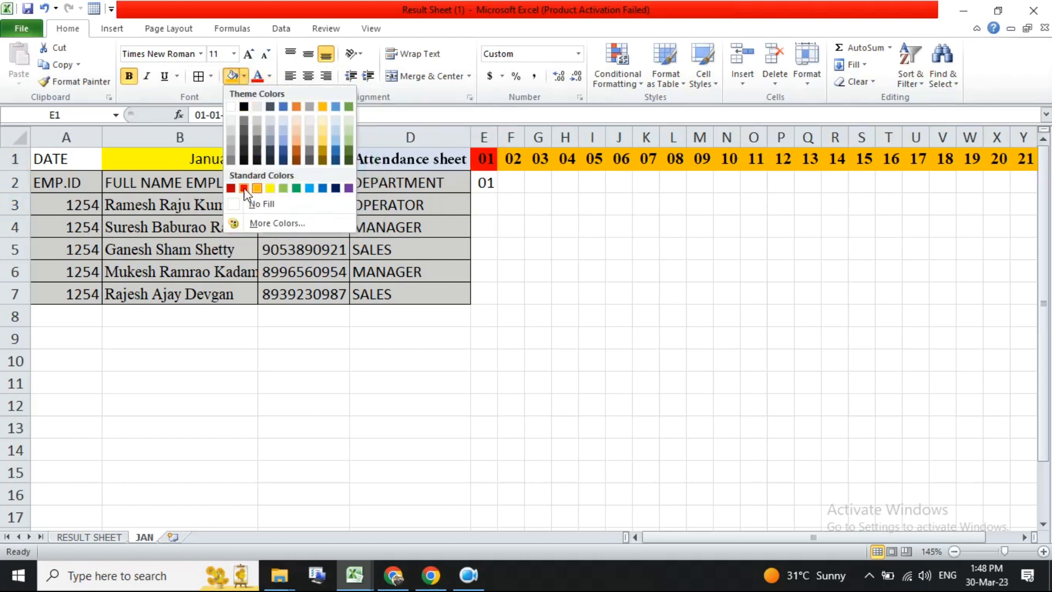
pyautogui.click(645, 226)
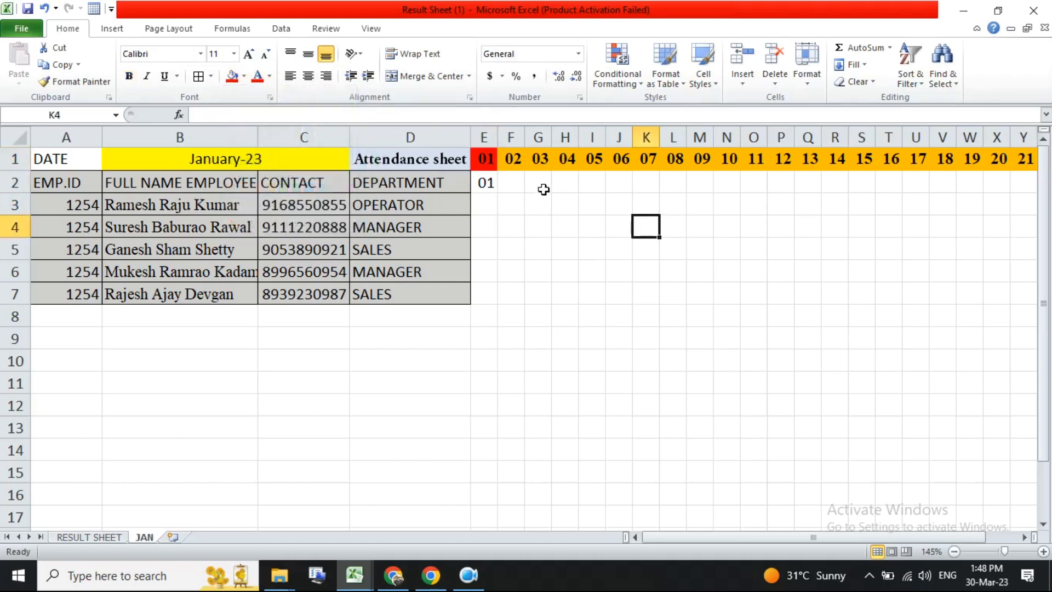
# - Add a comment to E1 reading MASTER DATE DO NOT CHANGE IT
pyautogui.rightClick(483, 162)
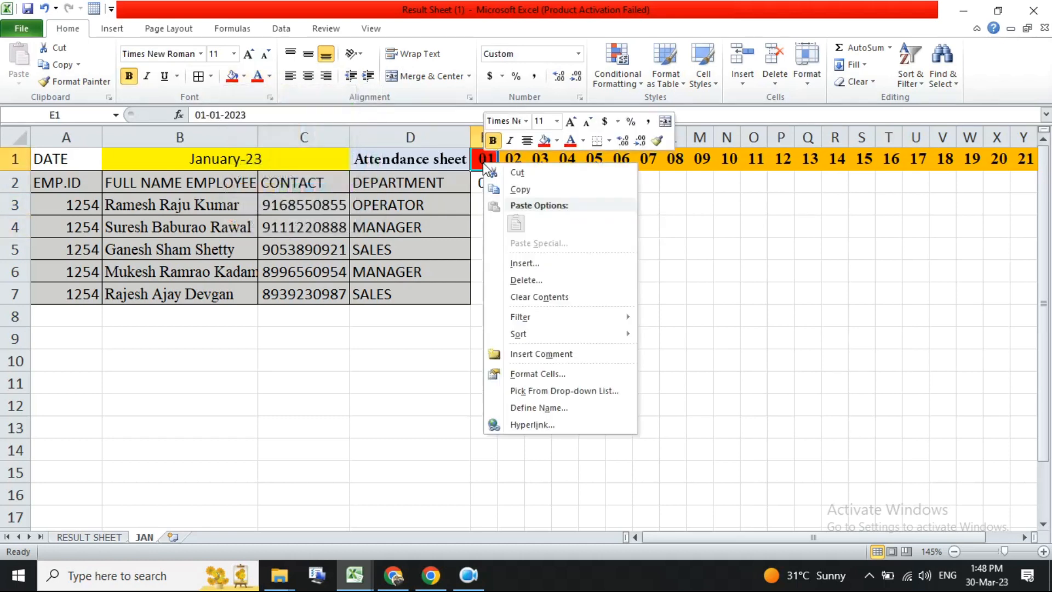
pyautogui.click(549, 355)
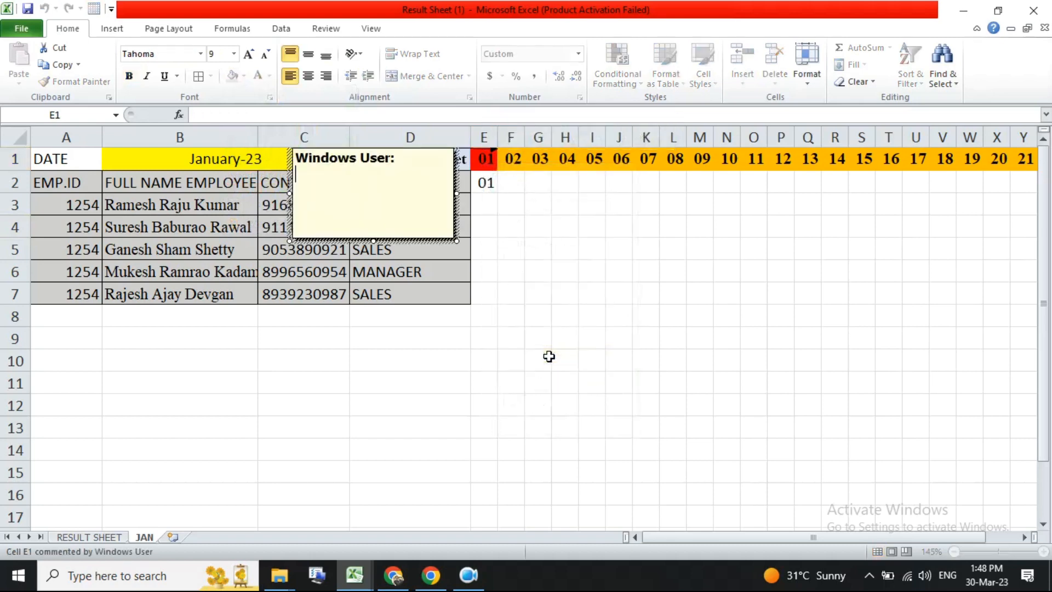
pyautogui.write('MASTER DATE DO NOT CHANGE IT')
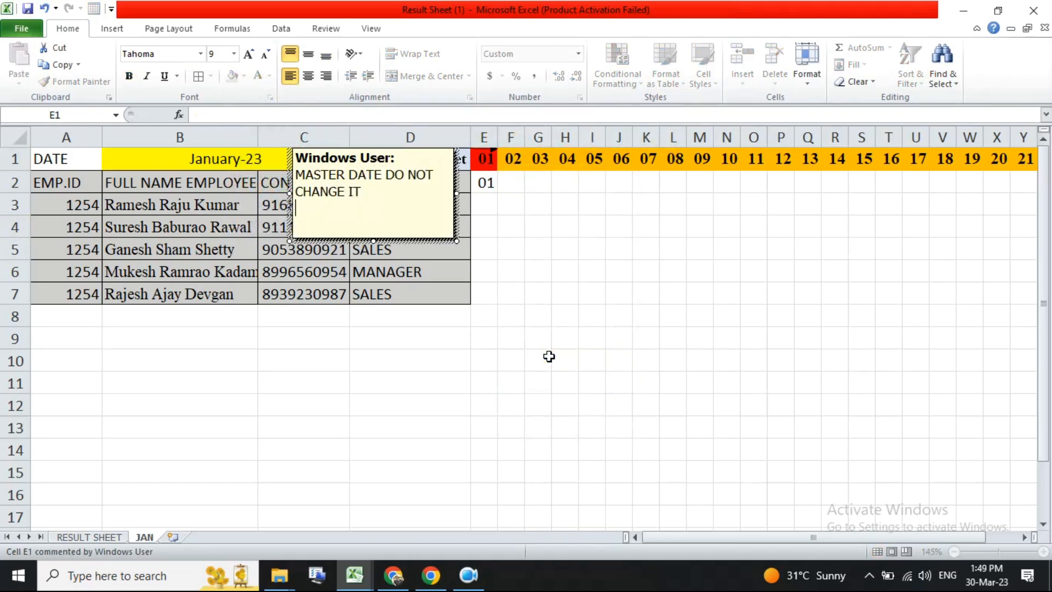
pyautogui.click(591, 315)
pyautogui.moveTo(487, 161)
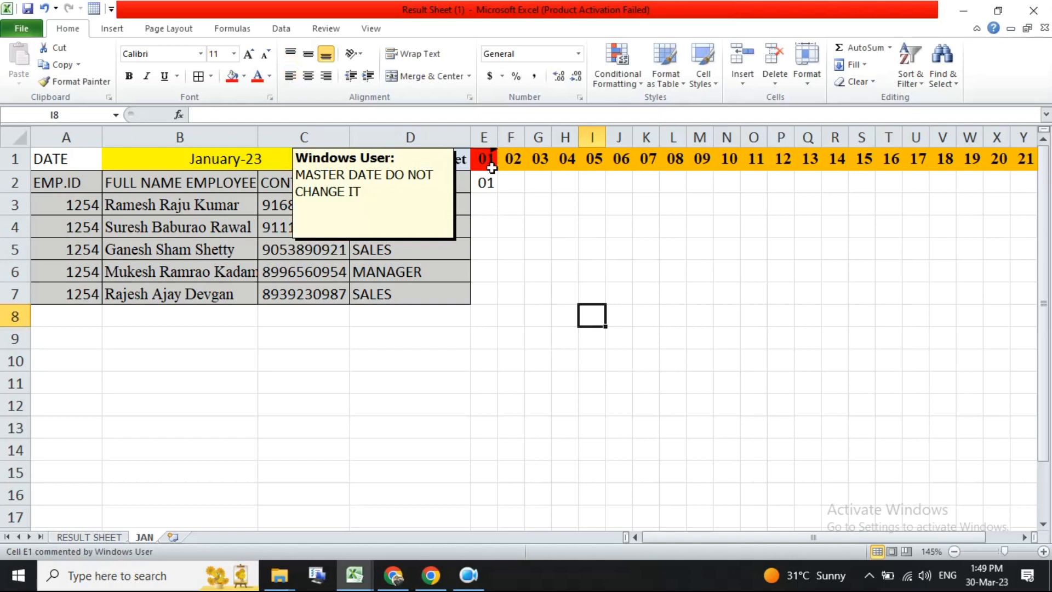
# - Copy E2's formula across to N2 and give E2:AI2 the custom number format DDD
pyautogui.click(489, 184)
pyautogui.moveTo(499, 194); pyautogui.dragTo(741, 202)
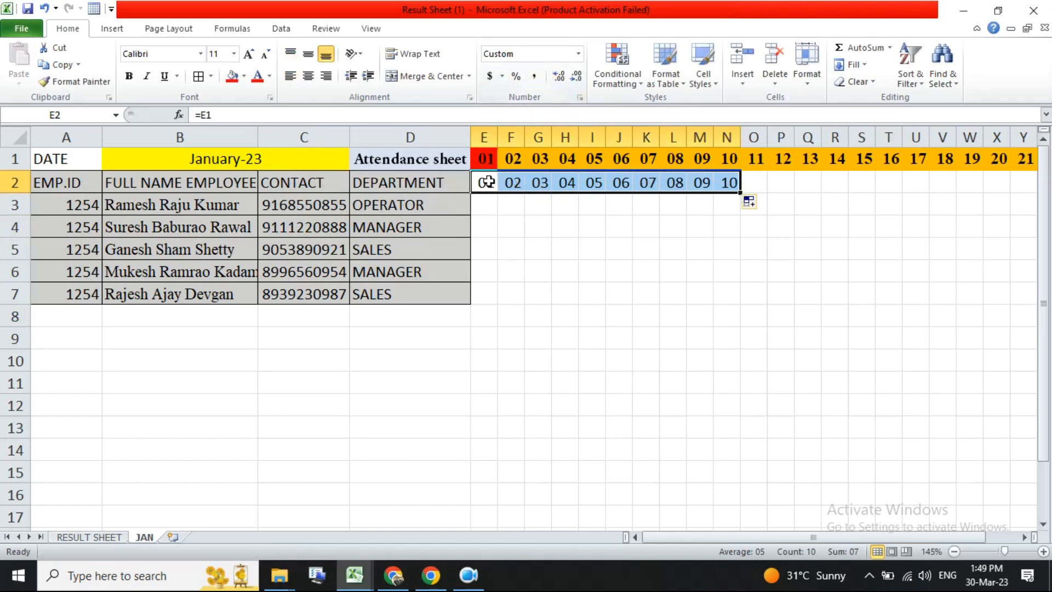
pyautogui.moveTo(483, 181); pyautogui.dragTo(848, 177)
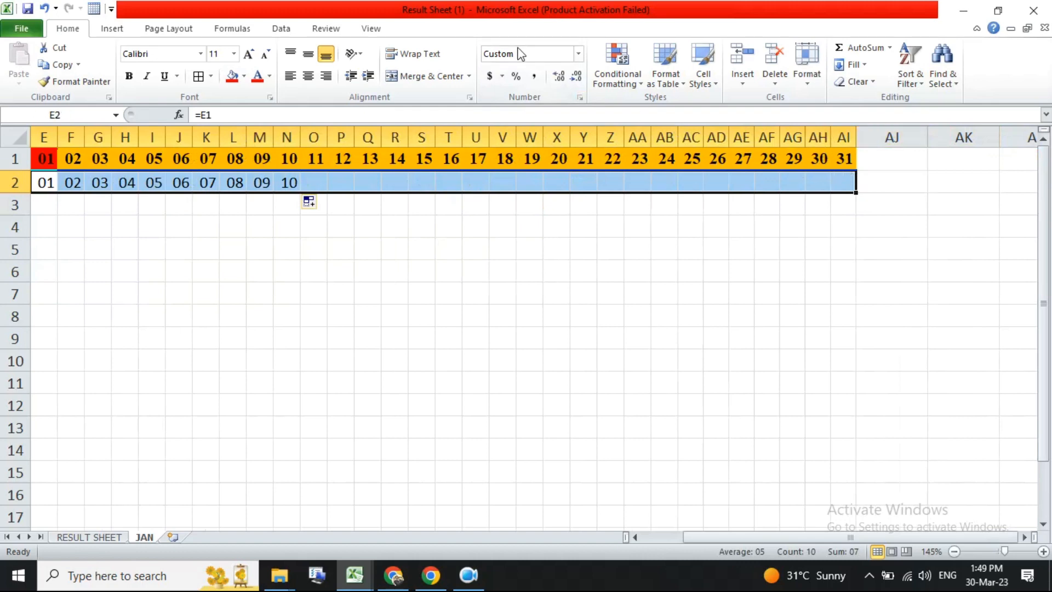
pyautogui.click(581, 99)
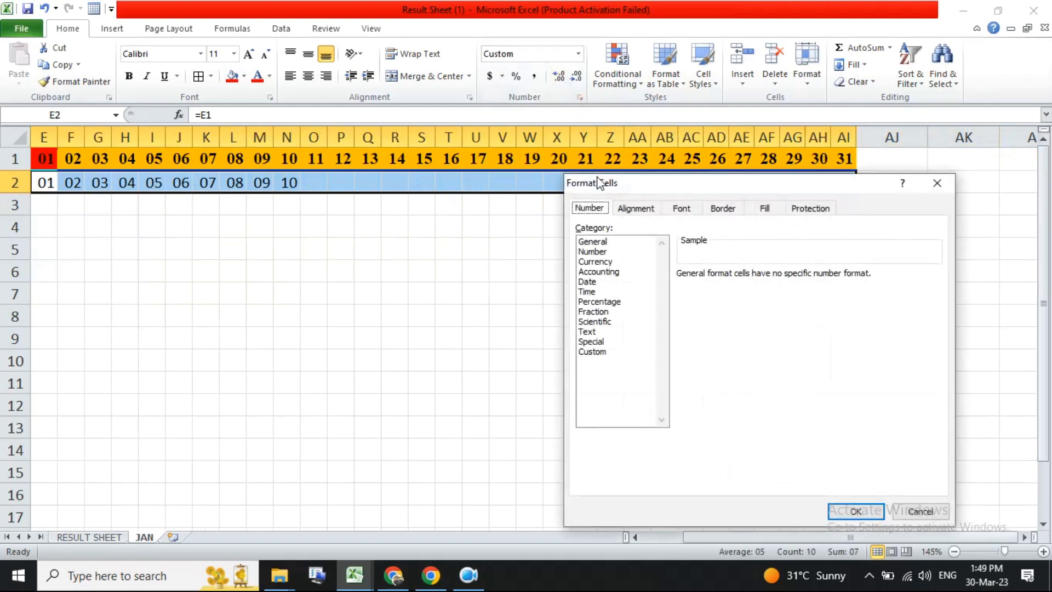
pyautogui.click(596, 352)
pyautogui.doubleClick(718, 288)
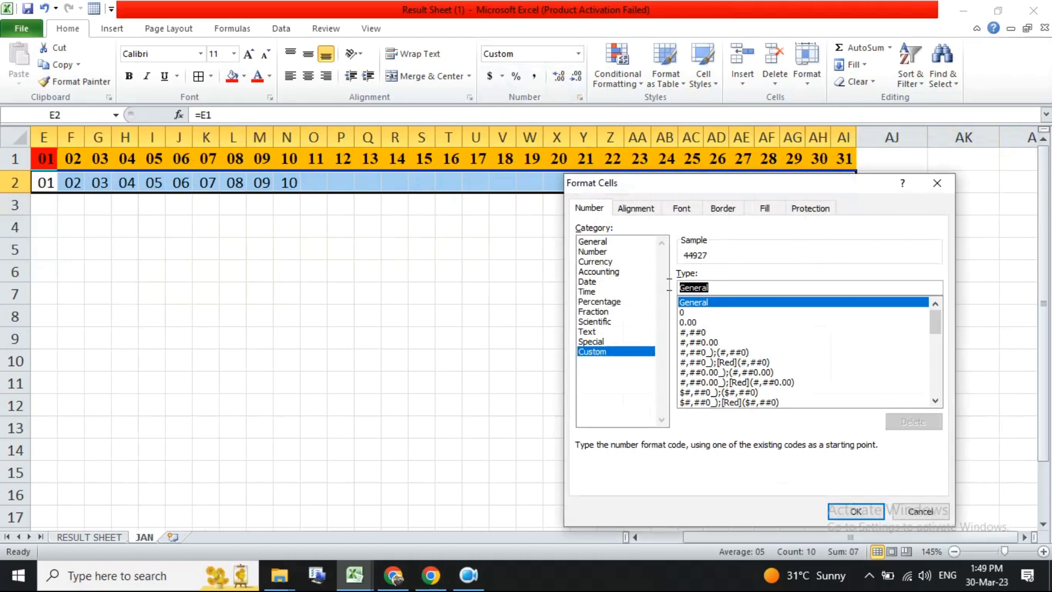
pyautogui.write('DDD')
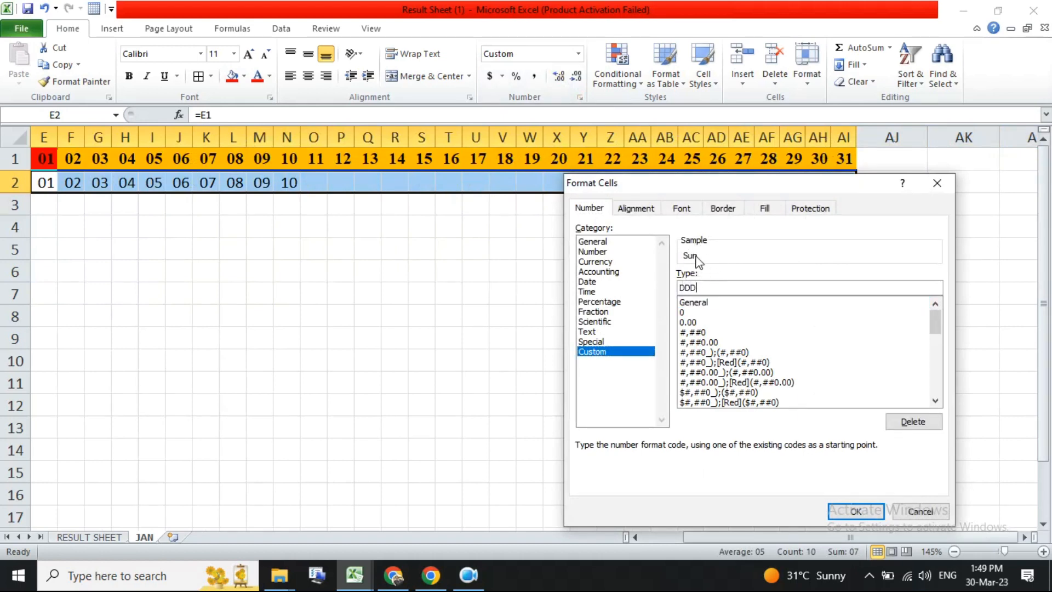
pyautogui.click(856, 510)
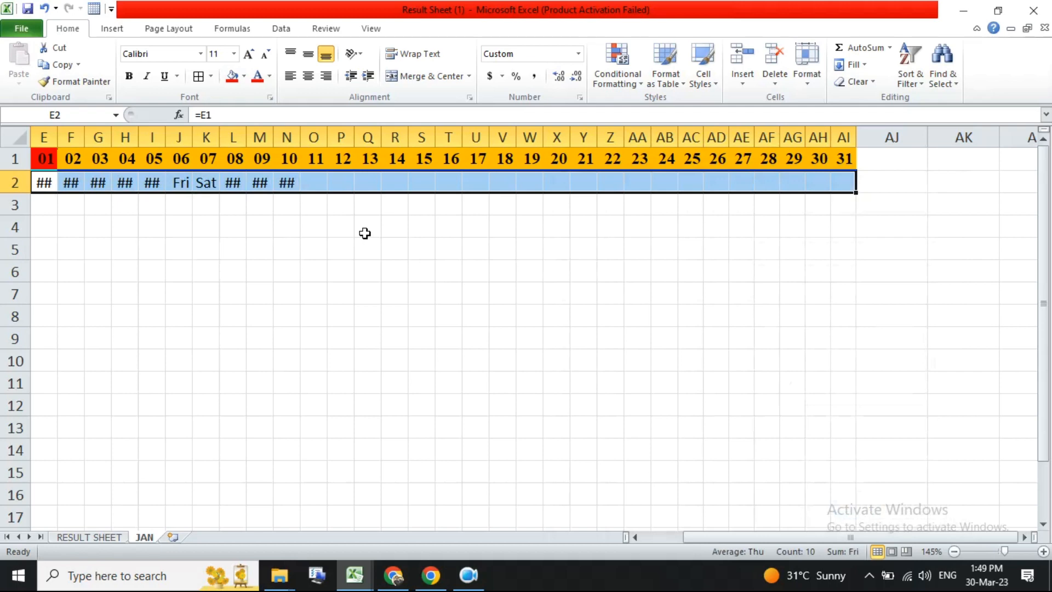
pyautogui.moveTo(469, 312); pyautogui.dragTo(165, 274)
pyautogui.moveTo(487, 181); pyautogui.dragTo(734, 184)
pyautogui.doubleClick(743, 194)
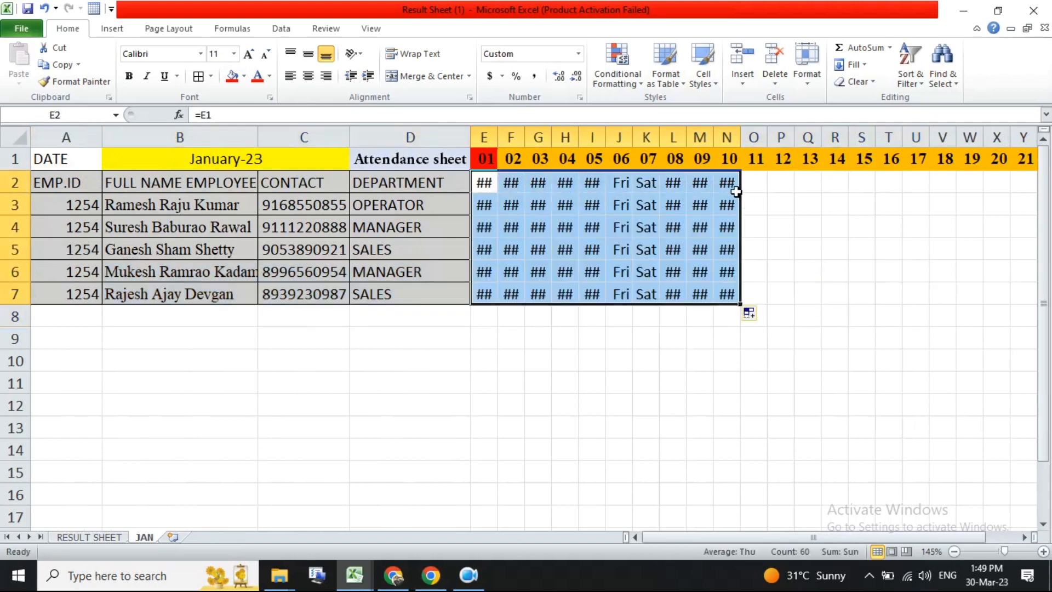
pyautogui.hotkey('ctrl', 'z')
pyautogui.moveTo(741, 193); pyautogui.dragTo(986, 189)
pyautogui.hotkey('ctrl', 'z')
pyautogui.click(337, 207)
pyautogui.moveTo(284, 183); pyautogui.dragTo(540, 187)
pyautogui.hotkey('ctrl', 'y')
pyautogui.hotkey('ctrl', 'y')
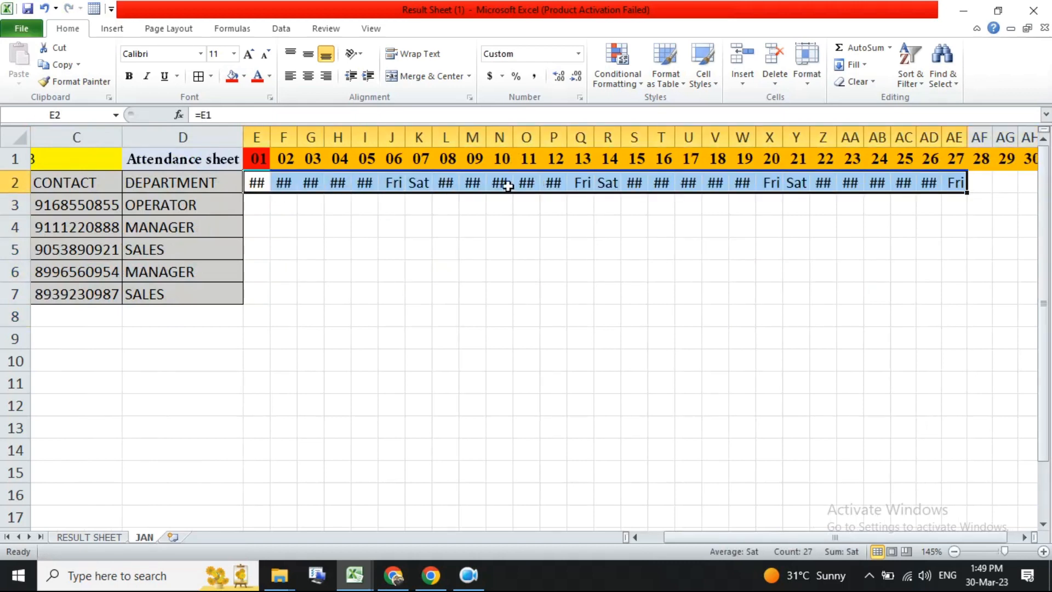
pyautogui.click(286, 187)
pyautogui.moveTo(931, 185); pyautogui.dragTo(954, 185)
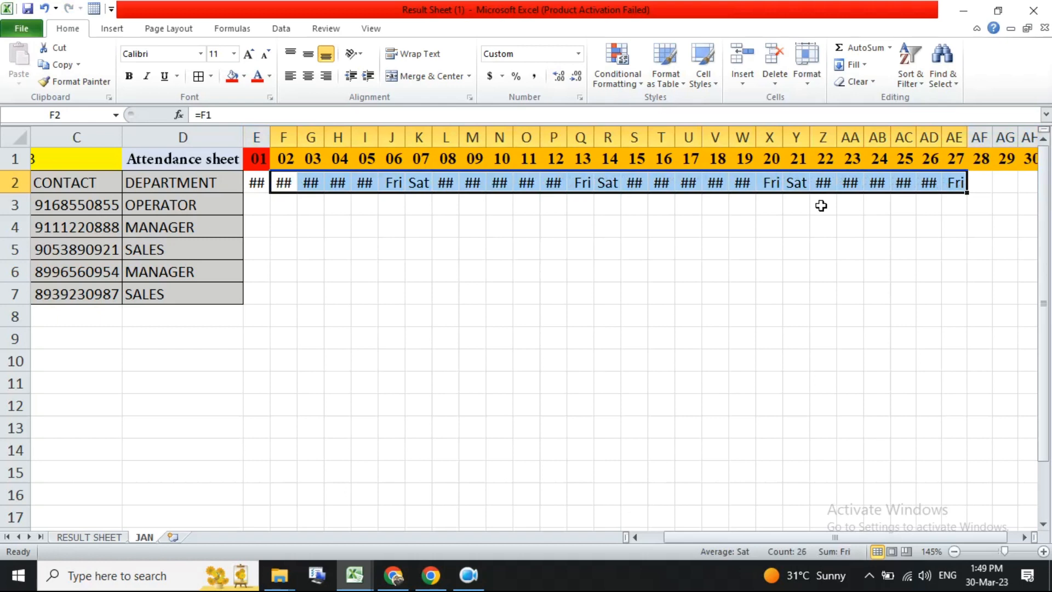
pyautogui.press('Delete')
# - Autofit column E and fill E2's formula across to AI2
pyautogui.click(255, 183)
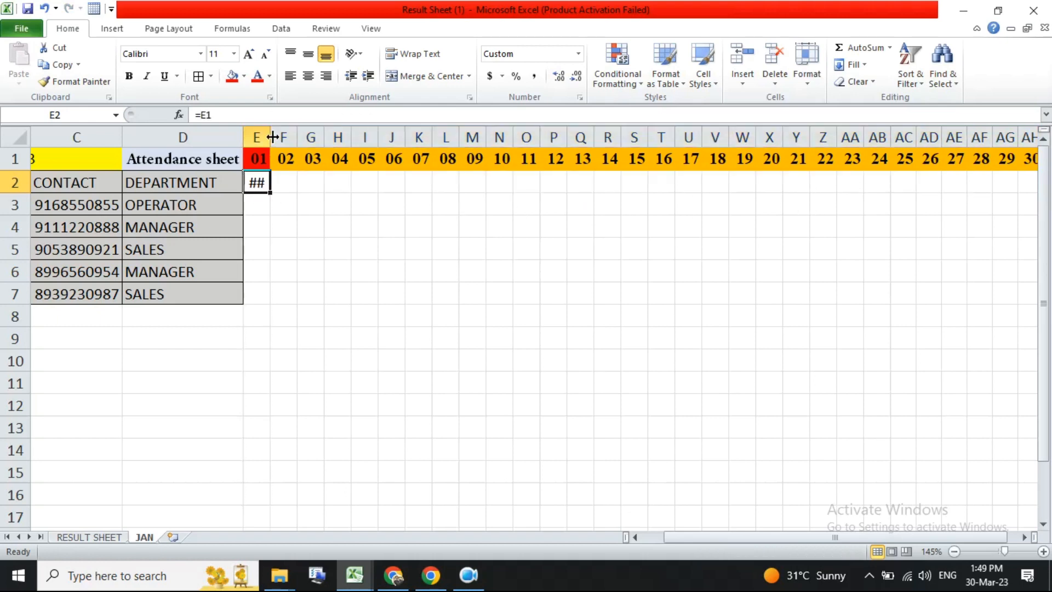
pyautogui.doubleClick(273, 137)
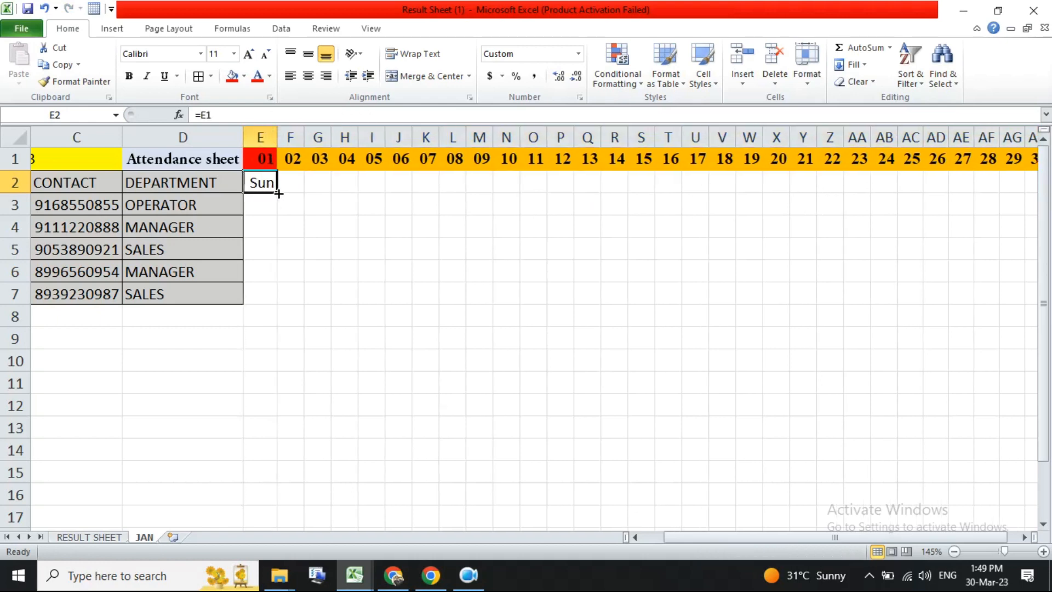
pyautogui.moveTo(280, 193); pyautogui.dragTo(856, 183)
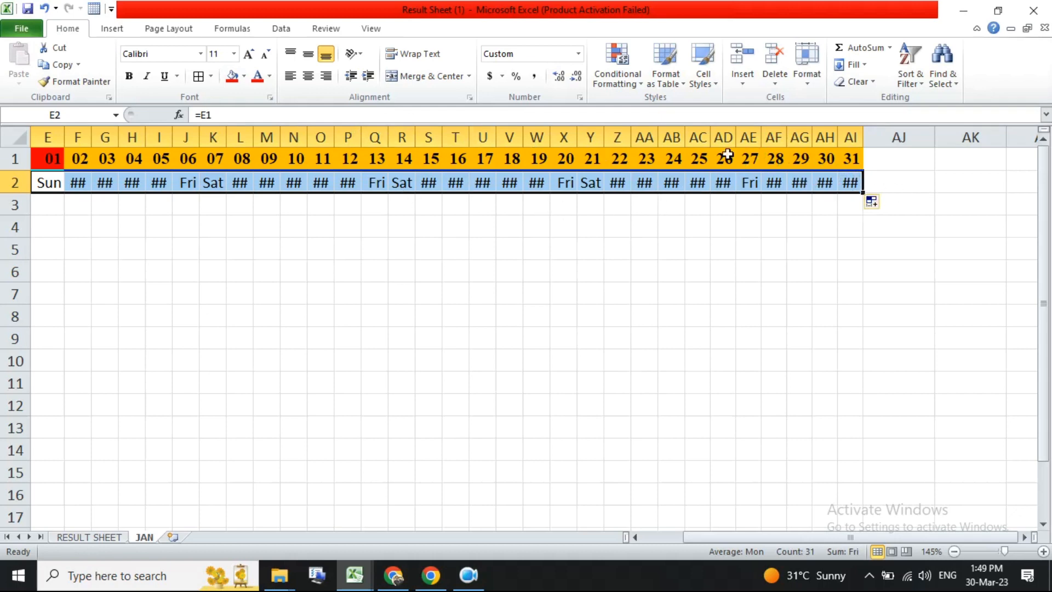
# - Autofit the widths of columns E to AI
pyautogui.moveTo(850, 137); pyautogui.dragTo(434, 135)
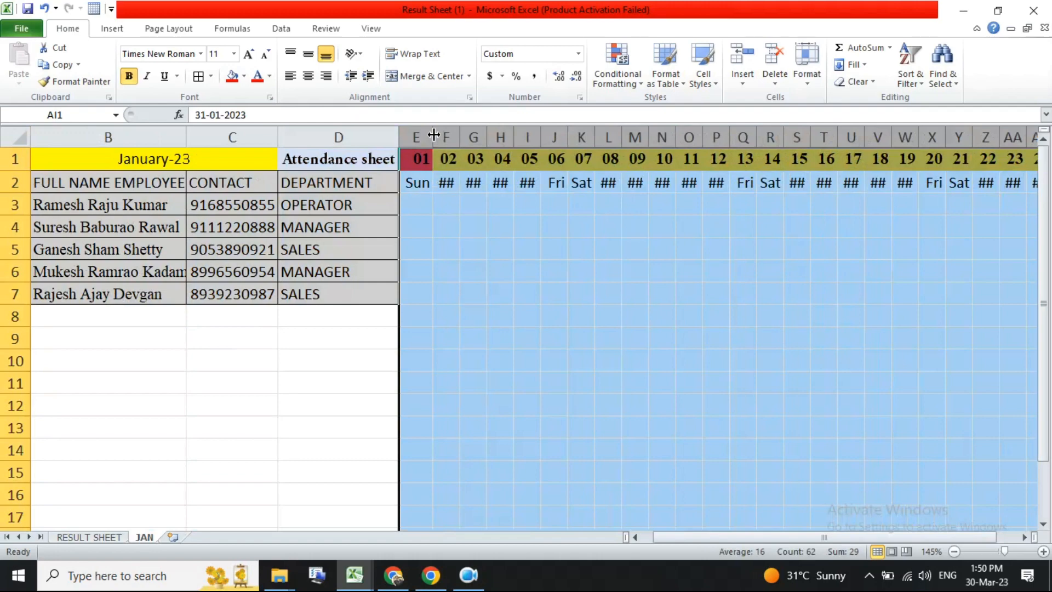
pyautogui.doubleClick(433, 134)
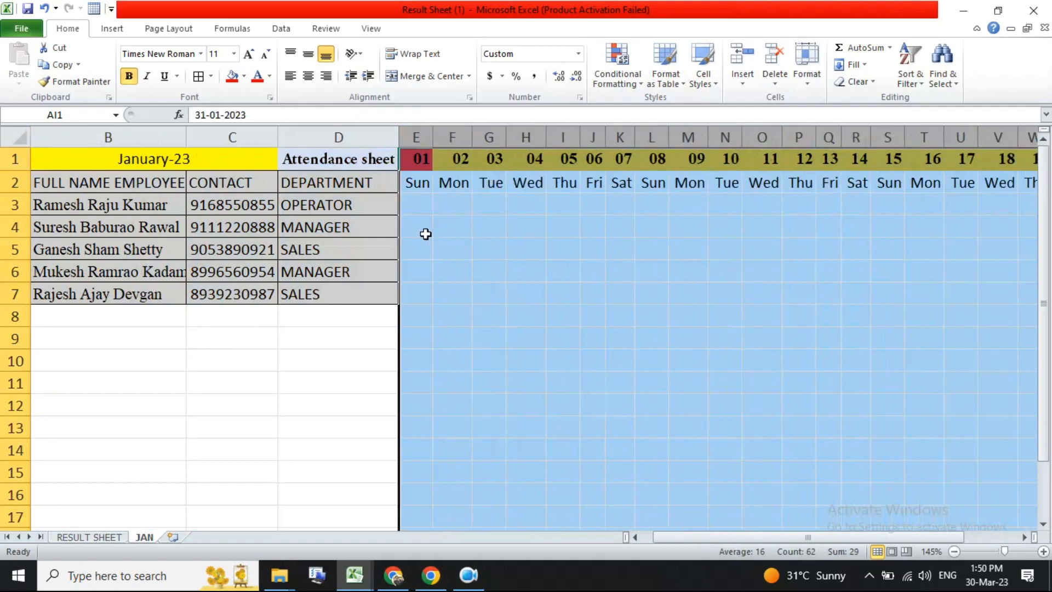
pyautogui.scroll(-2, 426, 234)
pyautogui.hscroll(2, 436, 263)
pyautogui.moveTo(635, 331); pyautogui.dragTo(831, 167)
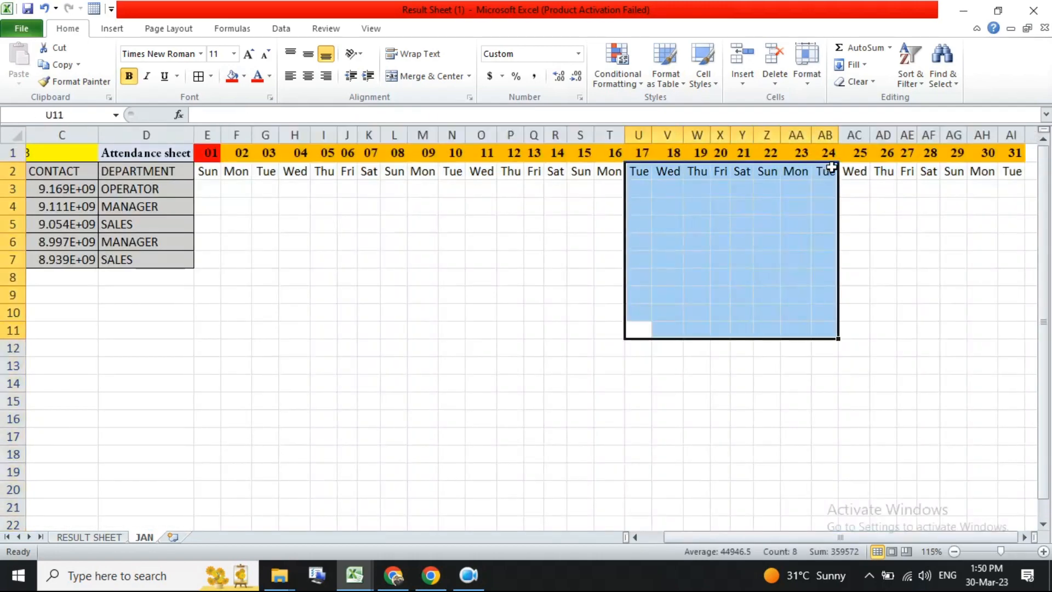
# - Rotate the weekday text in E2:AI2 downward
pyautogui.moveTo(1024, 172); pyautogui.dragTo(213, 172)
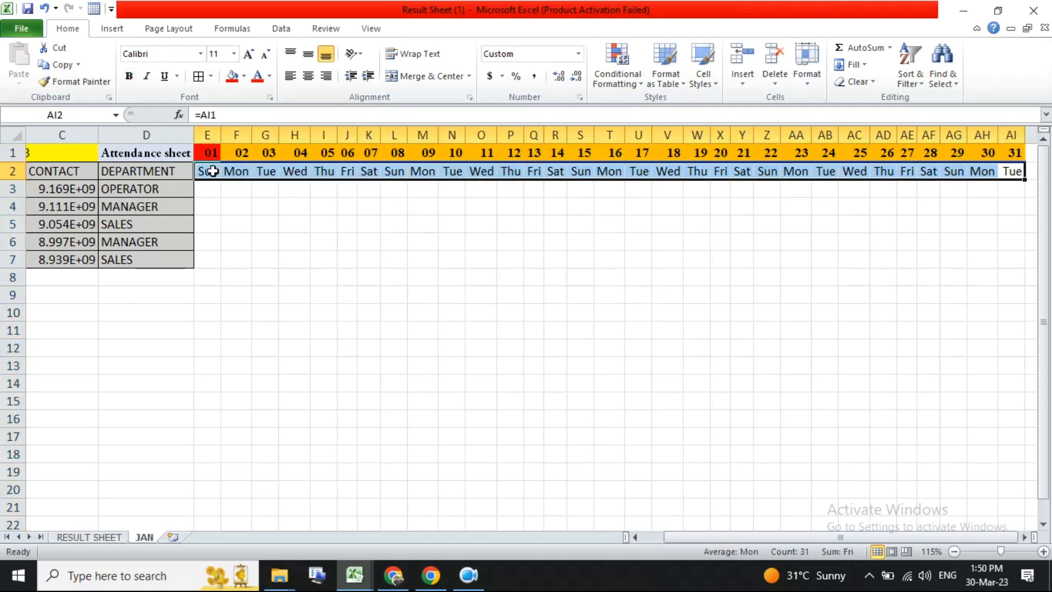
pyautogui.click(363, 55)
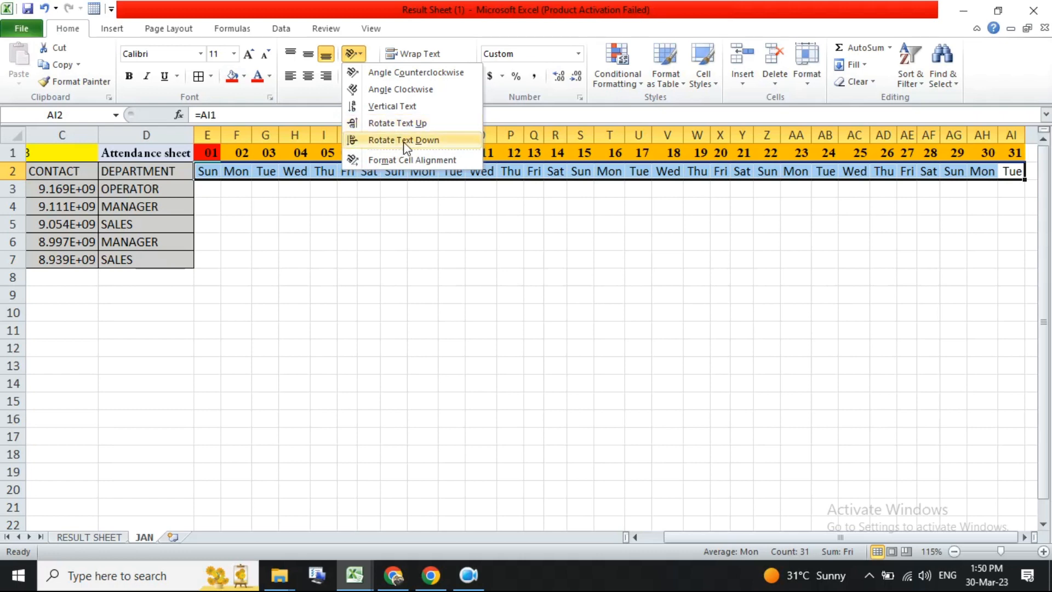
pyautogui.click(403, 141)
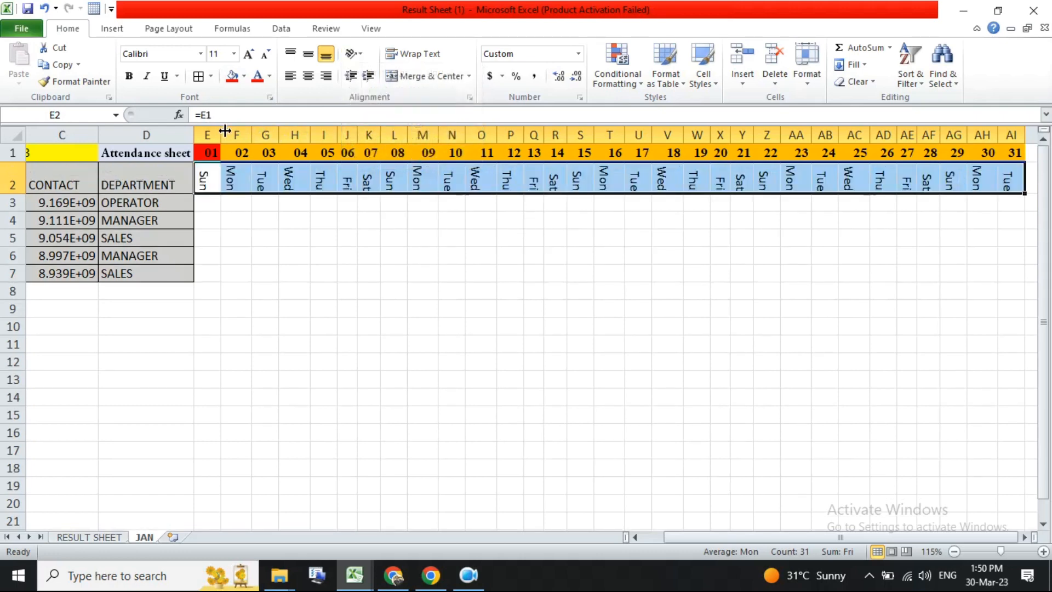
pyautogui.hotkey('ctrl', 'z')
pyautogui.click(352, 54)
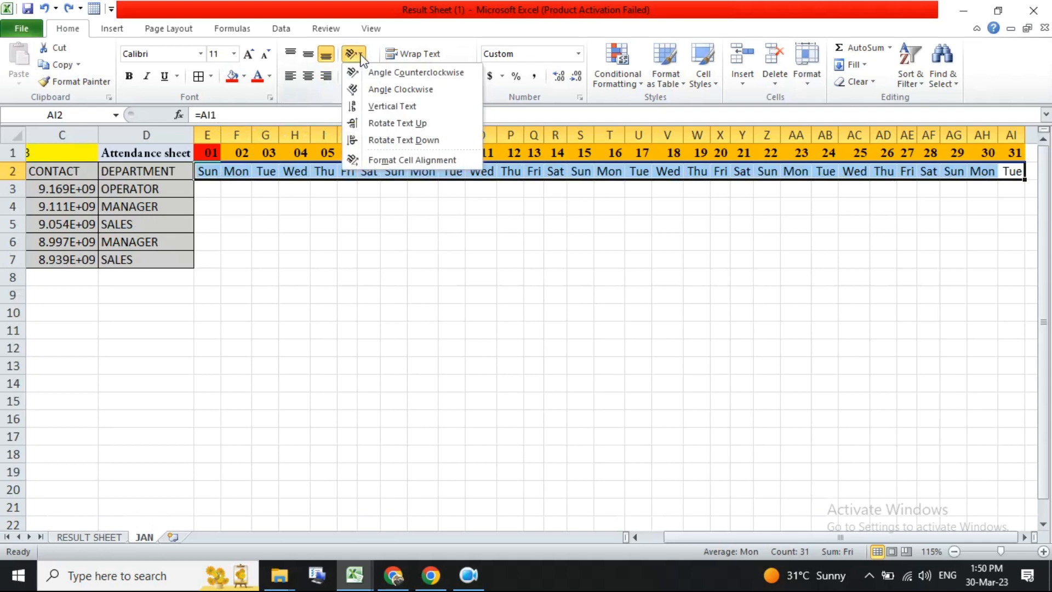
pyautogui.click(383, 123)
pyautogui.hotkey('ctrl', 'z')
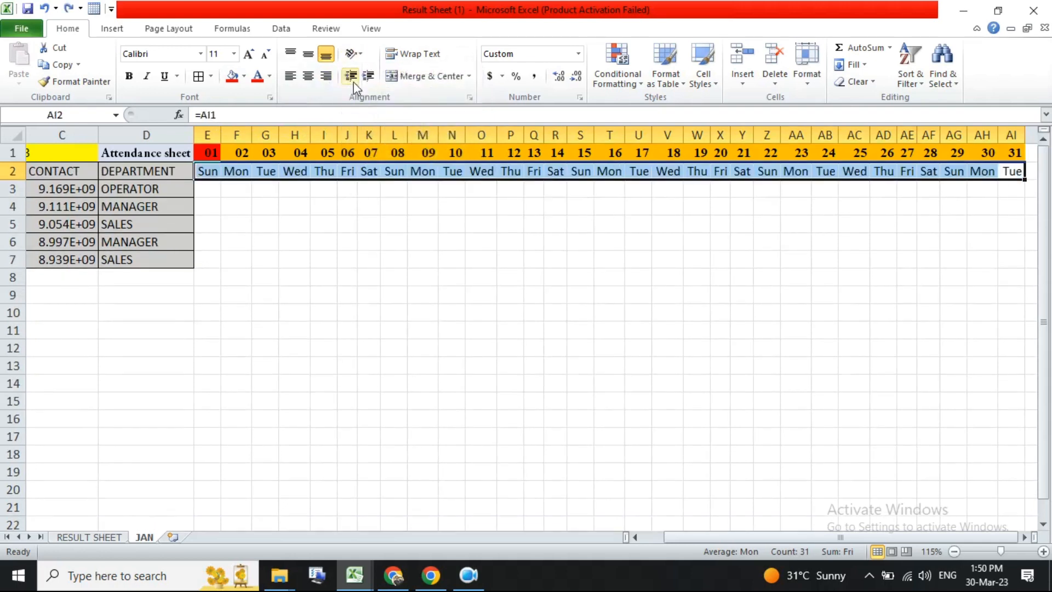
pyautogui.click(352, 54)
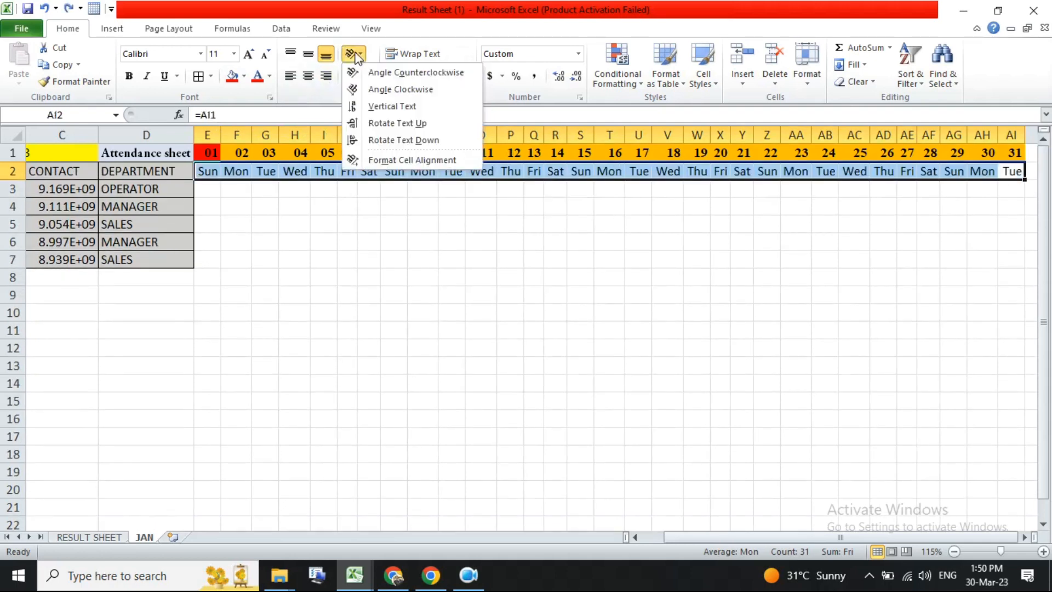
pyautogui.click(365, 141)
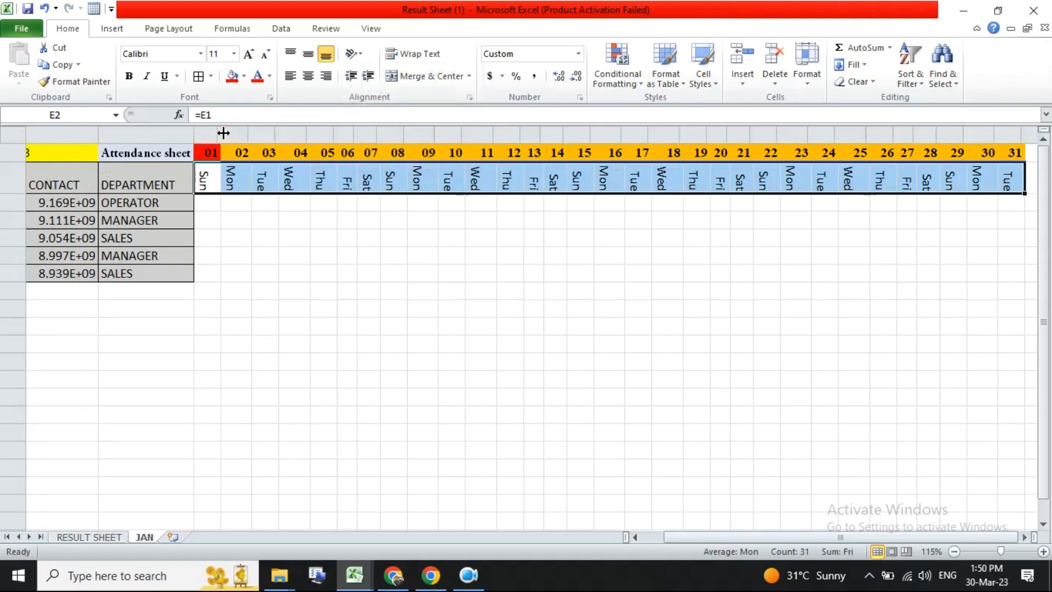
# - Narrow columns E to AI to one equal, smaller width
pyautogui.moveTo(209, 134); pyautogui.dragTo(1033, 134)
pyautogui.moveTo(649, 131); pyautogui.dragTo(646, 126)
pyautogui.click(484, 232)
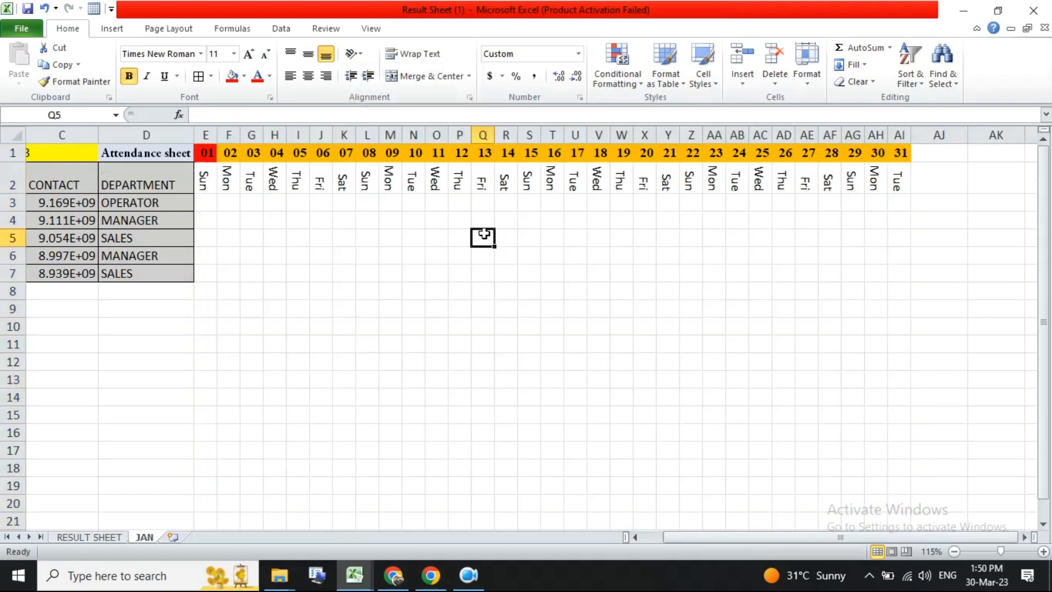
# - Center the row 2 headers A2:AI2 both horizontally and vertically
pyautogui.moveTo(901, 176); pyautogui.dragTo(211, 186)
pyautogui.click(210, 205)
pyautogui.moveTo(888, 181); pyautogui.dragTo(2, 184)
pyautogui.click(308, 76)
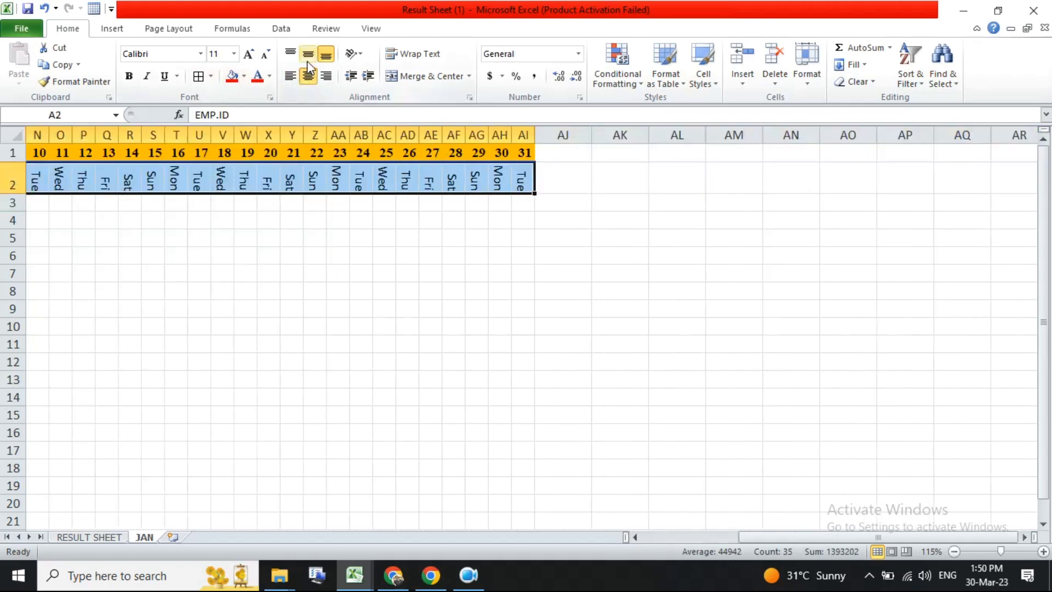
pyautogui.click(308, 55)
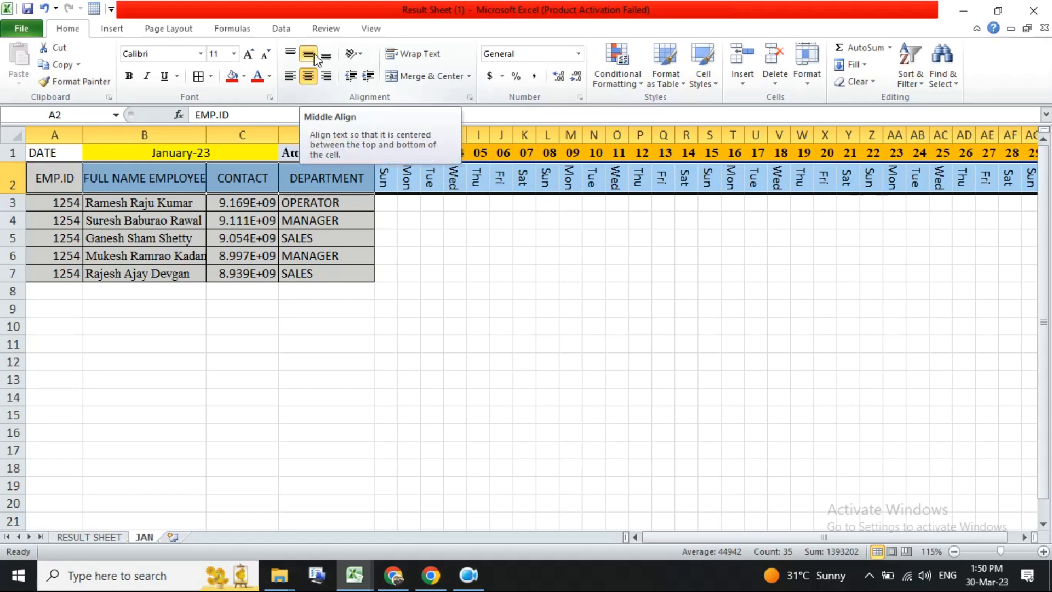
pyautogui.click(436, 259)
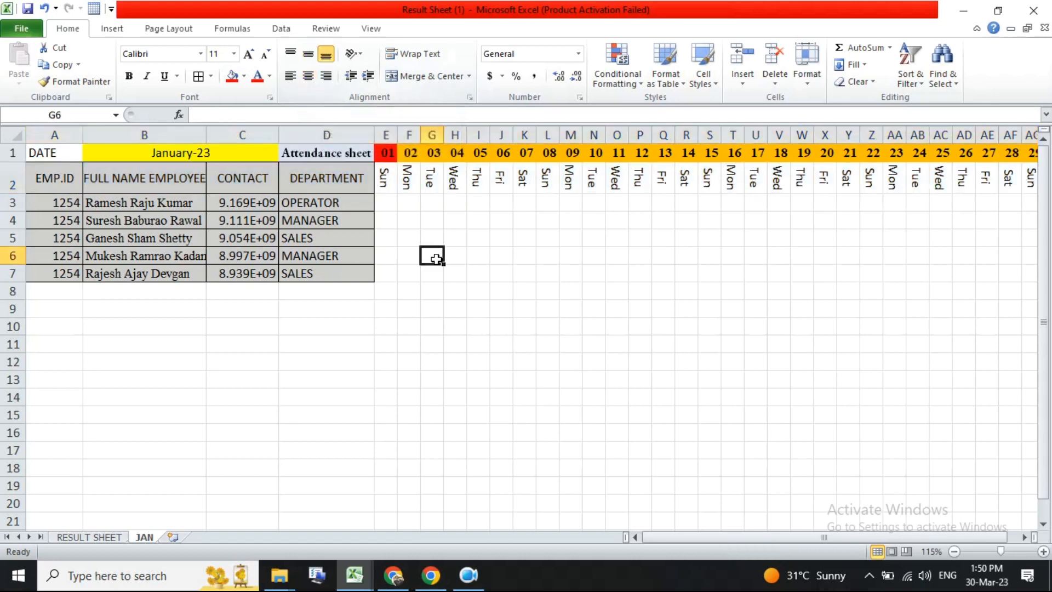
# - Give the weekday cells E2:AI2 a light blue fill
pyautogui.click(385, 200)
pyautogui.moveTo(401, 207); pyautogui.dragTo(877, 285)
pyautogui.moveTo(198, 175); pyautogui.dragTo(899, 183)
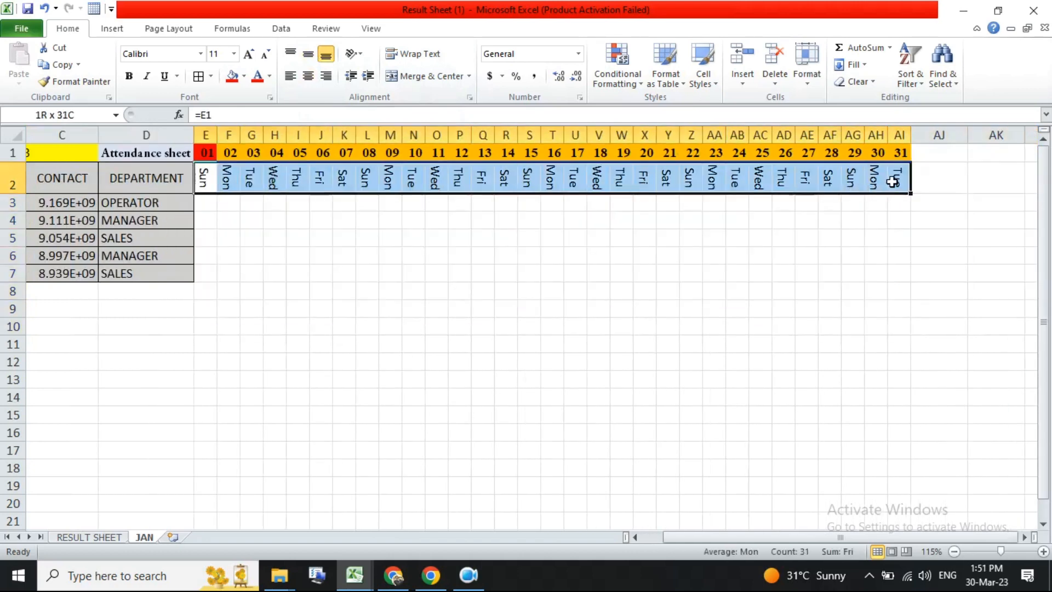
pyautogui.click(244, 78)
pyautogui.click(253, 173)
# - Fill the attendance grid E3:AI7 with light orange and add all borders to E2:AI7
pyautogui.moveTo(209, 206); pyautogui.dragTo(896, 275)
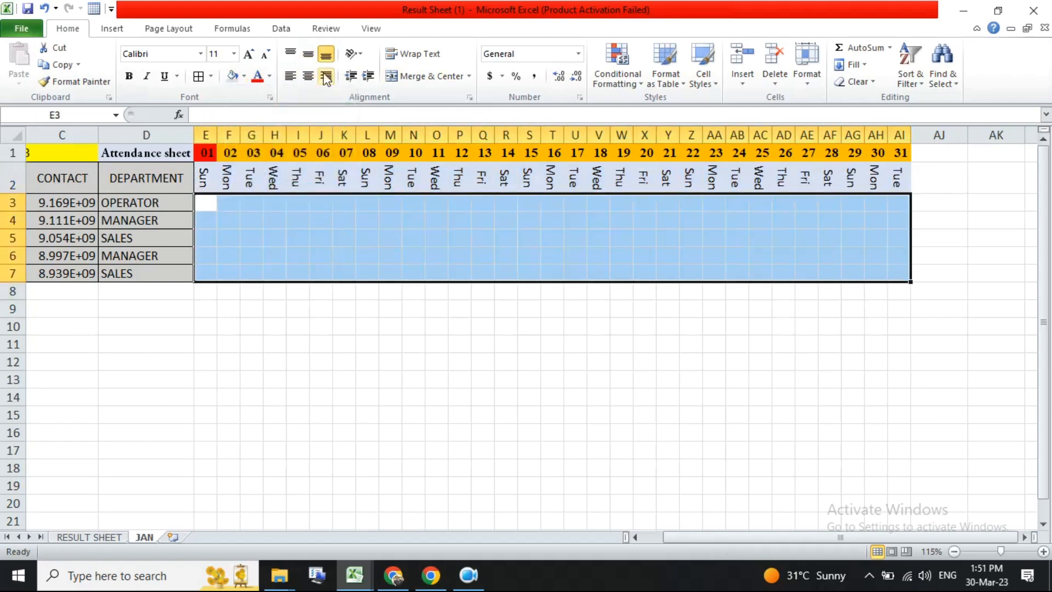
pyautogui.click(243, 77)
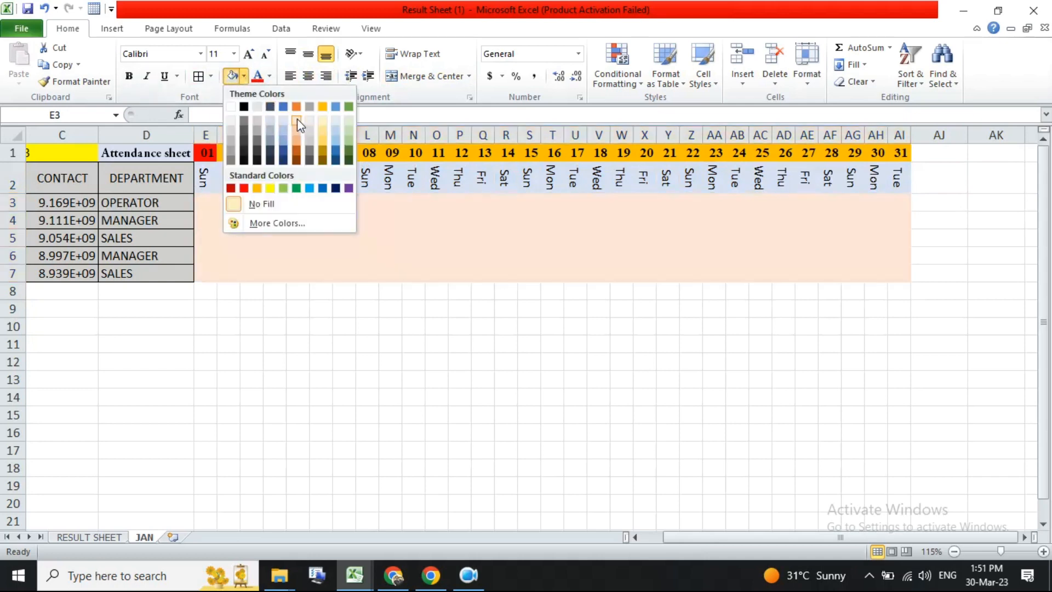
pyautogui.click(297, 118)
pyautogui.moveTo(214, 169); pyautogui.dragTo(896, 277)
pyautogui.click(198, 76)
pyautogui.click(411, 300)
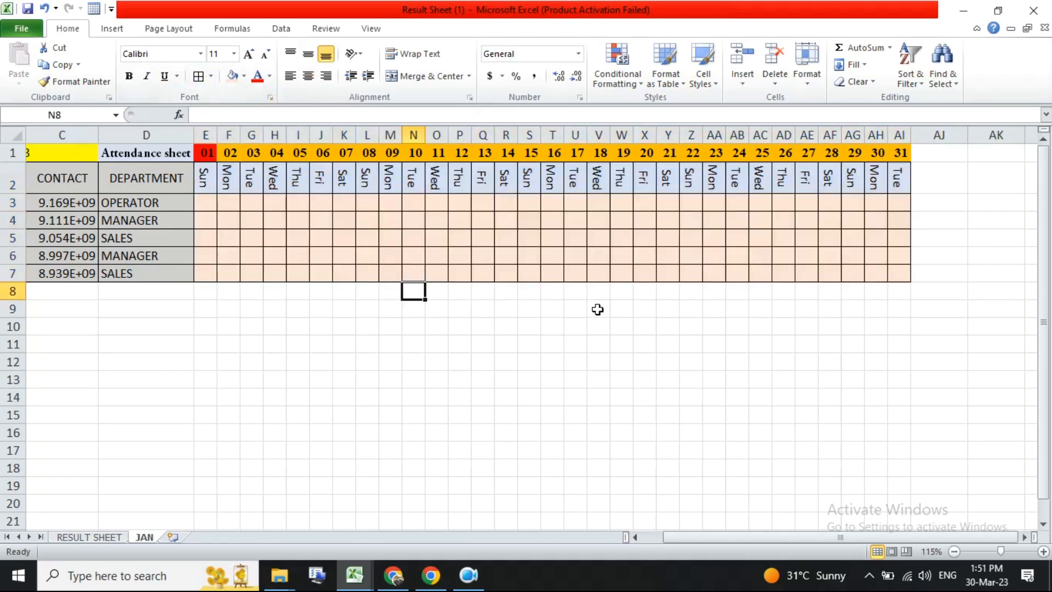
# - Autofit the contact column's width
pyautogui.hscroll(-2, 711, 480)
pyautogui.hscroll(1, 612, 398)
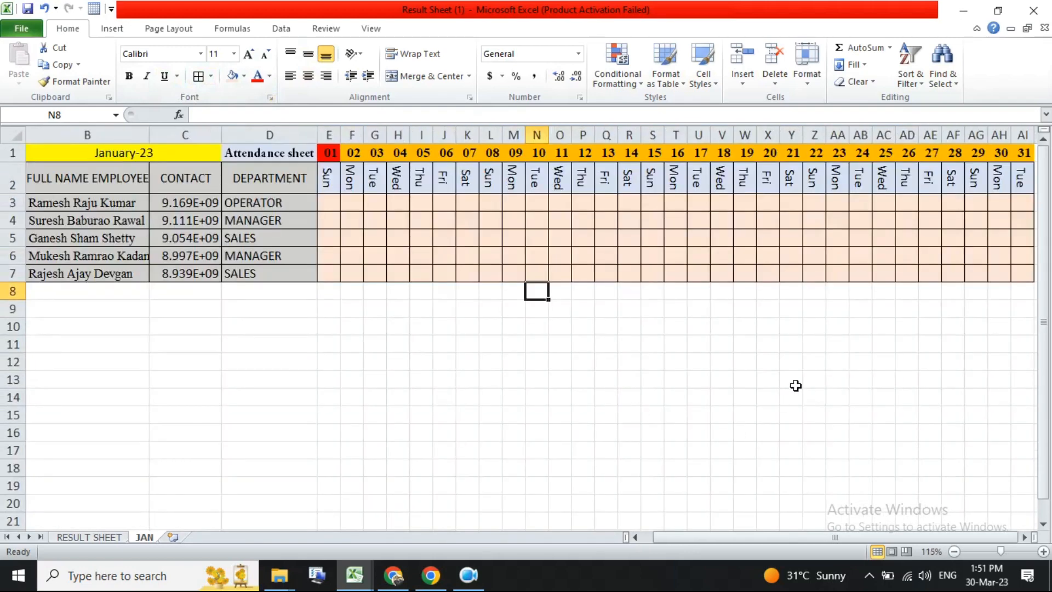
pyautogui.doubleClick(221, 133)
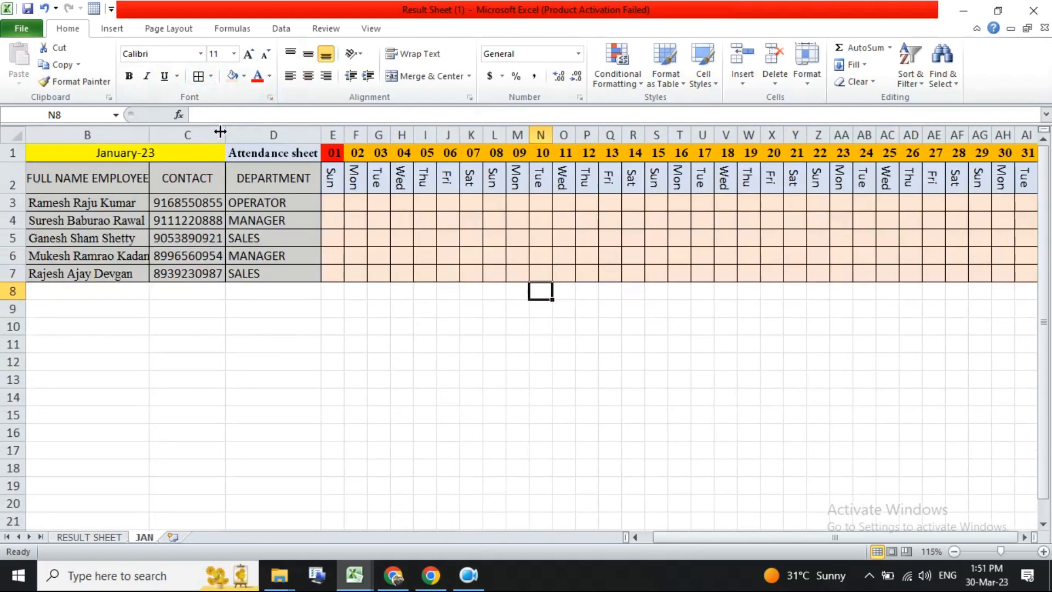
# - Number the employee IDs from 1210 to 1227 down column A, rows 3 to 20
pyautogui.moveTo(34, 270); pyautogui.dragTo(22, 307)
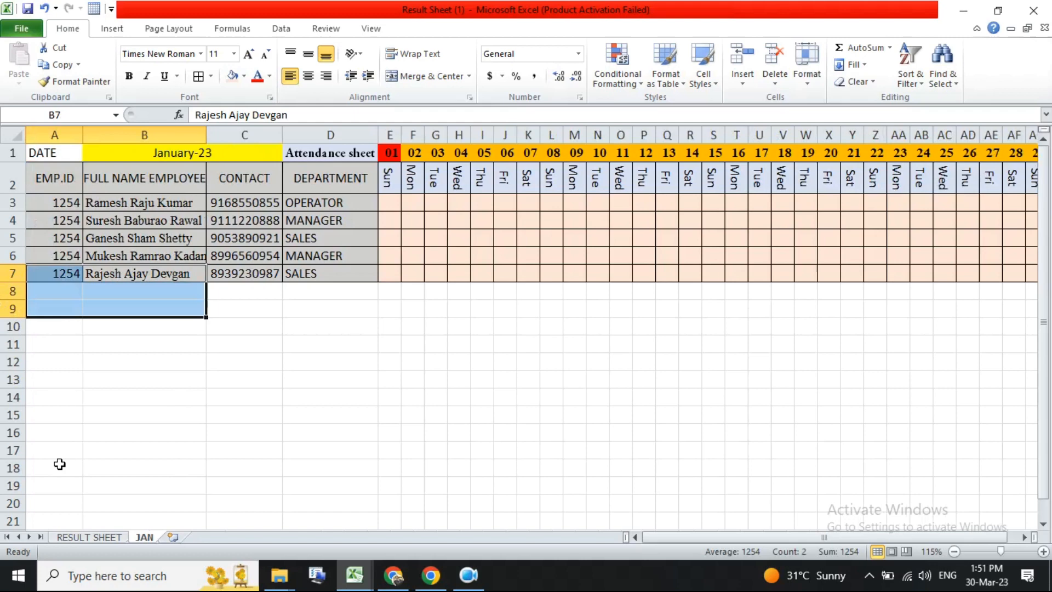
pyautogui.click(52, 503)
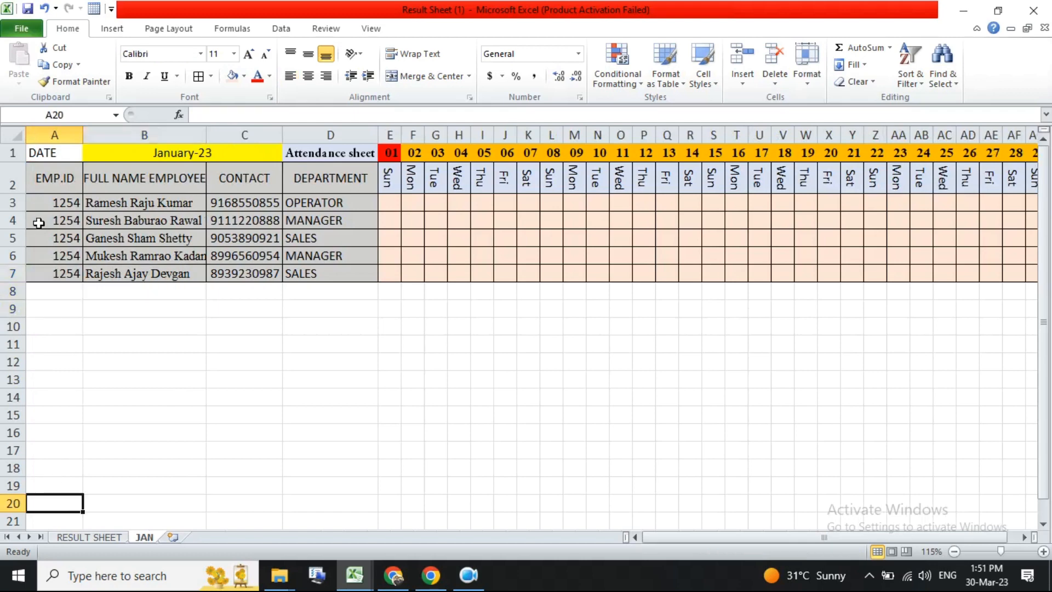
pyautogui.doubleClick(67, 218)
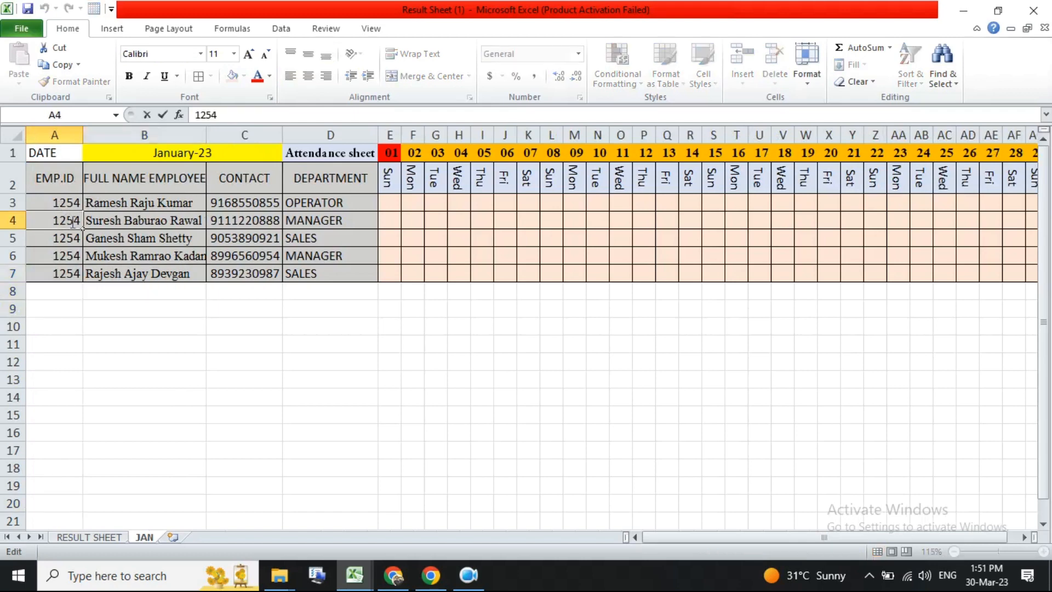
pyautogui.write('9')
pyautogui.press('Return')
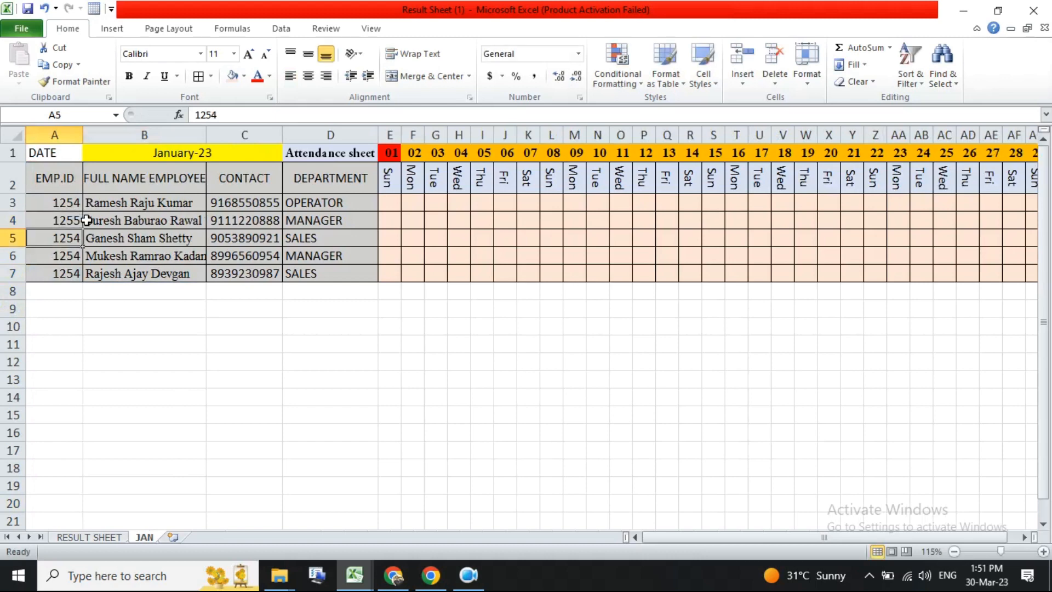
pyautogui.click(71, 205)
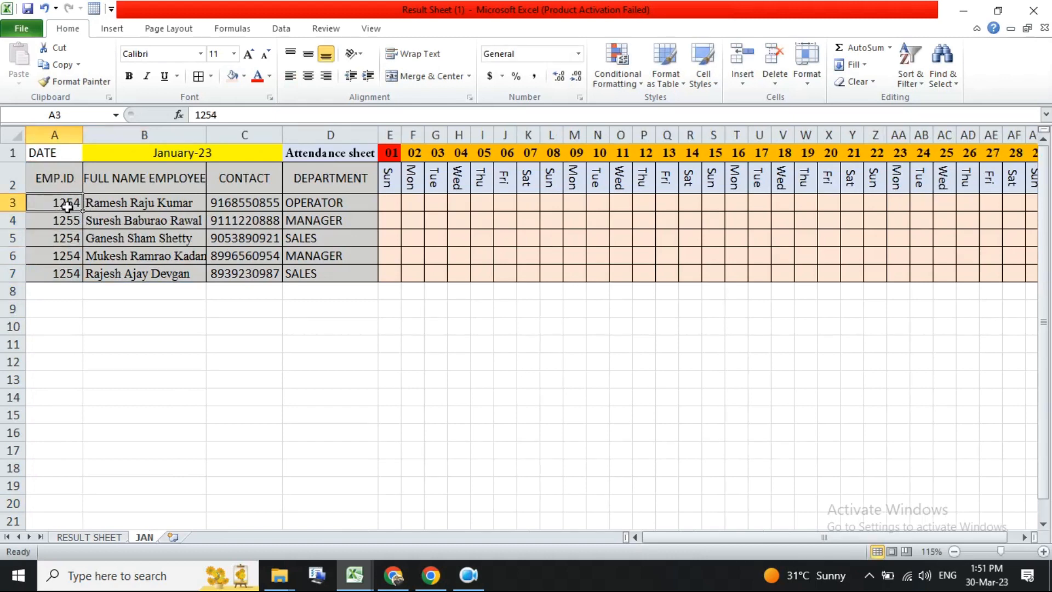
pyautogui.write('1210')
pyautogui.press('Return')
pyautogui.write('12')
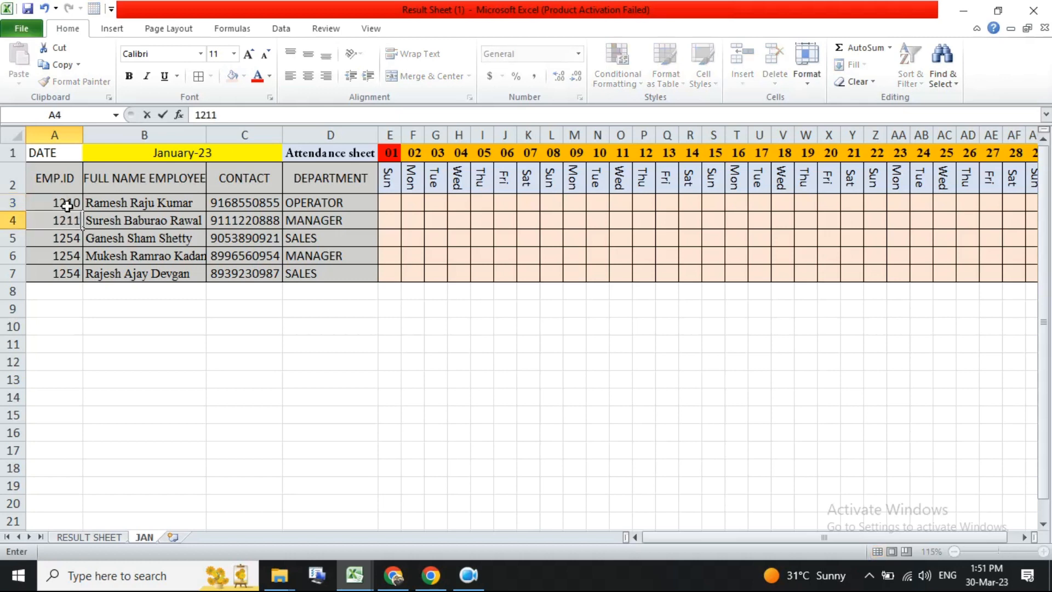
pyautogui.write('11')
pyautogui.press('Return')
pyautogui.moveTo(67, 204); pyautogui.dragTo(69, 504)
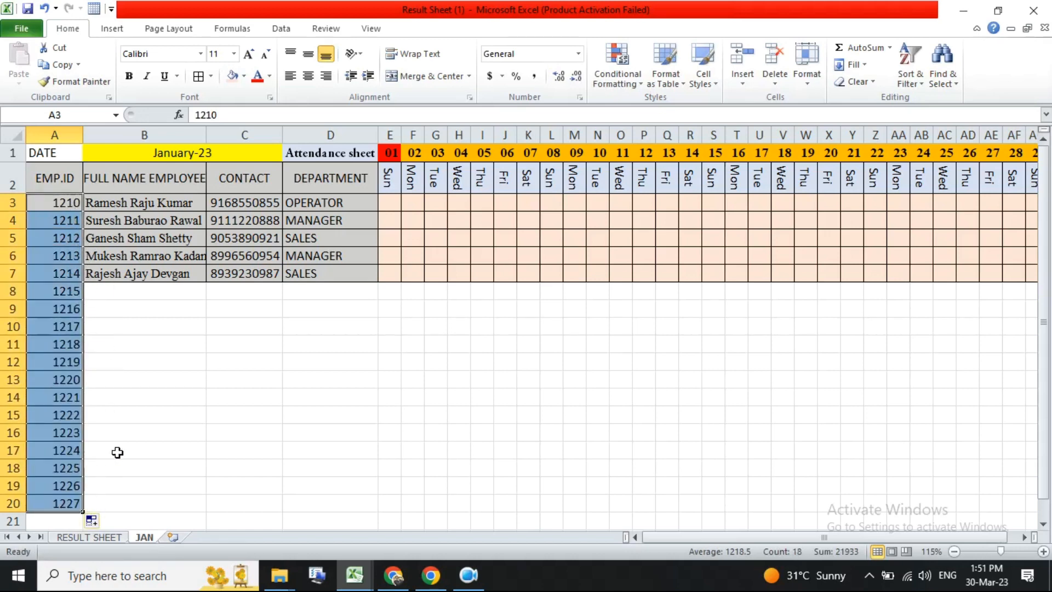
# - Add all borders to the new employee rows 8 to 20 across the sheet
pyautogui.click(155, 395)
pyautogui.moveTo(129, 290); pyautogui.dragTo(1045, 514)
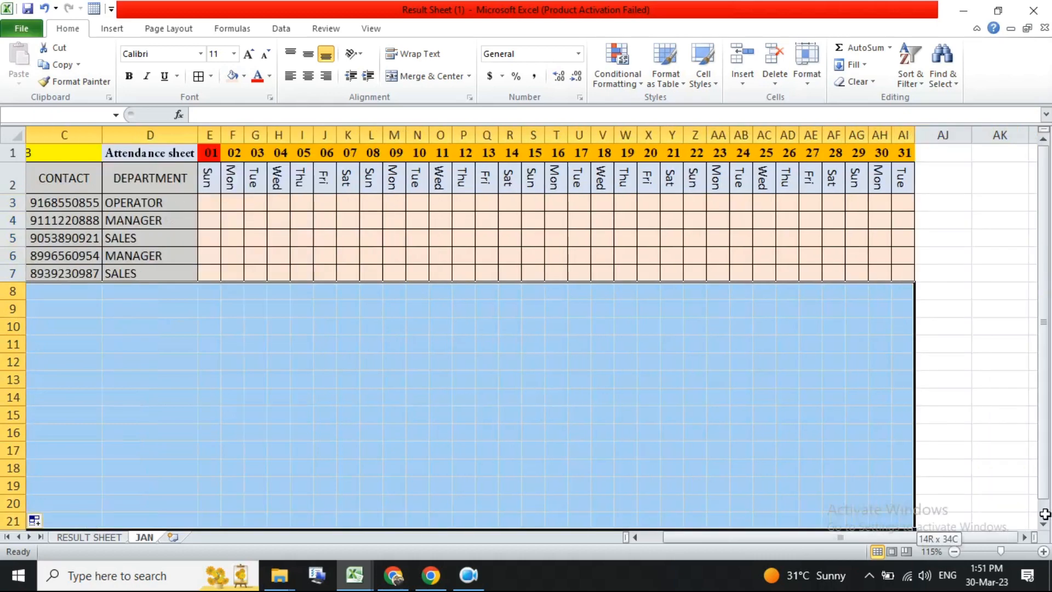
pyautogui.moveTo(897, 523); pyautogui.dragTo(924, 501)
pyautogui.click(199, 76)
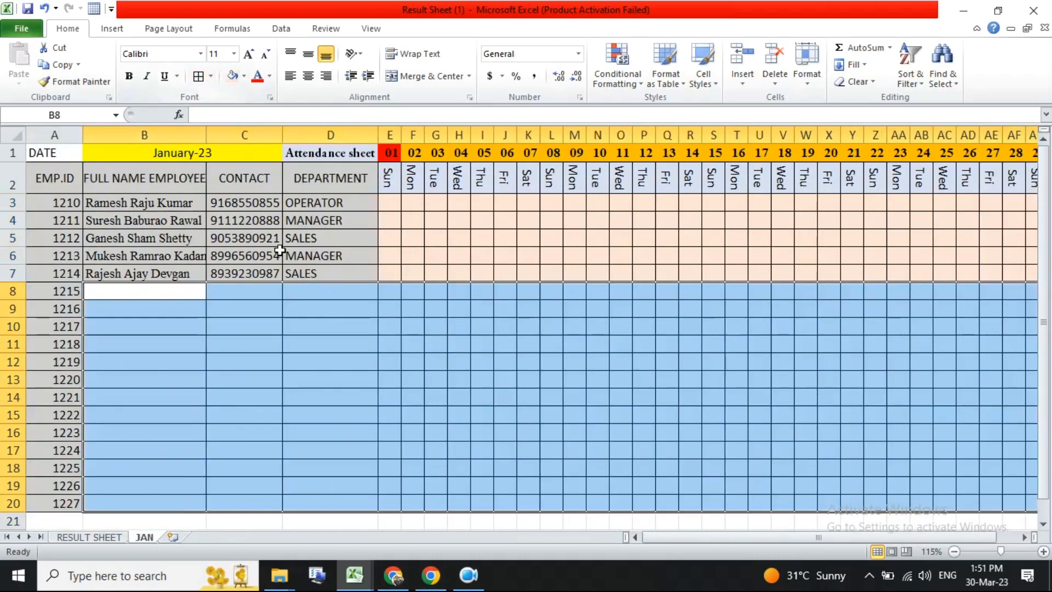
# - Copy the attendance grid's formatting onto E8:AI20 with Format Painter
pyautogui.click(481, 254)
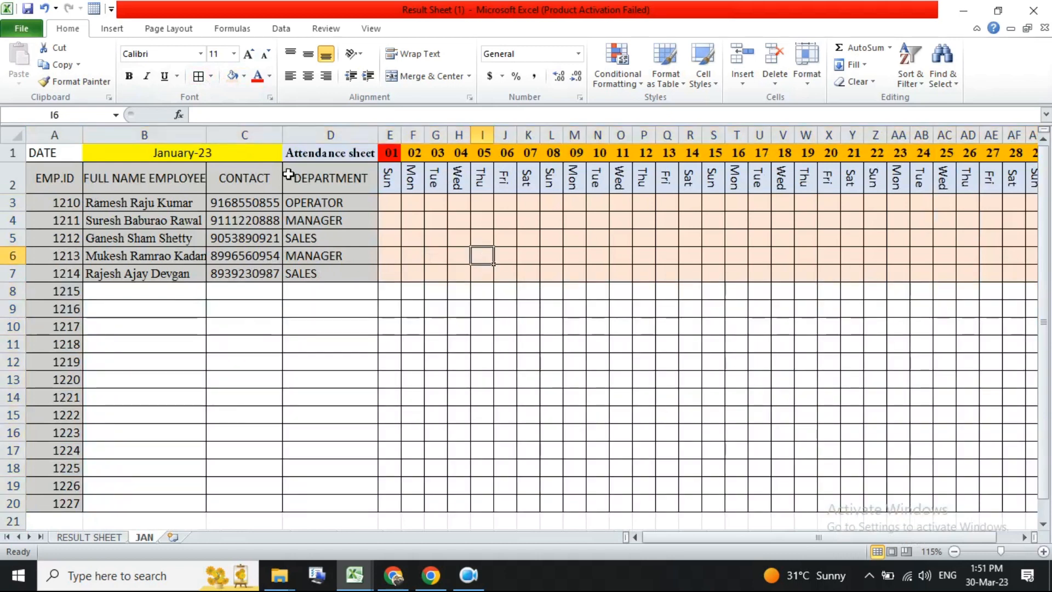
pyautogui.click(81, 81)
pyautogui.moveTo(389, 290)
pyautogui.mouseDown()
pyautogui.moveTo(1026, 498)
pyautogui.moveTo(1004, 486)
pyautogui.moveTo(948, 486)
pyautogui.moveTo(899, 503)
pyautogui.mouseUp()
pyautogui.click(273, 384)
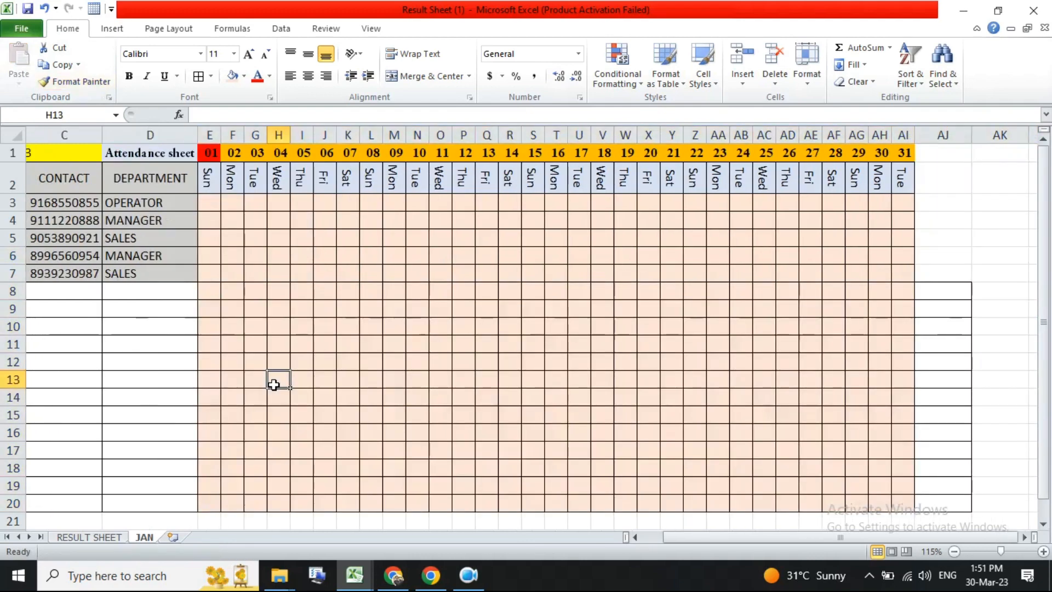
# - Copy the department cell's formatting from D7 onto D8:D20 with Format Painter
pyautogui.click(156, 271)
pyautogui.click(81, 81)
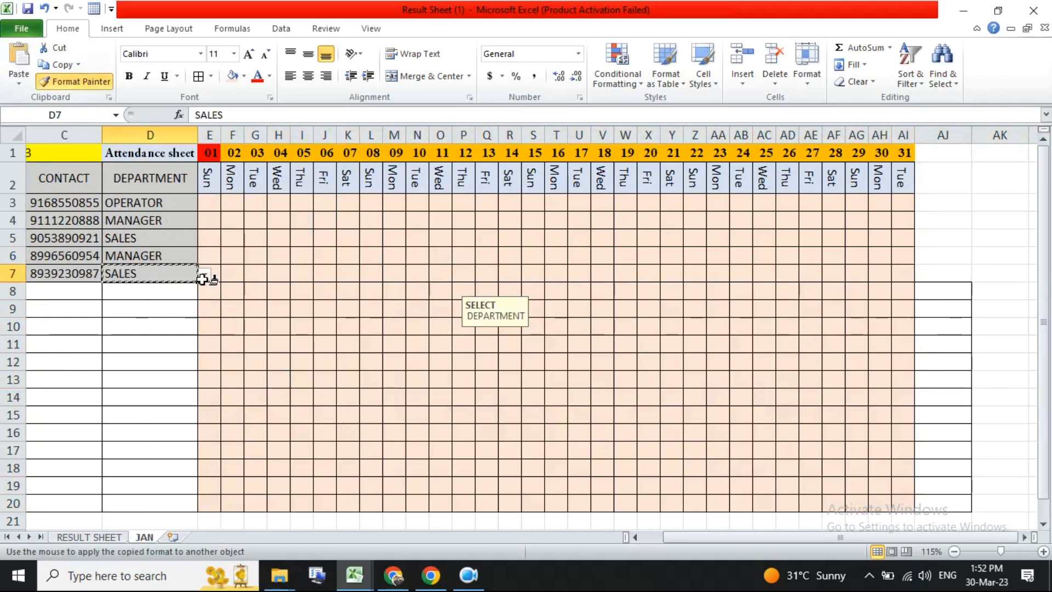
pyautogui.moveTo(165, 292); pyautogui.dragTo(195, 498)
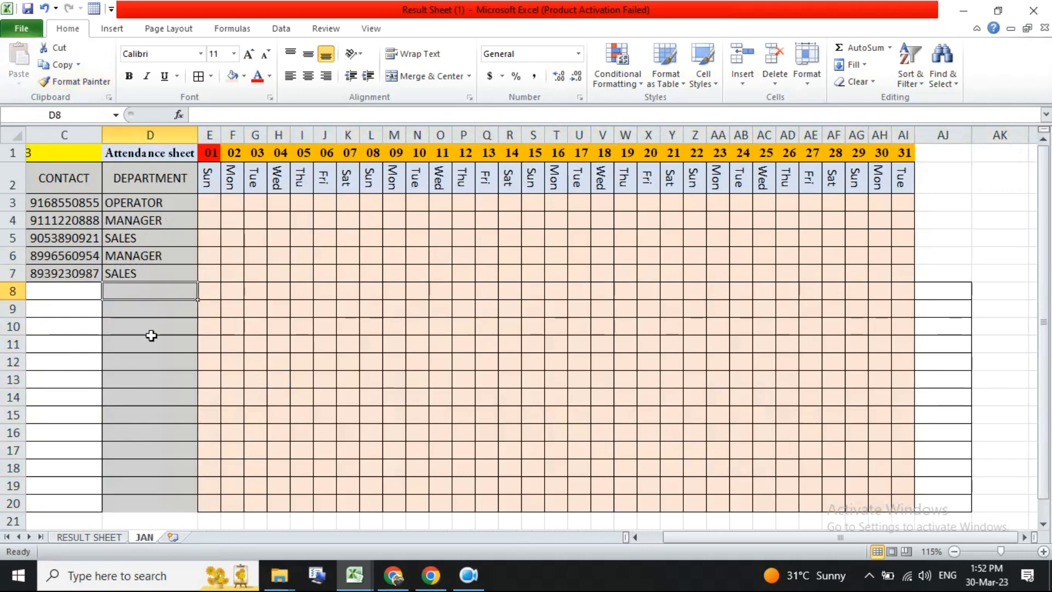
# - Extend the department dropdown from D7 down to D20 and clear the copied values in D8:D20
pyautogui.click(159, 272)
pyautogui.moveTo(198, 281); pyautogui.dragTo(170, 513)
pyautogui.moveTo(143, 289); pyautogui.dragTo(147, 502)
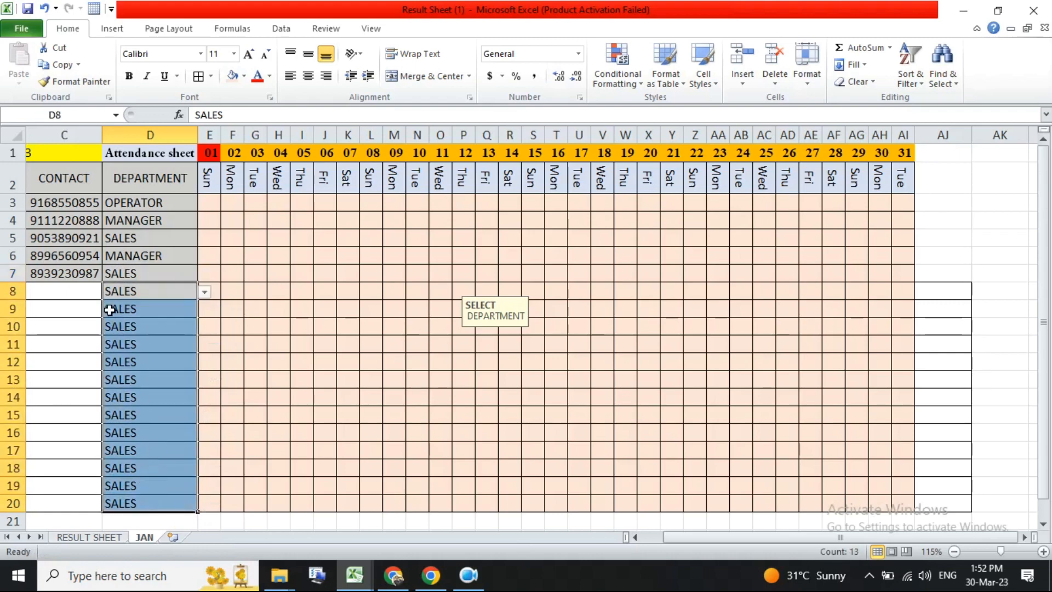
pyautogui.press('Delete')
# - Extend the contact cell from C7 down to C20 and clear the copied numbers in C8:C20
pyautogui.moveTo(181, 373); pyautogui.dragTo(3, 364)
pyautogui.click(258, 274)
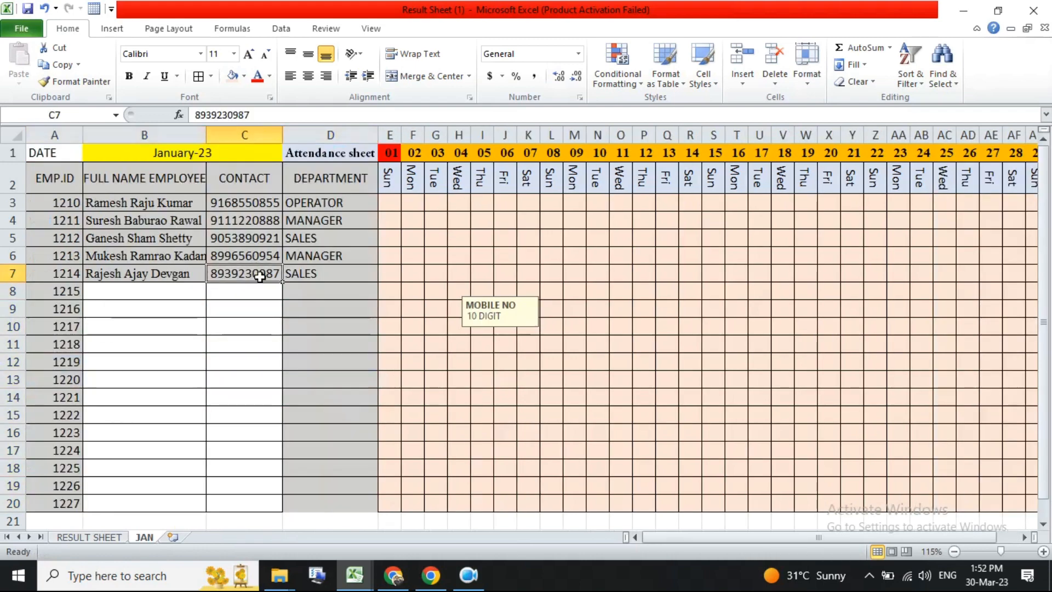
pyautogui.moveTo(284, 281); pyautogui.dragTo(273, 501)
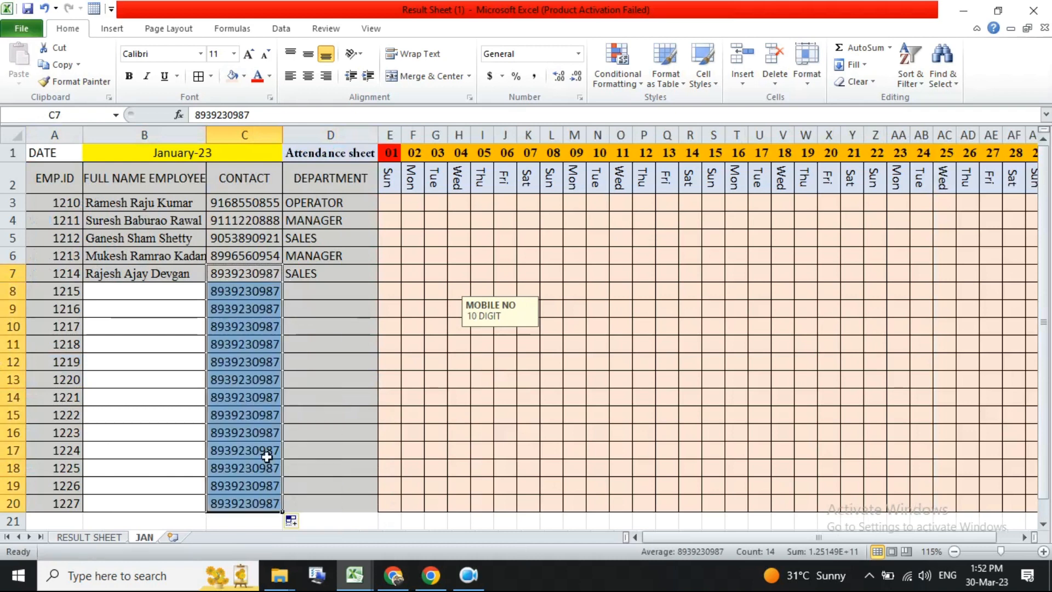
pyautogui.moveTo(252, 296); pyautogui.dragTo(242, 514)
pyautogui.press('Delete')
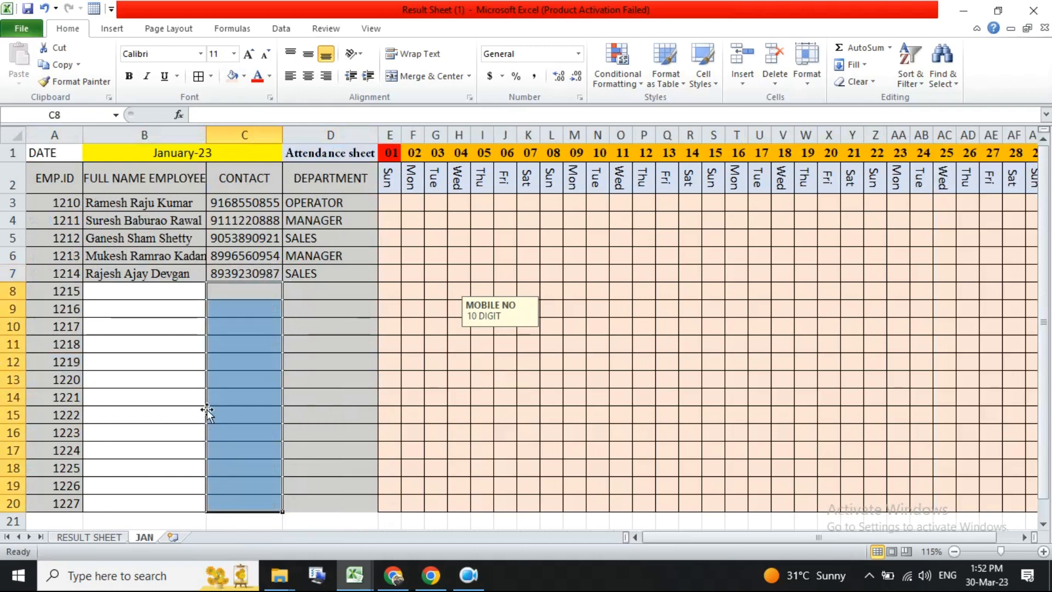
# - Extend the employee name cell from B7 down to B20 and clear the copied names in B8:B20
pyautogui.click(172, 289)
pyautogui.click(181, 272)
pyautogui.moveTo(208, 281); pyautogui.dragTo(207, 509)
pyautogui.click(172, 294)
pyautogui.moveTo(173, 295); pyautogui.dragTo(175, 502)
pyautogui.press('Delete')
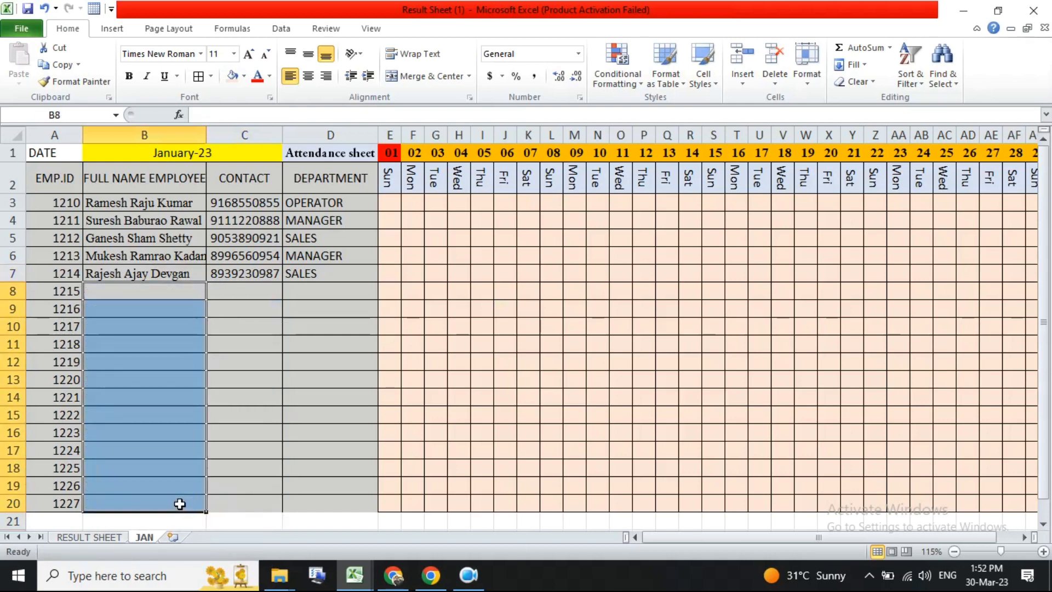
pyautogui.click(252, 398)
pyautogui.click(143, 311)
pyautogui.click(153, 380)
pyautogui.click(240, 387)
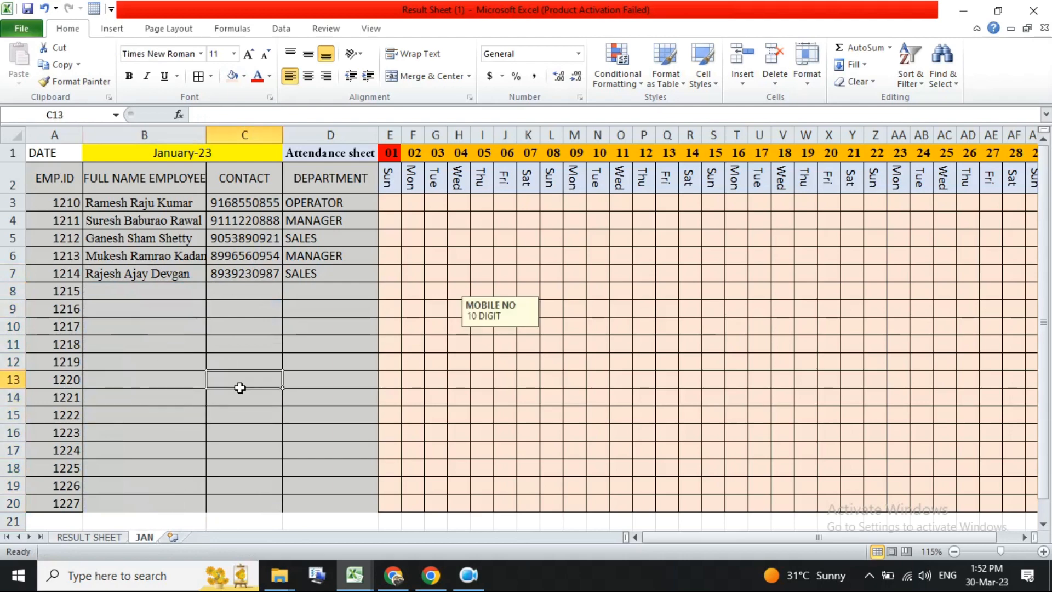
pyautogui.click(340, 383)
pyautogui.click(714, 325)
pyautogui.click(806, 326)
pyautogui.scroll(-2, 568, 374)
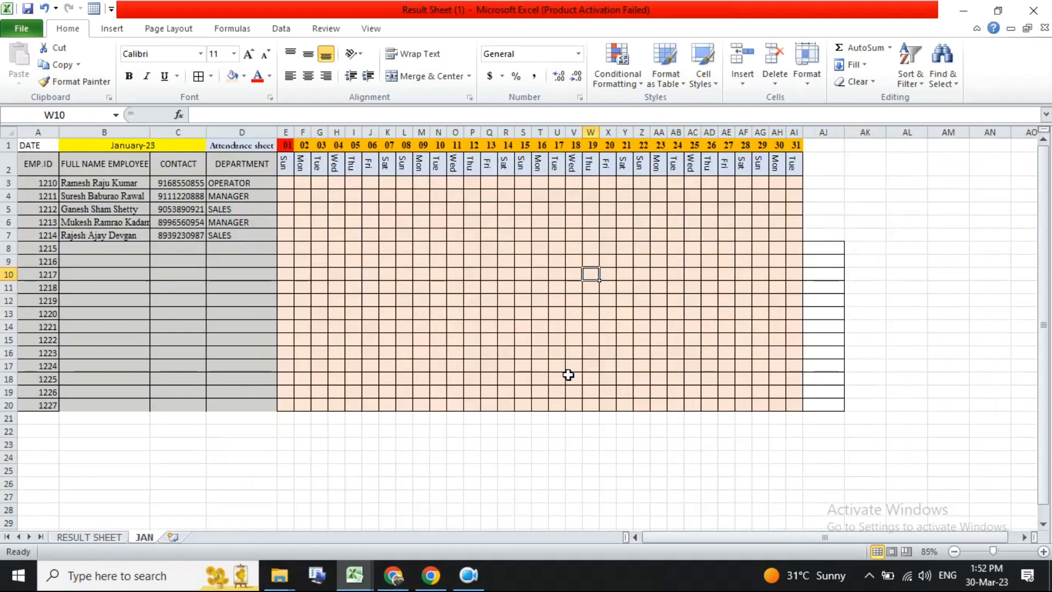
pyautogui.scroll(1, 404, 308)
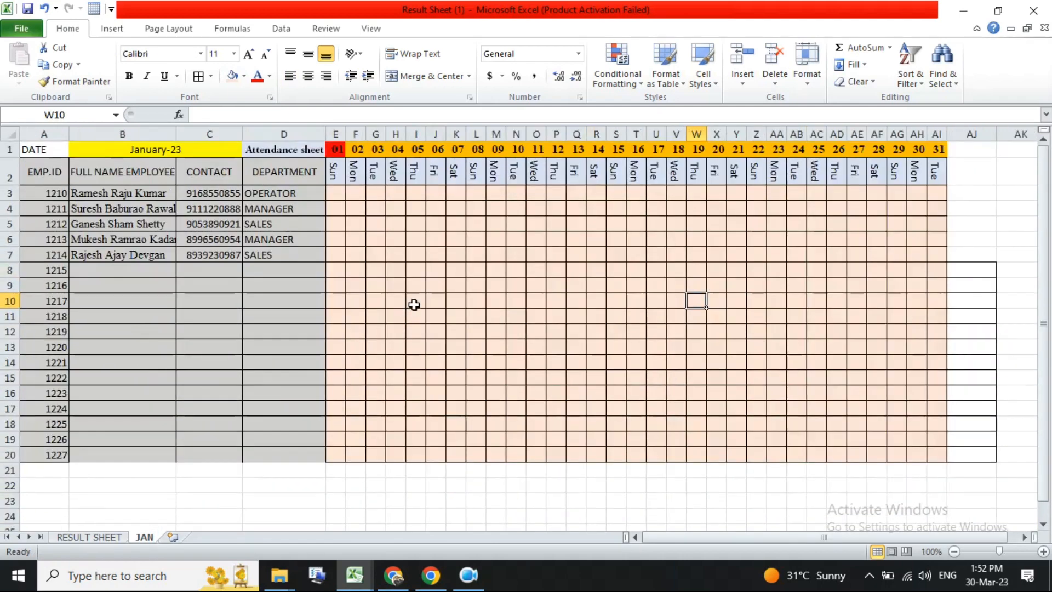
pyautogui.click(471, 576)
pyautogui.click(472, 576)
pyautogui.click(350, 237)
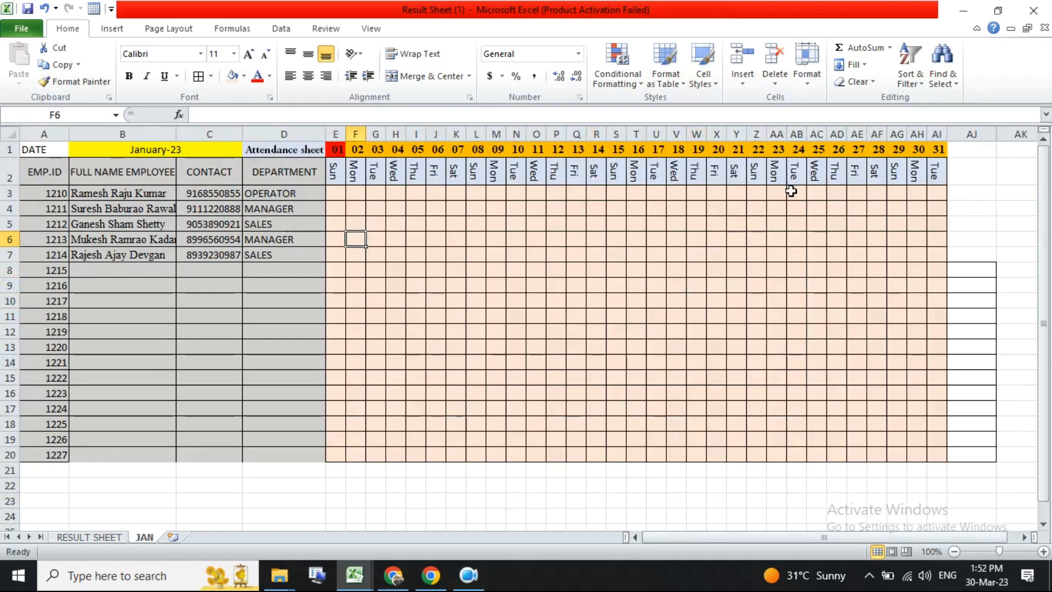
# - Enter attendance marks A, P, A, P for the first employee on days 01 to 04
pyautogui.click(335, 195)
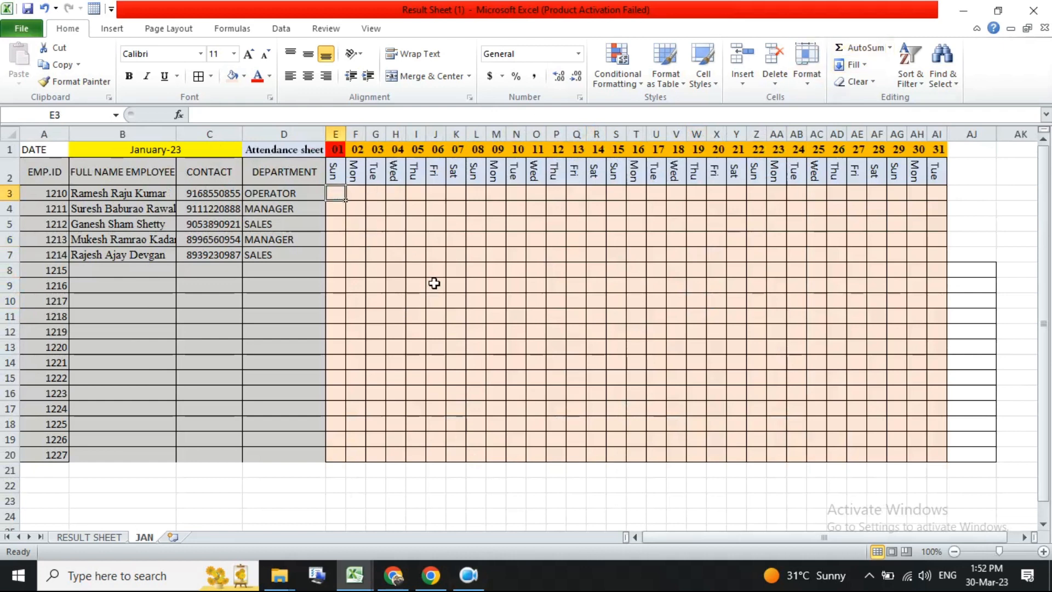
pyautogui.write('A')
pyautogui.press('Tab')
pyautogui.write('P')
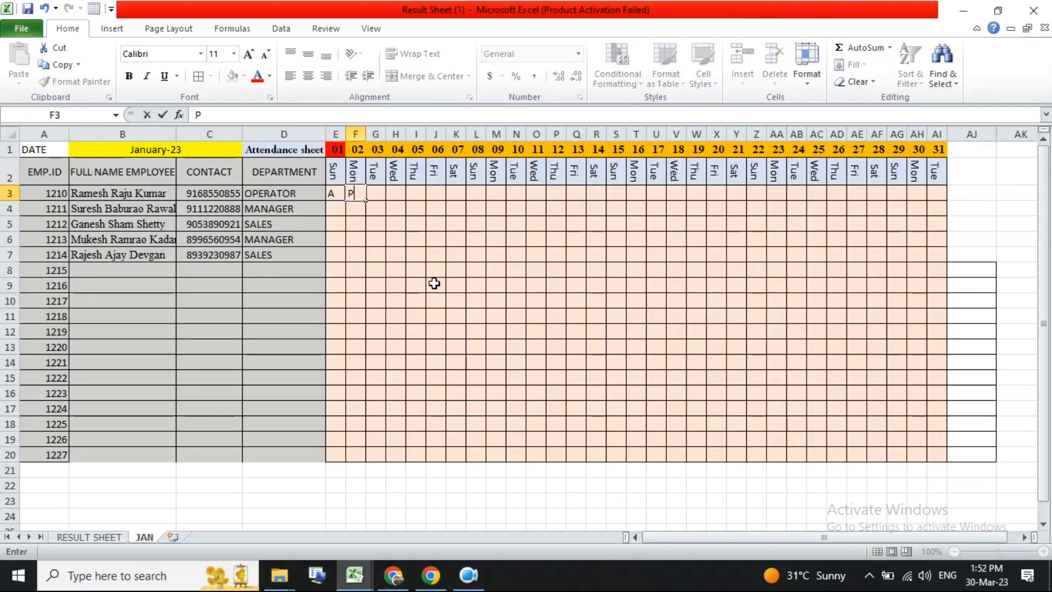
pyautogui.press('Tab')
pyautogui.write('A')
pyautogui.press('Tab')
pyautogui.write('P')
pyautogui.press('Tab')
pyautogui.click(471, 255)
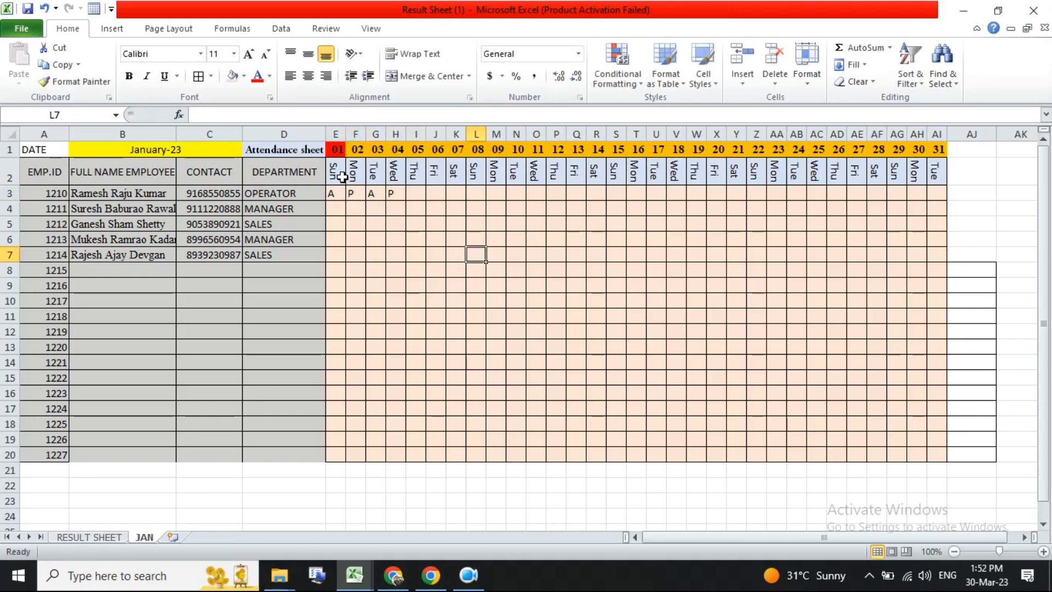
# - Clear the first employee's day 01 attendance mark in E3
pyautogui.moveTo(337, 194); pyautogui.dragTo(333, 452)
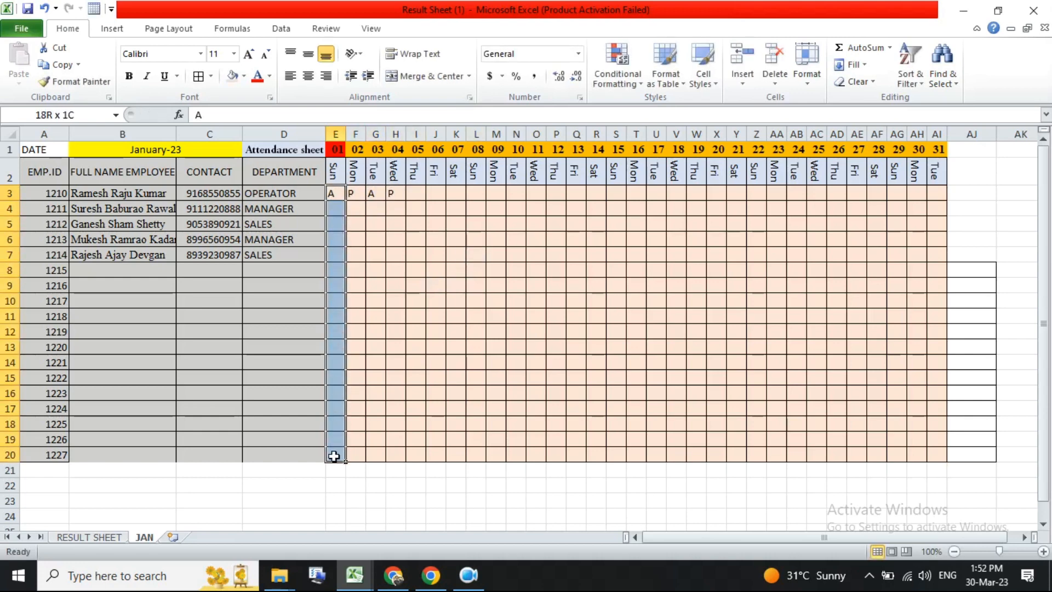
pyautogui.click(600, 421)
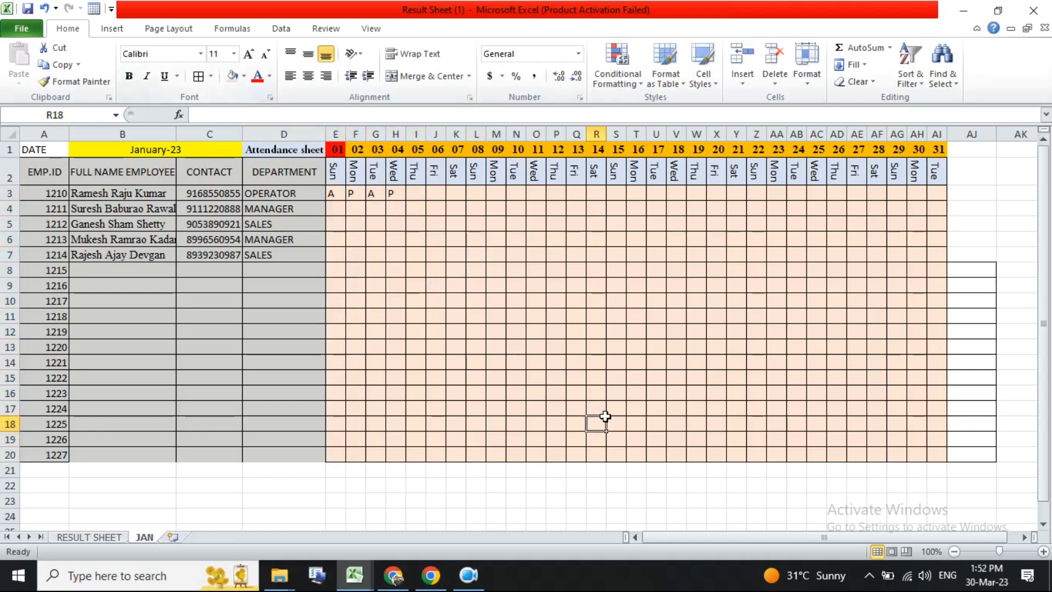
pyautogui.click(336, 192)
pyautogui.moveTo(335, 193); pyautogui.dragTo(329, 460)
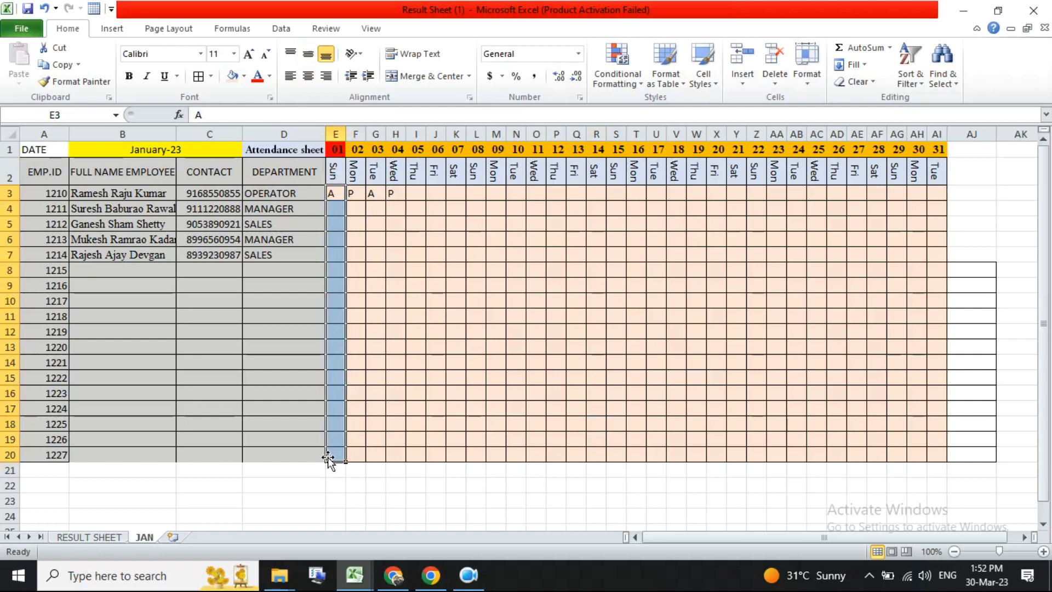
pyautogui.click(336, 198)
pyautogui.press('Delete')
pyautogui.click(422, 308)
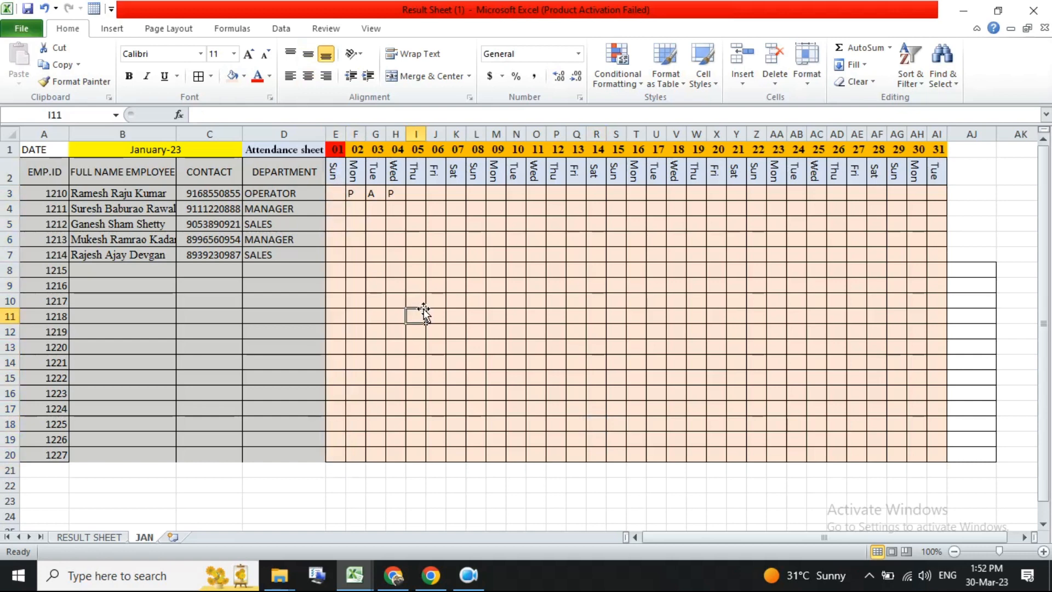
pyautogui.moveTo(337, 193)
pyautogui.mouseDown()
pyautogui.moveTo(385, 251)
pyautogui.moveTo(1005, 495)
pyautogui.moveTo(937, 458)
pyautogui.mouseUp()
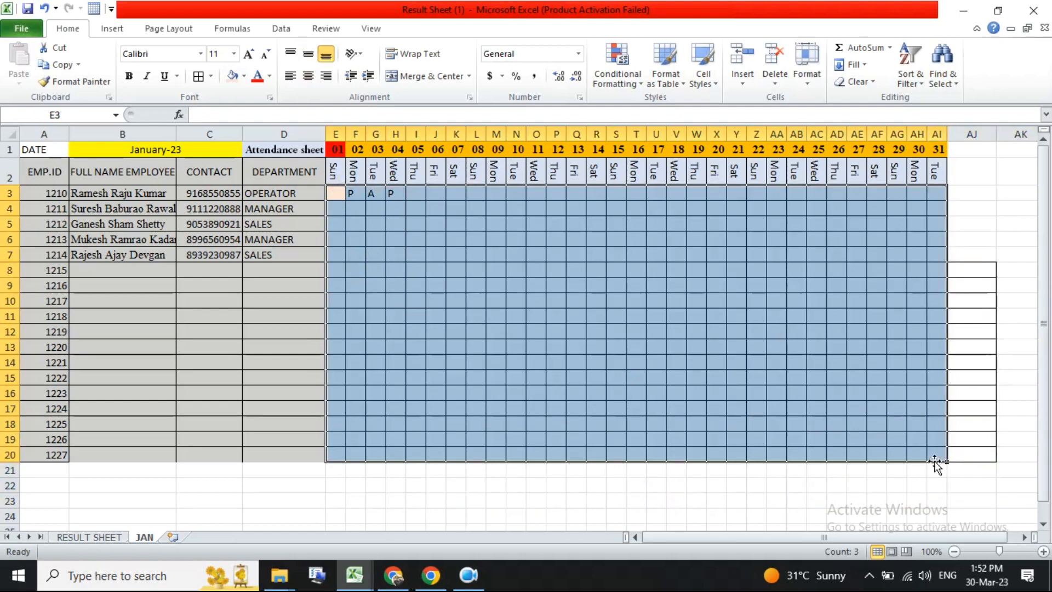
pyautogui.click(336, 194)
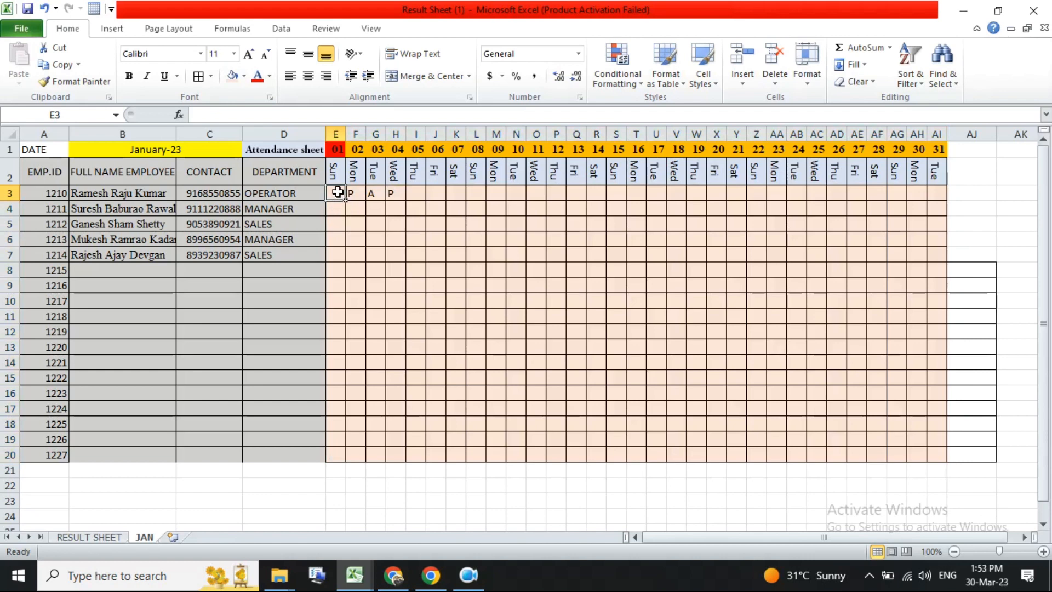
pyautogui.click(620, 75)
pyautogui.moveTo(678, 111)
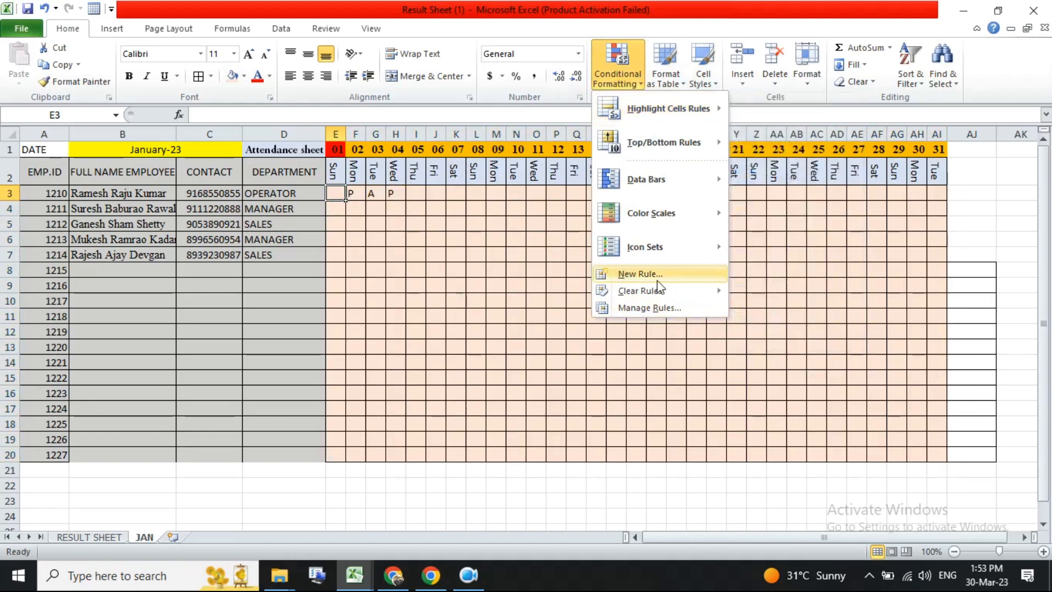
pyautogui.click(324, 194)
pyautogui.moveTo(332, 193); pyautogui.dragTo(336, 451)
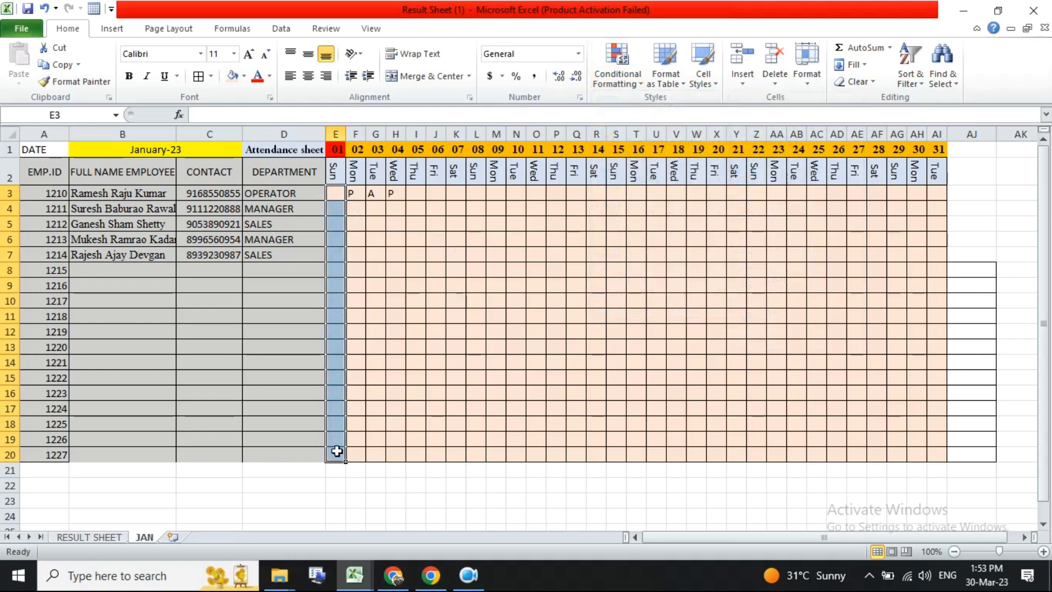
pyautogui.click(625, 86)
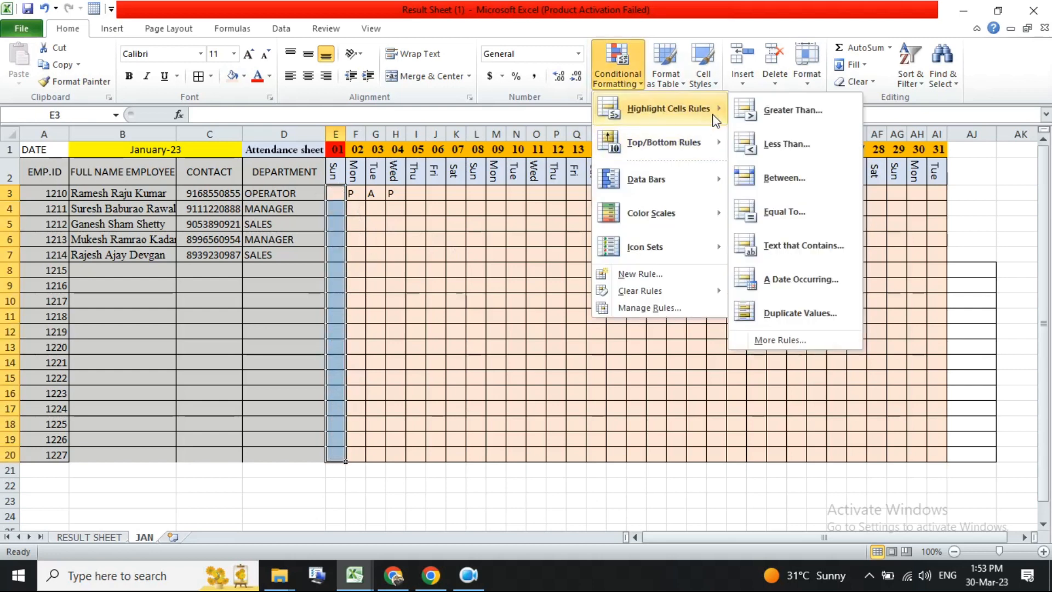
pyautogui.click(640, 274)
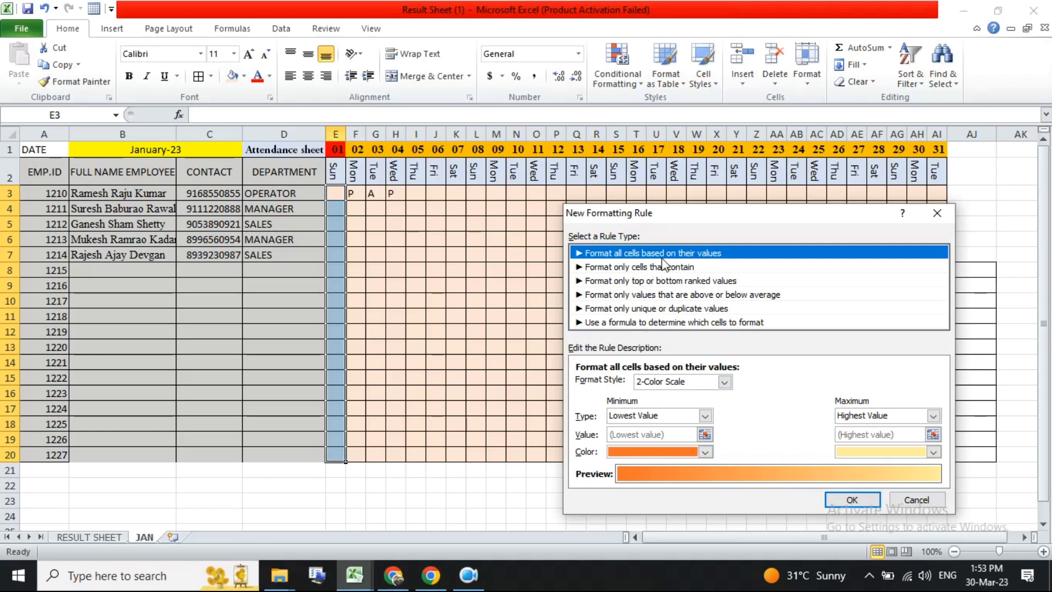
pyautogui.press('Escape')
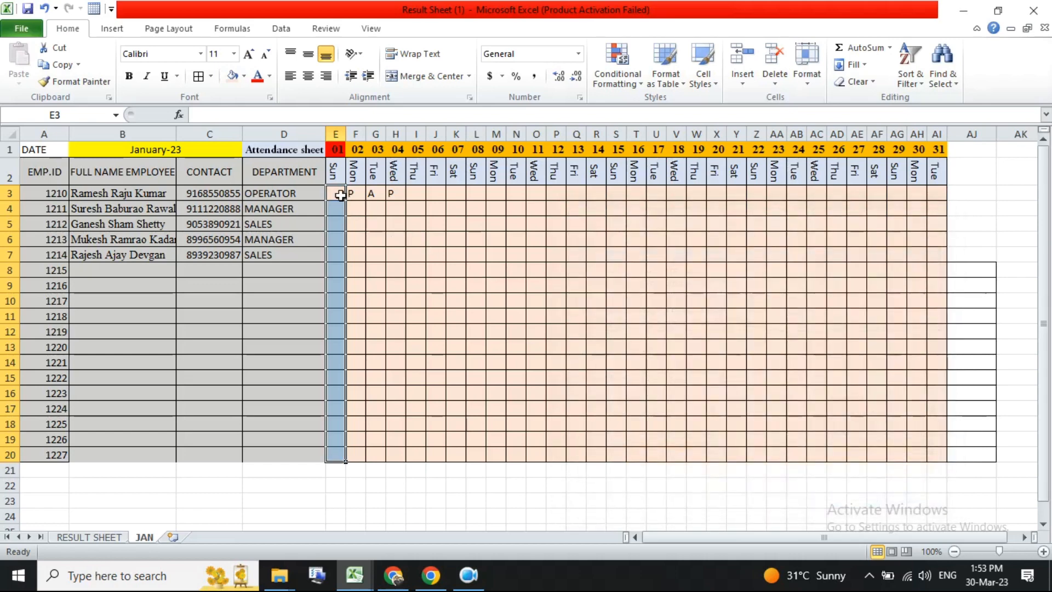
pyautogui.click(339, 196)
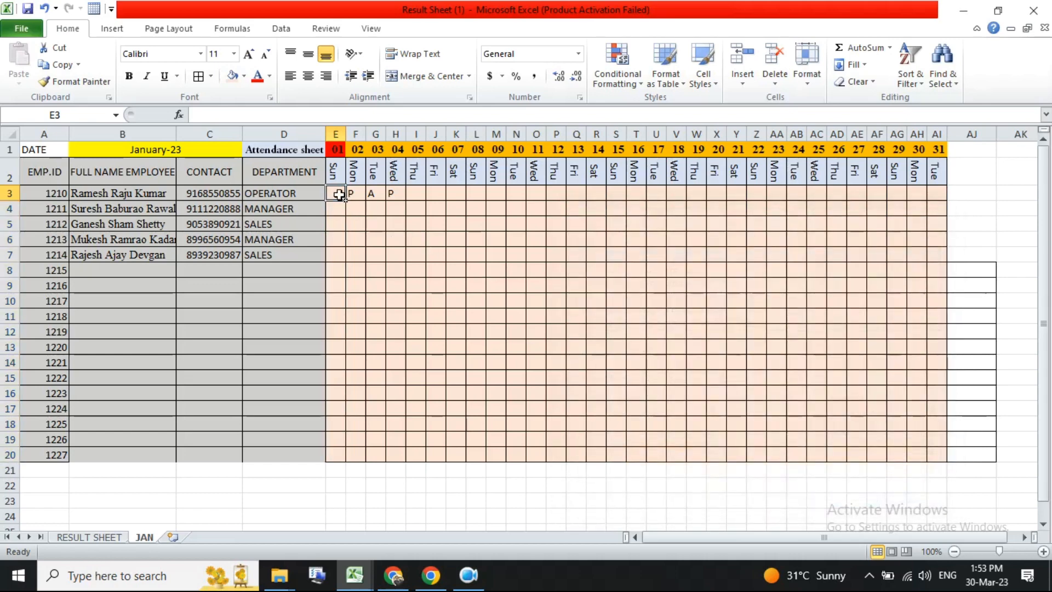
# - Examine the rule types offered for a new conditional formatting rule, then close the dialog
pyautogui.click(611, 71)
pyautogui.click(646, 275)
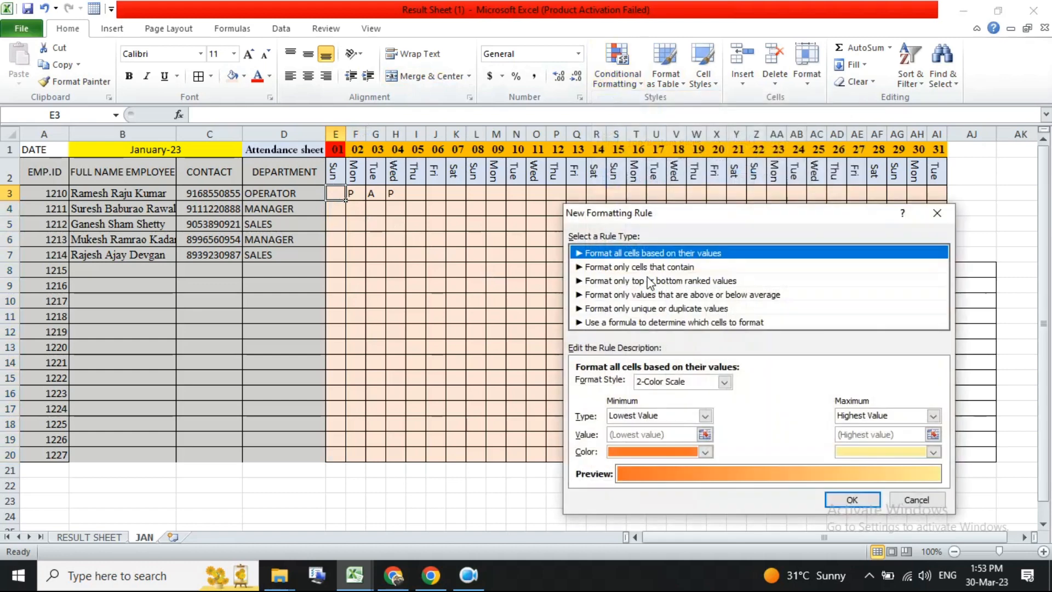
pyautogui.click(694, 381)
pyautogui.click(695, 380)
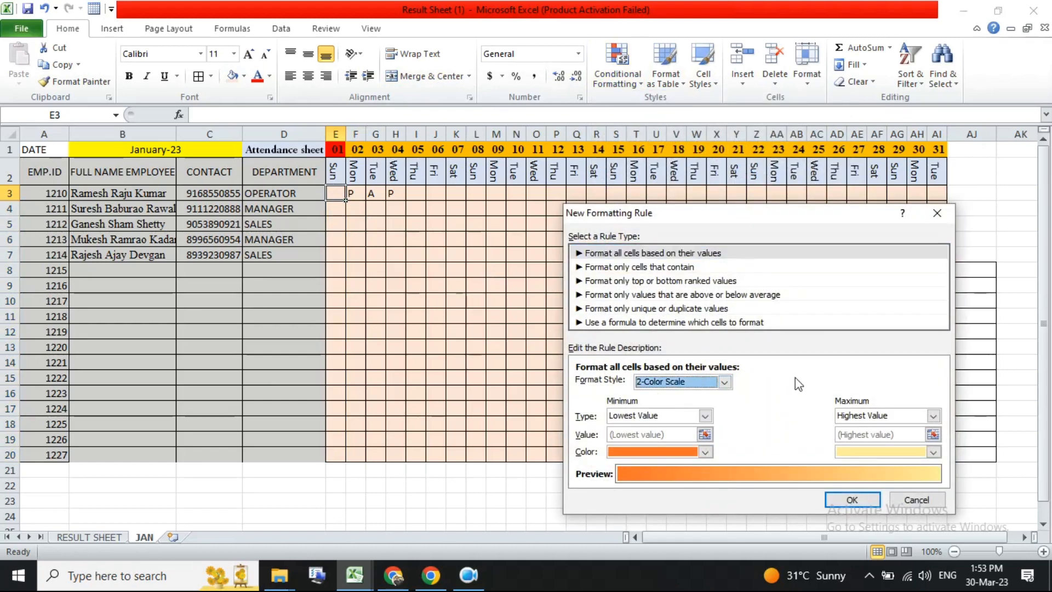
pyautogui.click(605, 267)
pyautogui.click(612, 281)
pyautogui.click(617, 294)
pyautogui.click(617, 308)
pyautogui.click(643, 320)
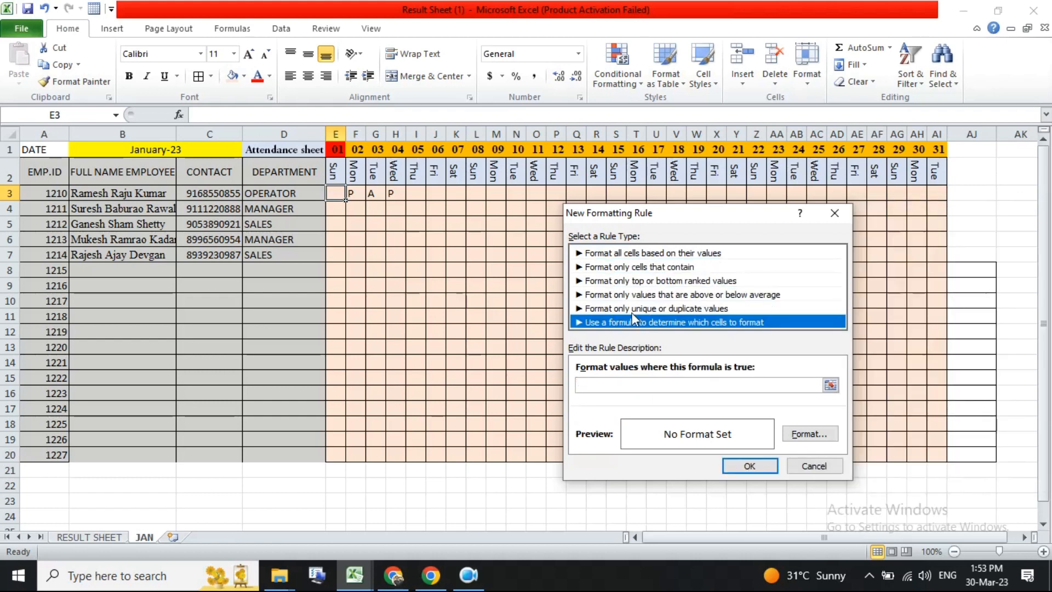
pyautogui.click(632, 310)
pyautogui.click(631, 322)
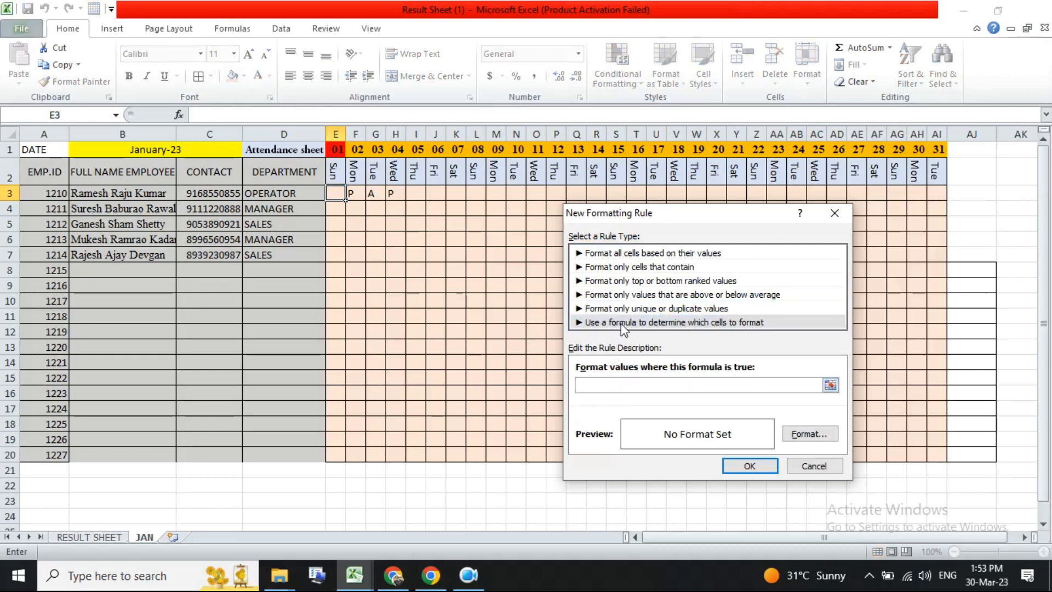
pyautogui.click(631, 311)
pyautogui.click(636, 281)
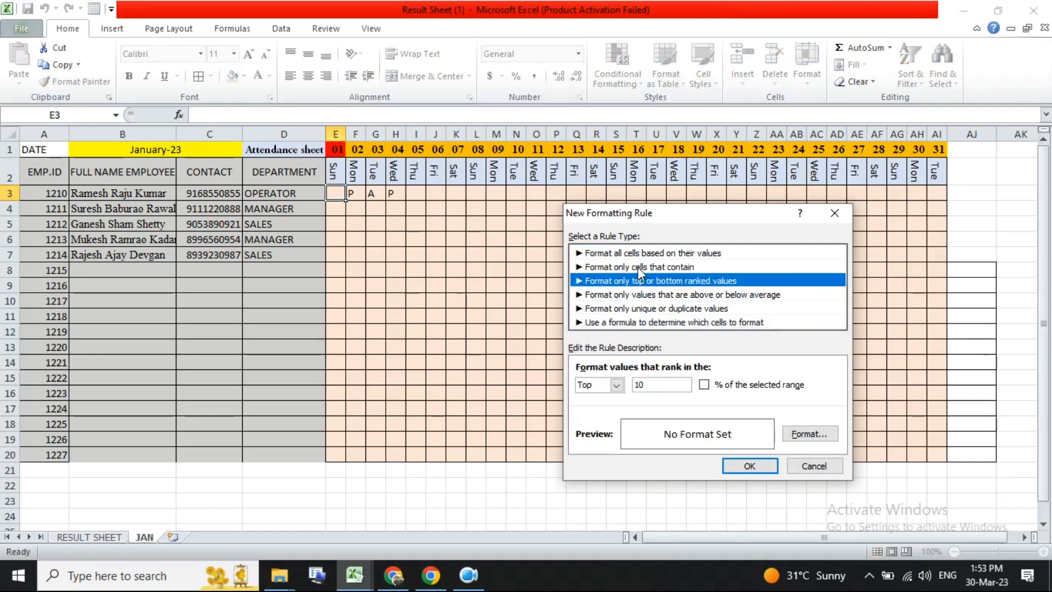
pyautogui.click(638, 267)
pyautogui.click(650, 254)
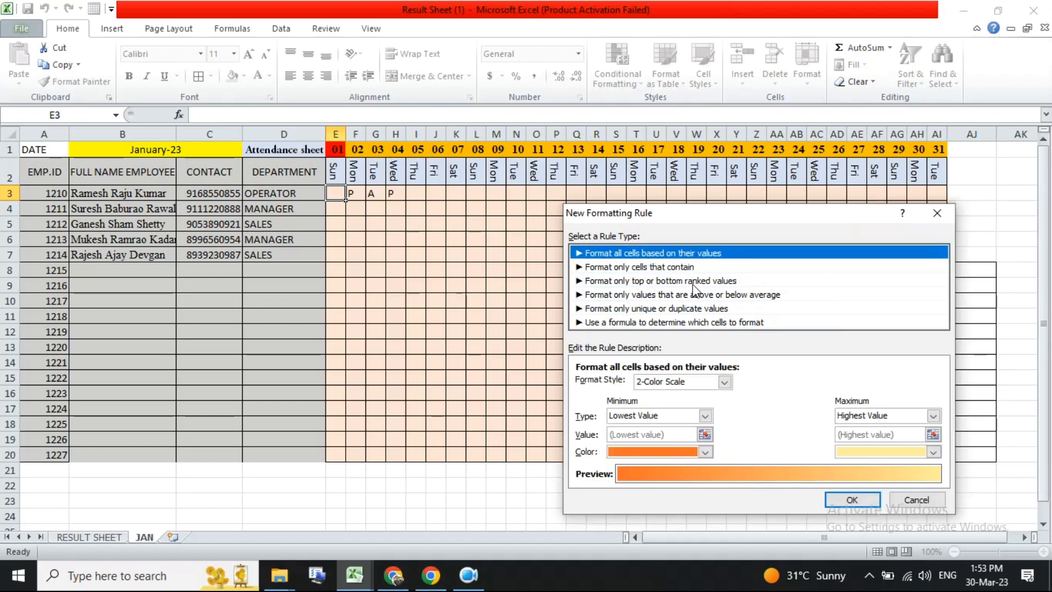
pyautogui.press('Escape')
# - Fill the day 01 Sunday column, E2 to E20, with green
pyautogui.click(407, 289)
pyautogui.moveTo(342, 189); pyautogui.dragTo(342, 455)
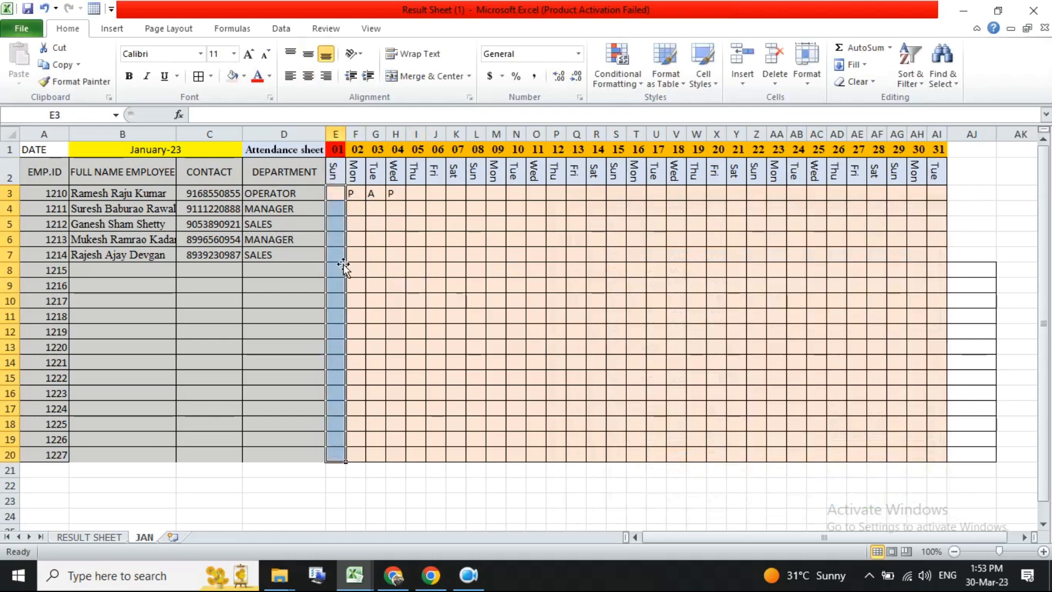
pyautogui.moveTo(335, 172); pyautogui.dragTo(334, 454)
pyautogui.click(244, 76)
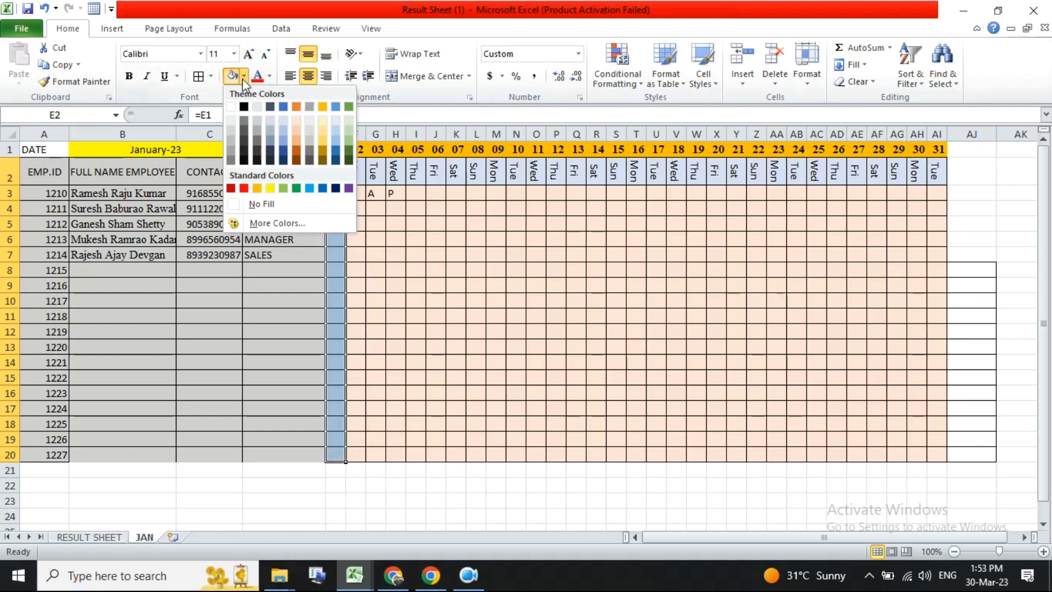
pyautogui.click(282, 188)
pyautogui.click(454, 254)
# - Copy the green fill with Format Painter to the other Sunday columns for days 08, 15, 22 and 29
pyautogui.moveTo(329, 163); pyautogui.dragTo(337, 454)
pyautogui.click(81, 81)
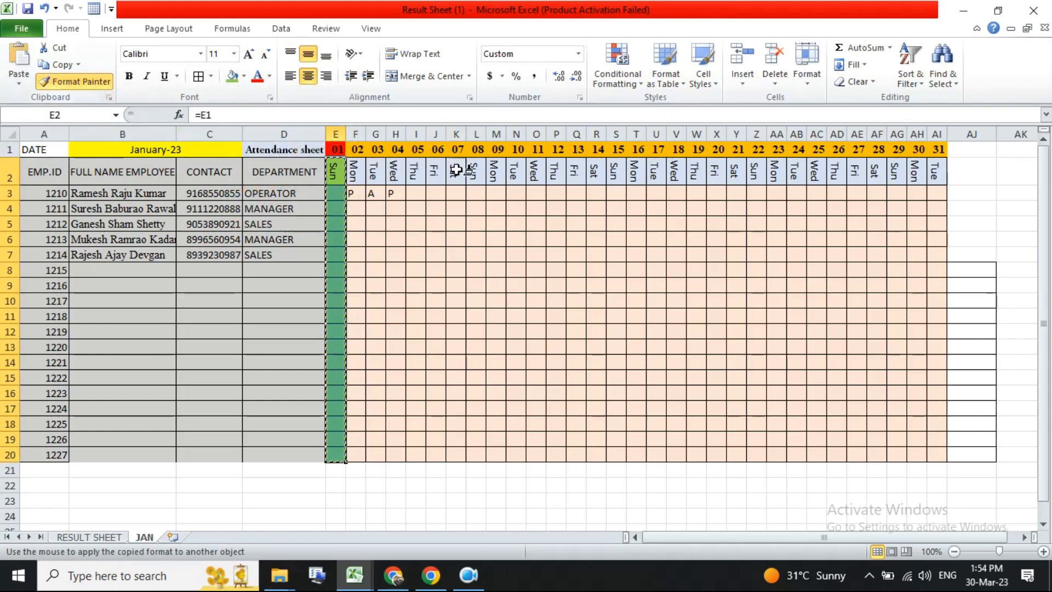
pyautogui.moveTo(482, 171); pyautogui.dragTo(482, 454)
pyautogui.moveTo(617, 168)
pyautogui.mouseDown()
pyautogui.moveTo(606, 281)
pyautogui.moveTo(606, 450)
pyautogui.moveTo(615, 454)
pyautogui.mouseUp()
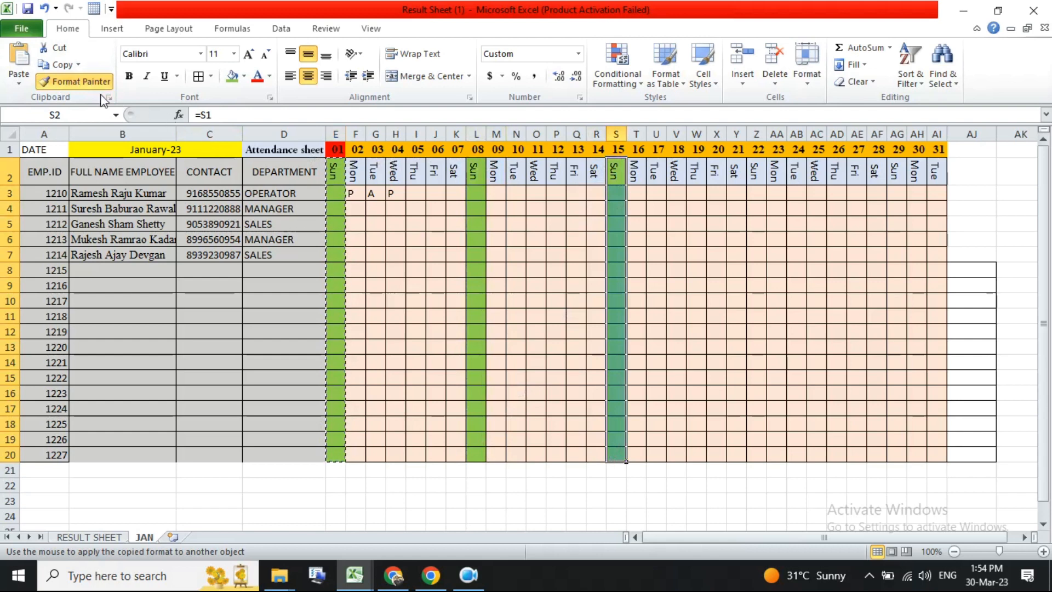
pyautogui.press('Escape')
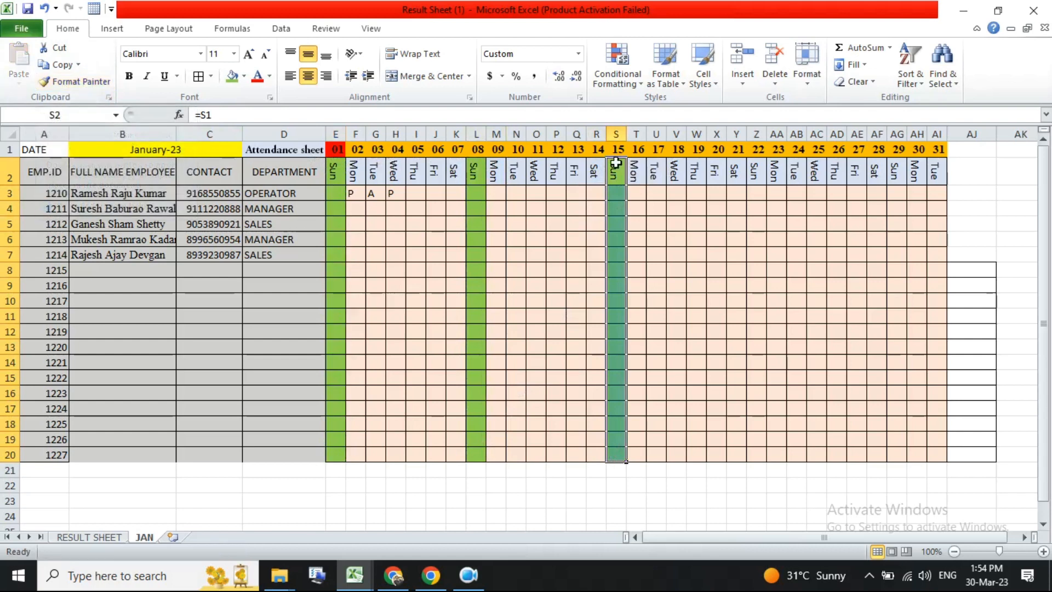
pyautogui.click(81, 82)
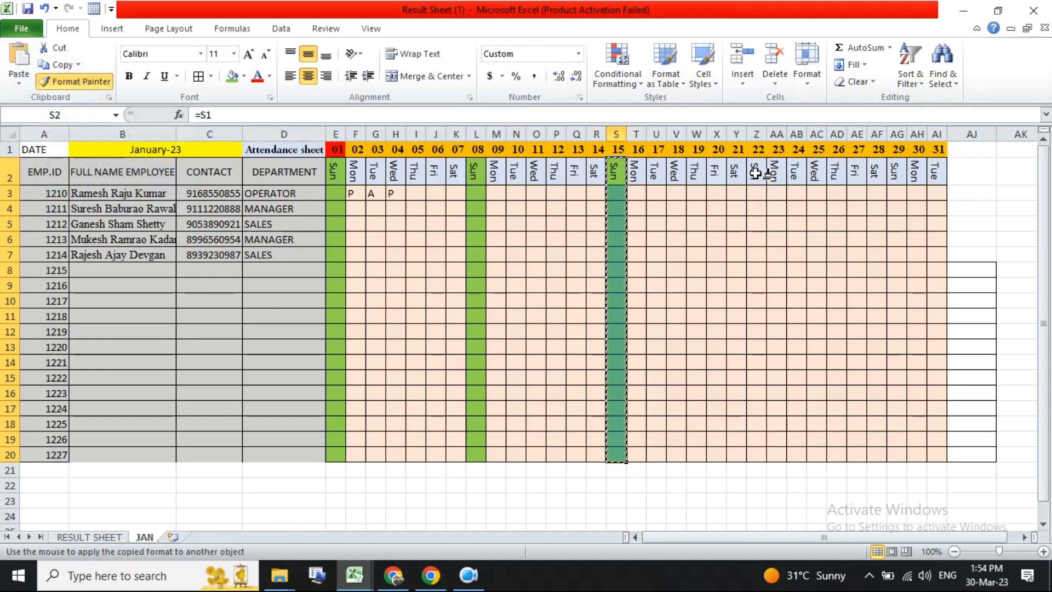
pyautogui.moveTo(756, 171); pyautogui.dragTo(763, 455)
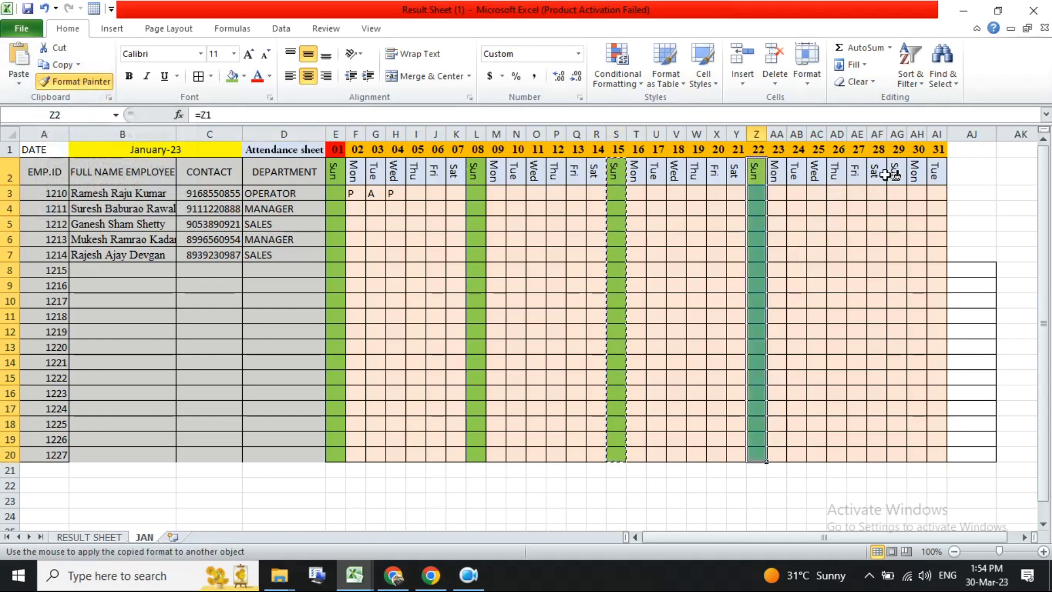
pyautogui.moveTo(897, 174)
pyautogui.mouseDown()
pyautogui.moveTo(897, 470)
pyautogui.moveTo(896, 439)
pyautogui.moveTo(897, 452)
pyautogui.mouseUp()
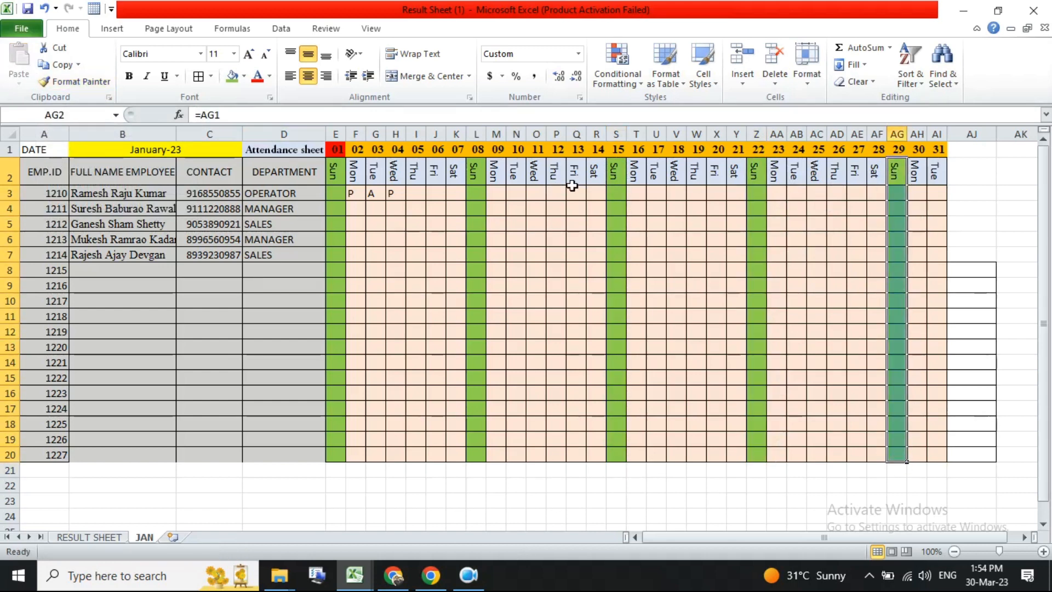
pyautogui.click(434, 230)
# - Enter P and A attendance marks for the first employee on days 06 to 25, skipping the Sundays
pyautogui.moveTo(377, 194); pyautogui.dragTo(939, 452)
pyautogui.click(897, 347)
pyautogui.click(416, 192)
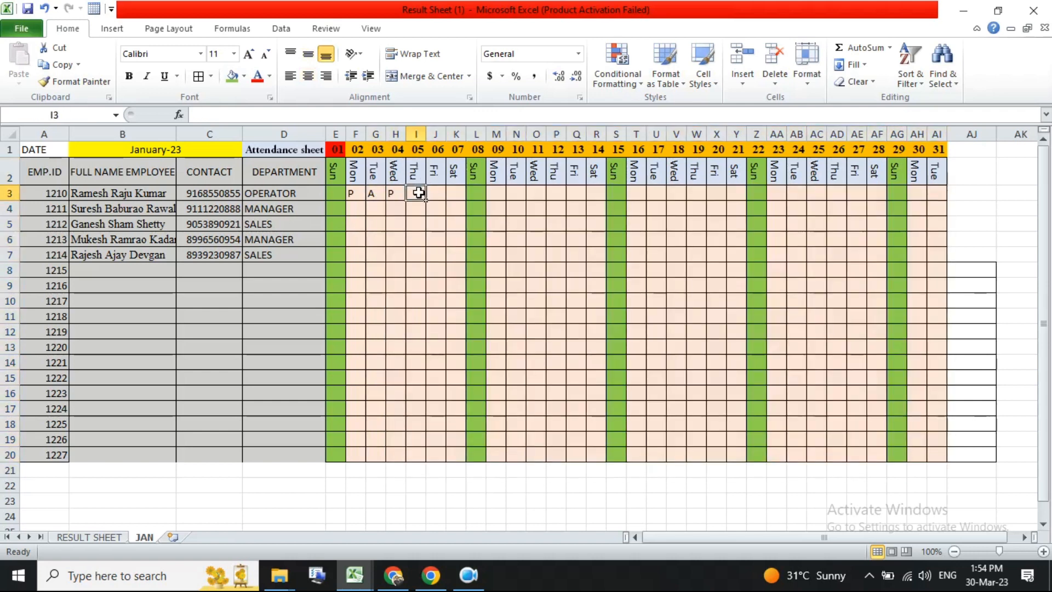
pyautogui.press('Tab')
pyautogui.write('P')
pyautogui.press('Tab')
pyautogui.write('P')
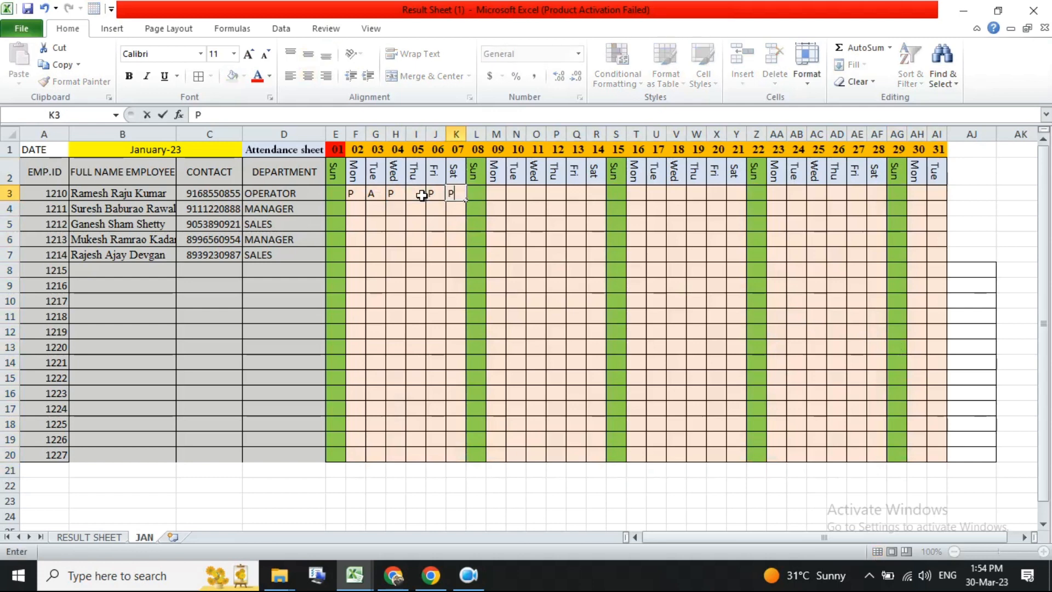
pyautogui.press('Tab')
pyautogui.press('Tab')
pyautogui.write('P\tP\tP\tP\tP\tP')
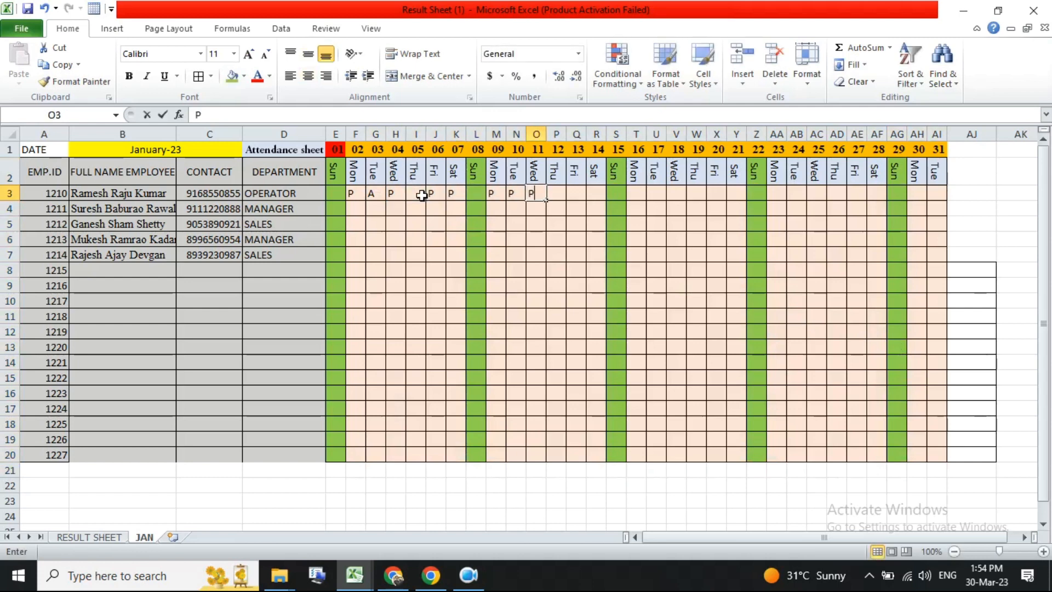
pyautogui.press('Tab')
pyautogui.press('Tab')
pyautogui.write('P')
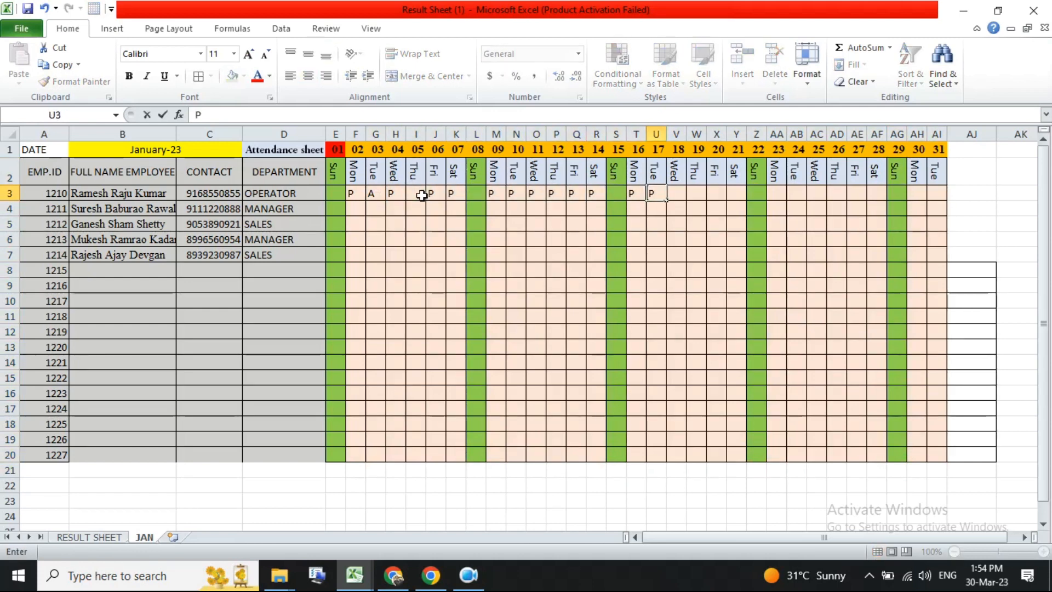
pyautogui.write('\tP\tP\tP\tP')
pyautogui.press('Tab')
pyautogui.write('A')
pyautogui.press('Tab')
pyautogui.press('Tab')
pyautogui.write('P')
# - Enter the first employee's P and A marks for days 26 to 31, skipping the Sunday
pyautogui.press('Tab')
pyautogui.write('P')
pyautogui.press('Tab')
pyautogui.write('P')
pyautogui.press('Tab')
pyautogui.write('P')
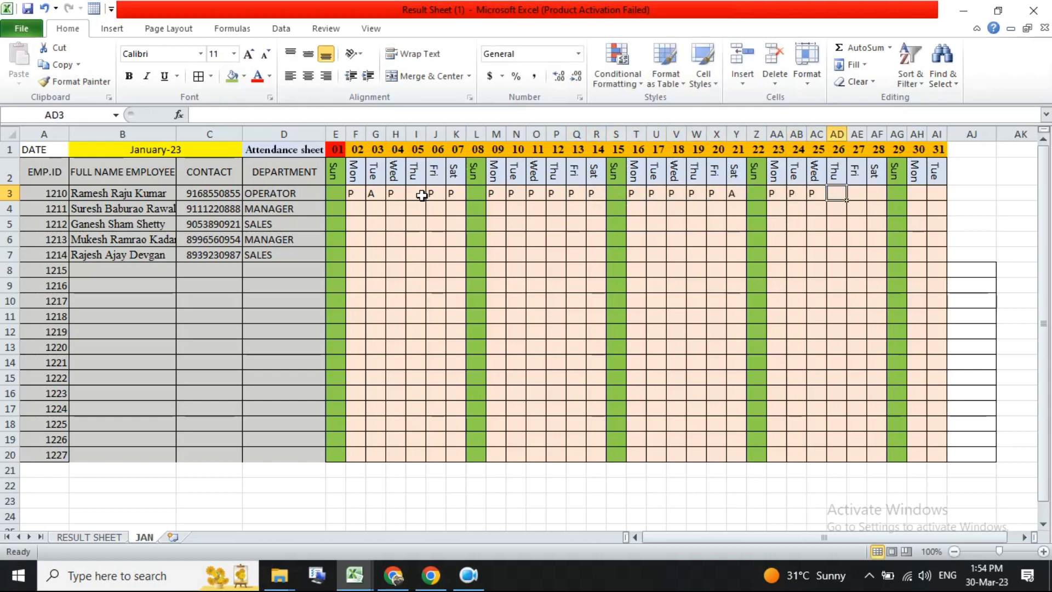
pyautogui.press('Tab')
pyautogui.write('A')
pyautogui.press('Tab')
pyautogui.write('P')
pyautogui.press('Tab')
pyautogui.press('Tab')
pyautogui.write('P')
pyautogui.press('Tab')
pyautogui.write('A')
pyautogui.press('Tab')
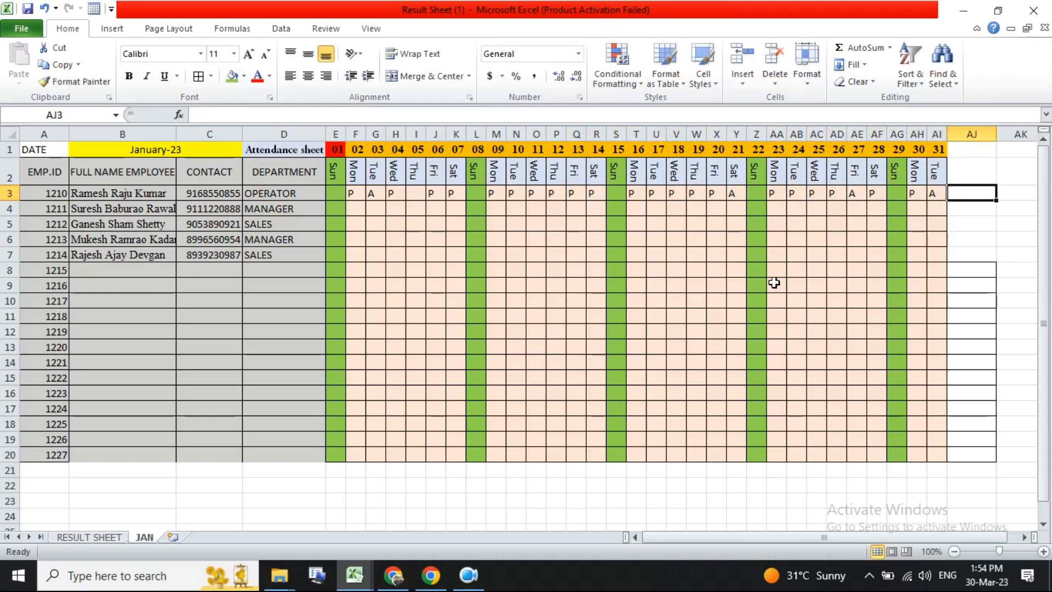
# - Mark each Sunday cell in the first employee's row with H
pyautogui.click(339, 192)
pyautogui.write('H')
pyautogui.press('Tab')
pyautogui.click(476, 193)
pyautogui.write('H')
pyautogui.press('Tab')
pyautogui.click(615, 195)
pyautogui.write('H')
pyautogui.press('Tab')
pyautogui.click(757, 194)
pyautogui.write('H')
pyautogui.press('Tab')
pyautogui.click(898, 192)
pyautogui.write('H')
pyautogui.press('Tab')
pyautogui.click(902, 228)
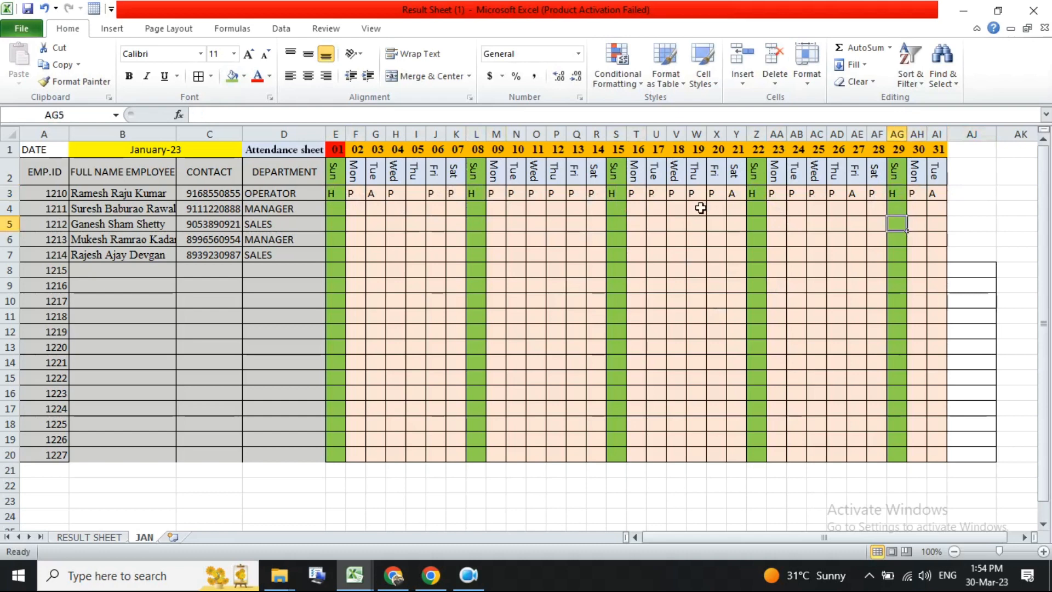
# - Clear the H marks from the Sunday cells in the first employee's row
pyautogui.moveTo(332, 193); pyautogui.dragTo(933, 192)
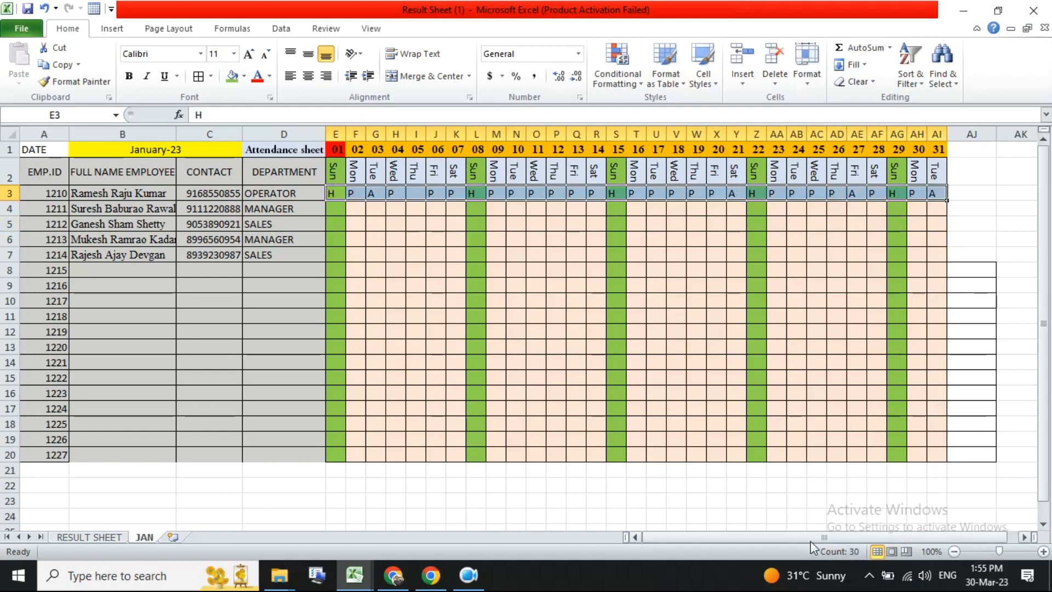
pyautogui.click(415, 194)
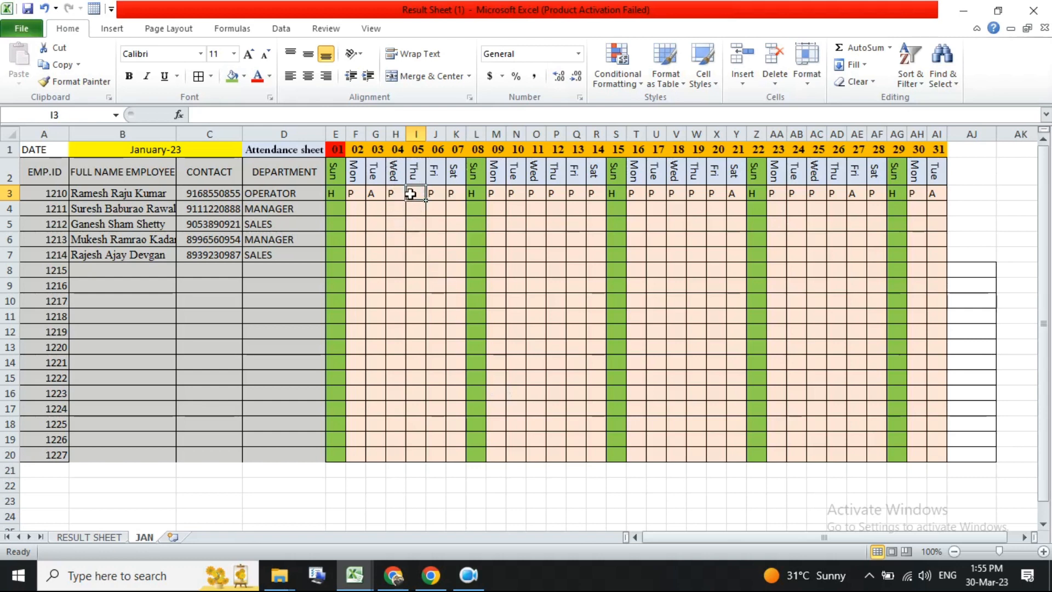
pyautogui.click(336, 195)
pyautogui.press('Delete')
pyautogui.click(476, 193)
pyautogui.press('Delete')
pyautogui.click(616, 193)
pyautogui.press('Delete')
pyautogui.click(756, 193)
pyautogui.press('Delete')
pyautogui.click(897, 193)
pyautogui.press('Delete')
# - Enter the legend headers HOLIDAY, PRESENT and APSENT in AJ2 to AL2
pyautogui.click(970, 194)
pyautogui.click(972, 177)
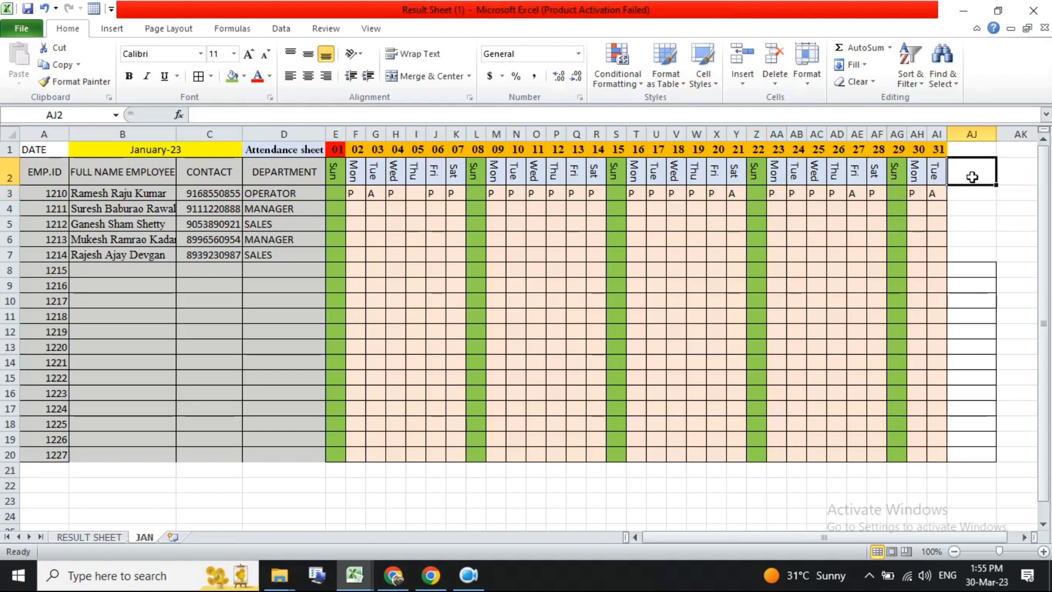
pyautogui.write('HO')
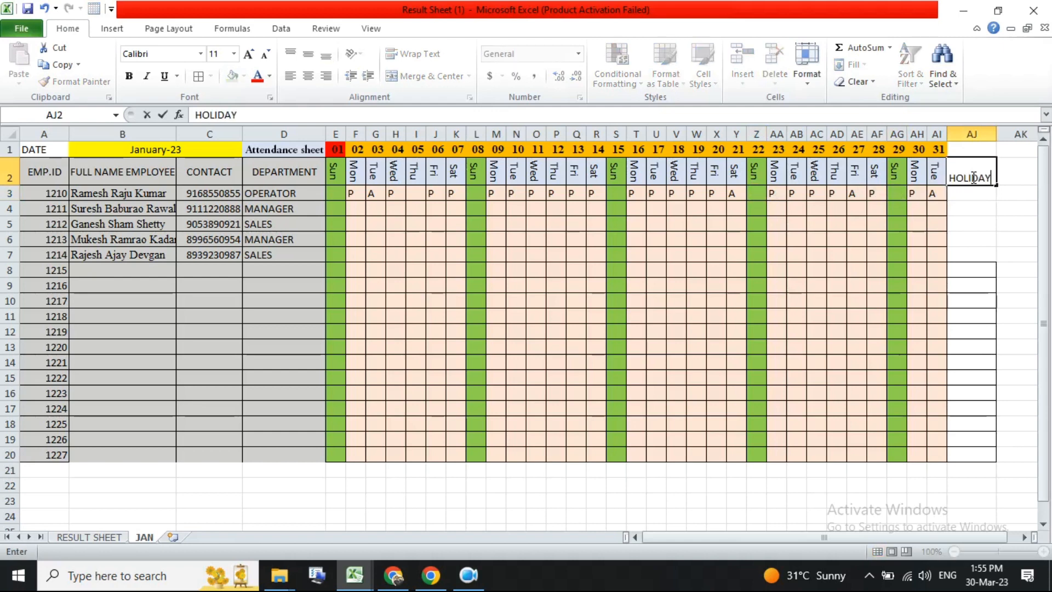
pyautogui.write('LIDAY')
pyautogui.press('Tab')
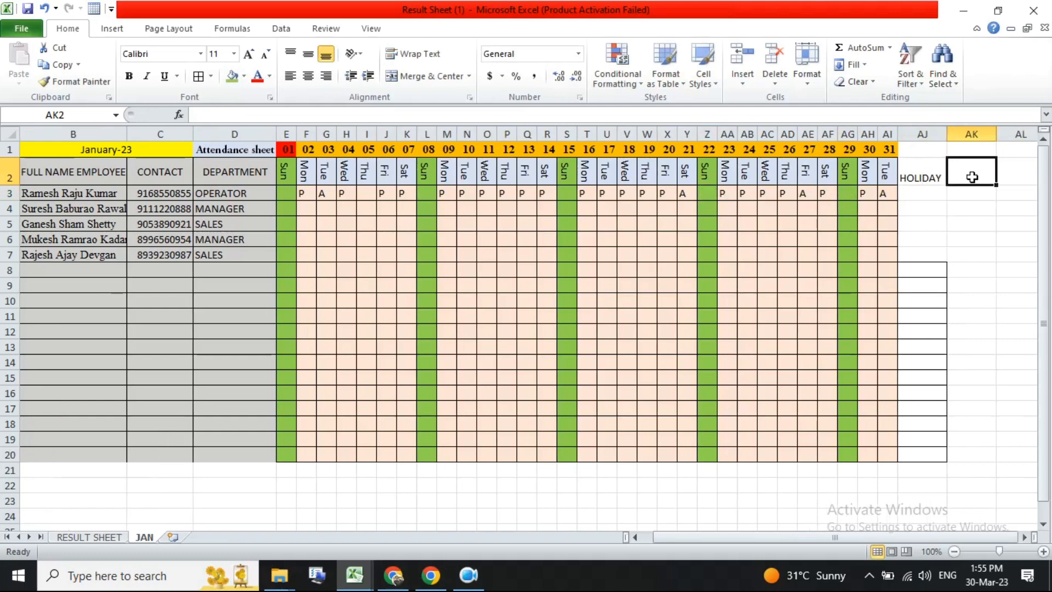
pyautogui.write('PRESENT')
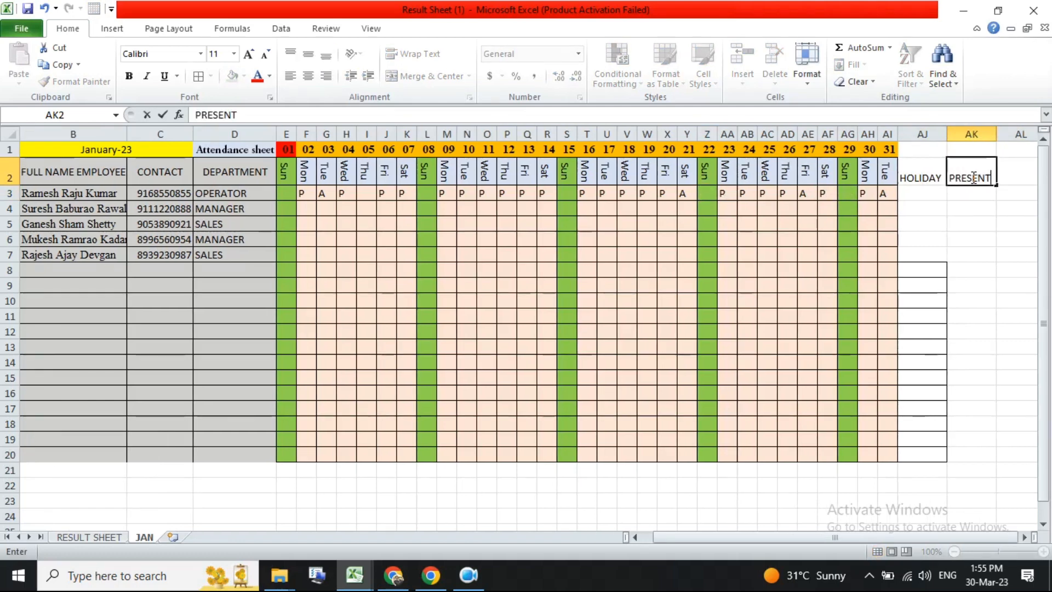
pyautogui.press('Tab')
pyautogui.write('APSENT')
pyautogui.press('Return')
pyautogui.click(810, 153)
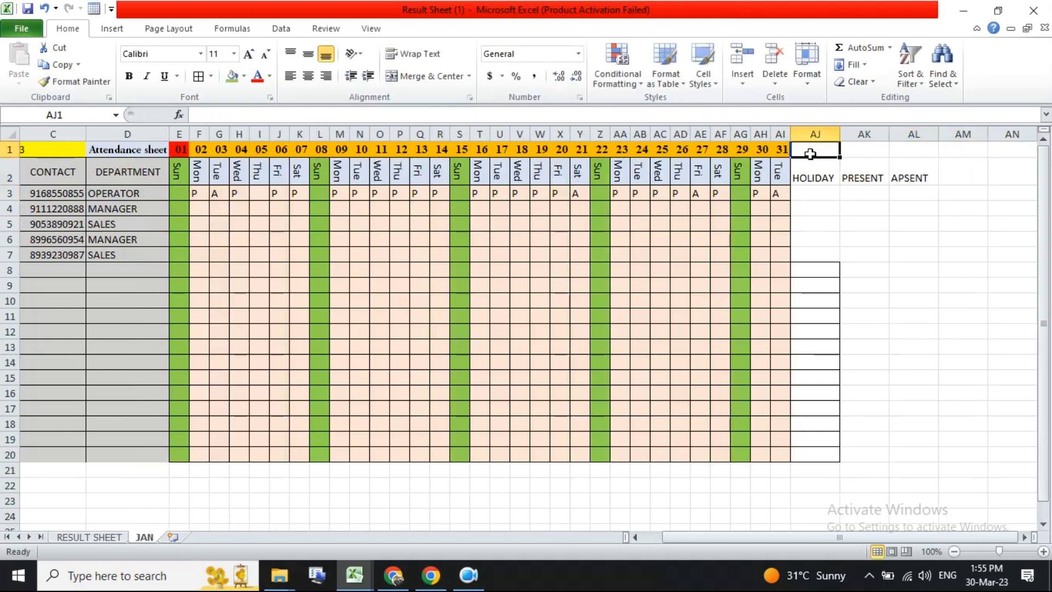
pyautogui.write('0')
pyautogui.press('Return')
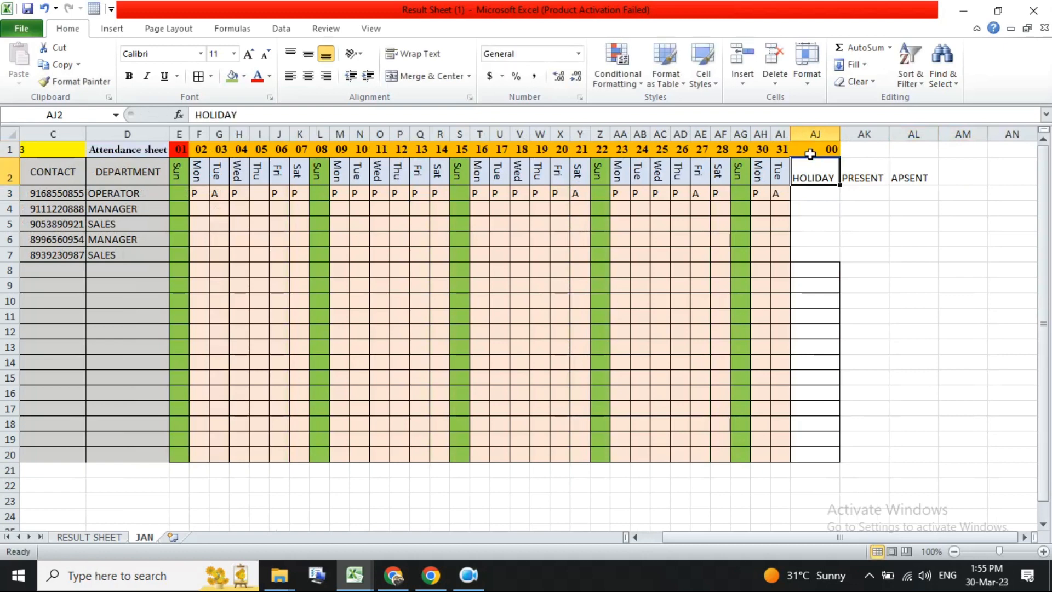
pyautogui.click(810, 153)
pyautogui.press('Delete')
pyautogui.click(854, 151)
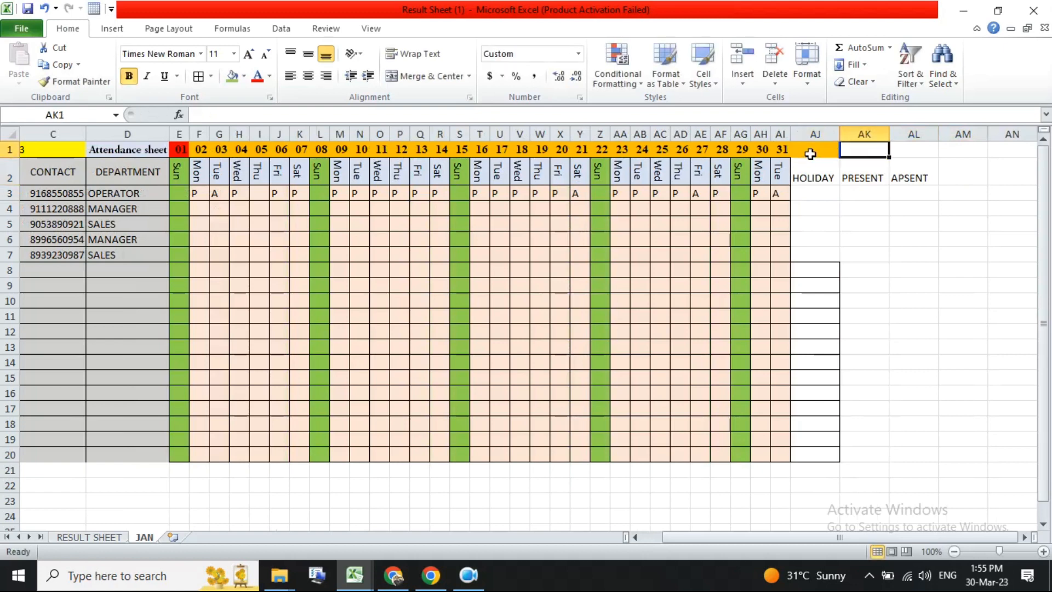
# - Undo the last two changes made to the header row
pyautogui.click(860, 163)
pyautogui.hotkey('ctrl', 'z')
pyautogui.hotkey('ctrl', 'z')
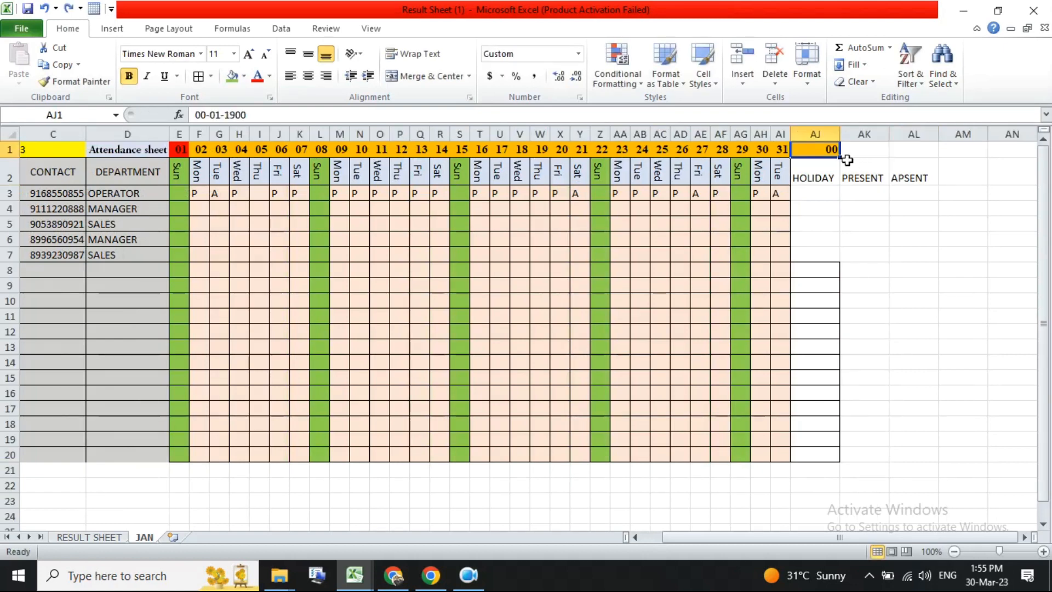
# - Enter the key letters P in AK1 and A in AL1 above the legend, and centre AJ1 to AL1
pyautogui.click(864, 172)
pyautogui.click(864, 149)
pyautogui.write('PR')
pyautogui.press('BackSpace')
pyautogui.press('Tab')
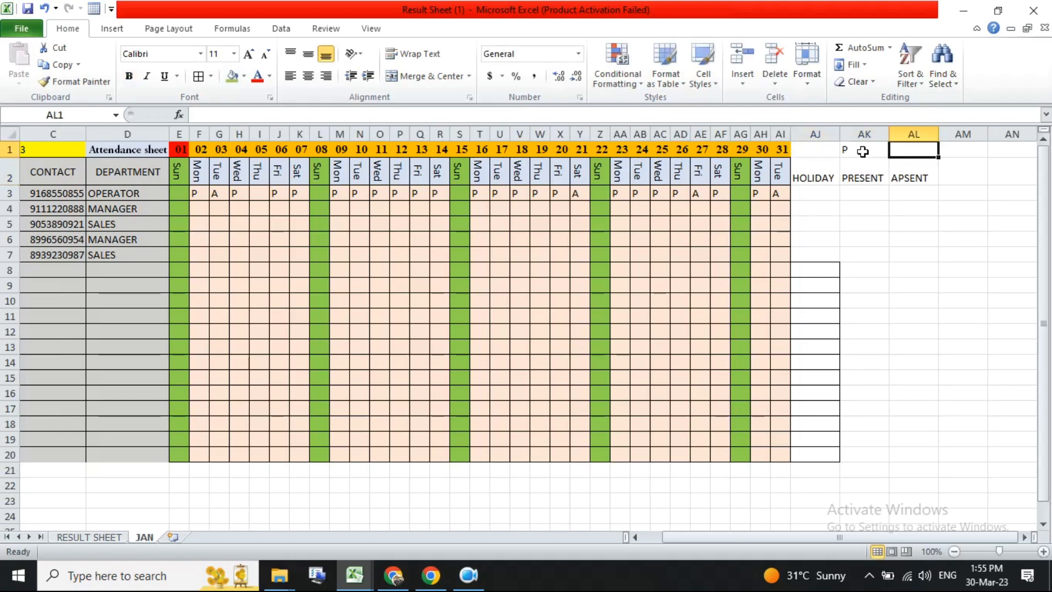
pyautogui.write('A')
pyautogui.press('Tab')
pyautogui.moveTo(862, 151); pyautogui.dragTo(816, 149)
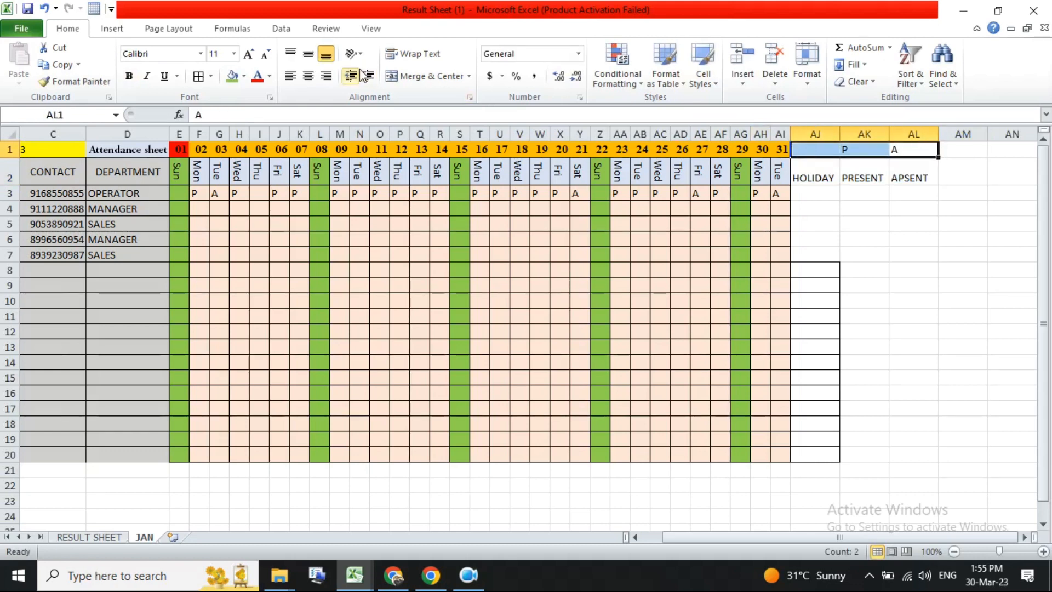
pyautogui.click(308, 76)
pyautogui.click(831, 197)
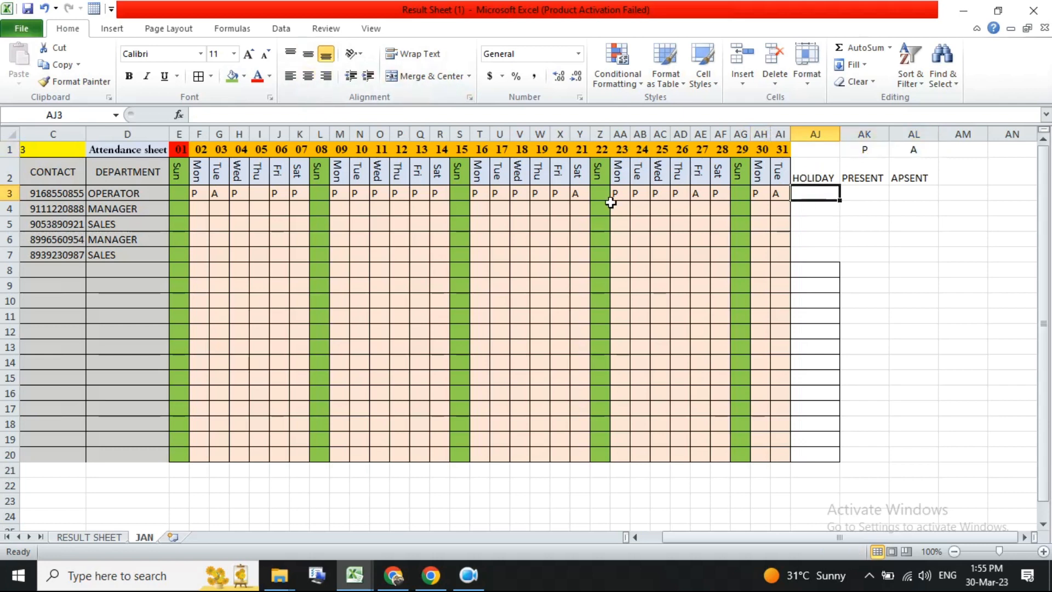
pyautogui.moveTo(179, 193); pyautogui.dragTo(773, 192)
pyautogui.click(178, 193)
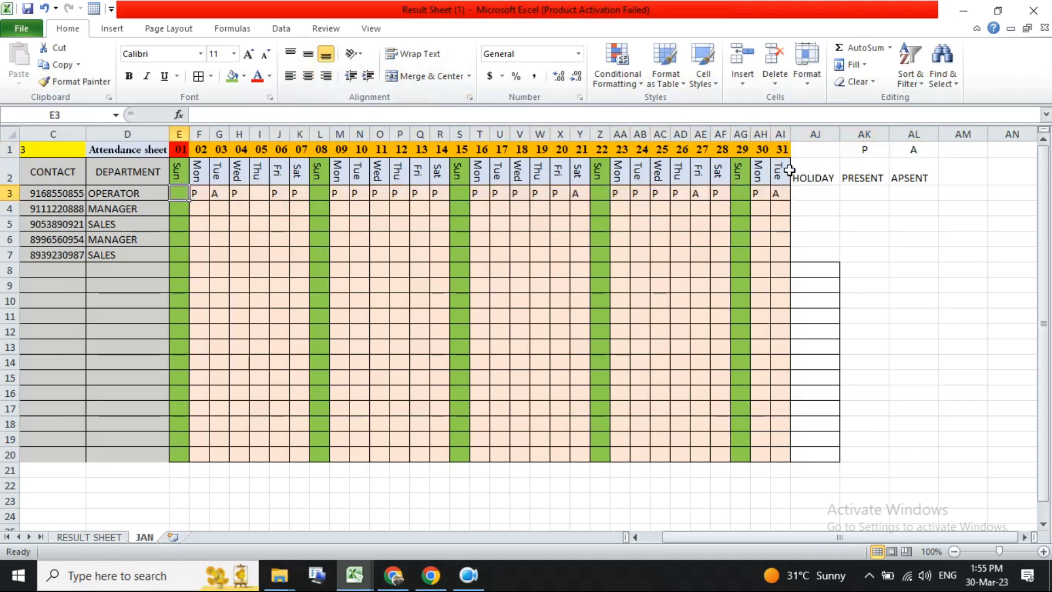
pyautogui.click(824, 154)
pyautogui.write('H')
pyautogui.press('BackSpace')
pyautogui.press('Return')
pyautogui.hotkey('ctrl', 'z')
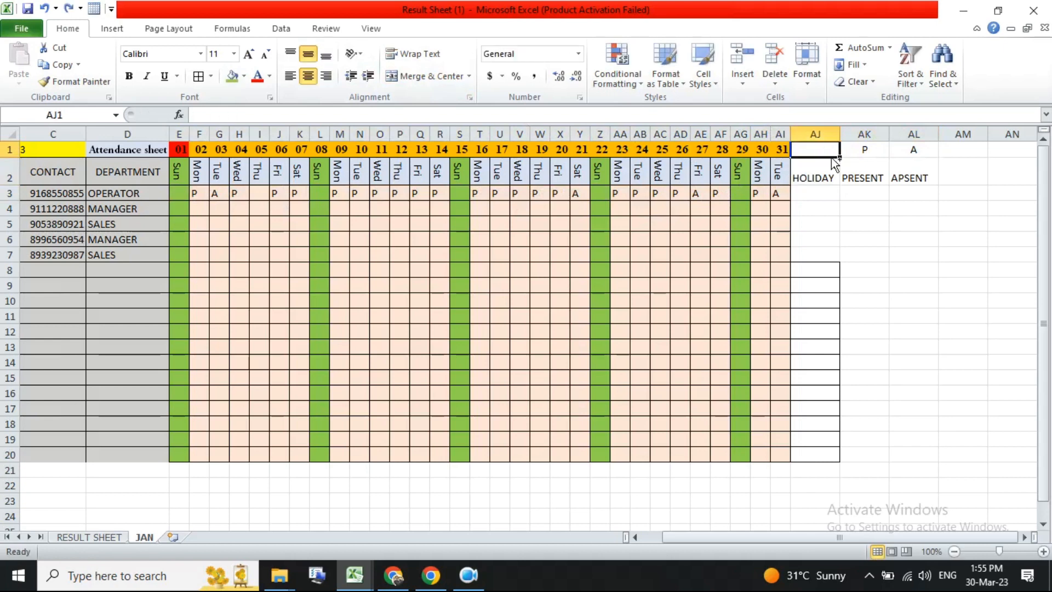
# - Enter =COUNTBLANK(E3:AI3) in AJ3 for the first employee's holidays, then clear the cell
pyautogui.click(859, 194)
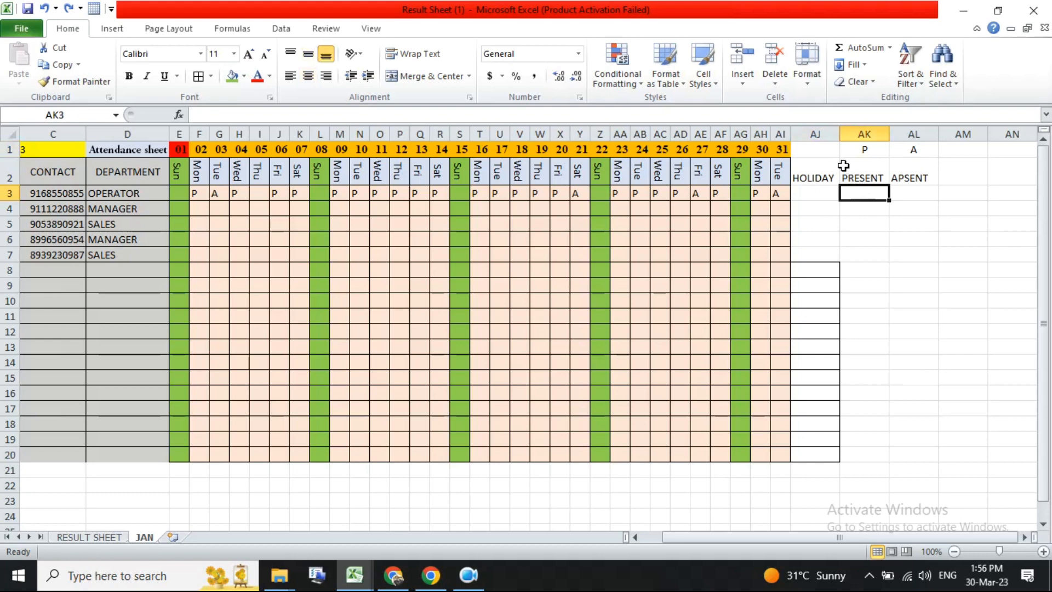
pyautogui.click(822, 197)
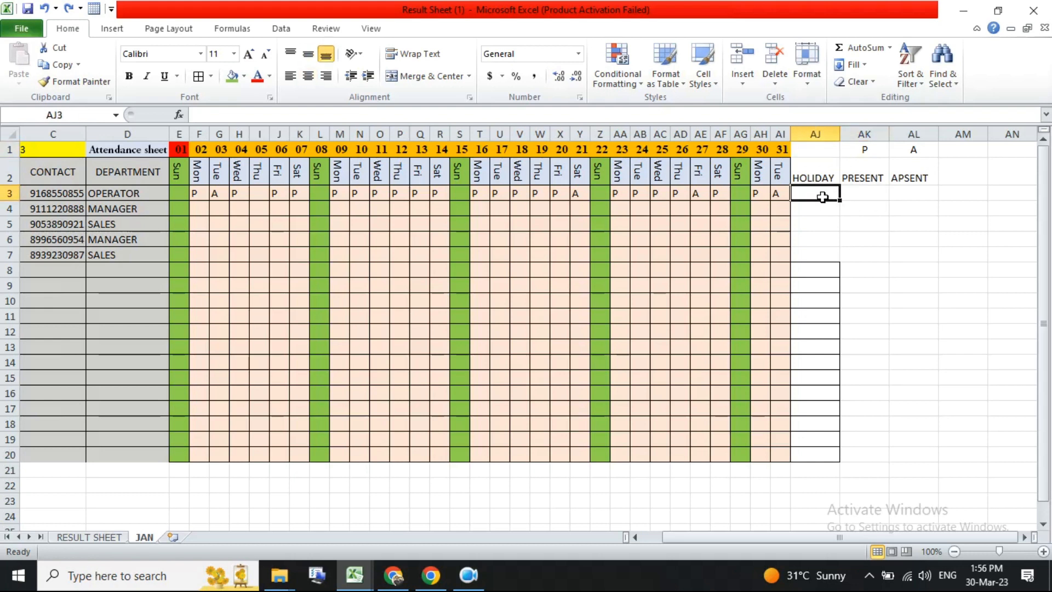
pyautogui.write('=')
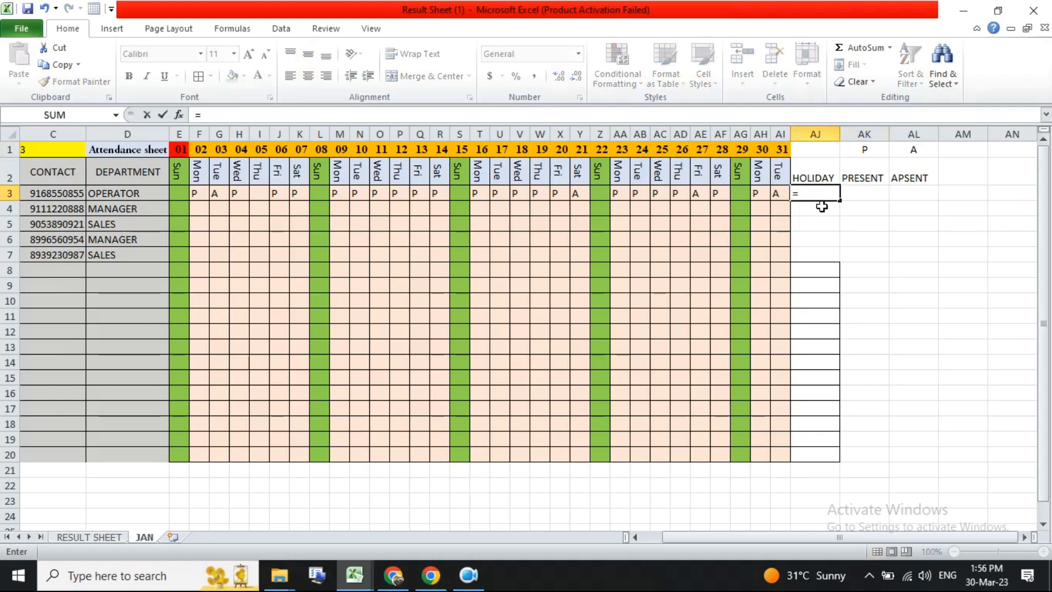
pyautogui.write('COUNT')
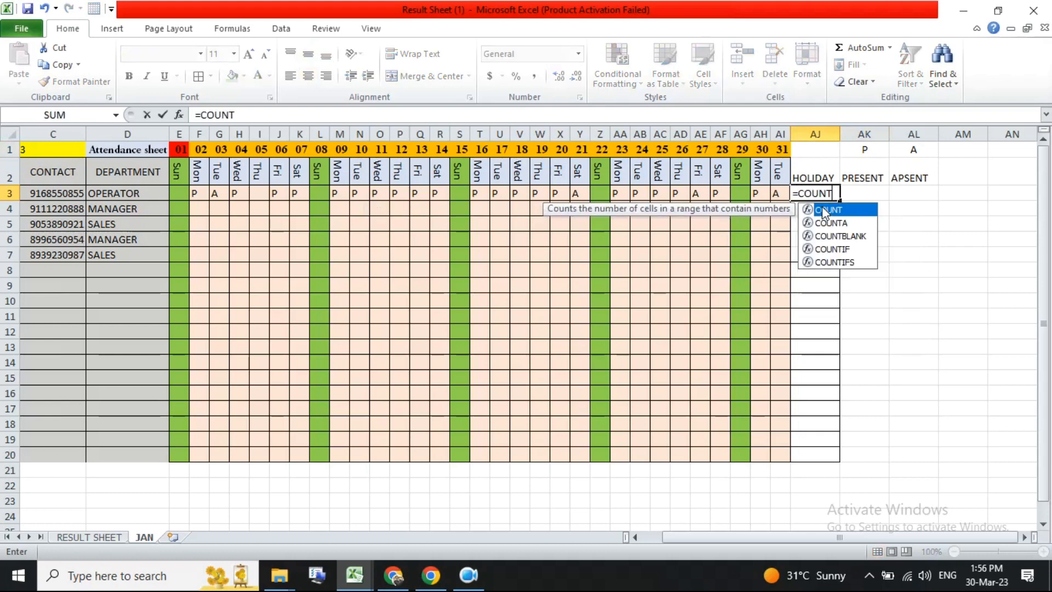
pyautogui.doubleClick(841, 236)
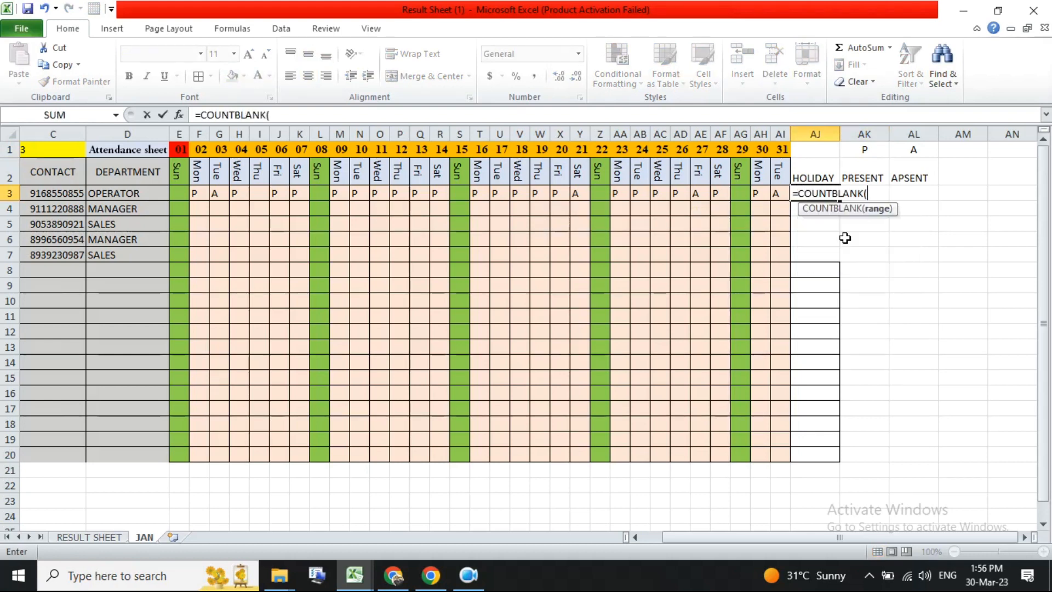
pyautogui.moveTo(180, 193); pyautogui.dragTo(778, 195)
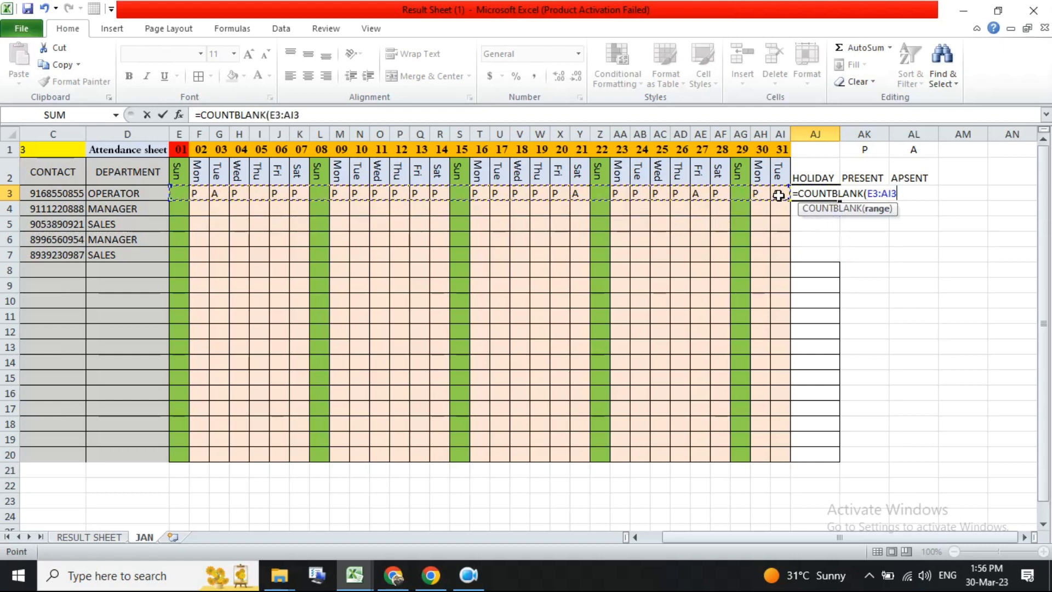
pyautogui.press('Return')
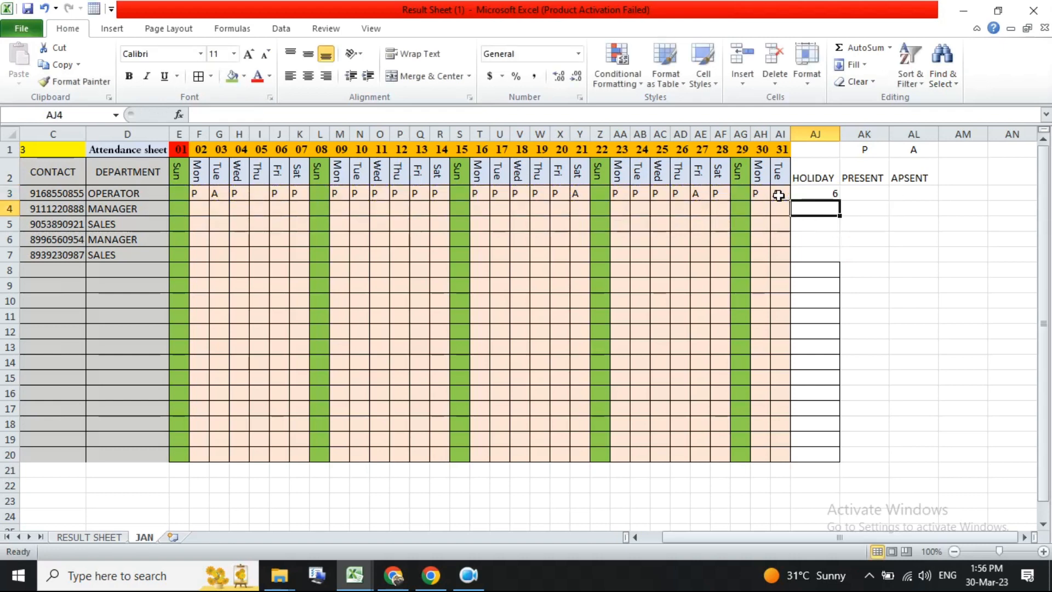
pyautogui.click(819, 194)
pyautogui.press('Delete')
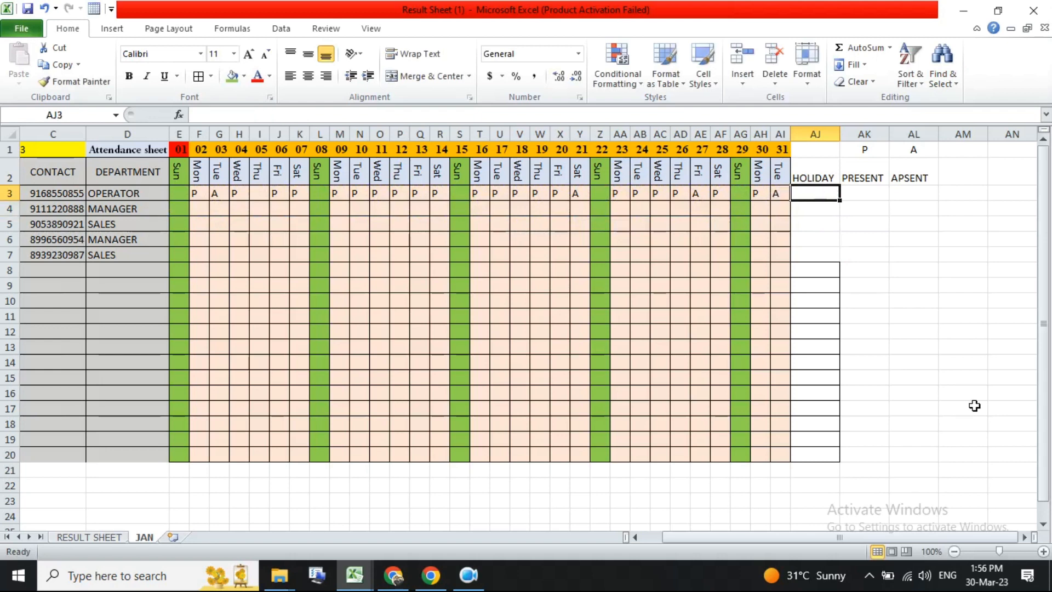
pyautogui.click(181, 194)
pyautogui.click(263, 191)
pyautogui.click(456, 194)
pyautogui.click(595, 188)
pyautogui.click(739, 198)
pyautogui.click(831, 197)
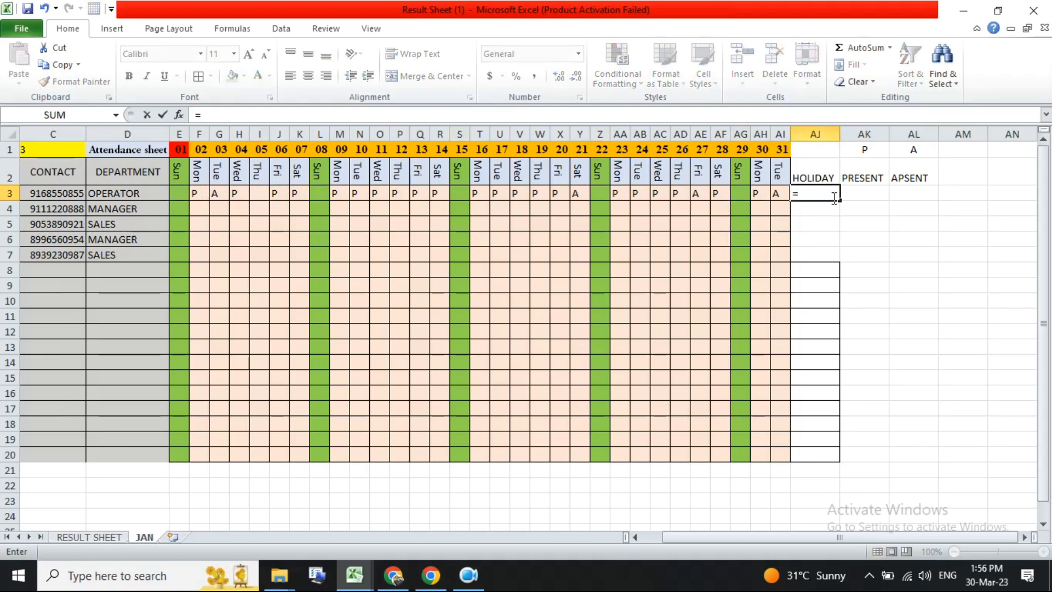
pyautogui.write('COUNT')
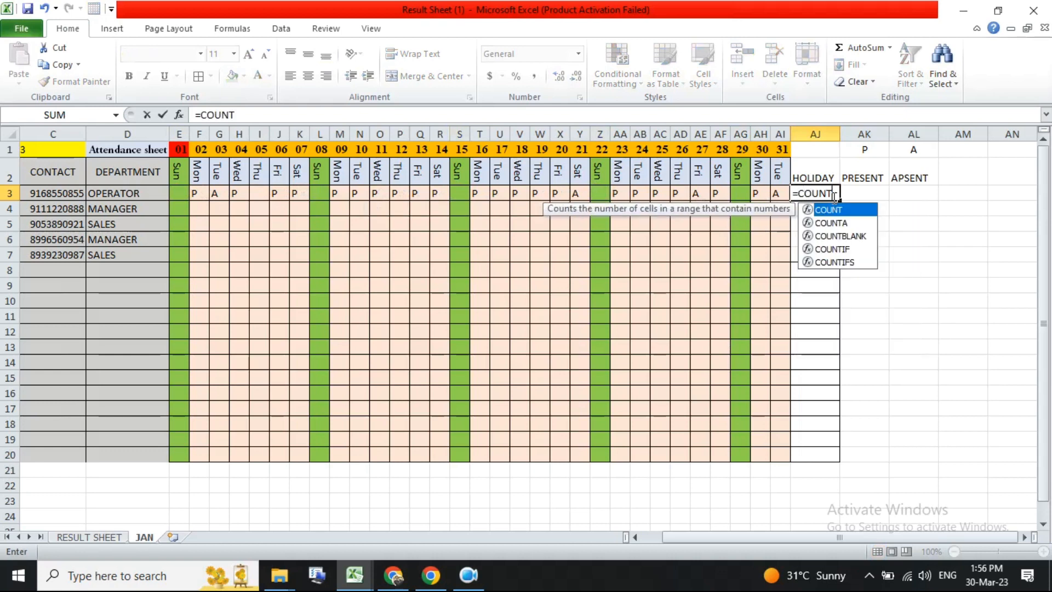
pyautogui.write('B')
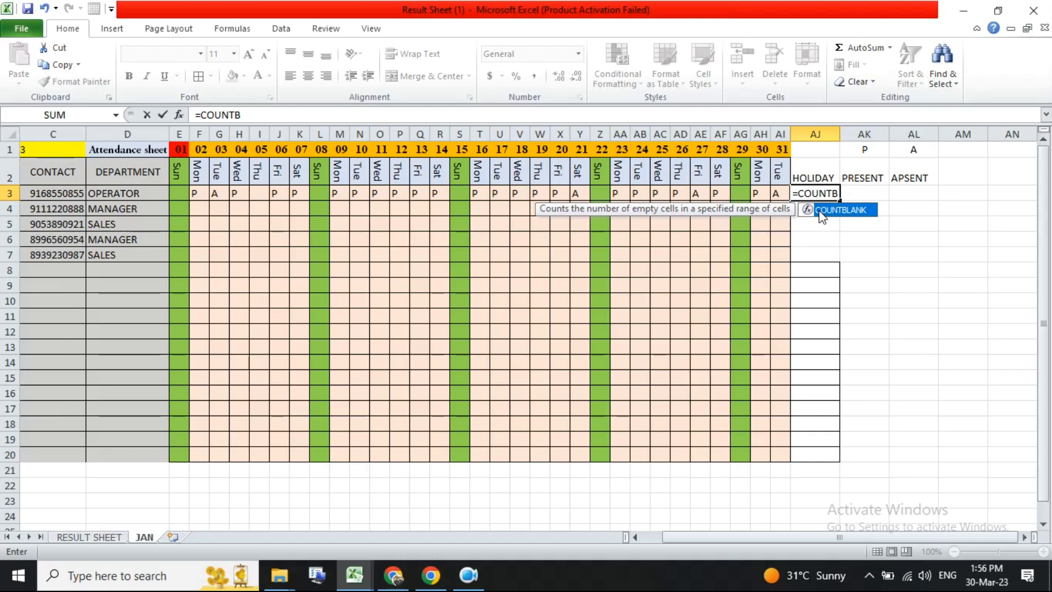
pyautogui.doubleClick(838, 209)
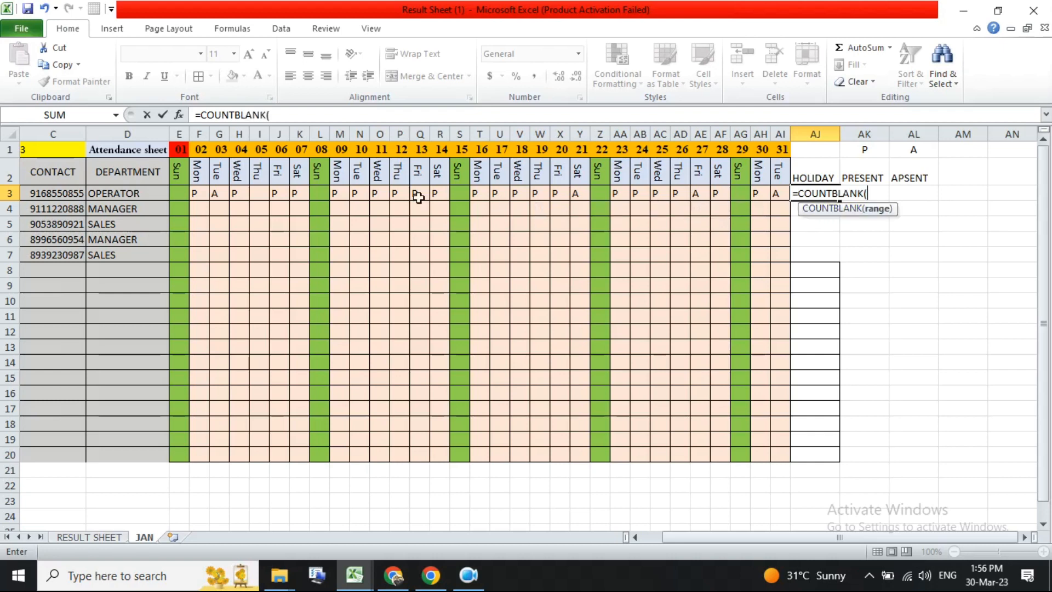
pyautogui.moveTo(176, 193); pyautogui.dragTo(243, 197)
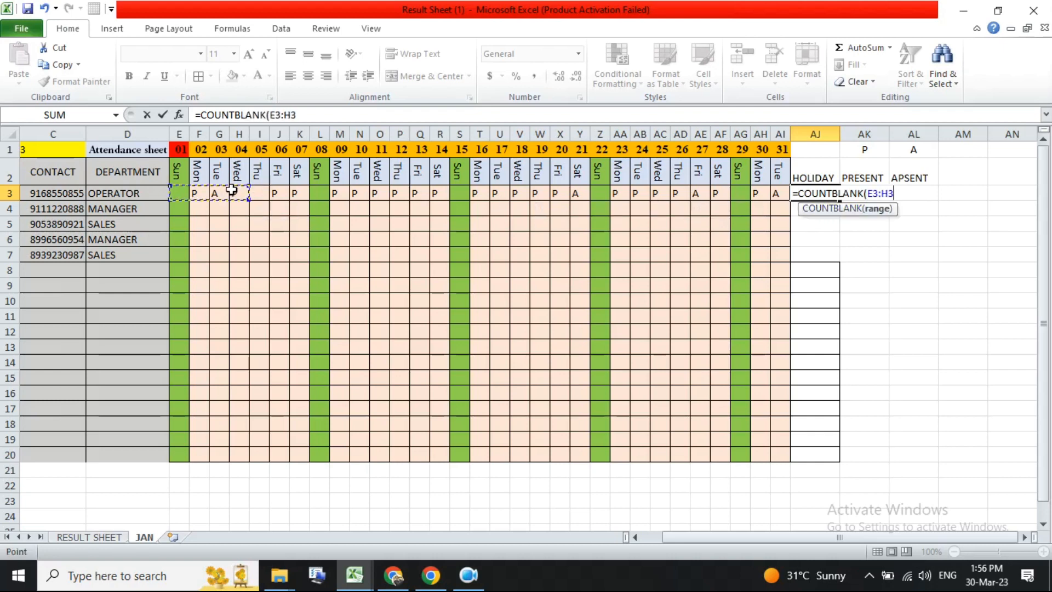
pyautogui.press('Escape')
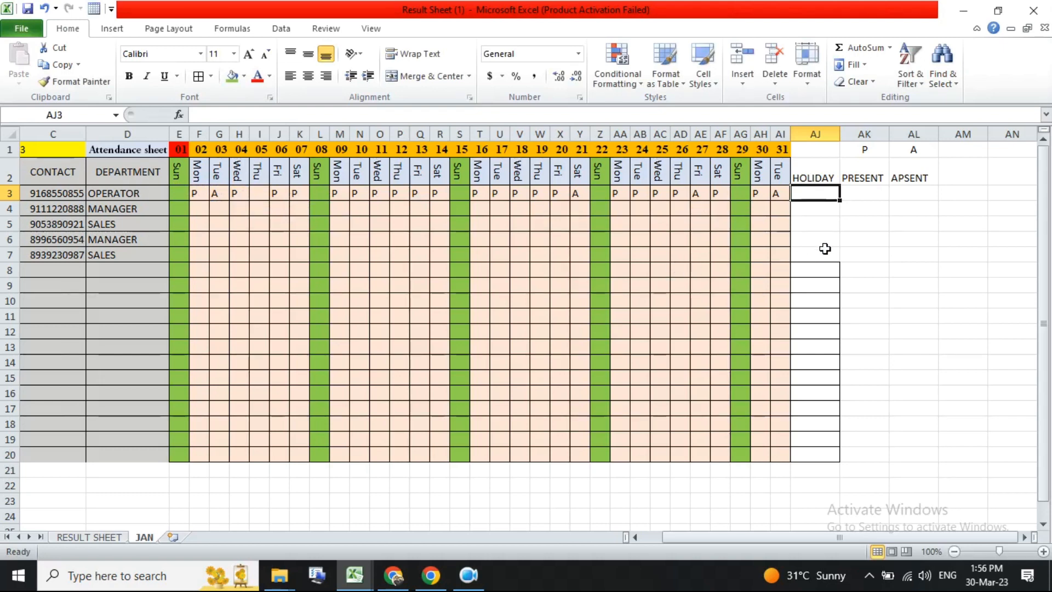
# - Enter =COUNTBLANK(E3:AI3) in AJ3 as the holiday count and fill it down to AJ20
pyautogui.write('=')
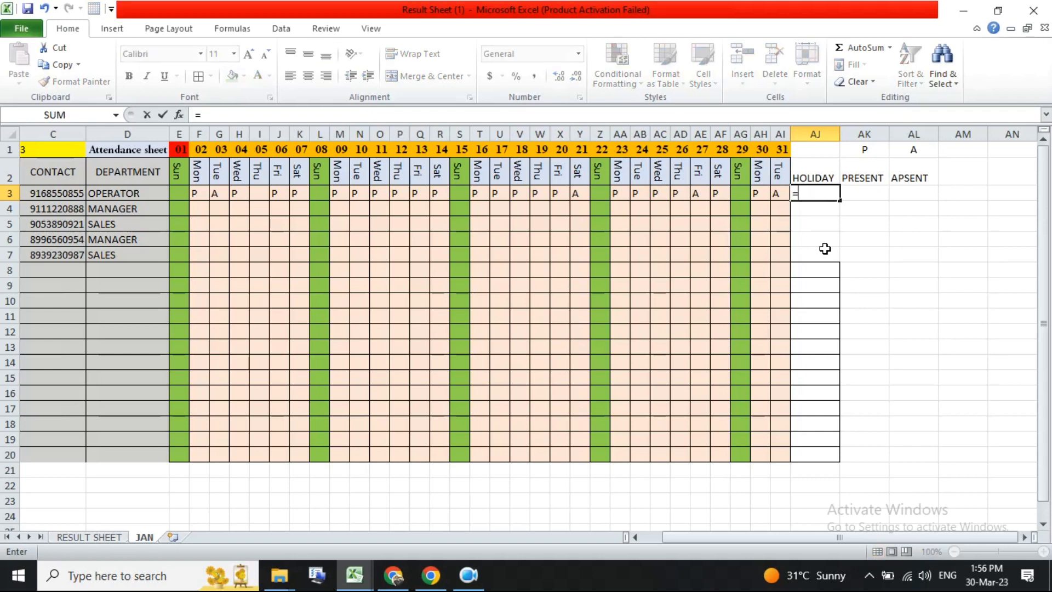
pyautogui.write('COUNTB')
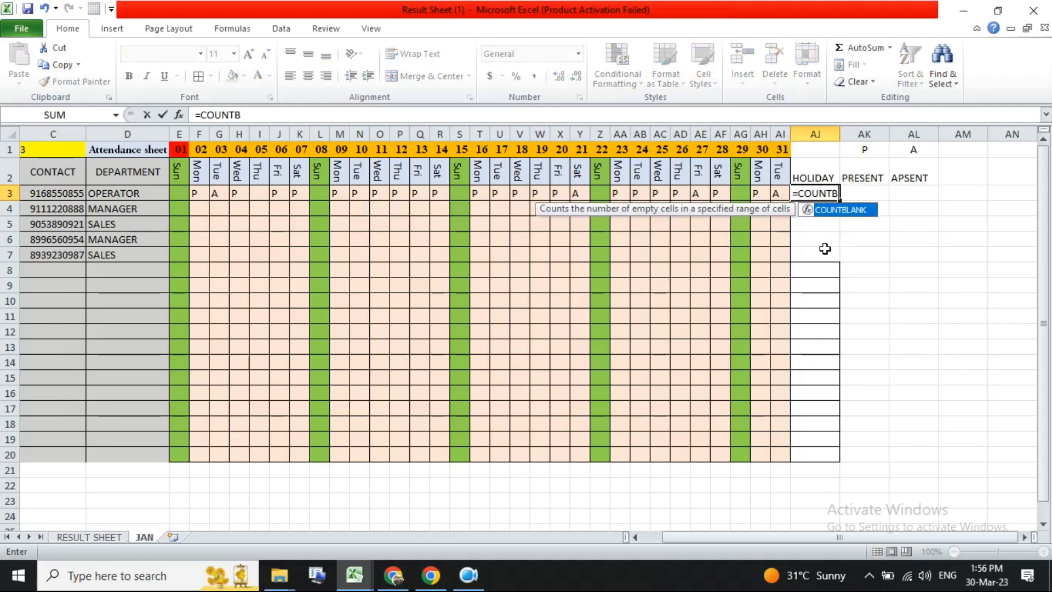
pyautogui.doubleClick(857, 213)
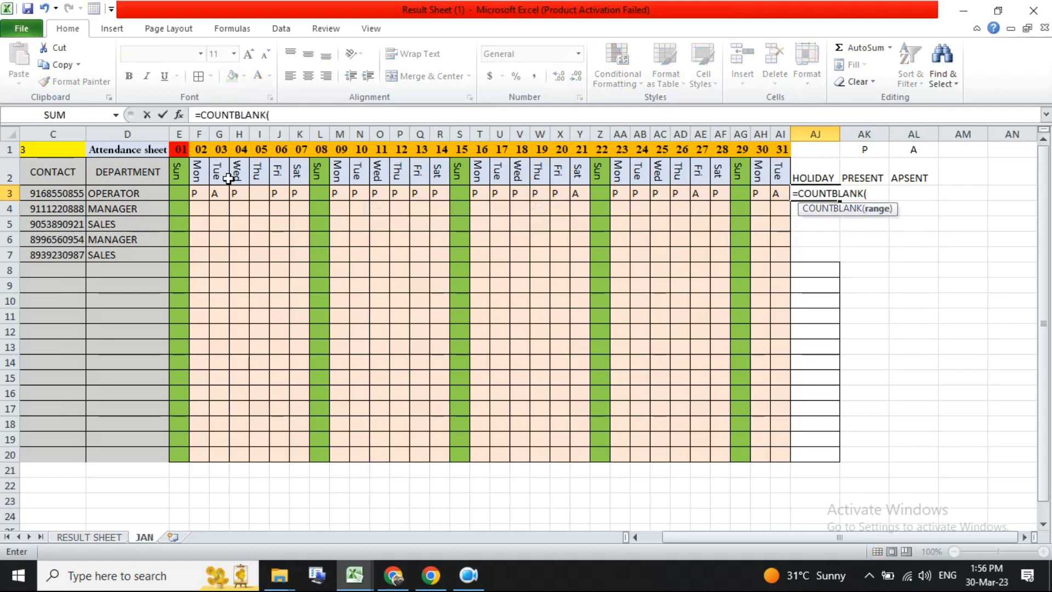
pyautogui.moveTo(176, 193); pyautogui.dragTo(773, 195)
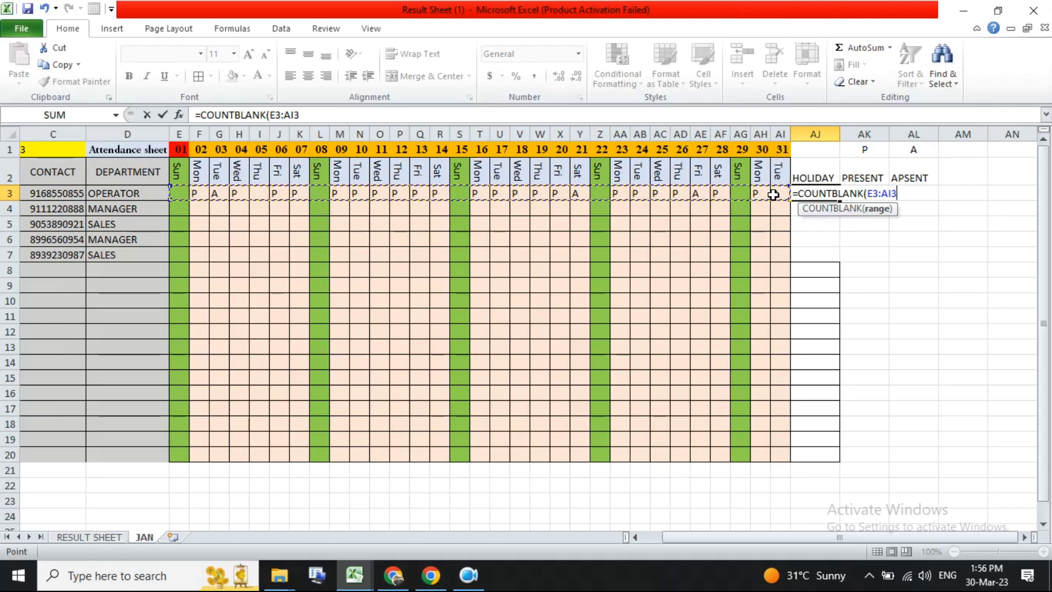
pyautogui.write(')')
pyautogui.press('Return')
pyautogui.click(831, 191)
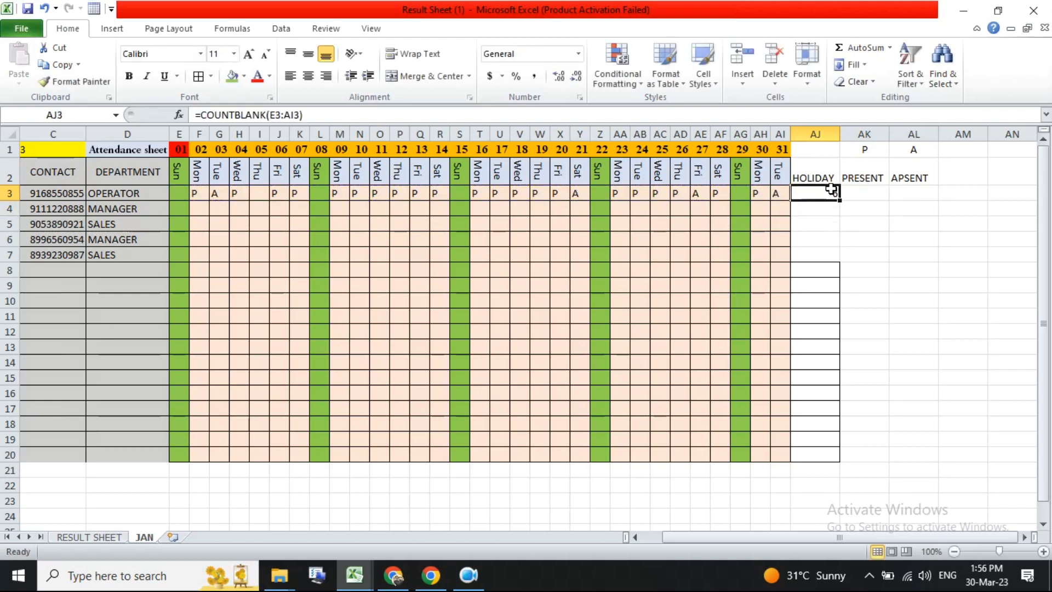
pyautogui.moveTo(842, 203); pyautogui.dragTo(840, 459)
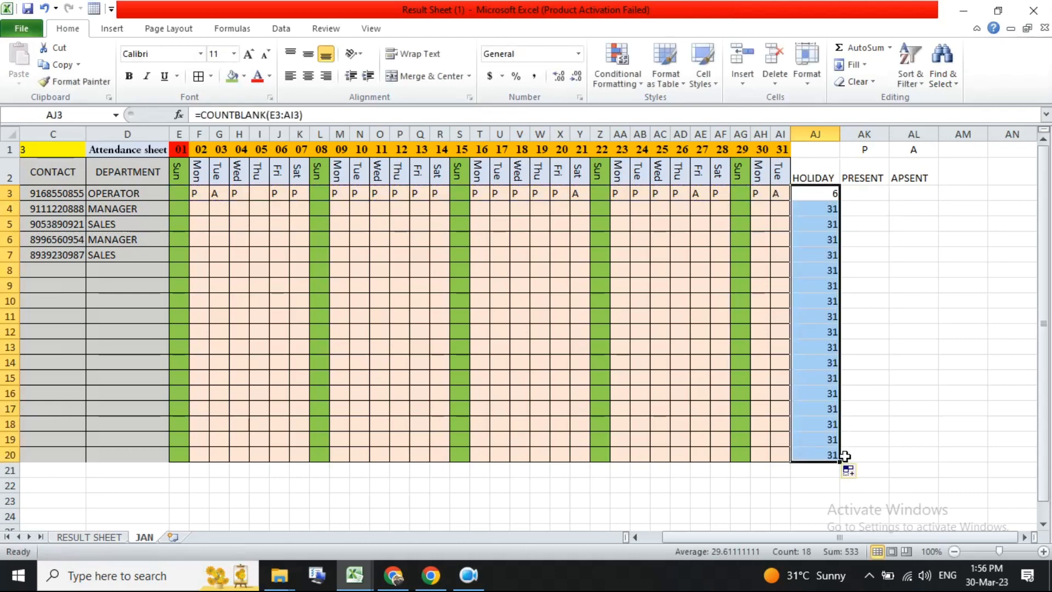
# - Mark the second employee present with P for days 02 to 07 in row 4
pyautogui.moveTo(824, 209); pyautogui.dragTo(805, 459)
pyautogui.click(198, 211)
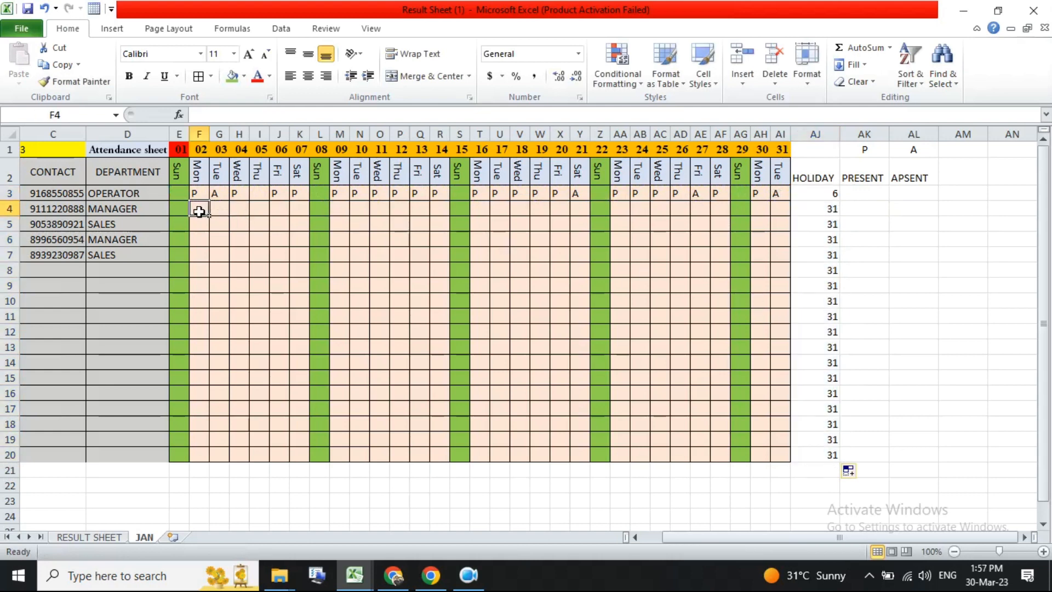
pyautogui.write('P')
pyautogui.press('Tab')
pyautogui.write('A')
pyautogui.press('Tab')
pyautogui.write('P')
pyautogui.press('Tab')
pyautogui.press('Left')
pyautogui.press('Left')
pyautogui.write('P')
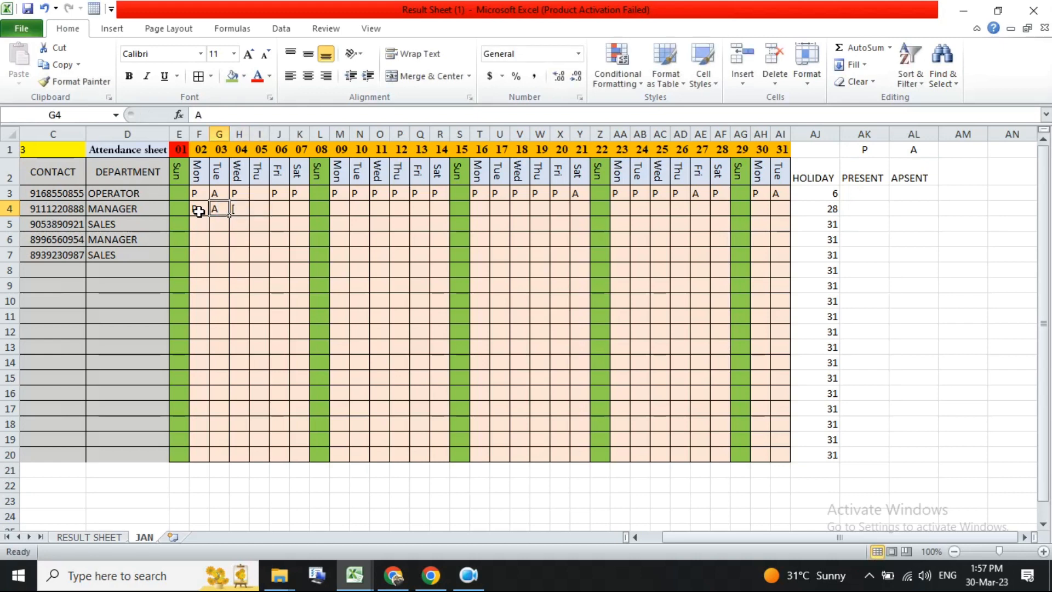
pyautogui.press('Tab')
pyautogui.press('Tab')
pyautogui.write('P')
pyautogui.press('Tab')
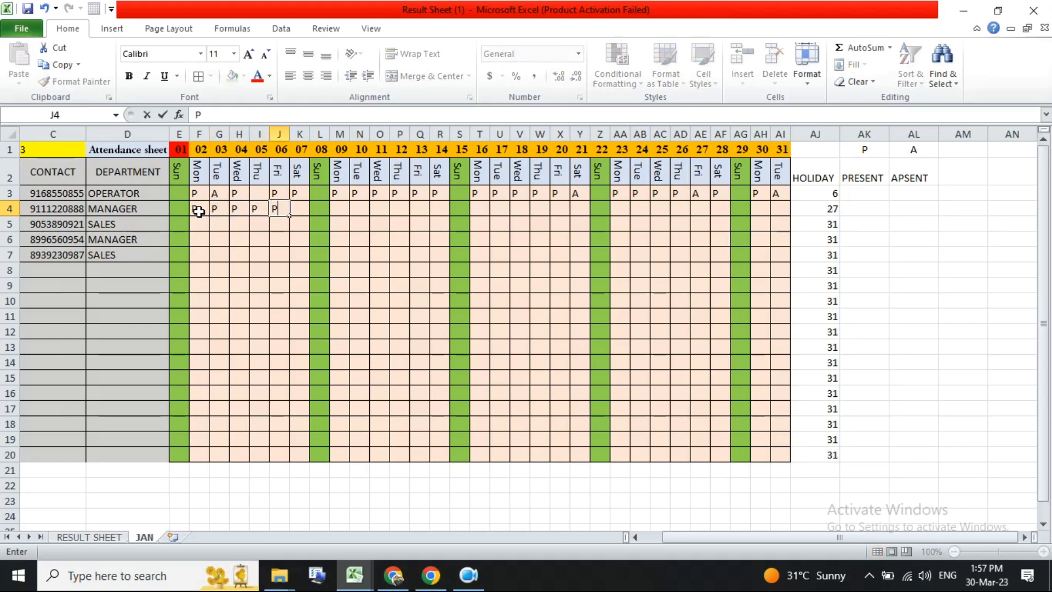
pyautogui.write('P')
# - Enter A for day 09 and P for days 10 to 14 in the second employee's row
pyautogui.press('Tab')
pyautogui.write('P')
pyautogui.press('Tab')
pyautogui.press('Tab')
pyautogui.write('A')
pyautogui.press('Tab')
pyautogui.write('P')
pyautogui.press('Tab')
pyautogui.write('P')
# - Enter the second employee's marks for days 19 to 27: P, A, P, skip Sunday, P, P, A, A, A
pyautogui.press('Tab')
pyautogui.write('P')
pyautogui.press('Tab')
pyautogui.write('P')
pyautogui.press('Tab')
pyautogui.write('P')
pyautogui.press('Tab')
pyautogui.press('Tab')
pyautogui.press('Tab')
pyautogui.press('Tab')
pyautogui.press('Tab')
pyautogui.write('P')
pyautogui.press('Tab')
pyautogui.write('A')
pyautogui.press('Tab')
pyautogui.write('P')
pyautogui.press('Tab')
pyautogui.press('Tab')
pyautogui.write('P')
pyautogui.press('Tab')
pyautogui.write('P')
pyautogui.press('Tab')
pyautogui.write('A')
pyautogui.press('Tab')
pyautogui.write('A')
# - Mark day 28 as A and days 30 and 31 as P for the second employee
pyautogui.press('Tab')
pyautogui.write('A')
pyautogui.press('Tab')
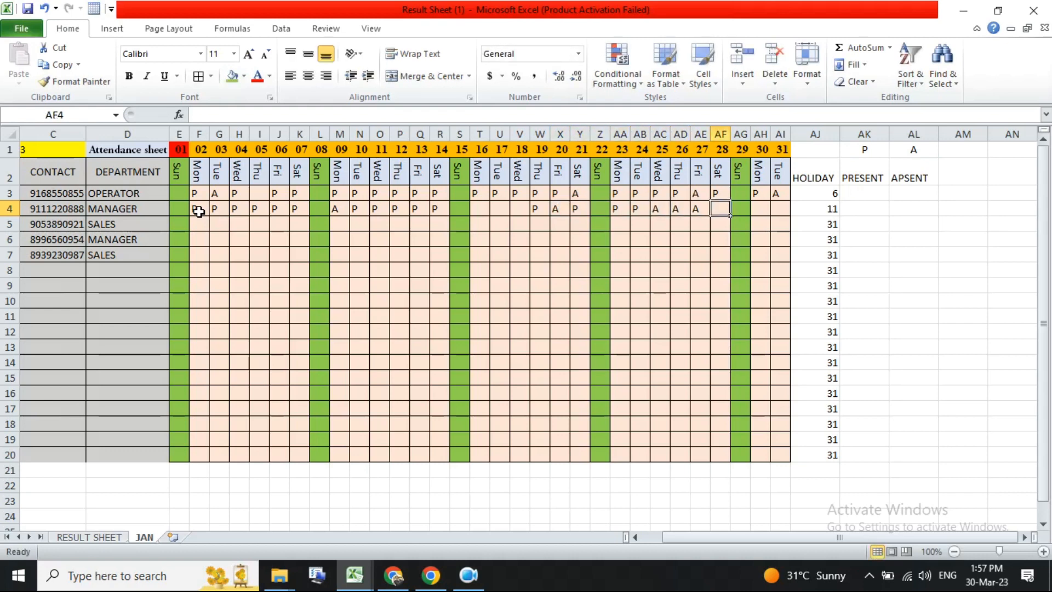
pyautogui.write('A')
pyautogui.press('Tab')
pyautogui.press('Tab')
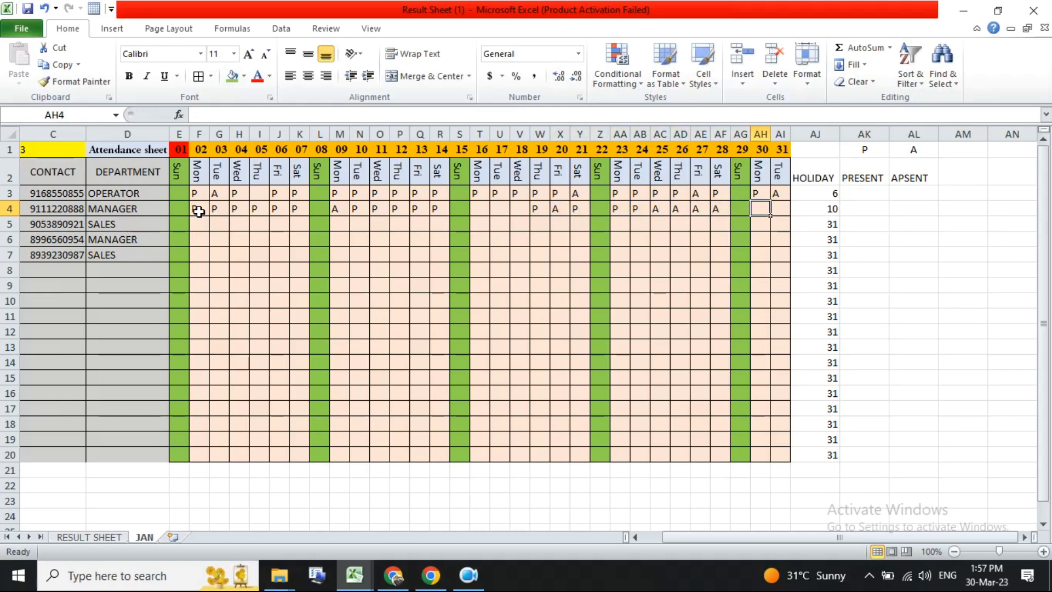
pyautogui.write('P')
pyautogui.press('Tab')
# - Mark day 16 as P in the second employee's row
pyautogui.write('P')
pyautogui.press('Tab')
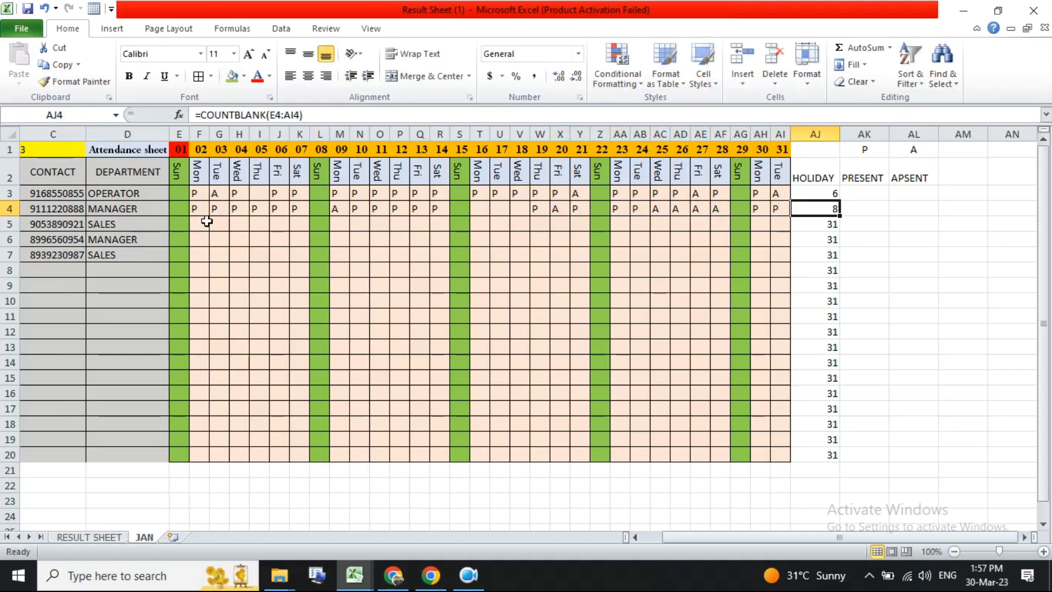
pyautogui.moveTo(475, 209); pyautogui.dragTo(536, 212)
pyautogui.write('P')
pyautogui.press('Tab')
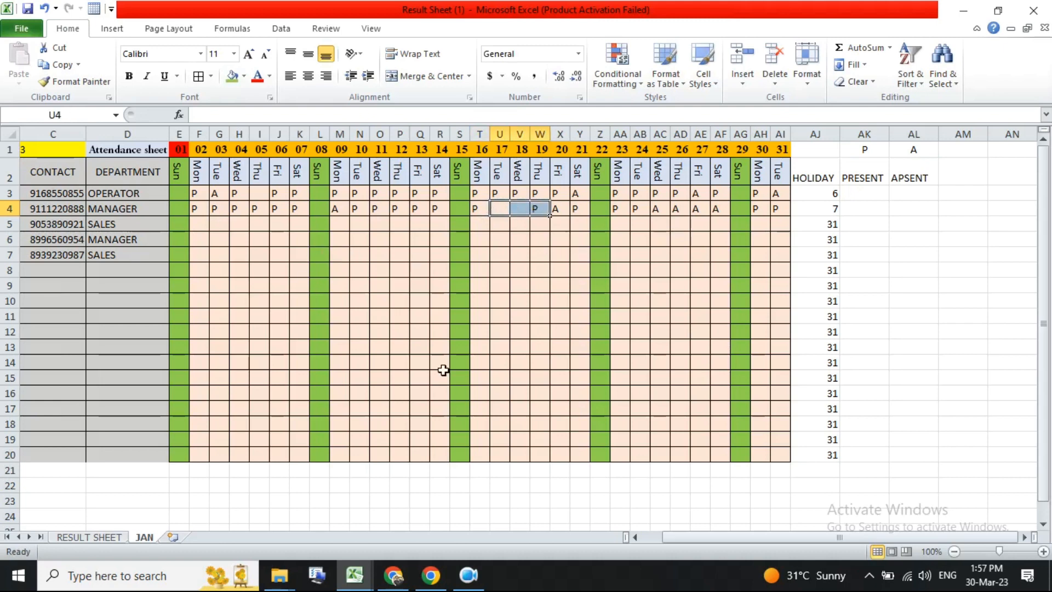
# - Inspect the HOLIDAY formula cells for the first two employees
pyautogui.click(830, 208)
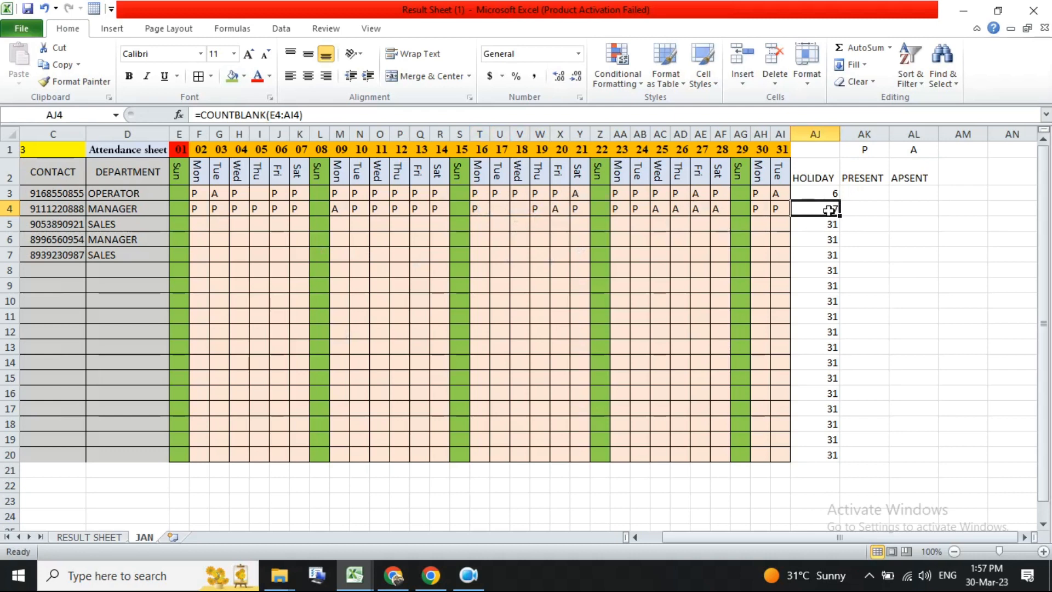
pyautogui.click(833, 186)
pyautogui.click(825, 207)
pyautogui.click(824, 191)
pyautogui.click(821, 206)
pyautogui.click(826, 149)
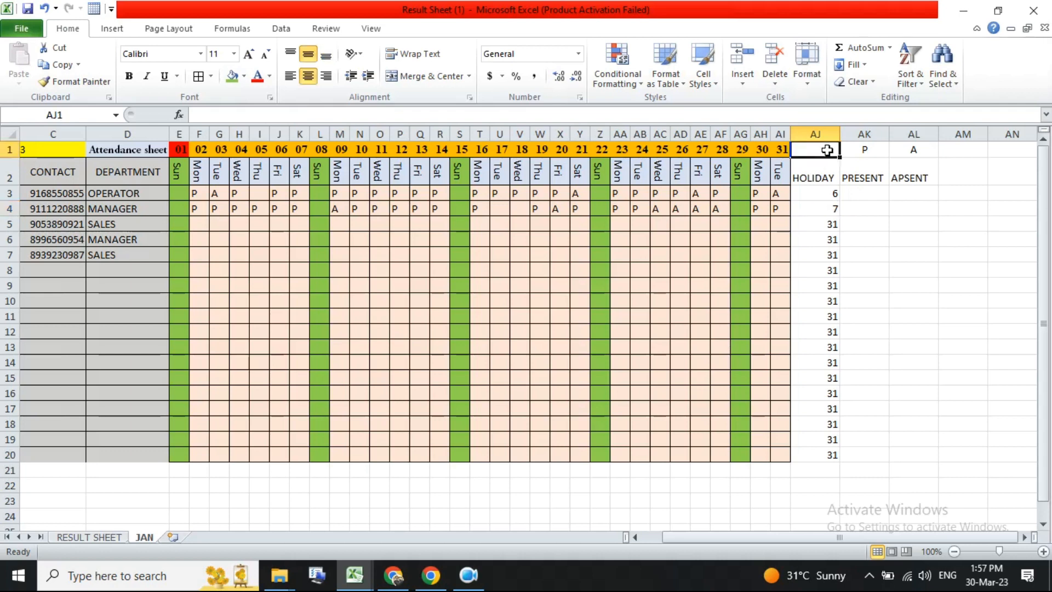
# - Enter H as the holiday code heading the HOLIDAY column
pyautogui.write('H')
pyautogui.press('BackSpace')
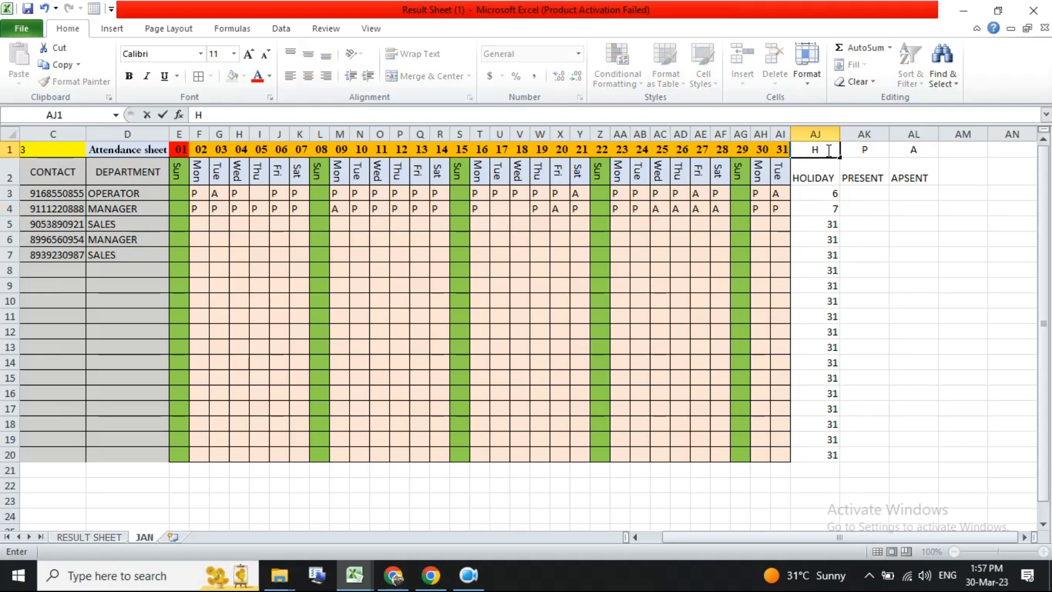
pyautogui.press('Return')
pyautogui.click(829, 150)
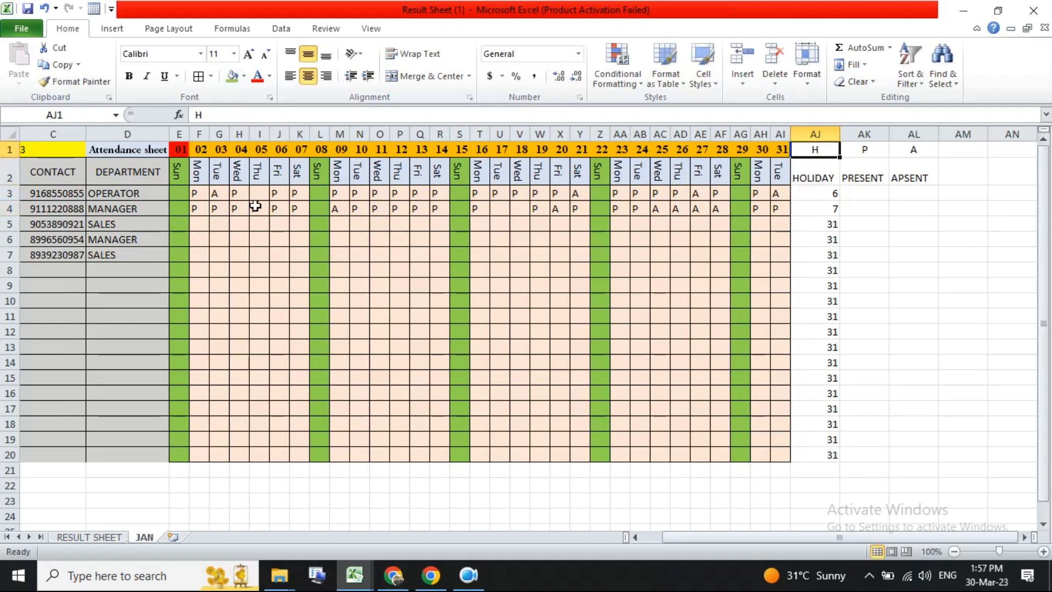
# - Mark days 1, 5, 8 and 15 as H for the first employee and Sundays 1, 8 and 15 for the second
pyautogui.click(182, 197)
pyautogui.write('H')
pyautogui.press('Return')
pyautogui.write('H')
pyautogui.click(260, 192)
pyautogui.write('H')
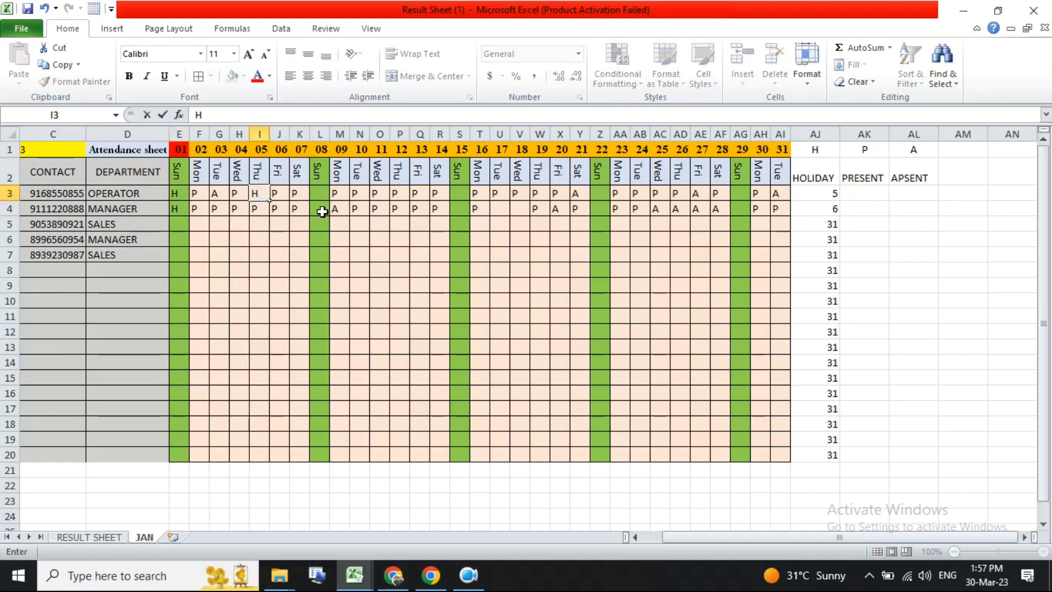
pyautogui.click(321, 194)
pyautogui.write('H')
pyautogui.press('Return')
pyautogui.click(459, 195)
pyautogui.write('H')
pyautogui.press('Return')
pyautogui.write('H')
pyautogui.click(317, 208)
pyautogui.write('H')
# - Mark Sundays 22 and 29 as H for both employees, and days 5, 17 and 18 for the second employee
pyautogui.click(597, 192)
pyautogui.write('H')
pyautogui.press('Return')
pyautogui.write('H')
pyautogui.click(737, 198)
pyautogui.write('H')
pyautogui.press('Return')
pyautogui.write('H')
pyautogui.click(500, 208)
pyautogui.write('H')
pyautogui.click(521, 208)
pyautogui.write('H')
pyautogui.click(258, 209)
pyautogui.write('H')
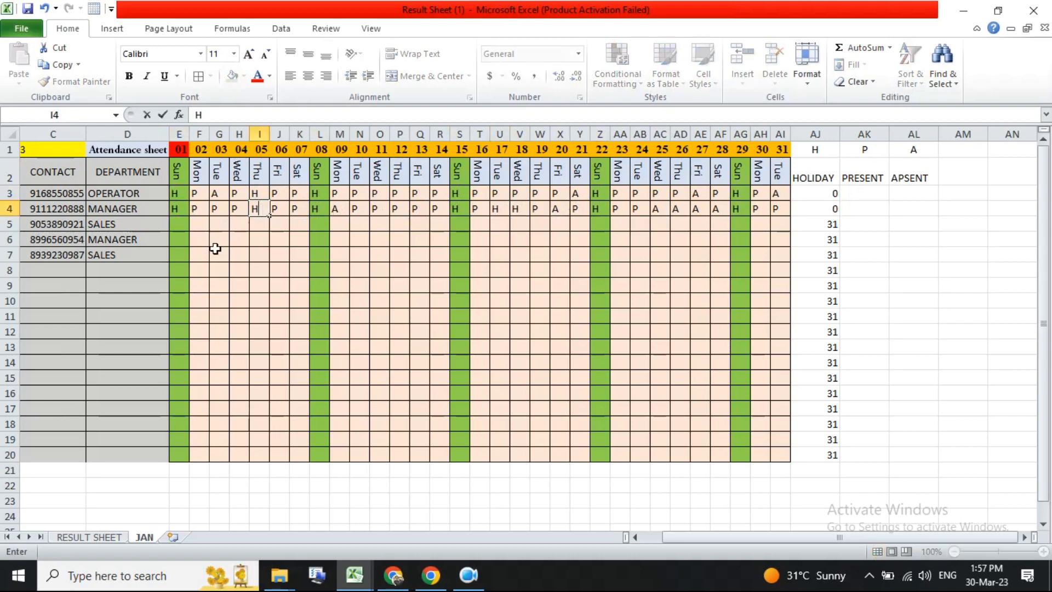
# - Fill H down every Sunday column (days 1, 8, 15, 22, 29) through row 20
pyautogui.click(437, 303)
pyautogui.moveTo(178, 194); pyautogui.dragTo(179, 207)
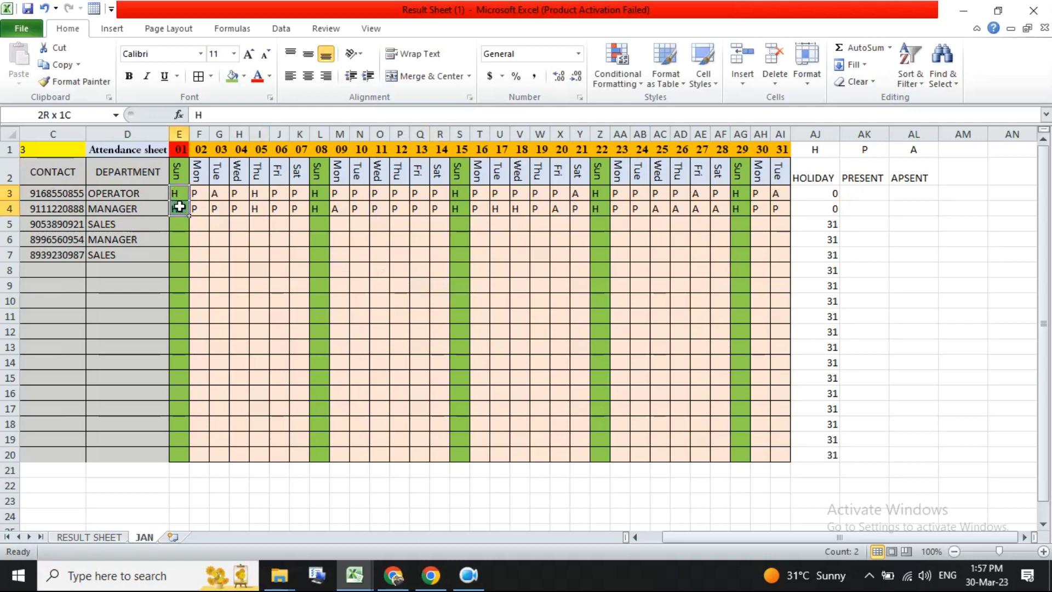
pyautogui.doubleClick(188, 215)
pyautogui.moveTo(320, 195); pyautogui.dragTo(325, 207)
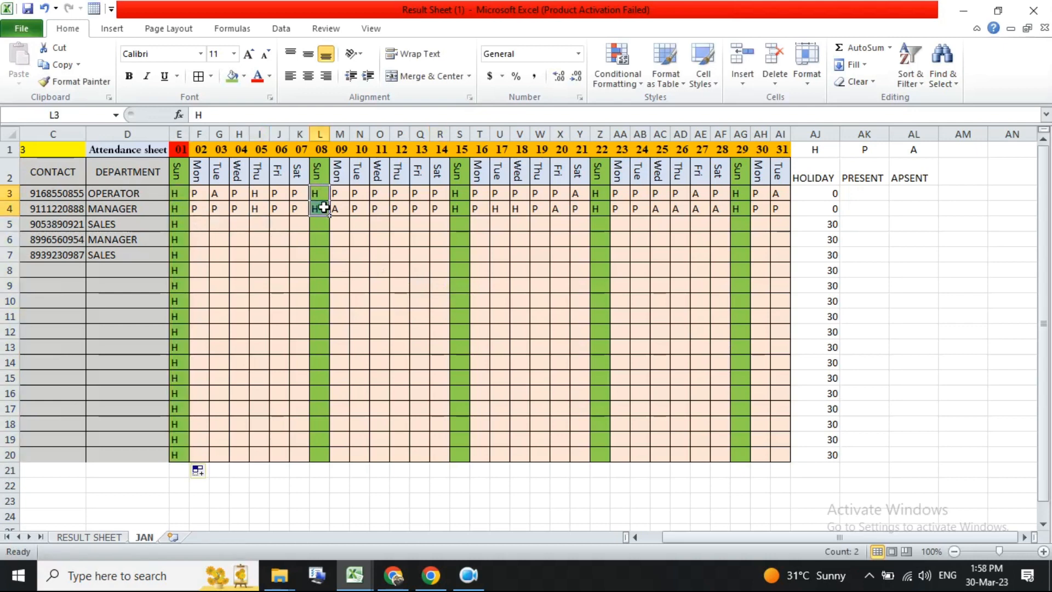
pyautogui.doubleClick(329, 216)
pyautogui.click(460, 196)
pyautogui.moveTo(460, 196); pyautogui.dragTo(462, 209)
pyautogui.doubleClick(470, 216)
pyautogui.moveTo(599, 193); pyautogui.dragTo(603, 203)
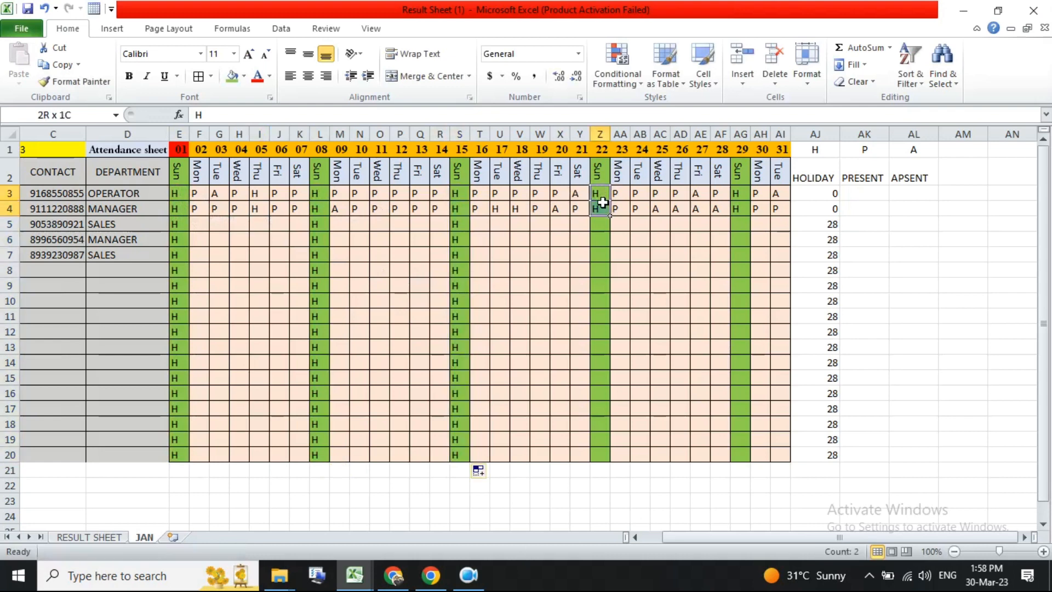
pyautogui.doubleClick(610, 216)
pyautogui.moveTo(737, 194); pyautogui.dragTo(735, 201)
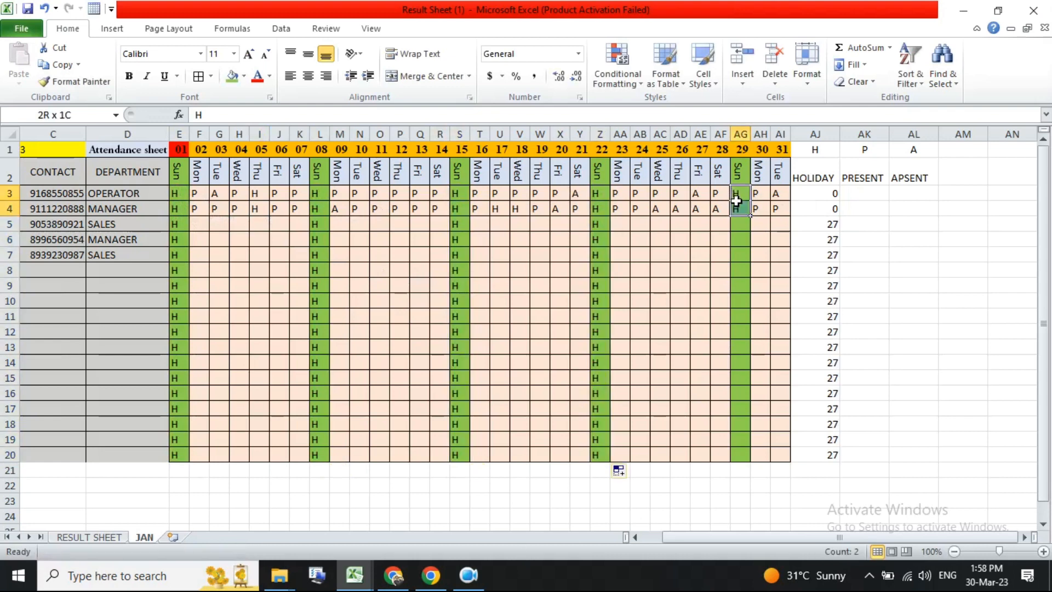
pyautogui.doubleClick(750, 215)
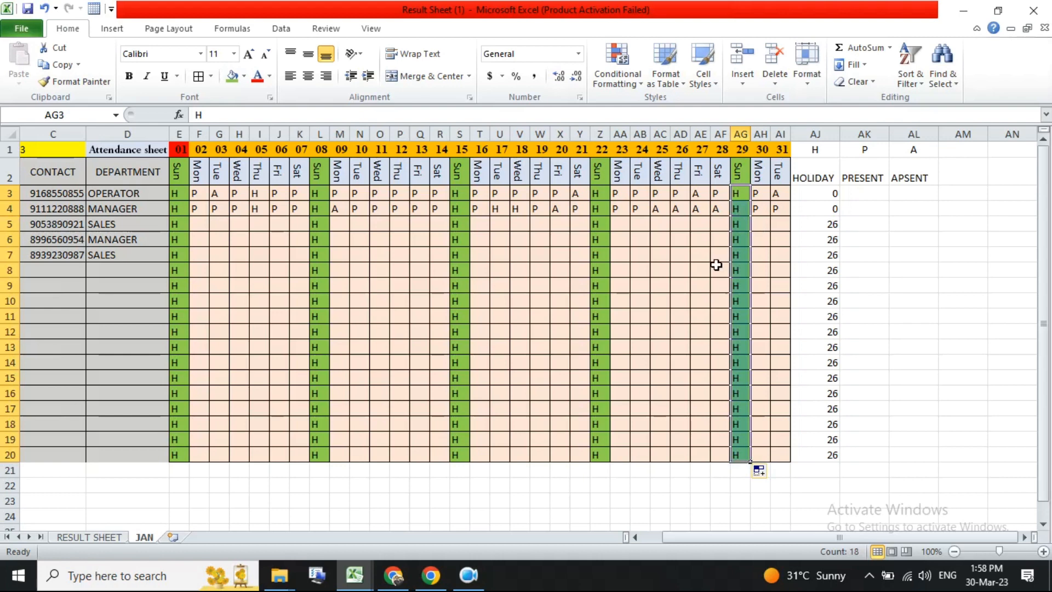
# - Replace the first employee's HOLIDAY formula with =COUNTIF(E3:AI3,AJ1)
pyautogui.click(833, 197)
pyautogui.click(859, 234)
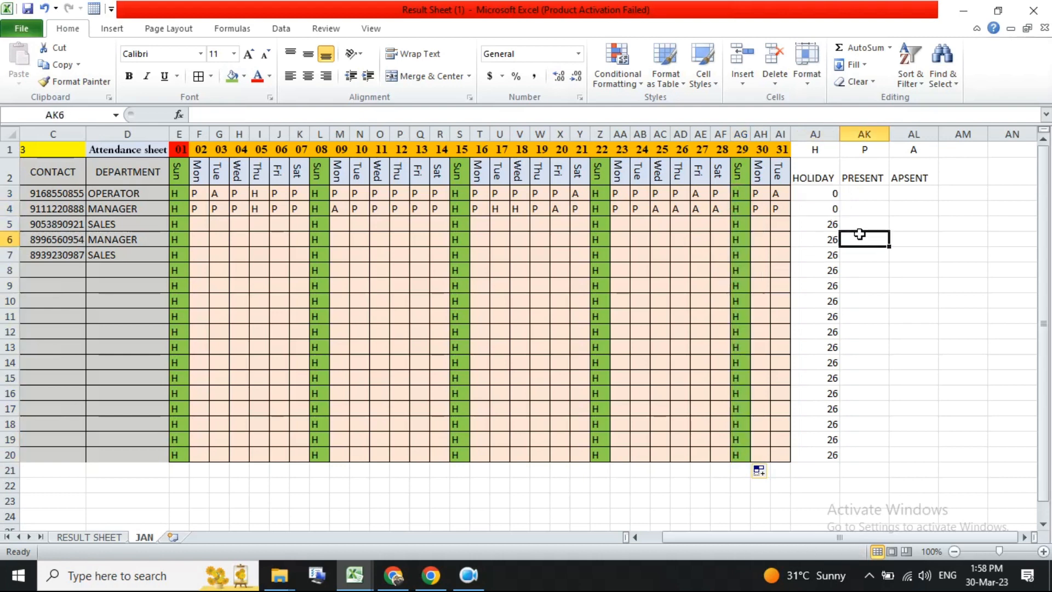
pyautogui.click(834, 196)
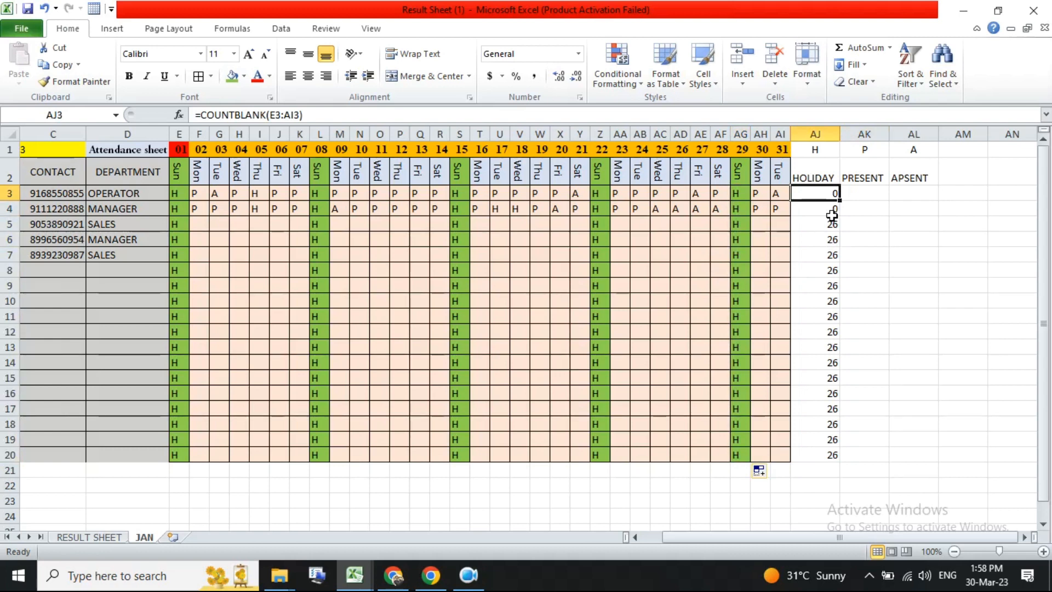
pyautogui.write('=')
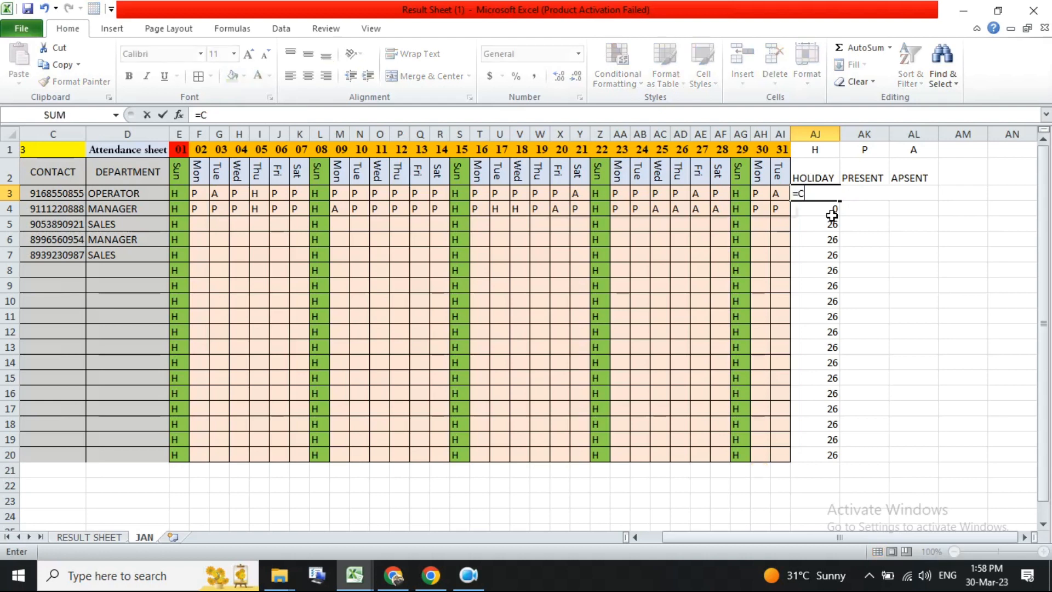
pyautogui.write('COUNTIF')
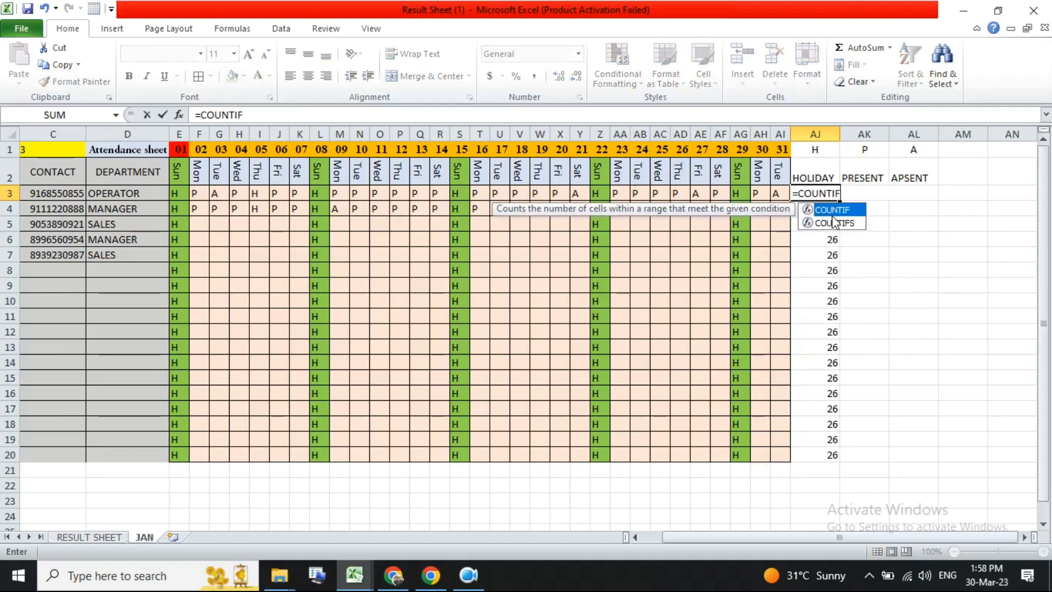
pyautogui.write('(')
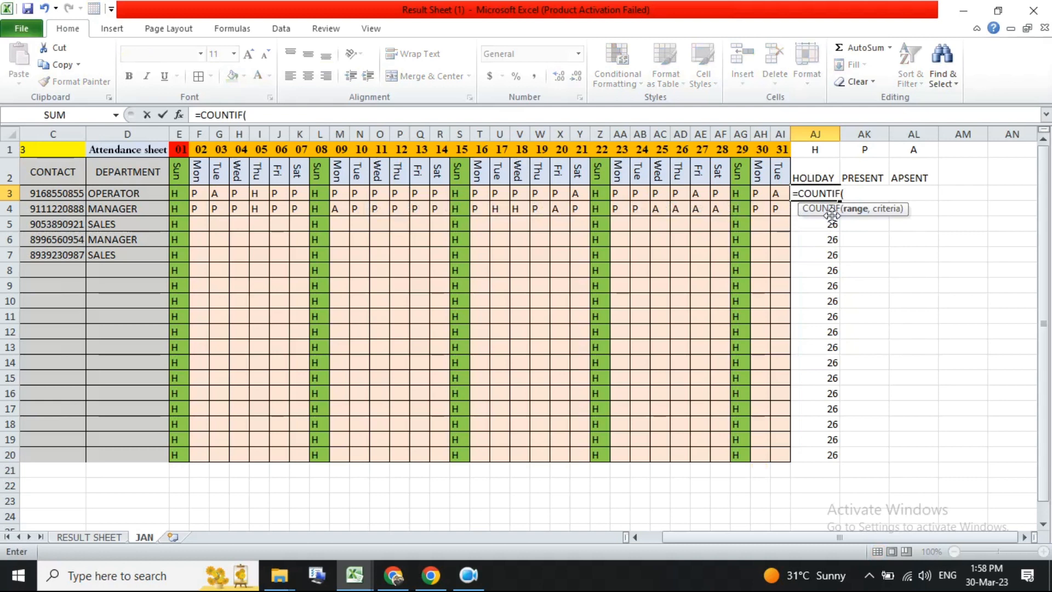
pyautogui.click(804, 191)
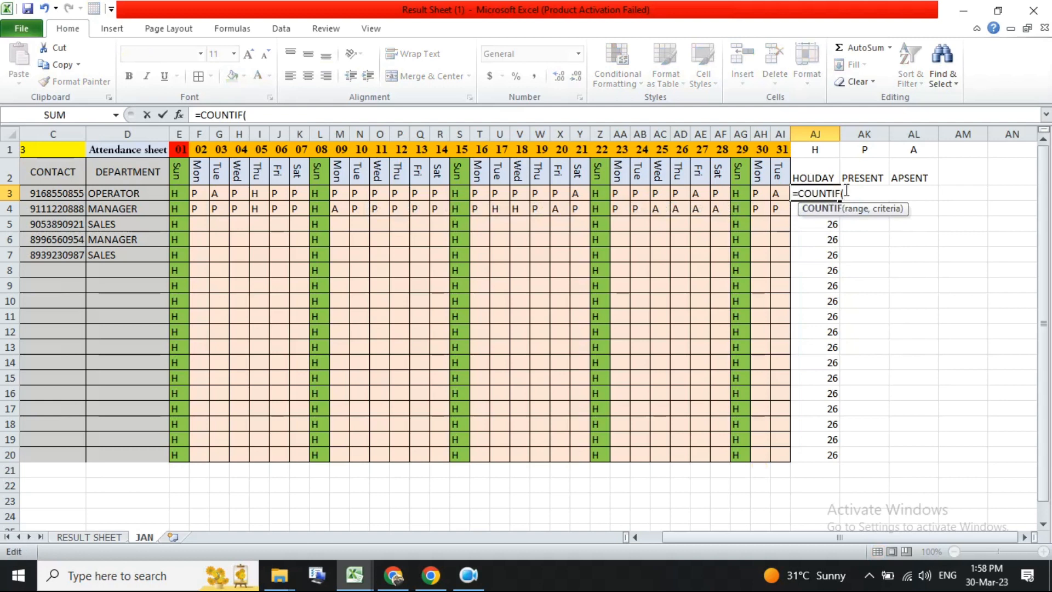
pyautogui.moveTo(174, 194); pyautogui.dragTo(779, 194)
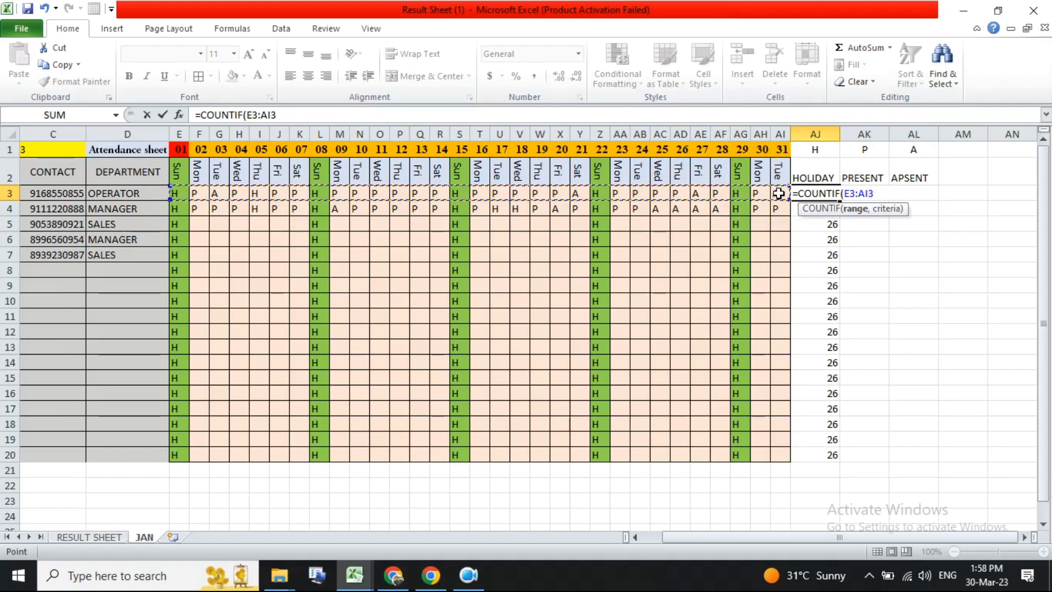
pyautogui.write(',')
pyautogui.press('BackSpace')
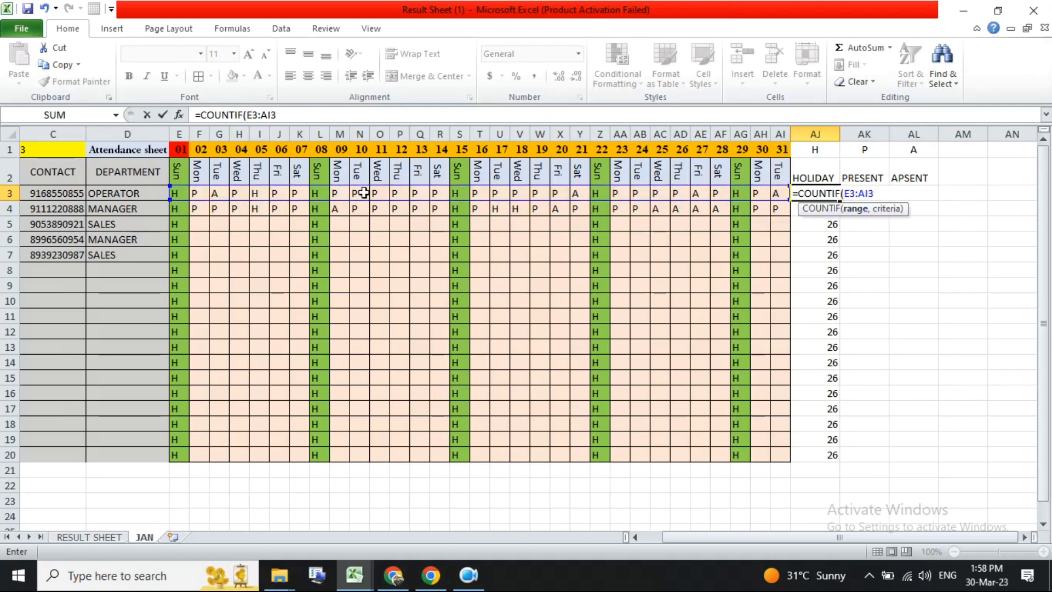
pyautogui.write(',')
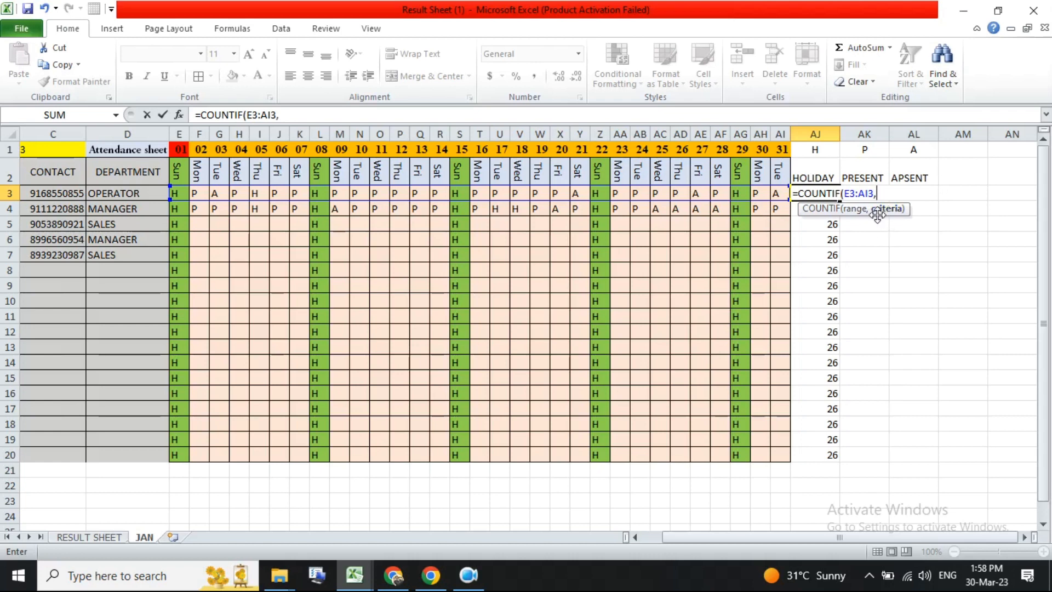
pyautogui.press('BackSpace')
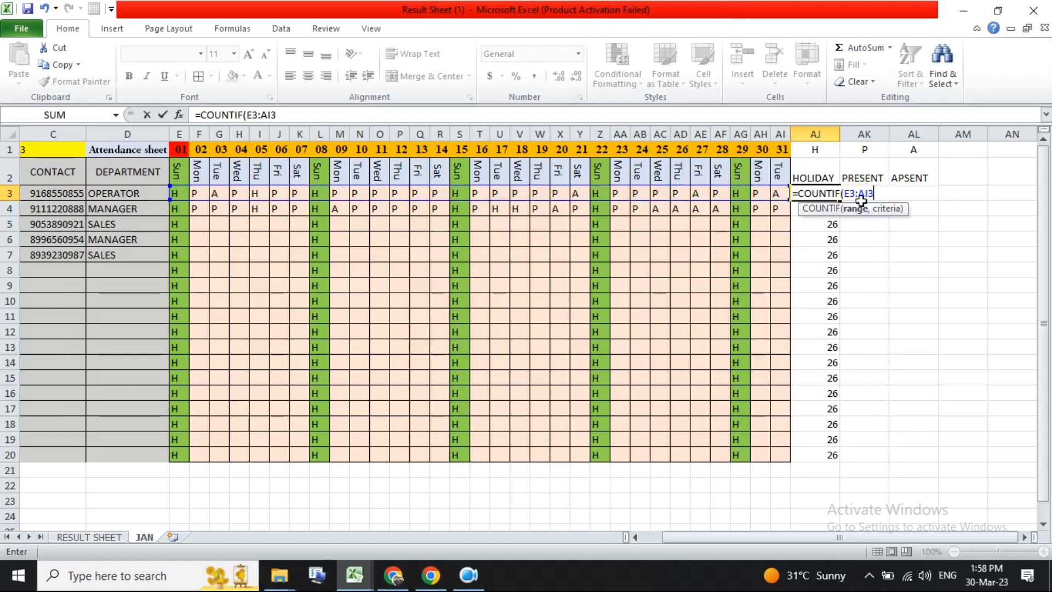
pyautogui.write(',')
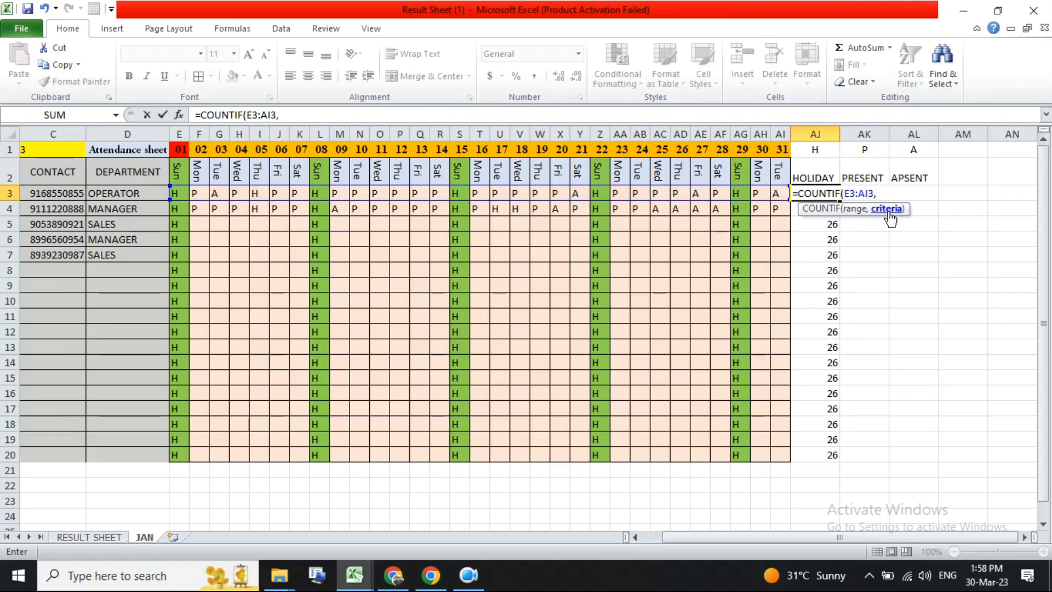
pyautogui.click(819, 147)
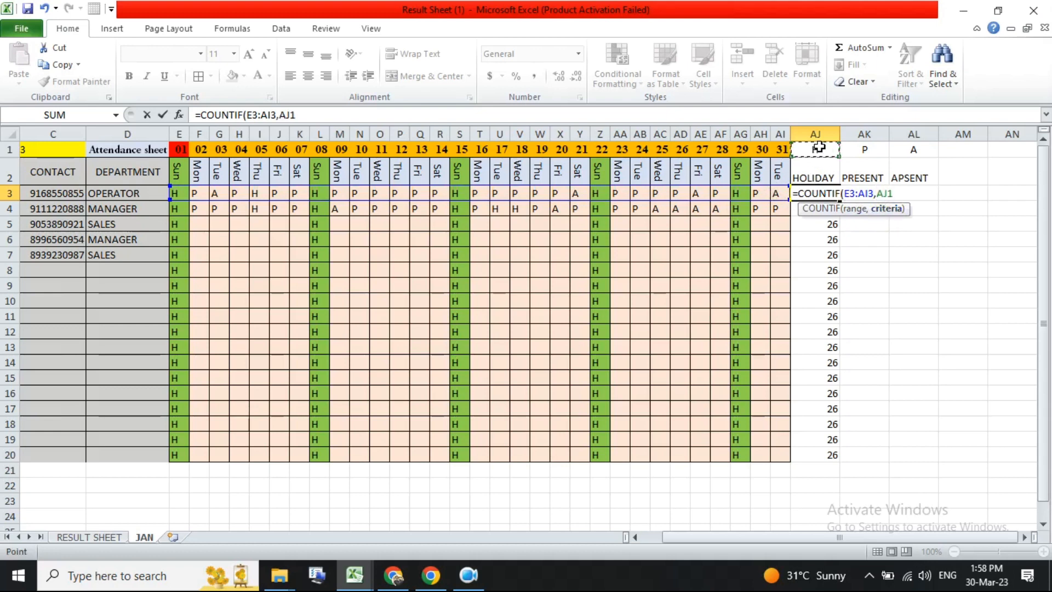
pyautogui.press('Return')
# - Fill the HOLIDAY formula down through row 20
pyautogui.click(836, 193)
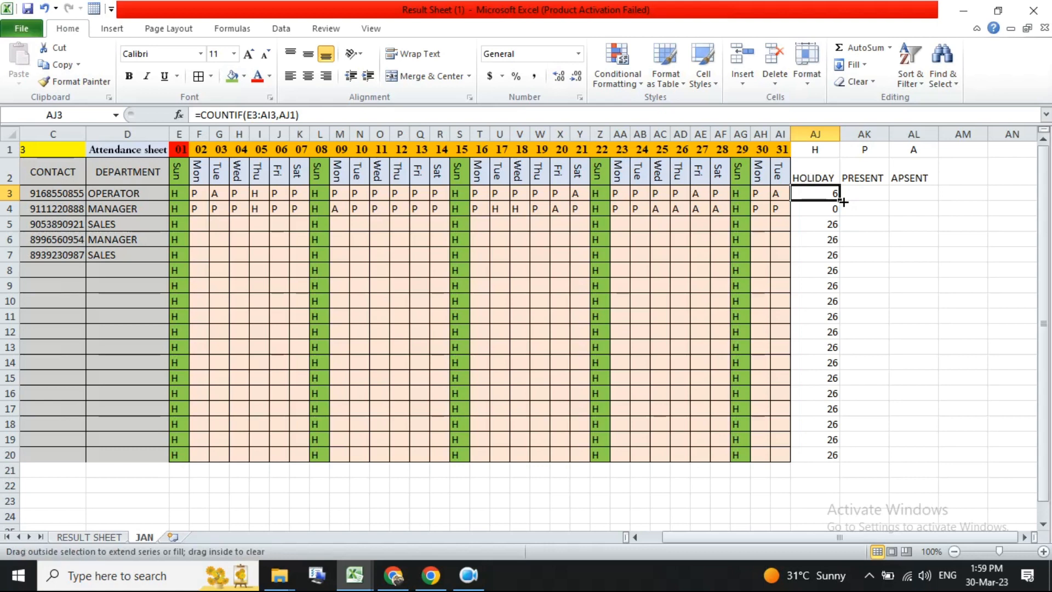
pyautogui.doubleClick(840, 201)
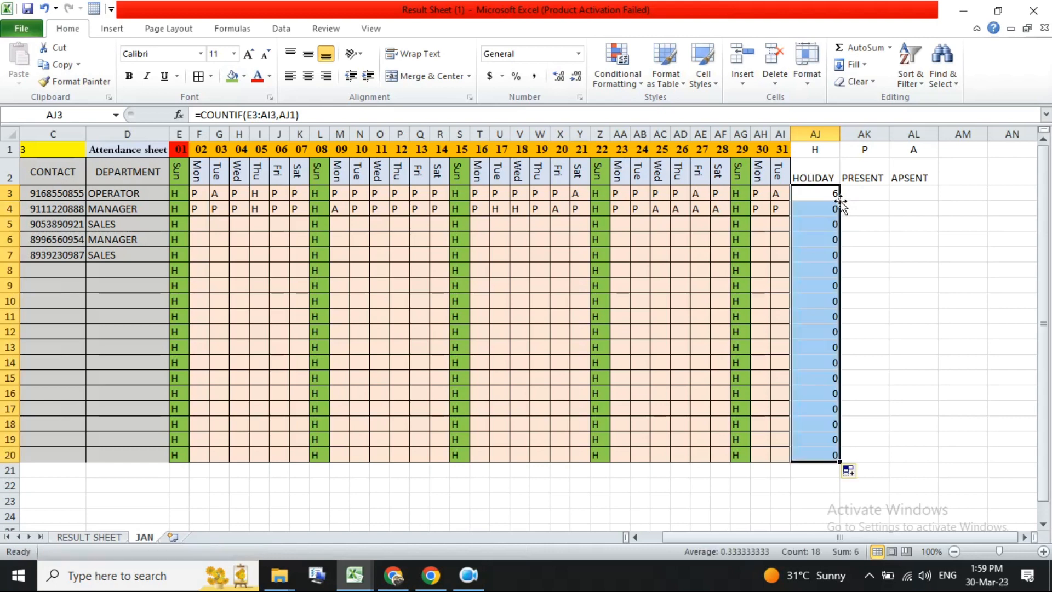
pyautogui.click(816, 223)
pyautogui.click(834, 197)
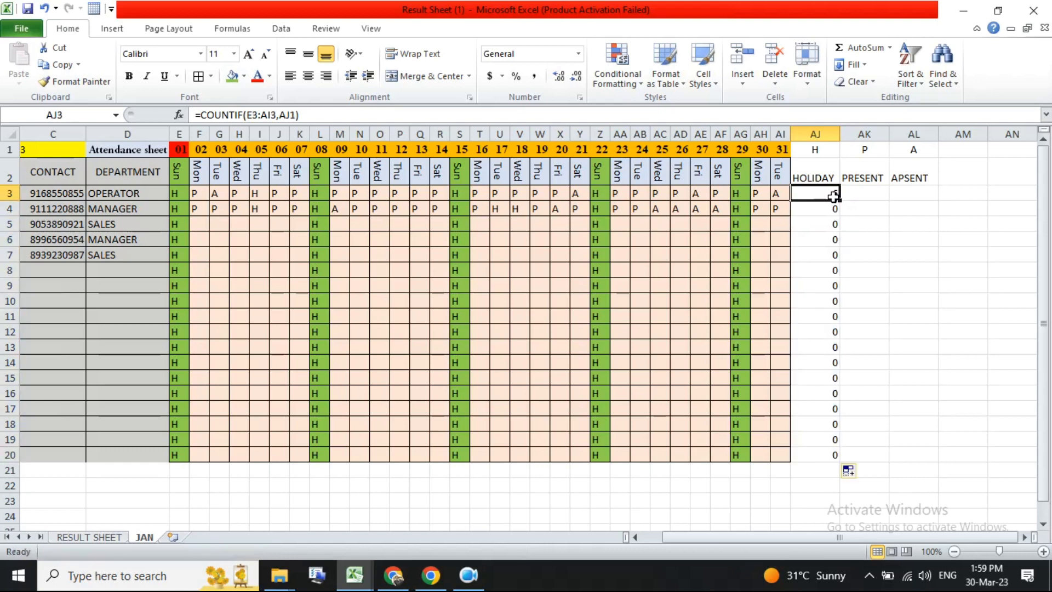
pyautogui.doubleClick(834, 196)
pyautogui.press('Escape')
pyautogui.moveTo(841, 202); pyautogui.dragTo(829, 462)
# - Make the criteria reference absolute as $AJ$1 in the first employee's HOLIDAY formula
pyautogui.click(826, 330)
pyautogui.click(826, 285)
pyautogui.click(825, 240)
pyautogui.click(826, 195)
pyautogui.doubleClick(827, 195)
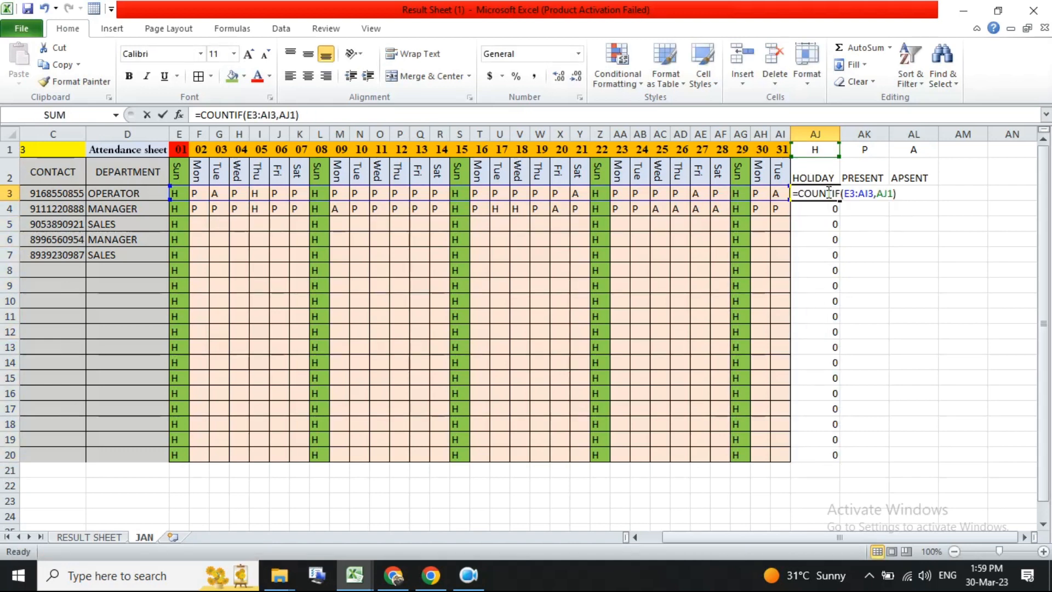
pyautogui.press('Escape')
pyautogui.doubleClick(881, 193)
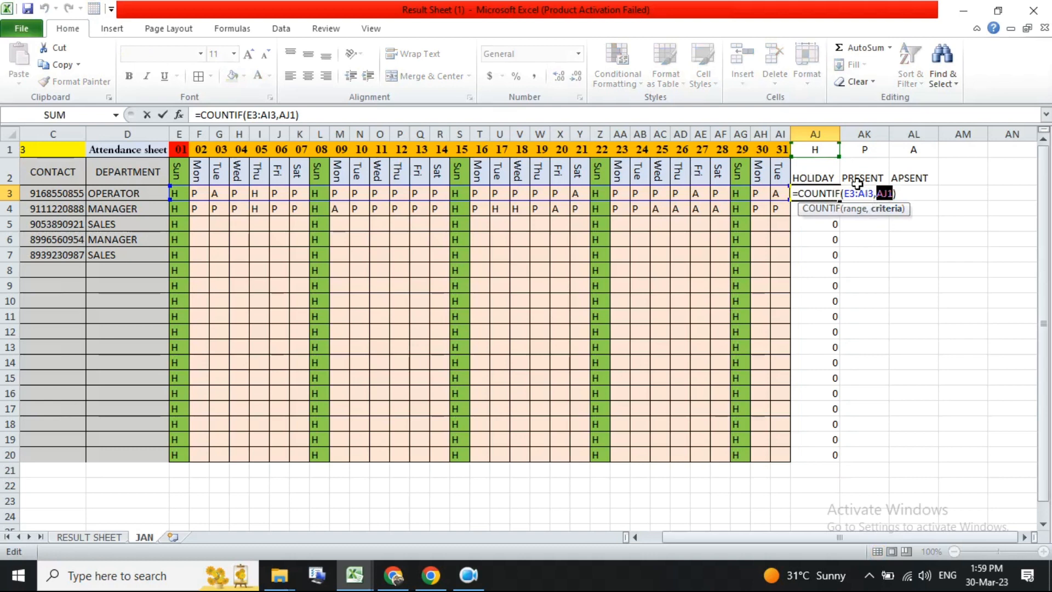
pyautogui.press('F4')
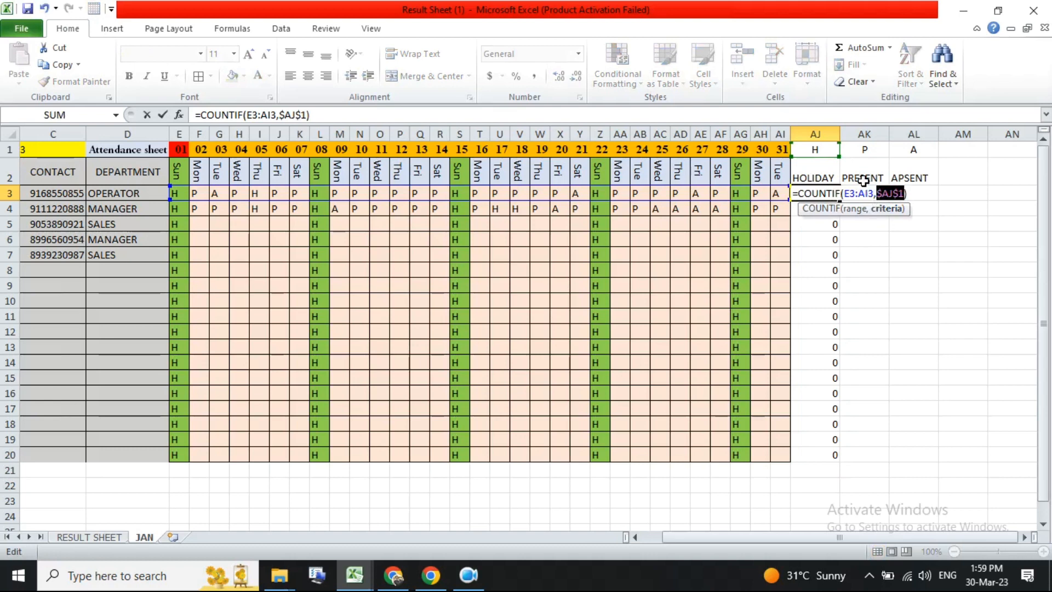
pyautogui.press('Return')
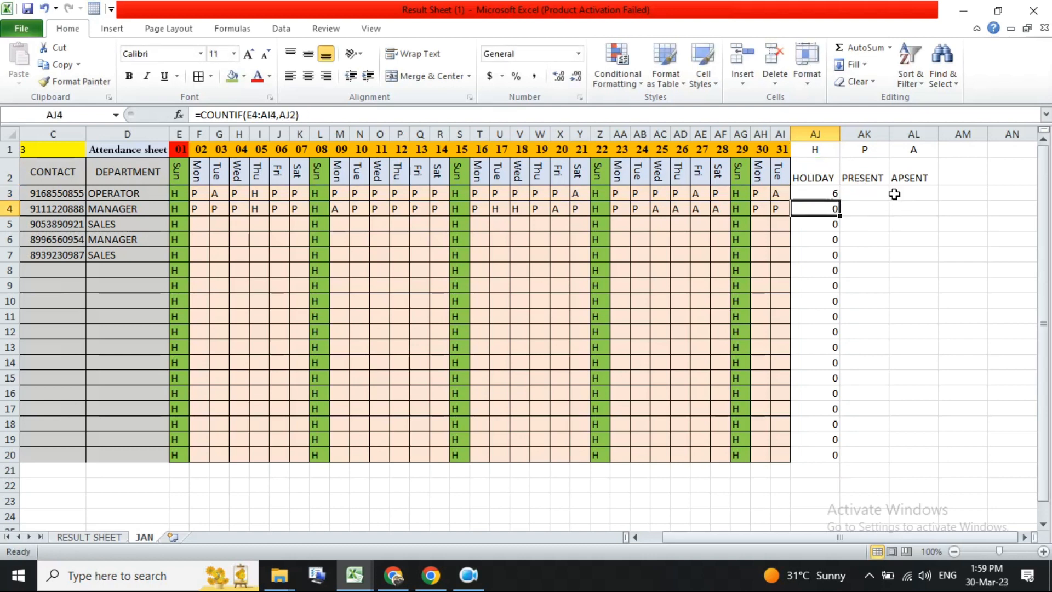
# - Fill the corrected HOLIDAY formula down through row 20
pyautogui.click(834, 195)
pyautogui.doubleClick(840, 202)
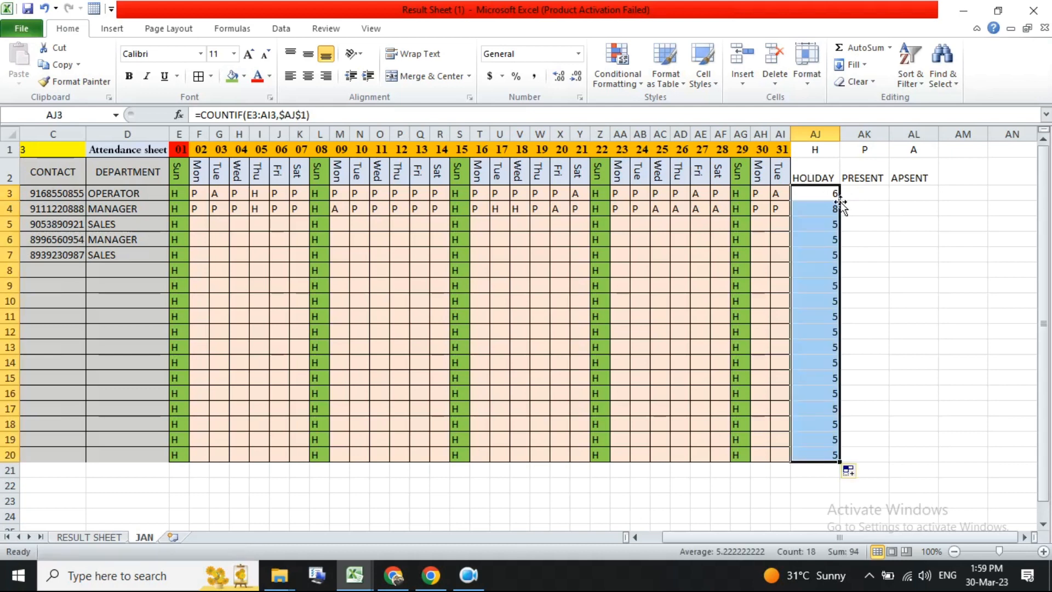
pyautogui.click(810, 256)
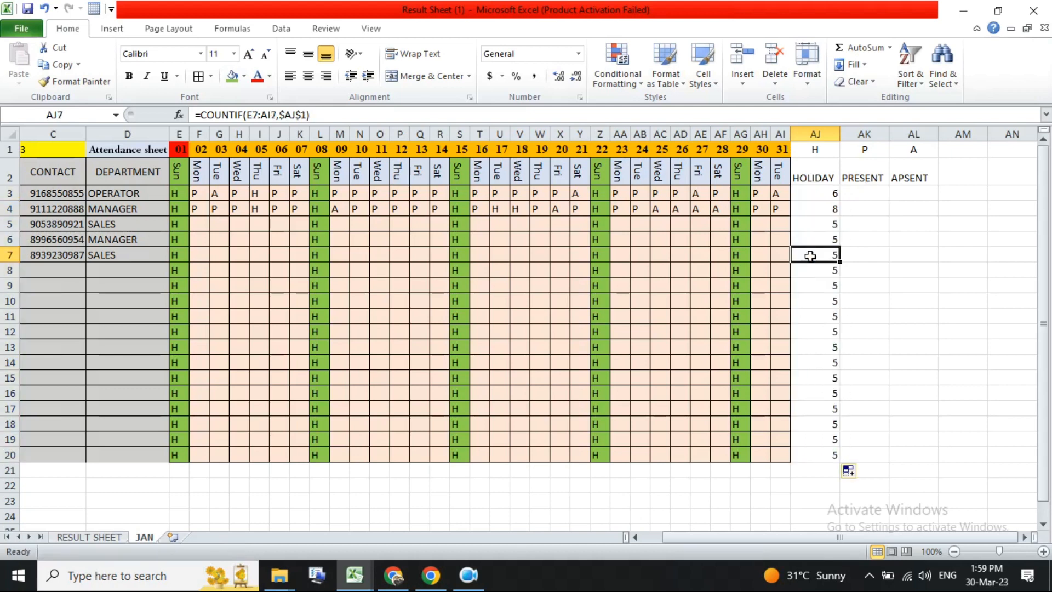
pyautogui.click(864, 196)
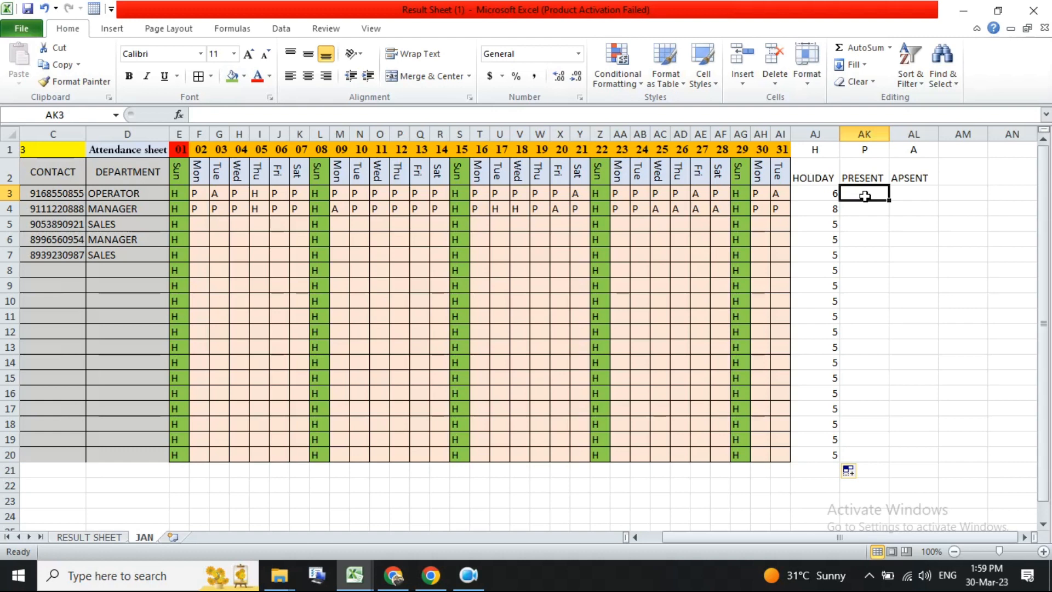
# - Clear several attendance marks in the first two employees' rows to leave some days blank
pyautogui.click(241, 191)
pyautogui.press('Delete')
pyautogui.click(277, 208)
pyautogui.press('Delete')
pyautogui.click(426, 193)
pyautogui.click(523, 213)
pyautogui.press('Delete')
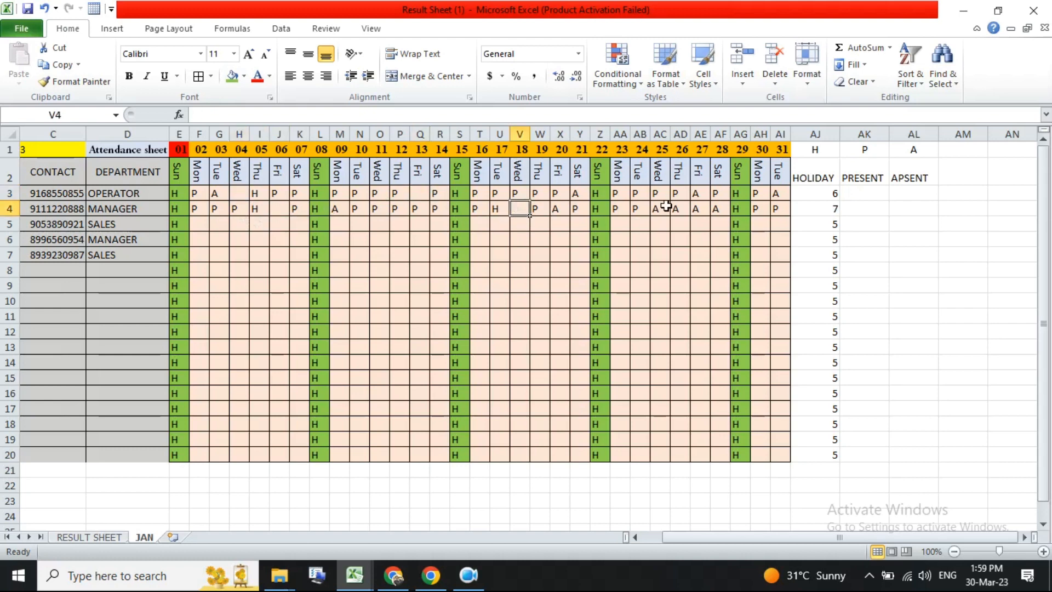
pyautogui.click(677, 208)
pyautogui.press('Delete')
# - Add the heading BLANCK in cell AM2 next to APSENT
pyautogui.click(963, 151)
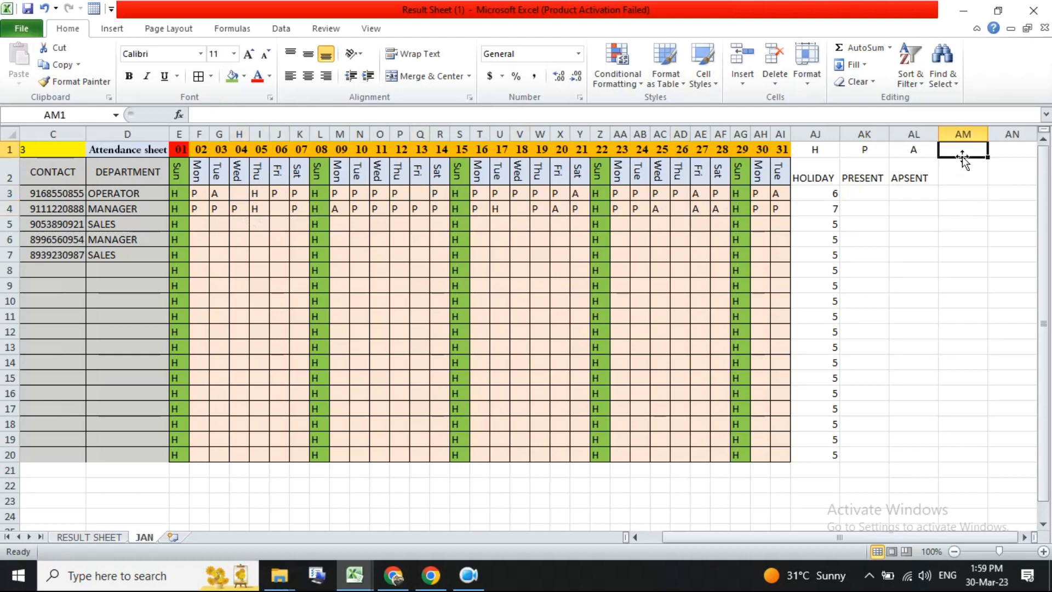
pyautogui.press('Return')
pyautogui.write('BLANCK')
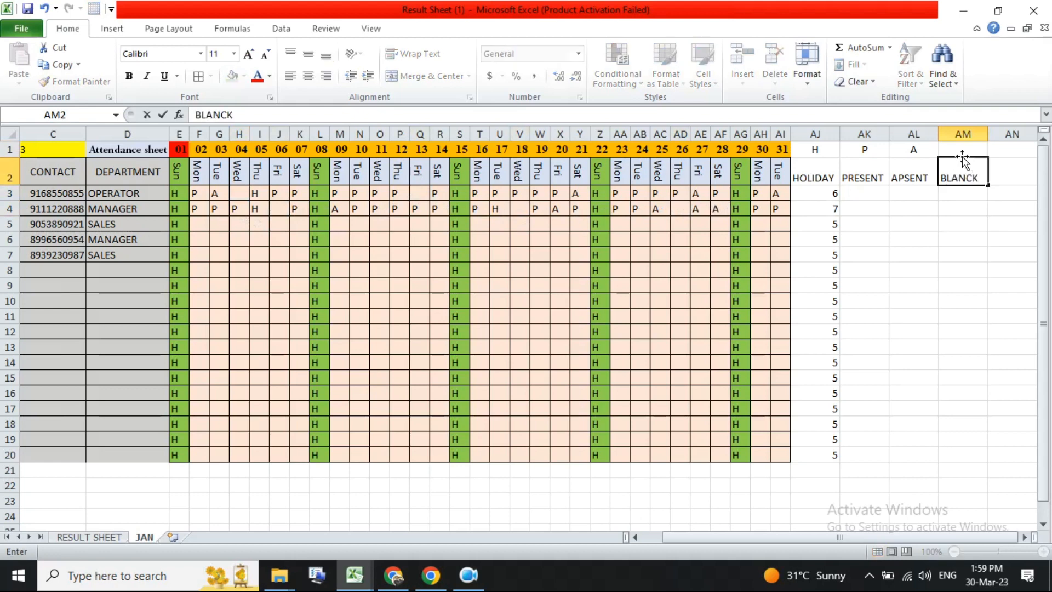
pyautogui.press('Return')
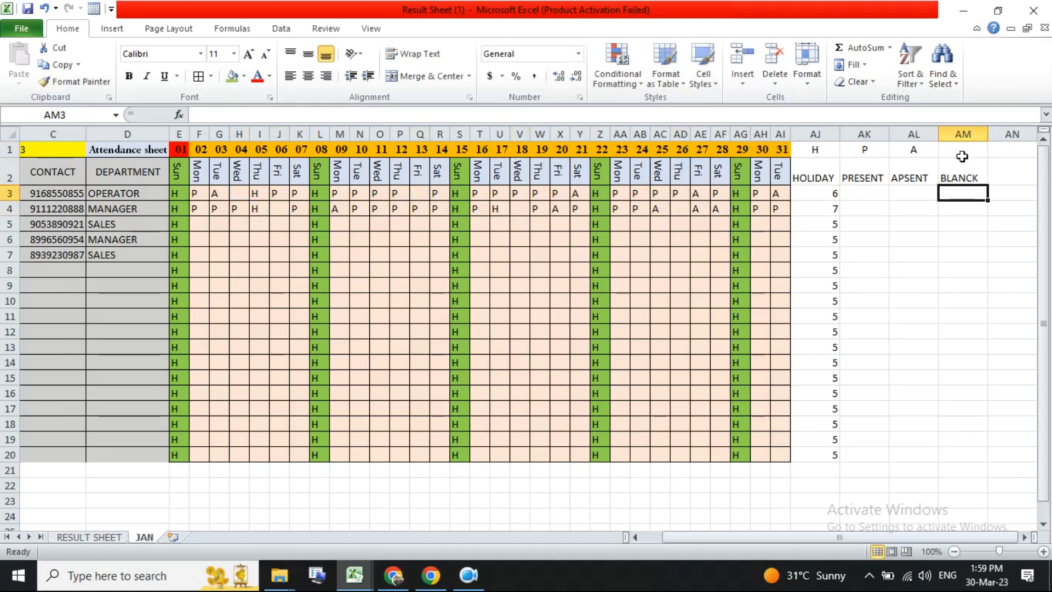
# - Enter =COUNTBLANK(E3:AI3) in the first employee's BLANCK cell to count unmarked days
pyautogui.write('=')
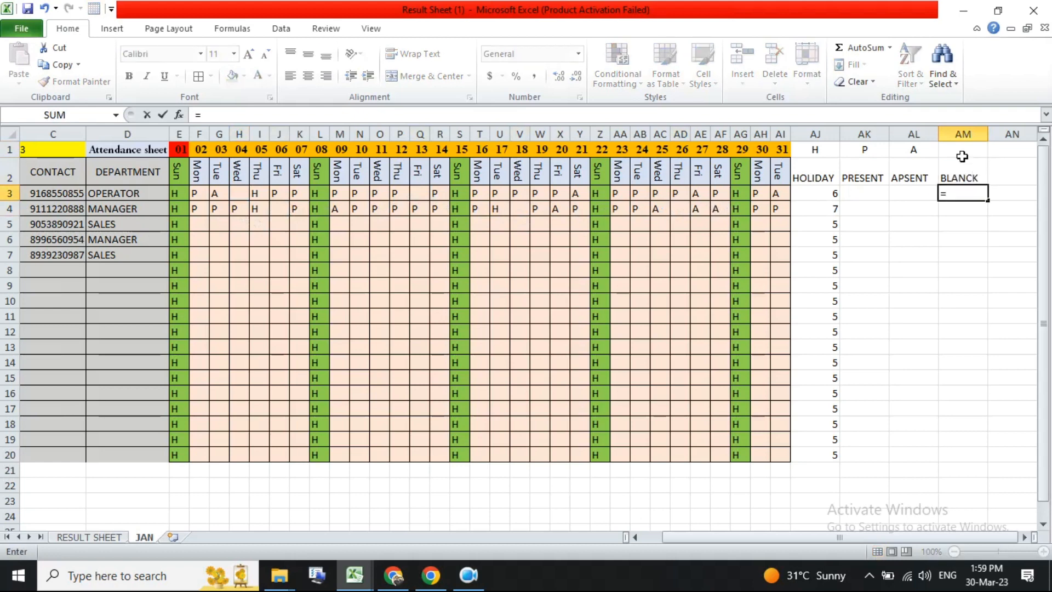
pyautogui.press('Escape')
pyautogui.click(1024, 537)
pyautogui.click(1024, 537)
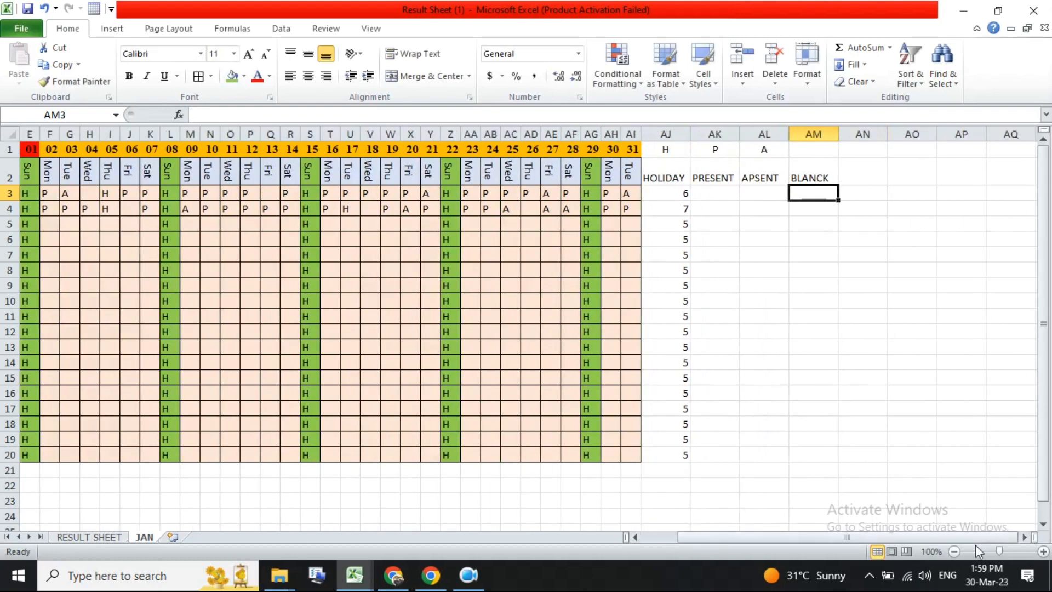
pyautogui.write('=COUNTB')
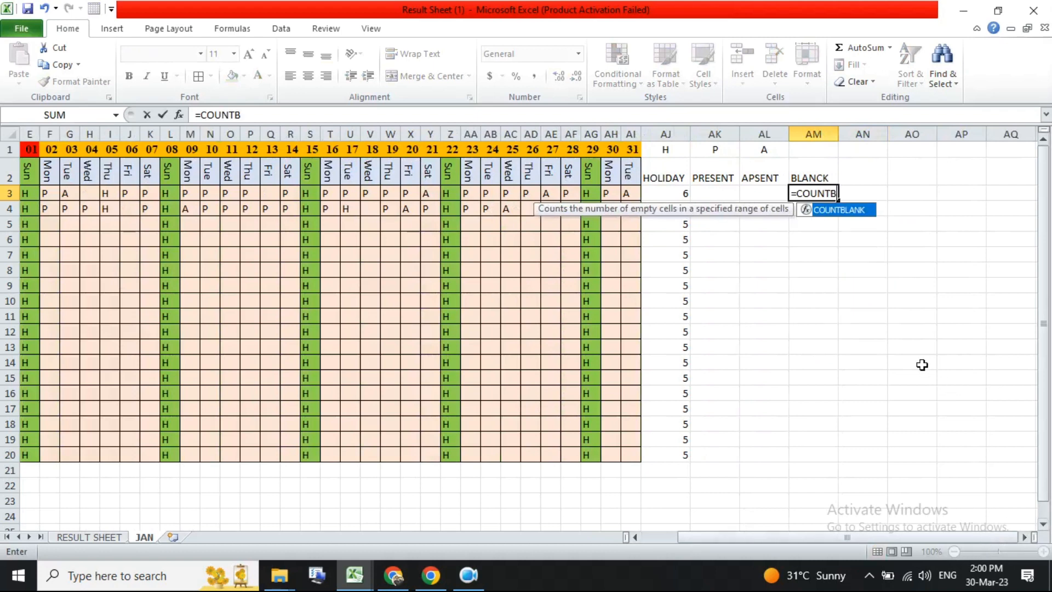
pyautogui.doubleClick(837, 211)
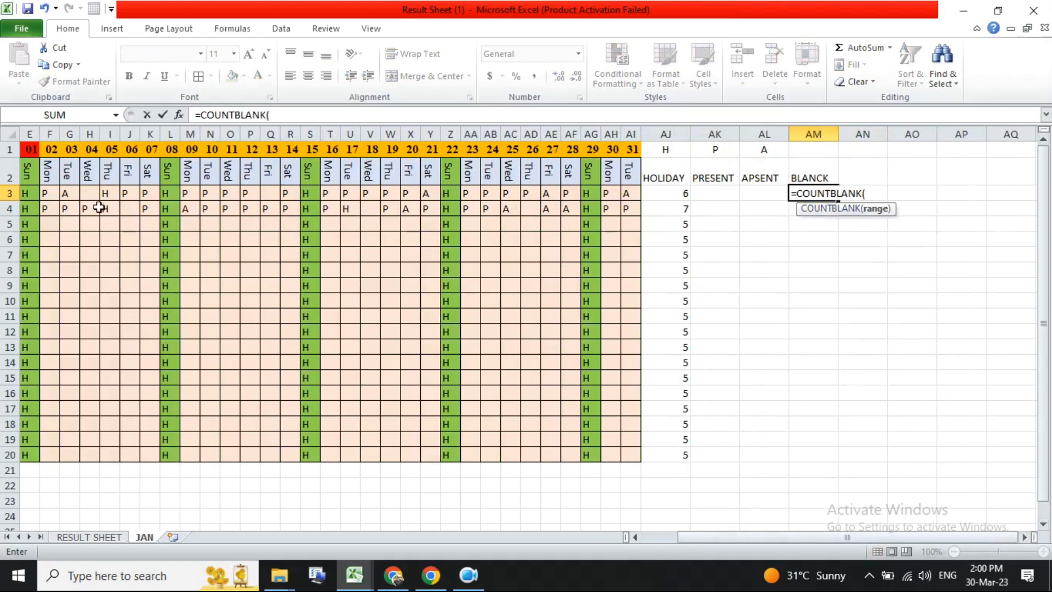
pyautogui.moveTo(25, 194); pyautogui.dragTo(617, 189)
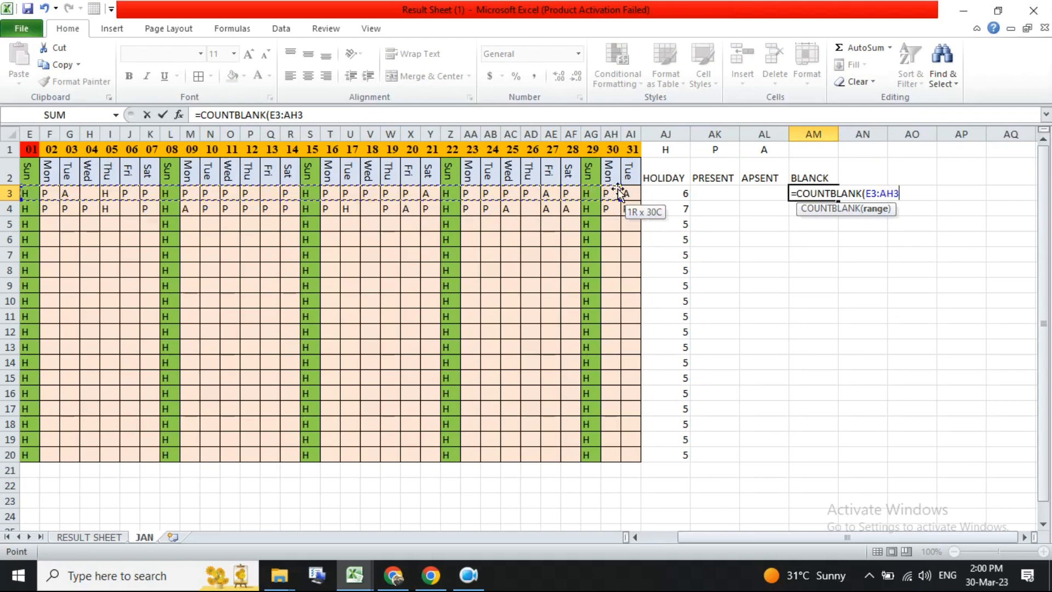
pyautogui.press('Return')
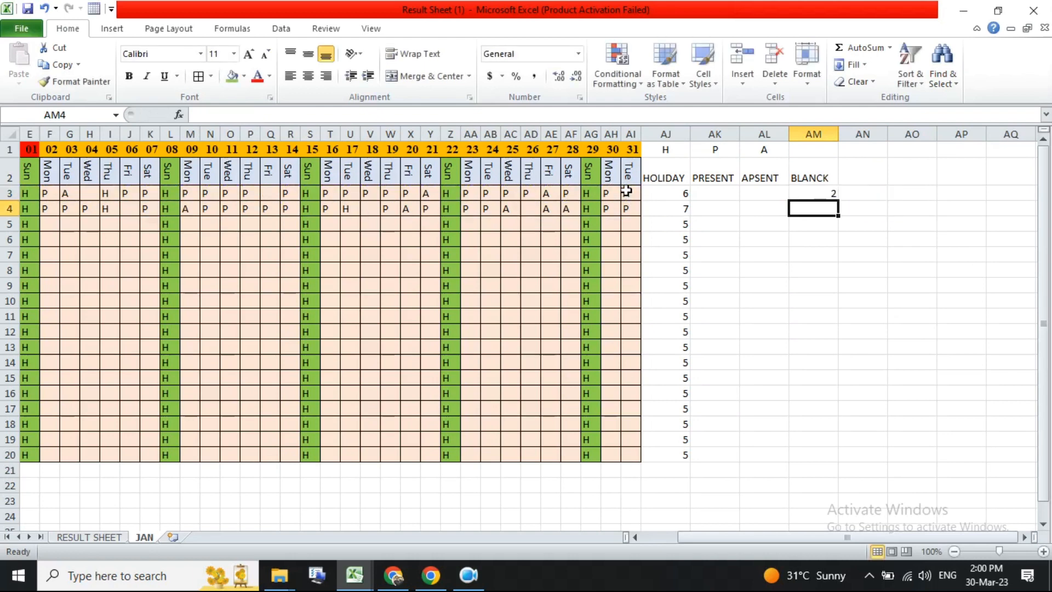
# - Fill the COUNTBLANK formula down the BLANCK column through row 20
pyautogui.click(830, 194)
pyautogui.doubleClick(840, 202)
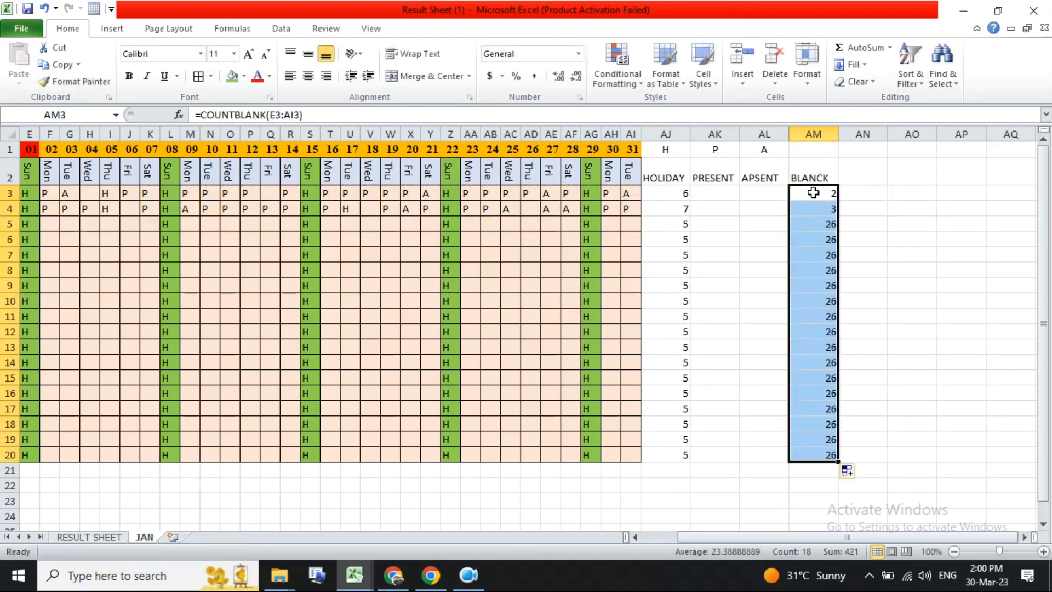
pyautogui.click(811, 193)
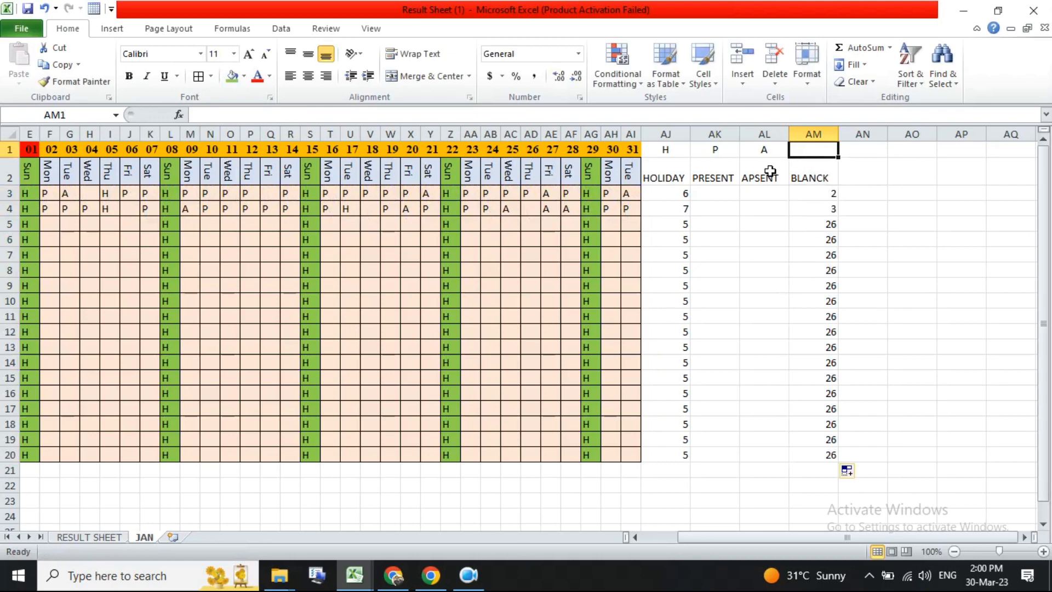
# - Check the BLANCK counts against the empty day cells in the first two employees' rows
pyautogui.click(801, 150)
pyautogui.moveTo(816, 198); pyautogui.dragTo(818, 208)
pyautogui.click(811, 208)
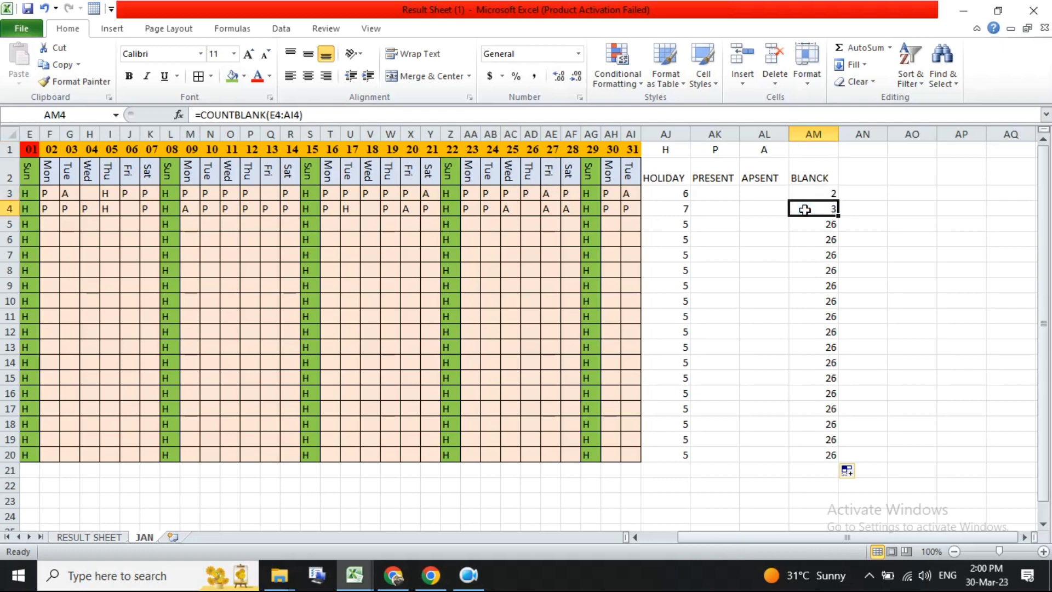
pyautogui.click(529, 209)
pyautogui.click(351, 208)
pyautogui.click(130, 209)
pyautogui.click(777, 211)
pyautogui.click(809, 193)
pyautogui.click(268, 193)
pyautogui.click(89, 192)
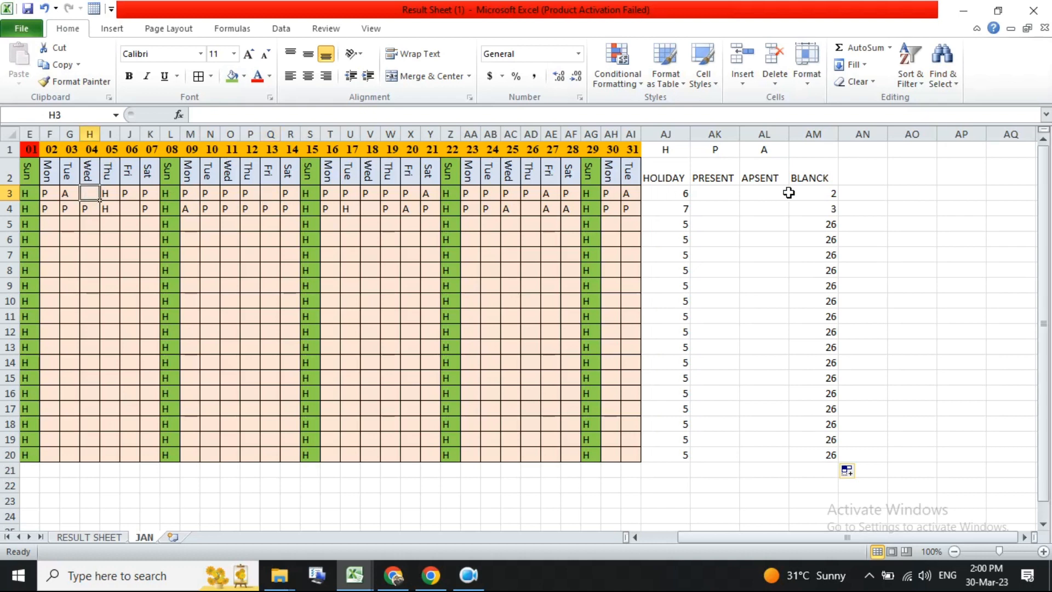
pyautogui.click(794, 193)
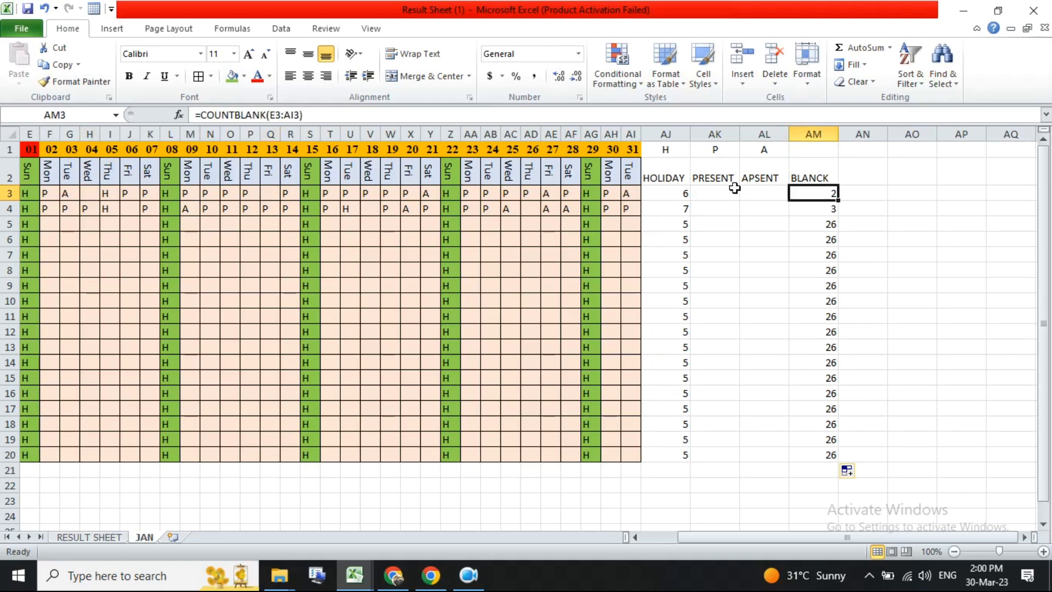
# - Enter =COUNTIF(E3:AI3,$AK$1) in the first employee's PRESENT cell to count P marks
pyautogui.click(701, 193)
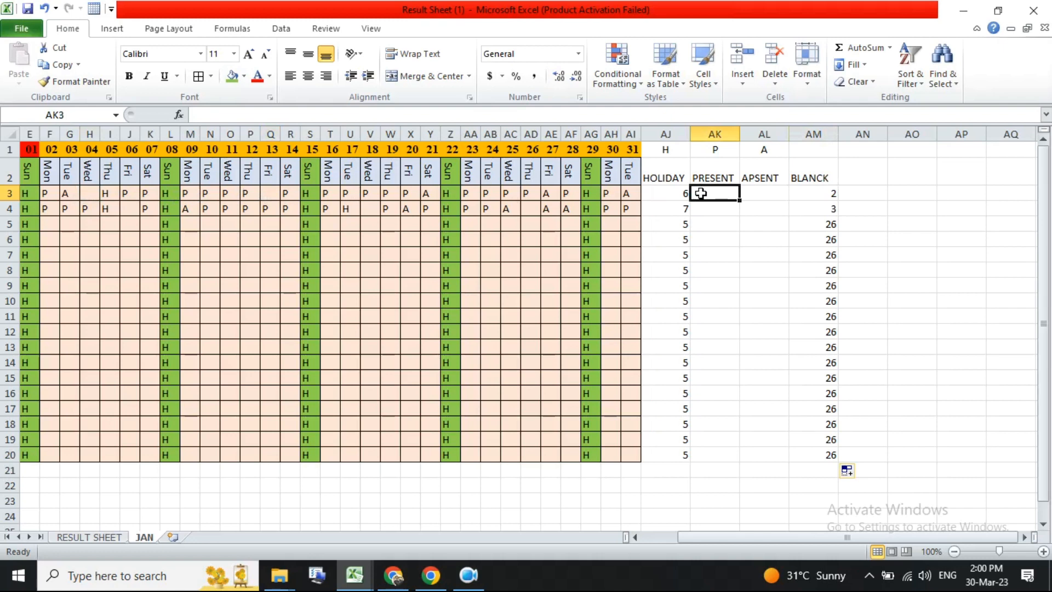
pyautogui.write('=')
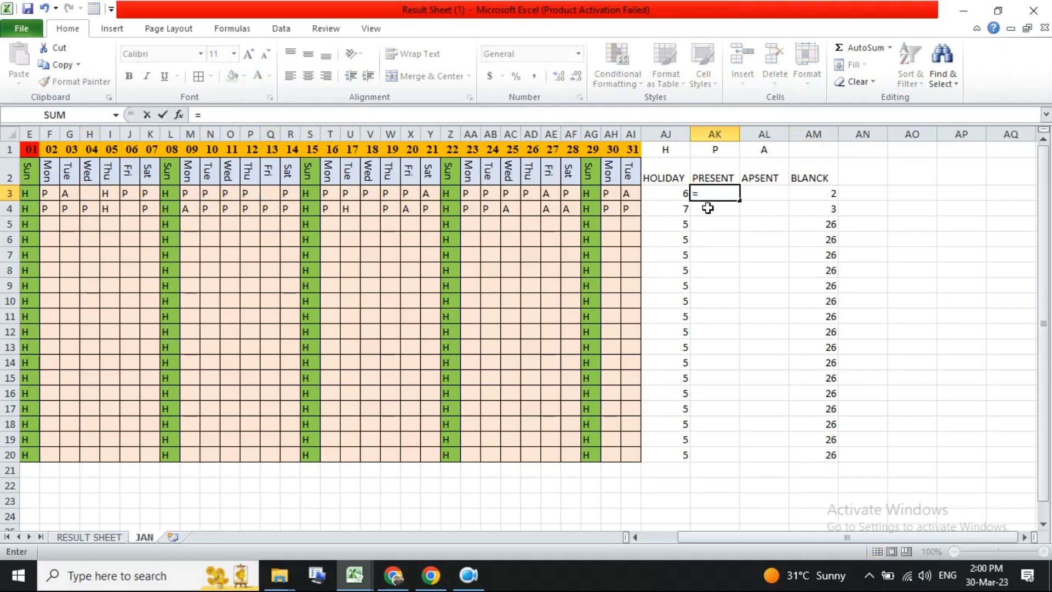
pyautogui.press('Escape')
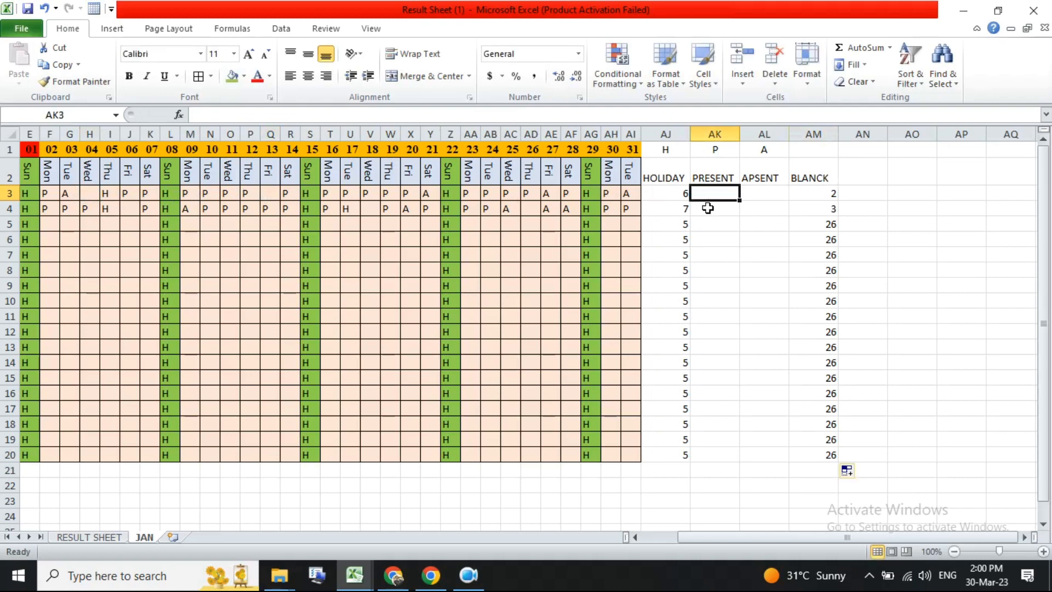
pyautogui.press('Left')
pyautogui.press('Right')
pyautogui.write('=')
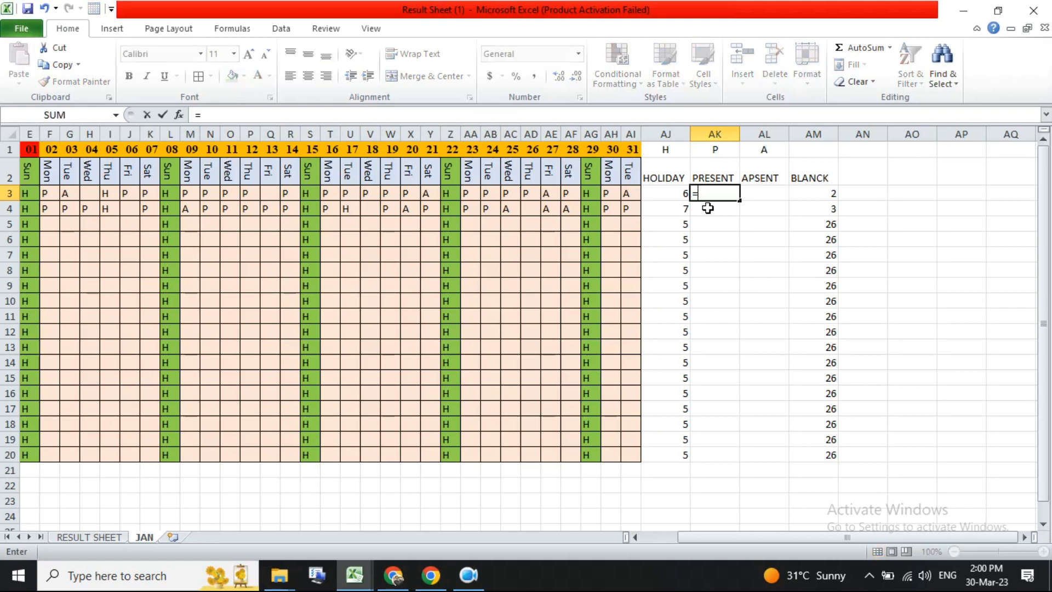
pyautogui.write('CO')
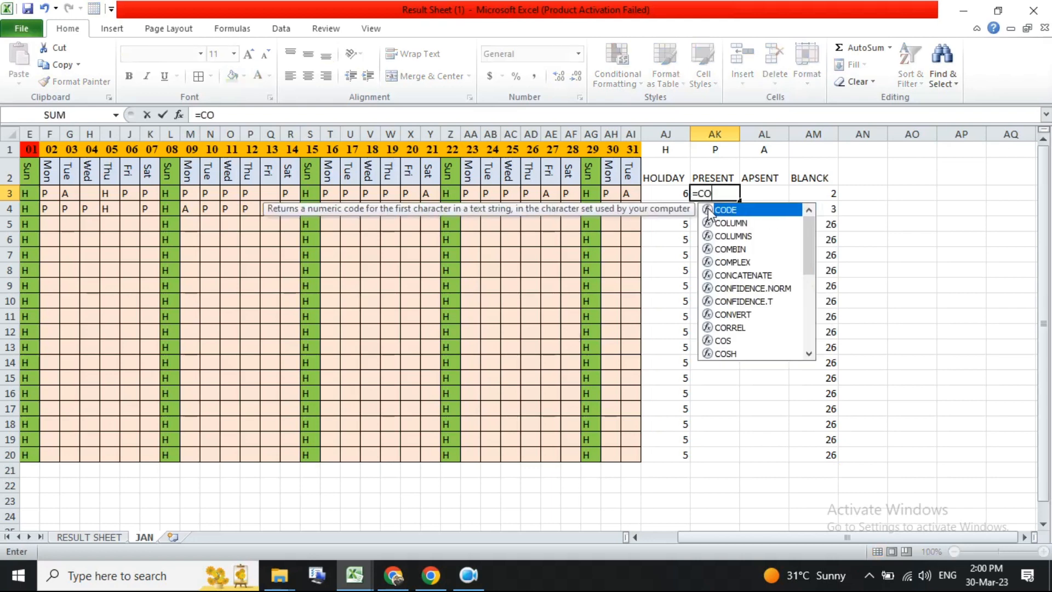
pyautogui.write('UNTIF(')
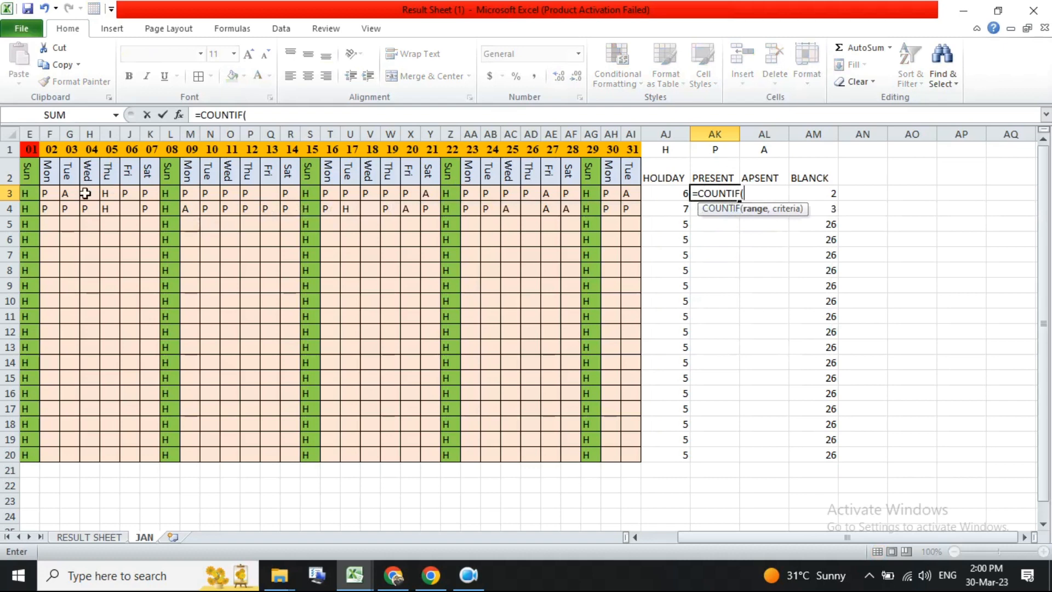
pyautogui.moveTo(29, 191); pyautogui.dragTo(635, 195)
pyautogui.write(',')
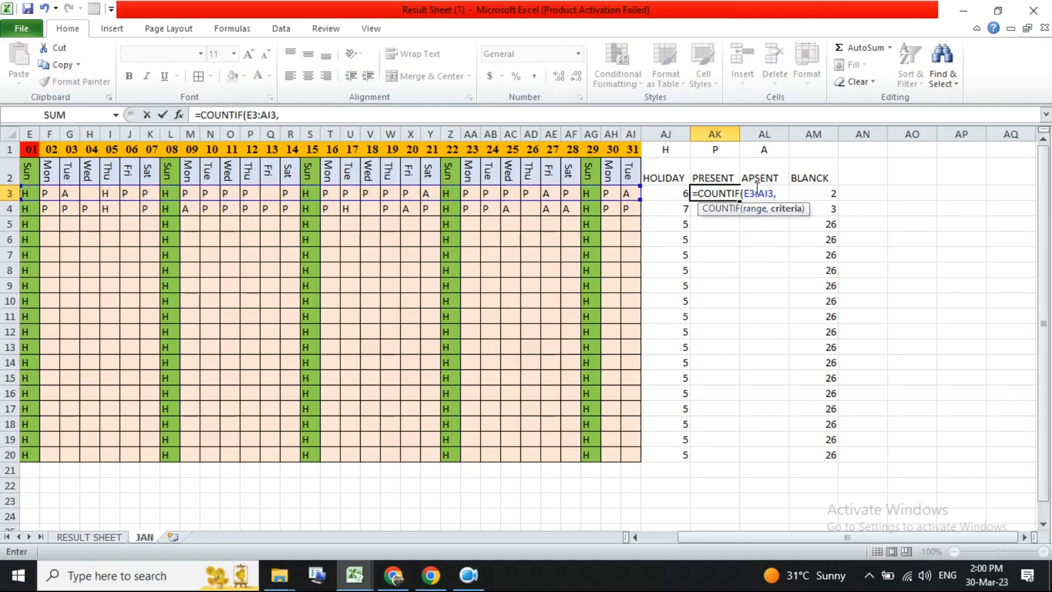
pyautogui.click(720, 149)
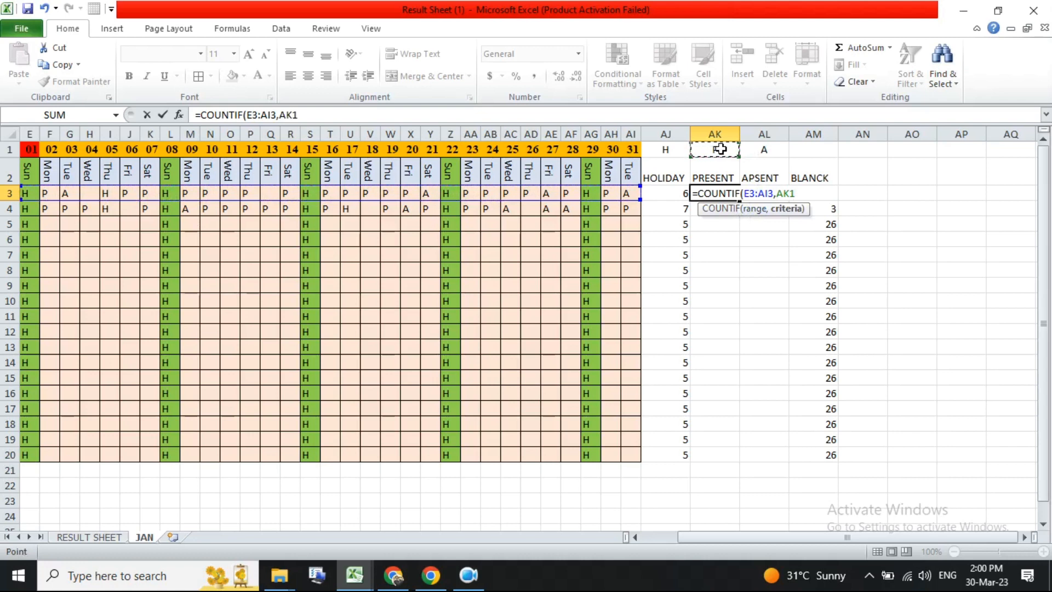
pyautogui.press('F4')
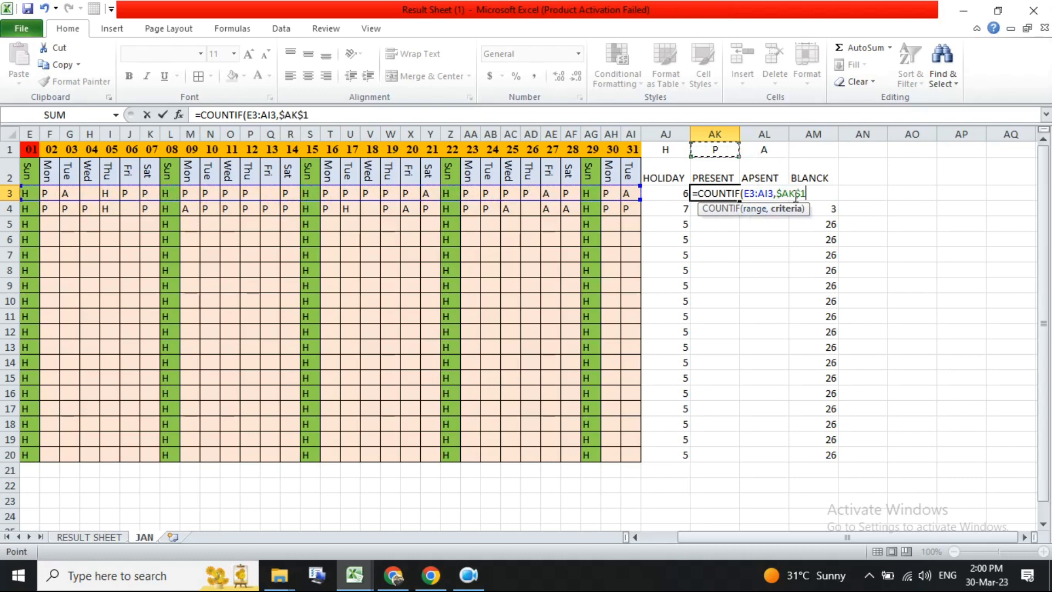
pyautogui.press('Return')
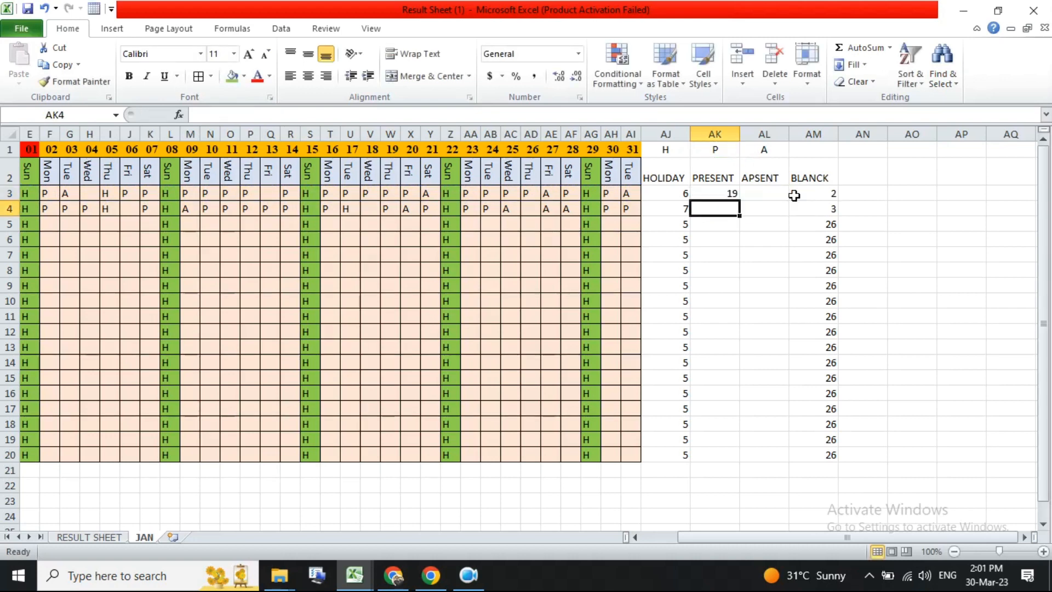
# - Fill the PRESENT formula down through row 20
pyautogui.press('Up')
pyautogui.doubleClick(743, 204)
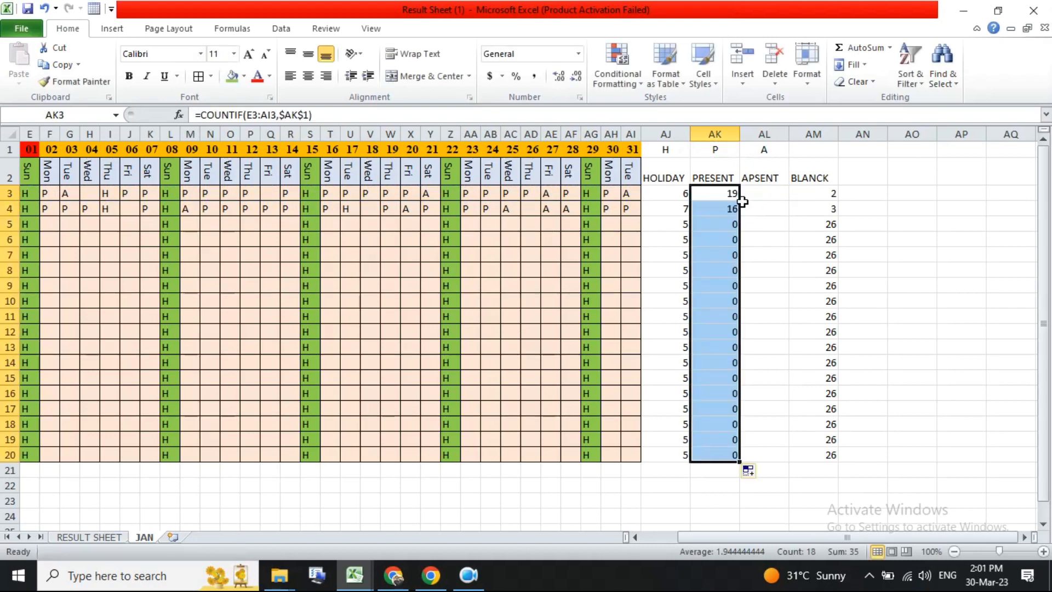
pyautogui.click(730, 196)
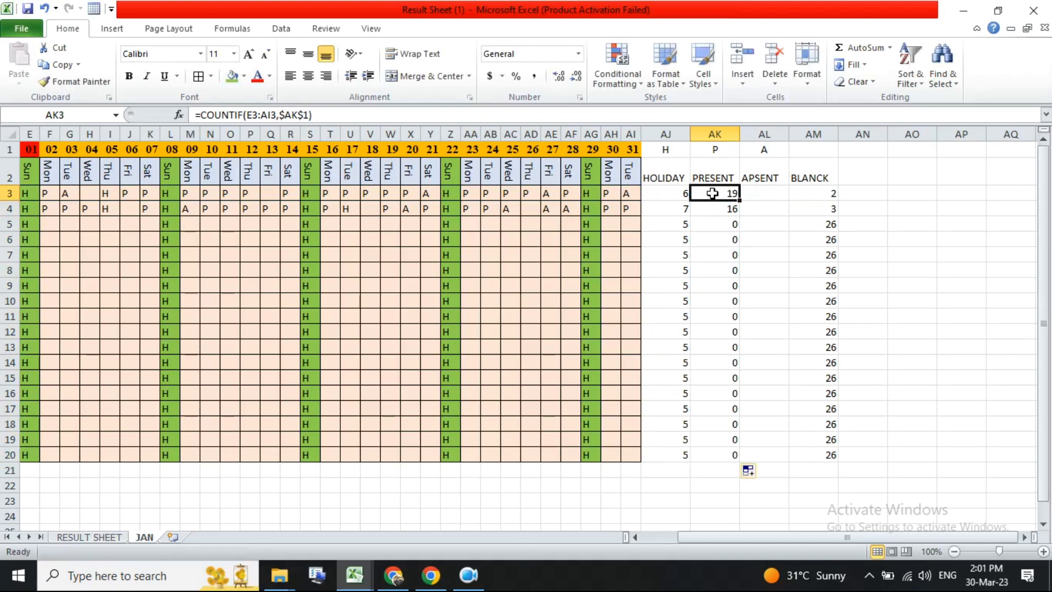
# - Test the PRESENT count by marking the first employee's day 17 as A, then restoring P
pyautogui.click(352, 192)
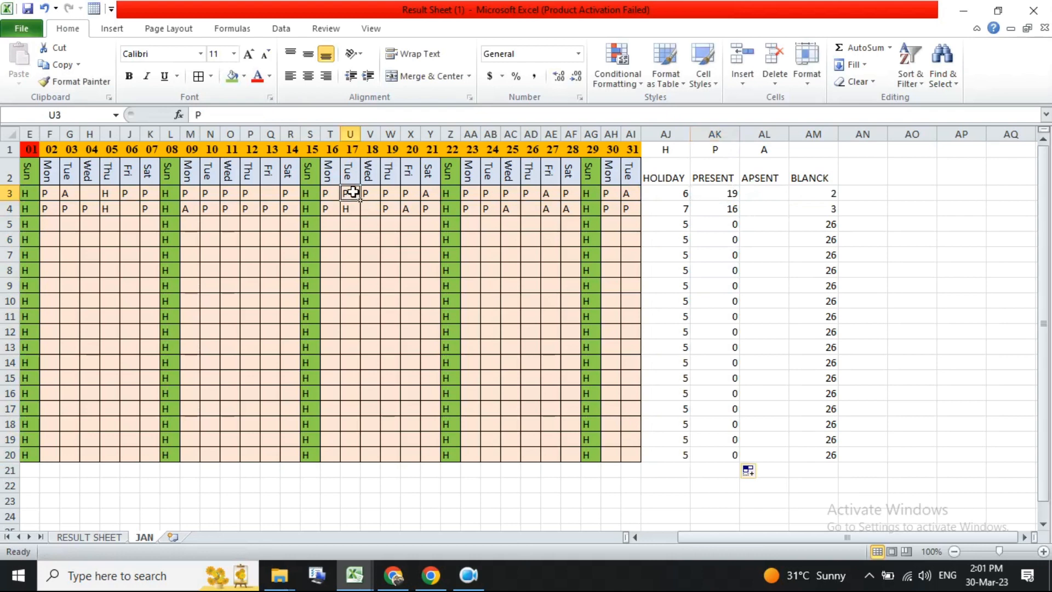
pyautogui.write('A')
pyautogui.click(713, 194)
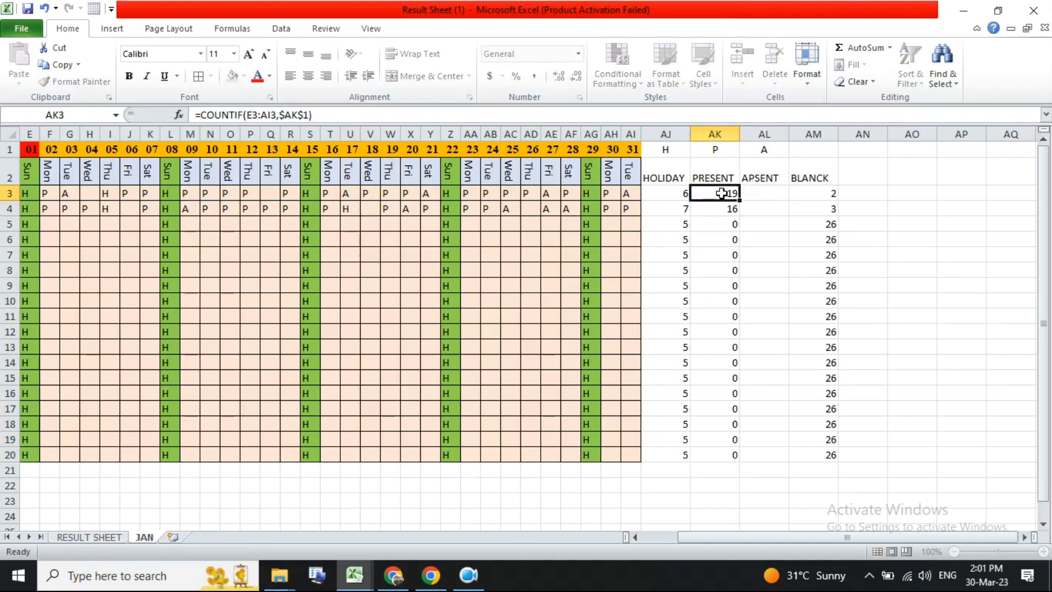
pyautogui.click(725, 206)
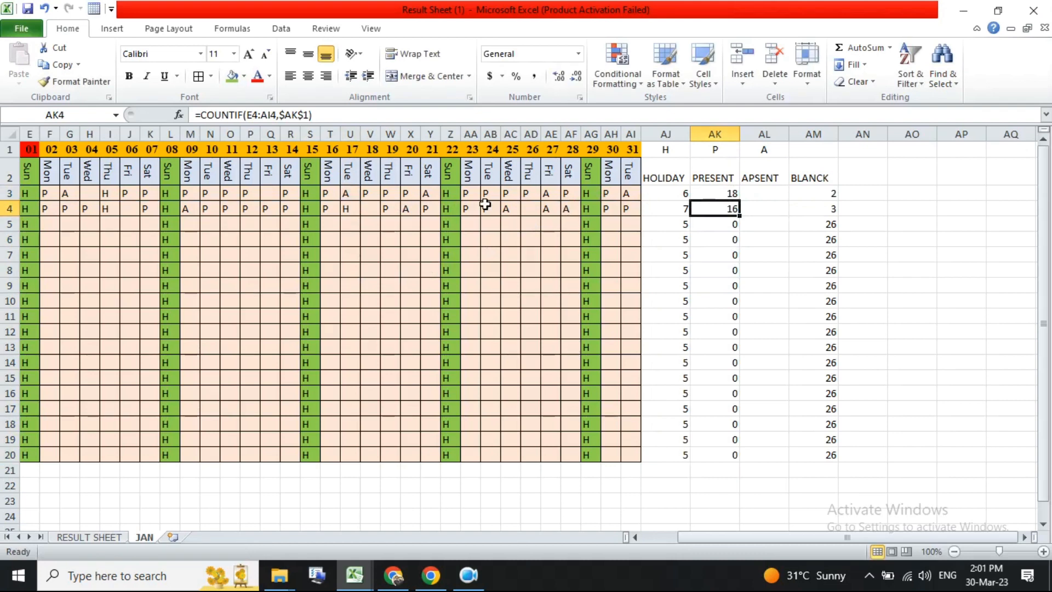
pyautogui.click(353, 194)
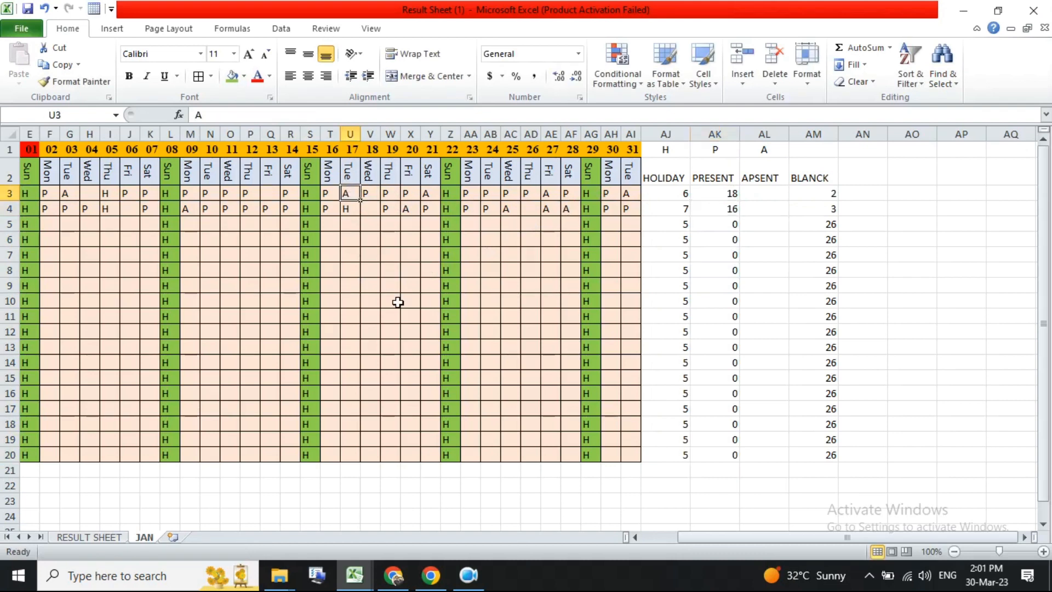
pyautogui.write('A')
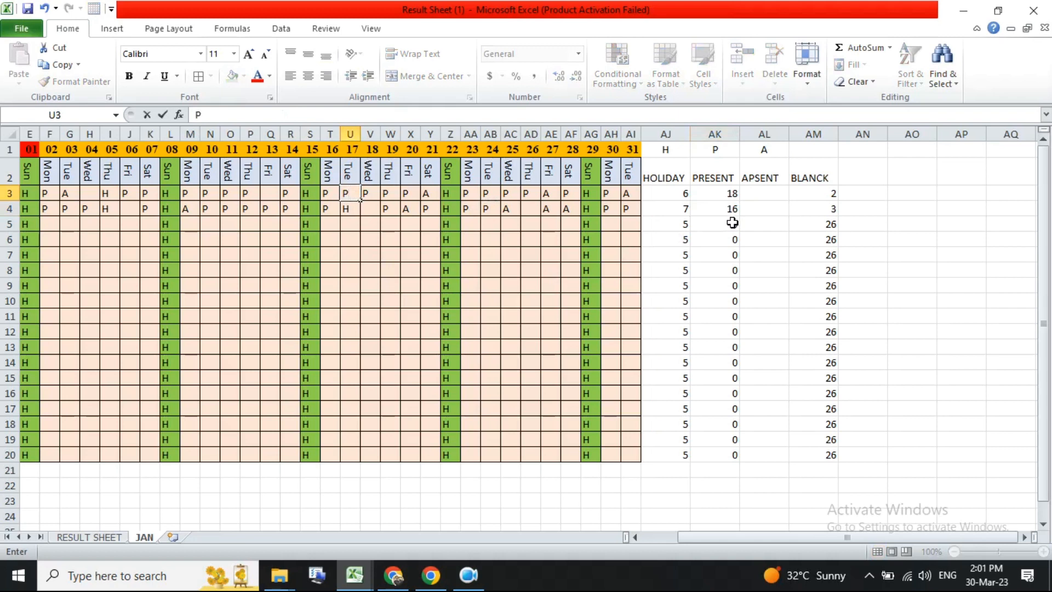
pyautogui.press('Return')
# - Change the first employee's day 31 attendance mark to P
pyautogui.click(627, 194)
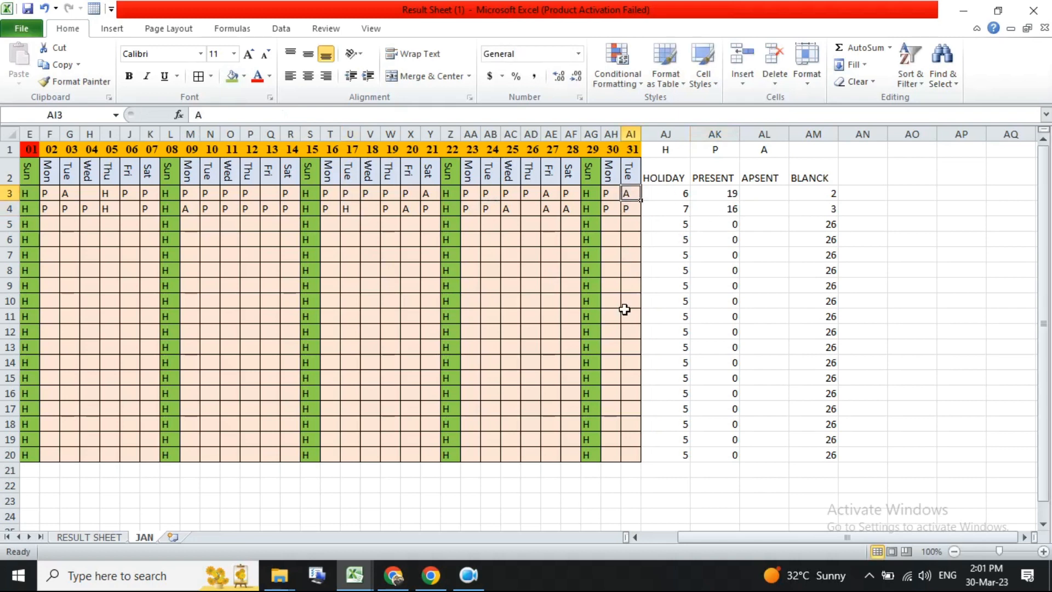
pyautogui.write('P')
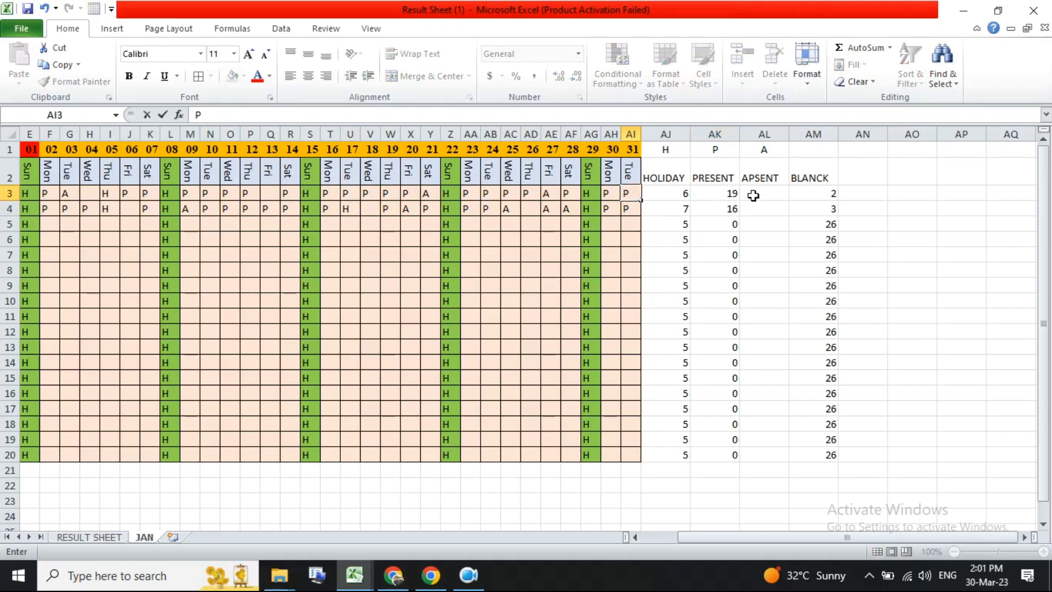
pyautogui.press('Return')
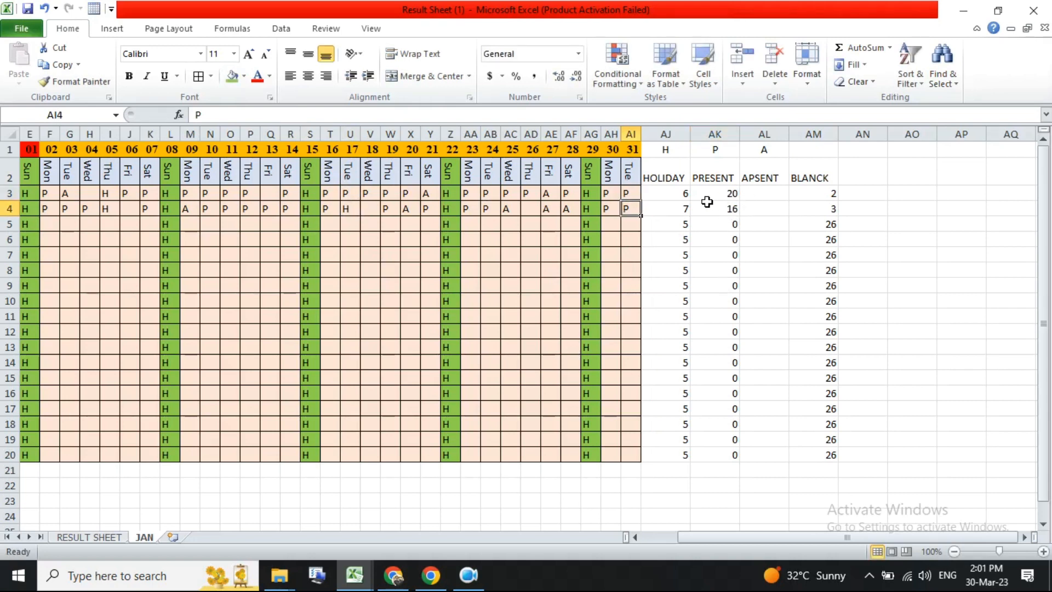
# - Enter =COUNTIF(E3:AI3,$AL$1) in the first employee's APSENT cell and fill it down through row 20
pyautogui.click(729, 193)
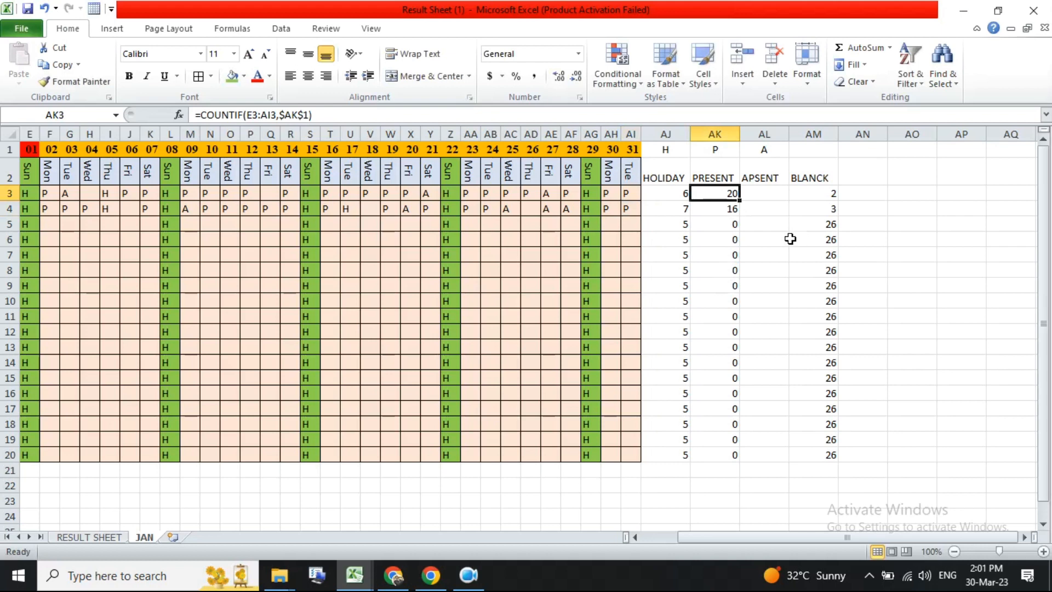
pyautogui.click(770, 194)
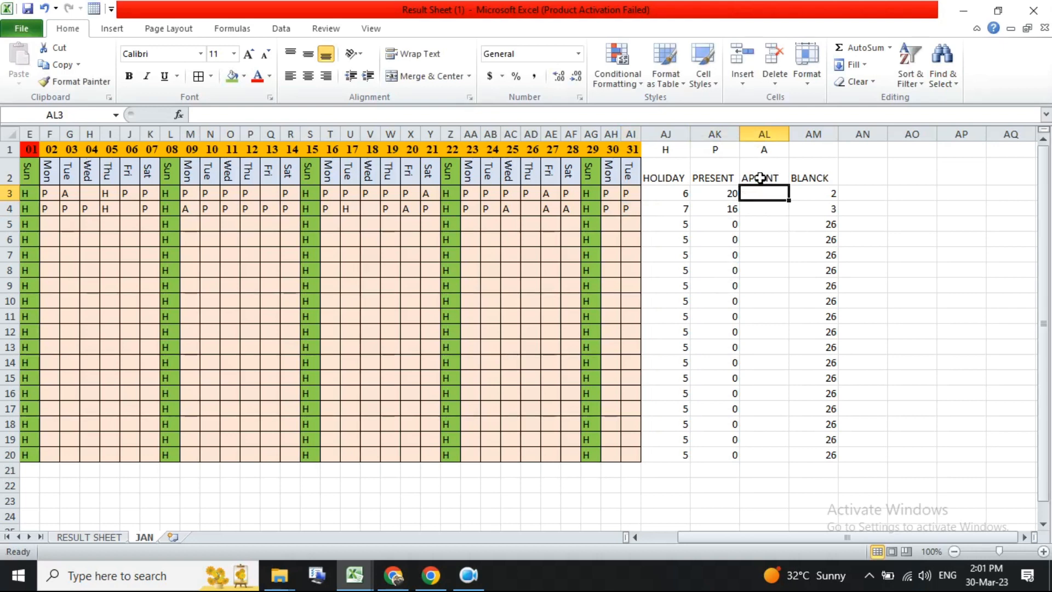
pyautogui.press('Left')
pyautogui.click(754, 195)
pyautogui.write('=')
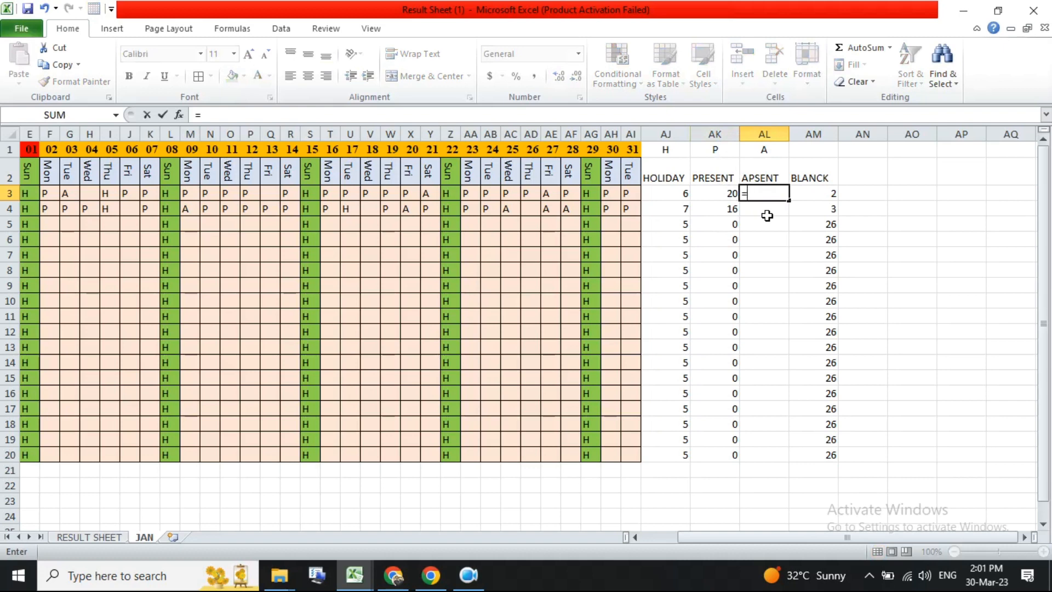
pyautogui.write('COUNTIF')
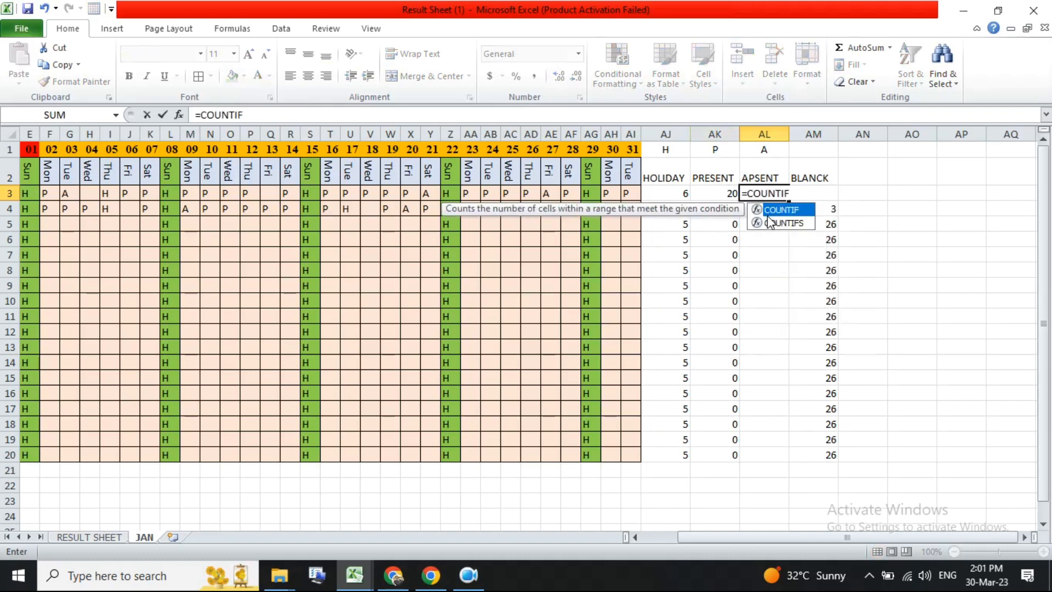
pyautogui.write('(')
pyautogui.moveTo(34, 194); pyautogui.dragTo(630, 193)
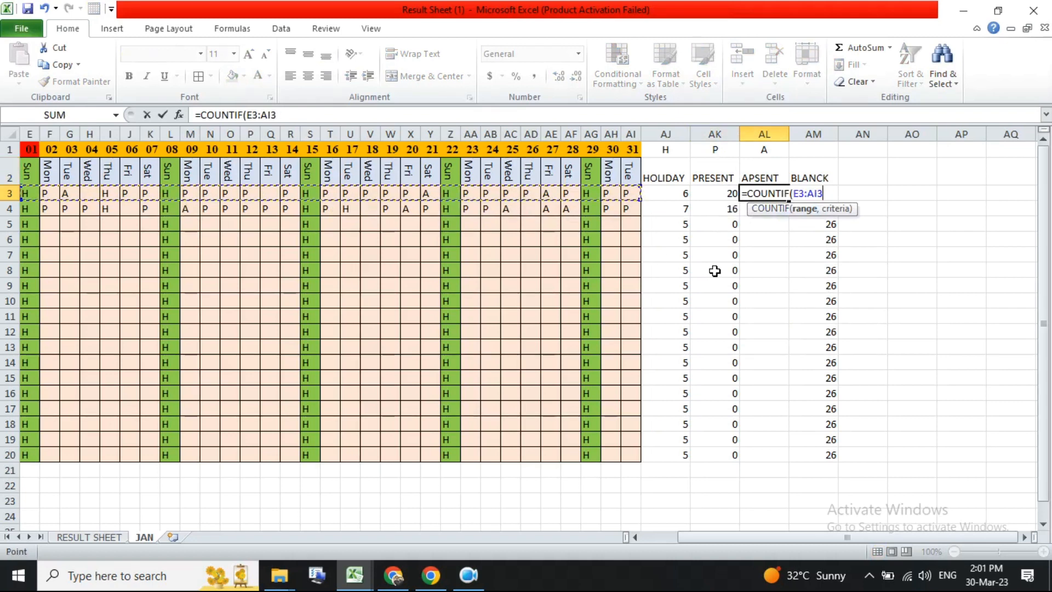
pyautogui.write(',')
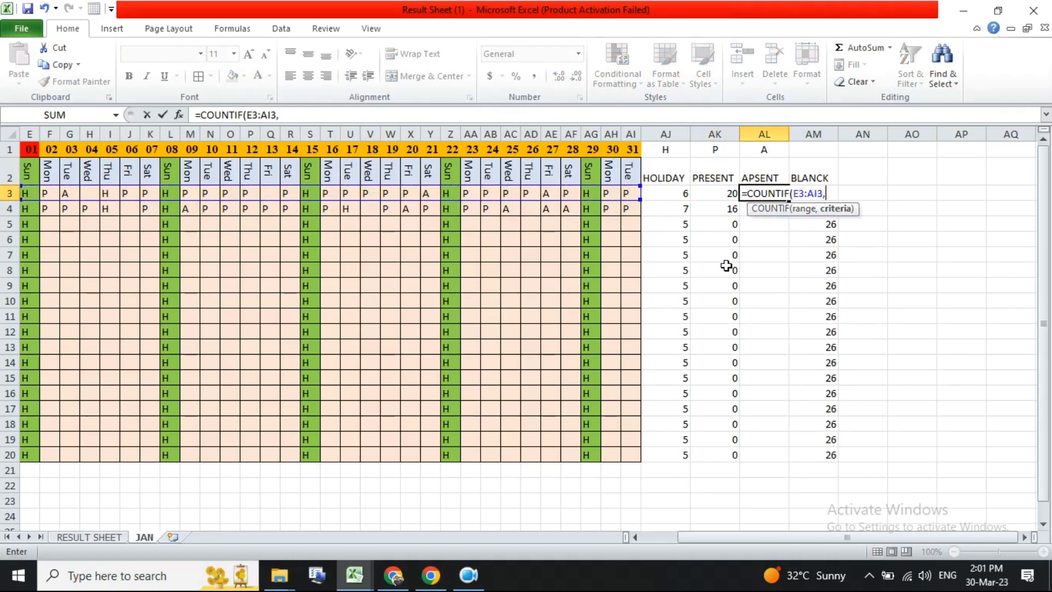
pyautogui.click(772, 155)
pyautogui.press('F4')
pyautogui.press('Return')
pyautogui.click(779, 192)
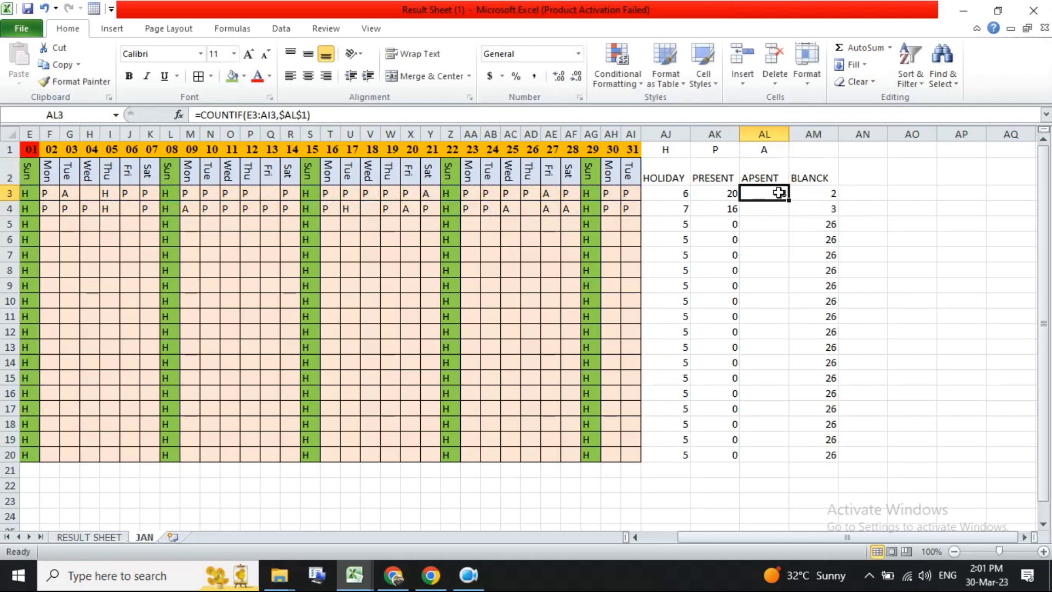
pyautogui.doubleClick(788, 202)
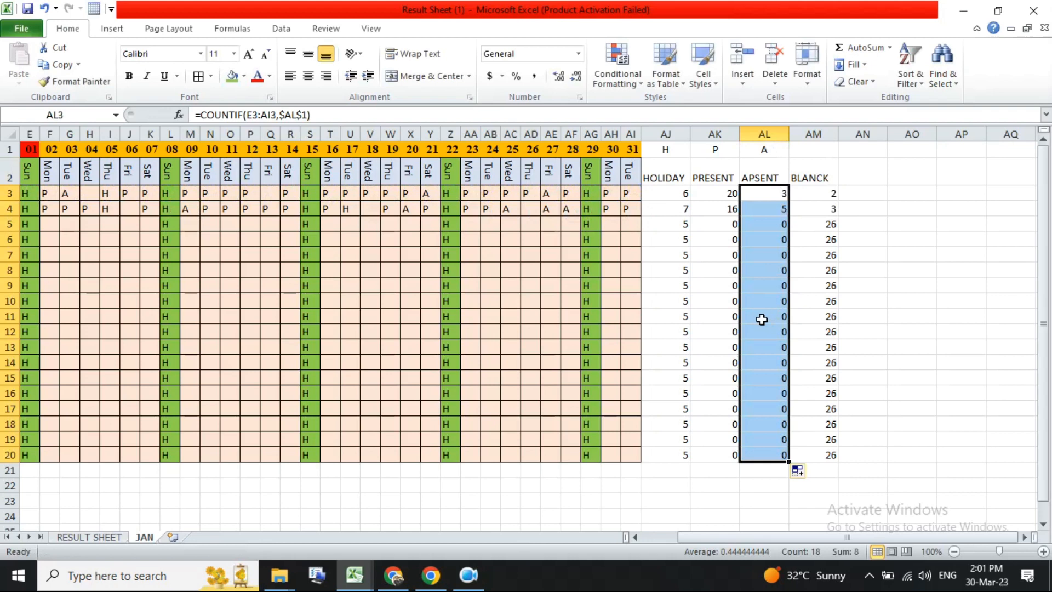
# - Fill the H, P, A criteria row above the summary columns with light green
pyautogui.moveTo(669, 148); pyautogui.dragTo(823, 149)
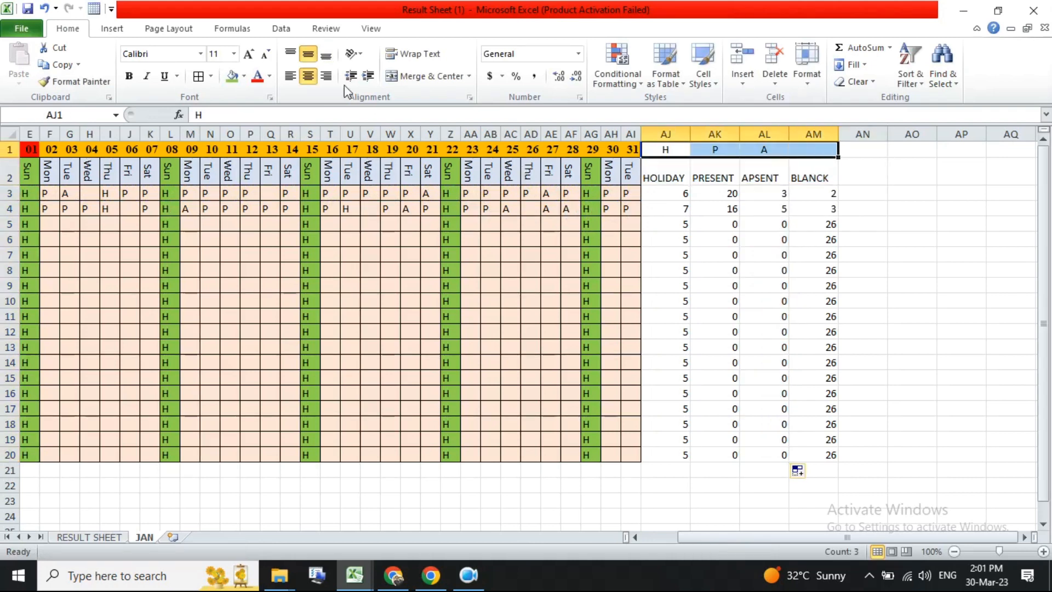
pyautogui.click(241, 75)
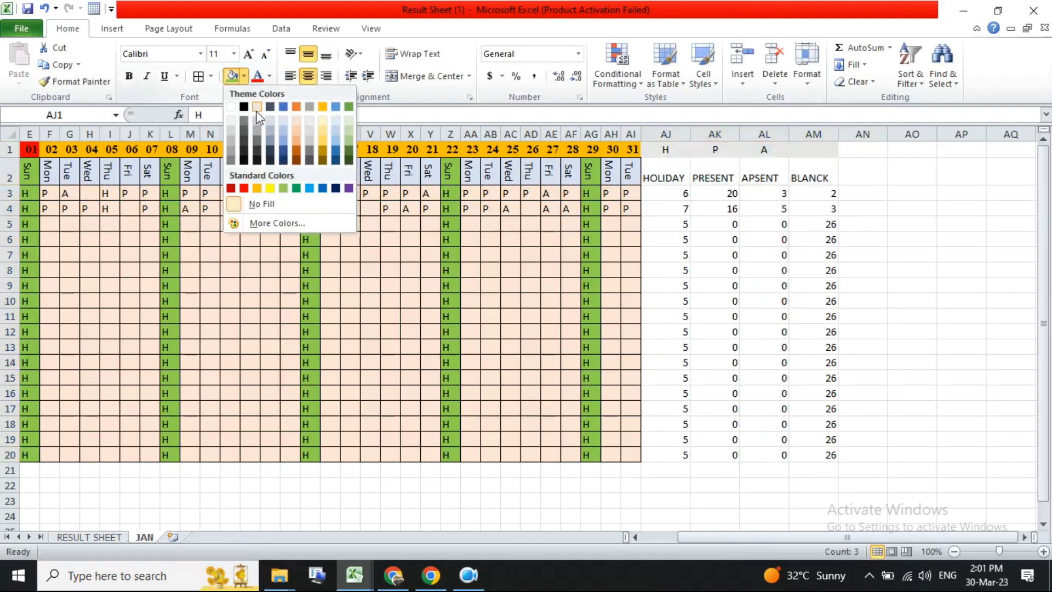
pyautogui.click(346, 127)
# - Make the HOLIDAY, PRESENT, APSENT and BLANCK headings bold and centred both horizontally and vertically
pyautogui.moveTo(654, 171); pyautogui.dragTo(805, 176)
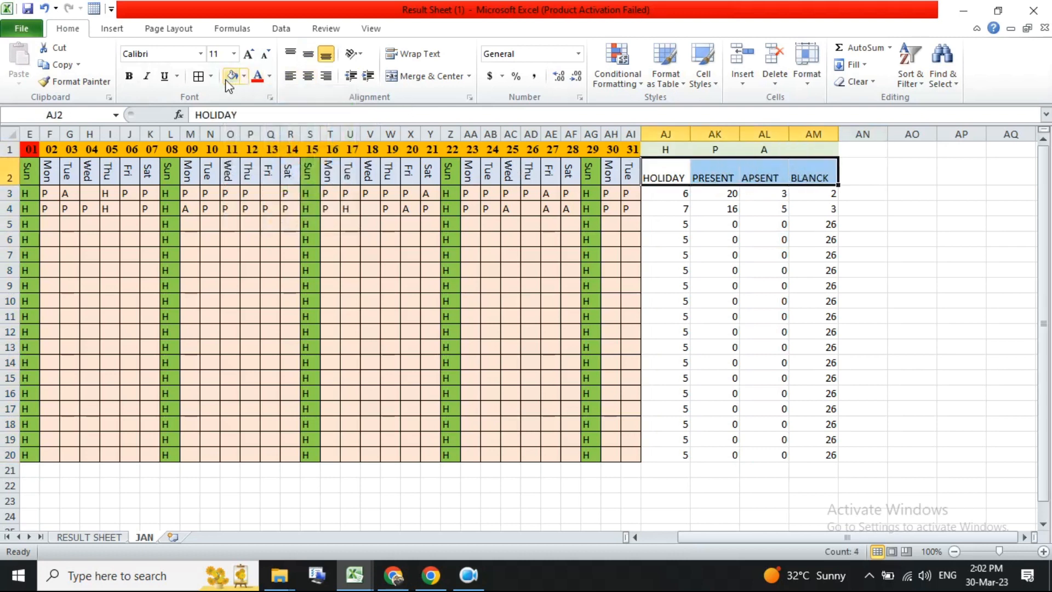
pyautogui.click(131, 77)
pyautogui.click(308, 76)
pyautogui.click(308, 55)
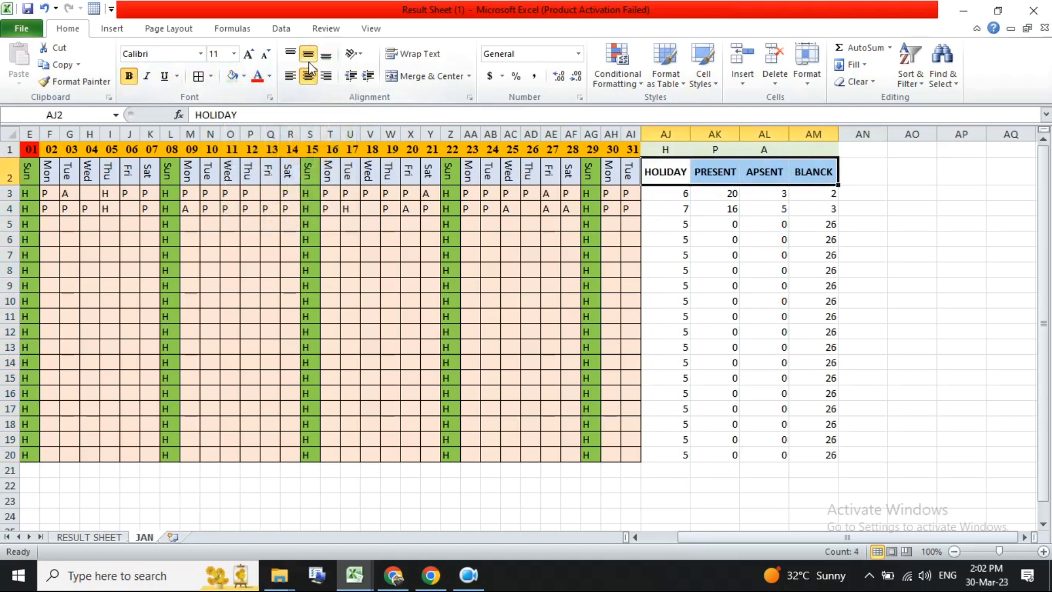
pyautogui.click(147, 77)
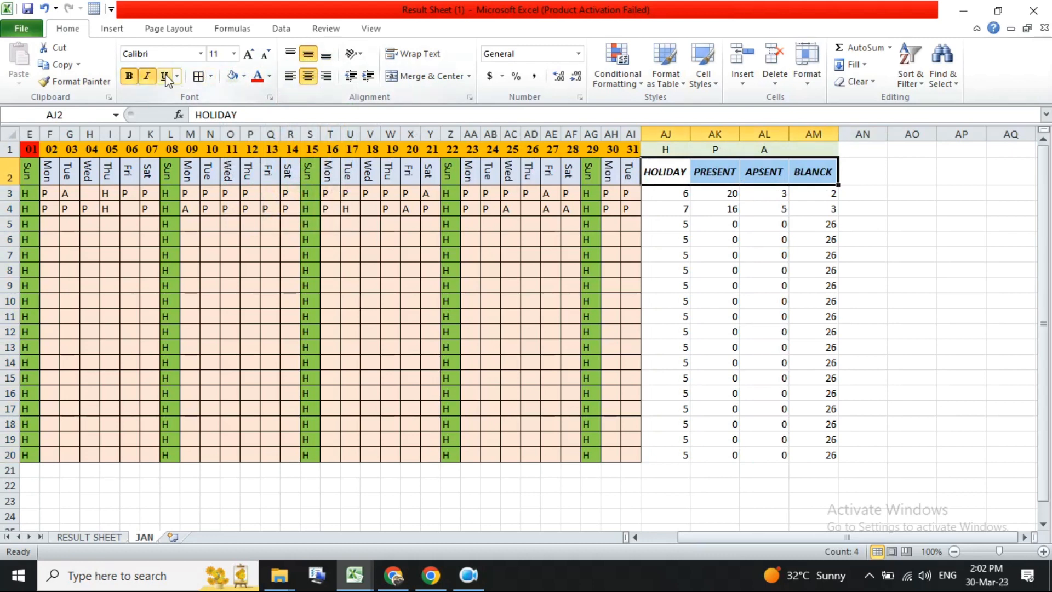
pyautogui.click(147, 76)
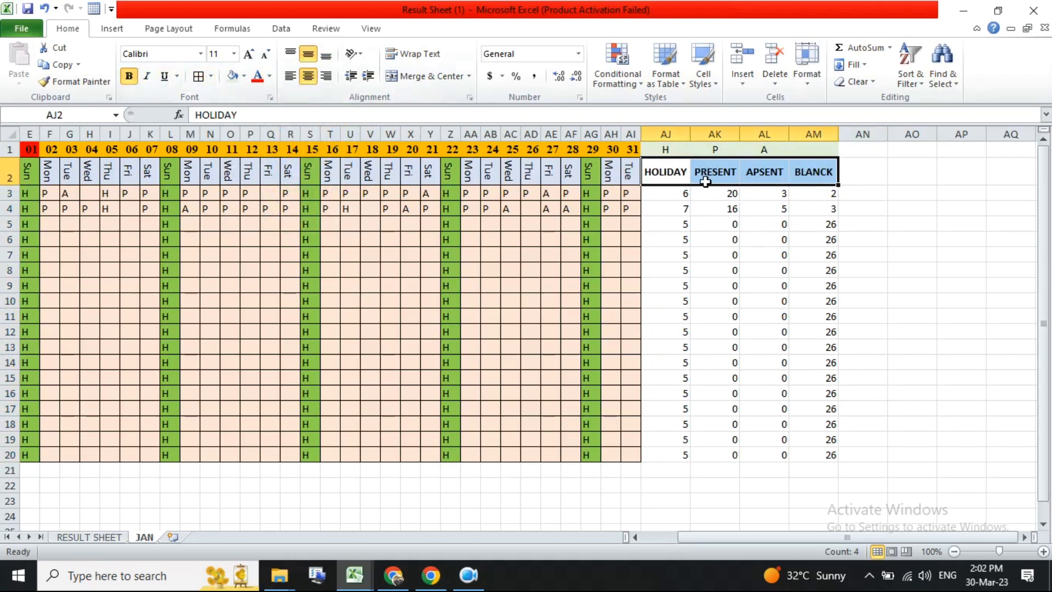
pyautogui.click(244, 76)
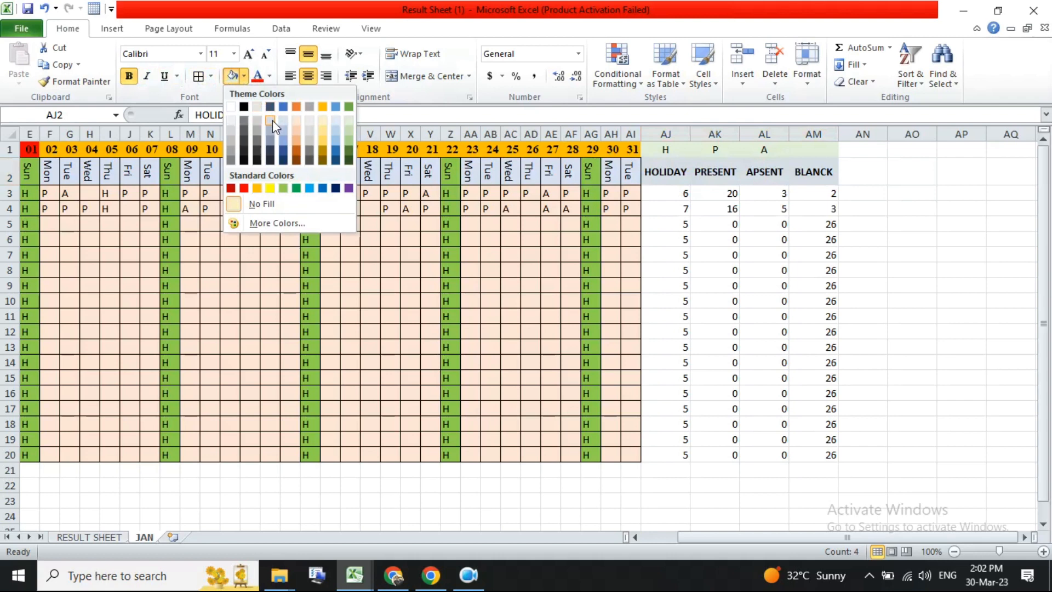
pyautogui.click(726, 229)
# - Apply all borders to the summary block from the criteria row through row 20
pyautogui.moveTo(666, 193); pyautogui.dragTo(815, 449)
pyautogui.click(814, 450)
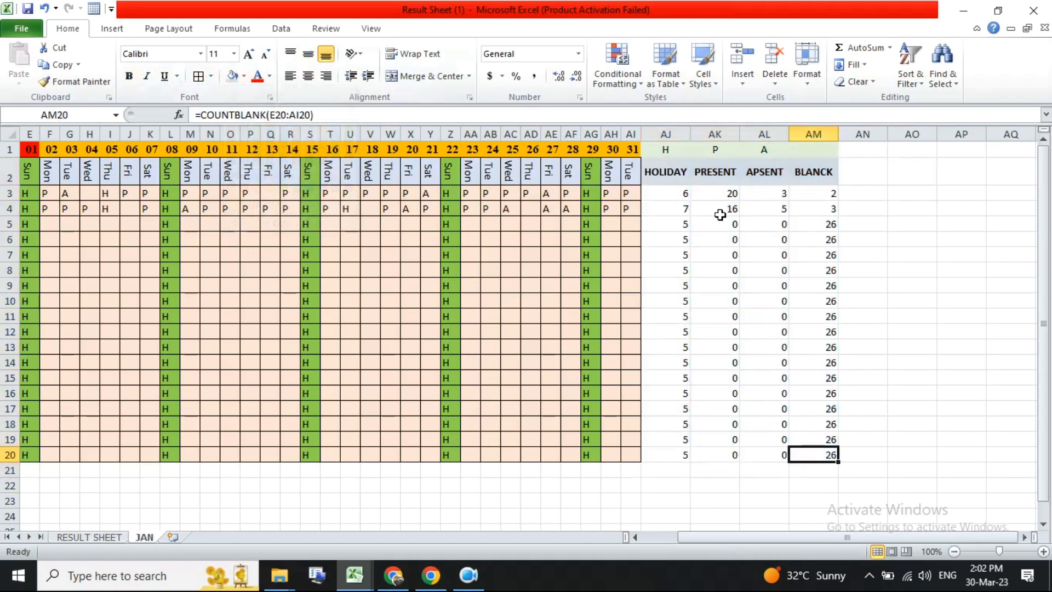
pyautogui.click(672, 150)
pyautogui.moveTo(673, 150); pyautogui.dragTo(815, 454)
pyautogui.click(199, 77)
pyautogui.click(805, 410)
pyautogui.click(946, 454)
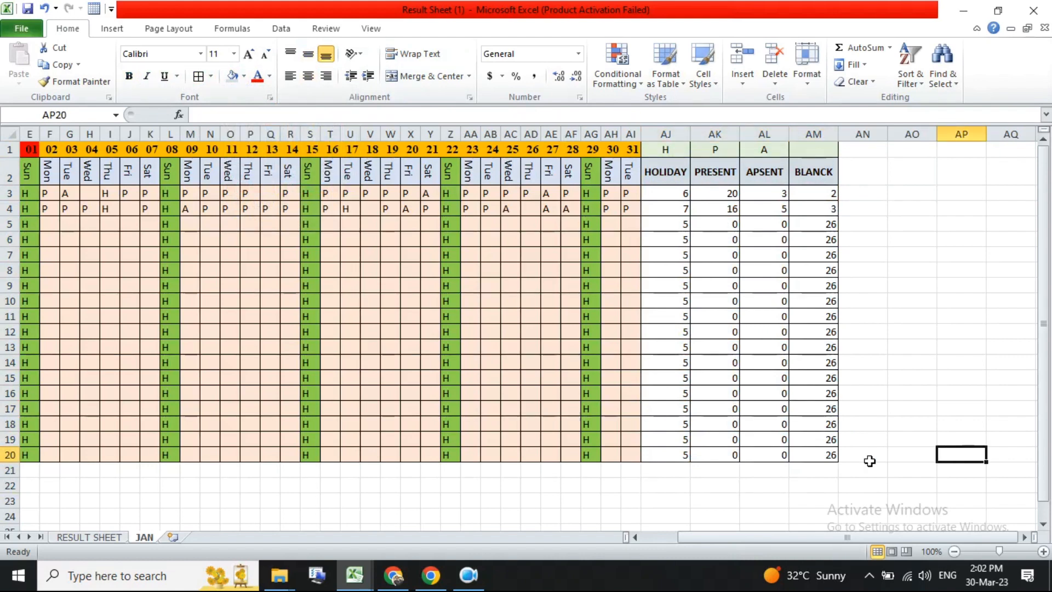
# - Merge cells AG22 to AI22 and set them to bold, 14-point text
pyautogui.click(674, 503)
pyautogui.click(676, 488)
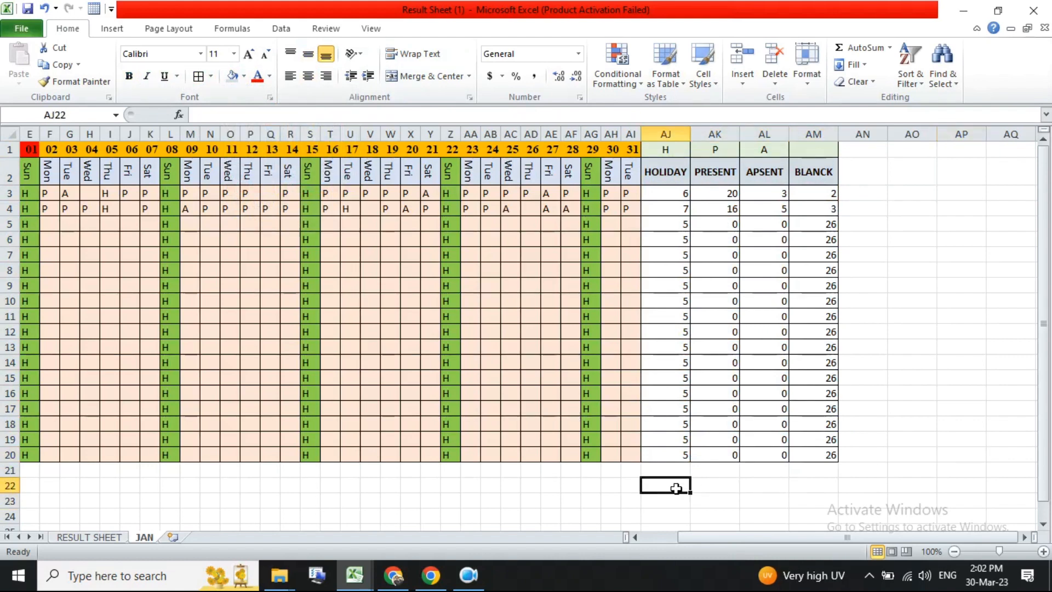
pyautogui.press('alt')
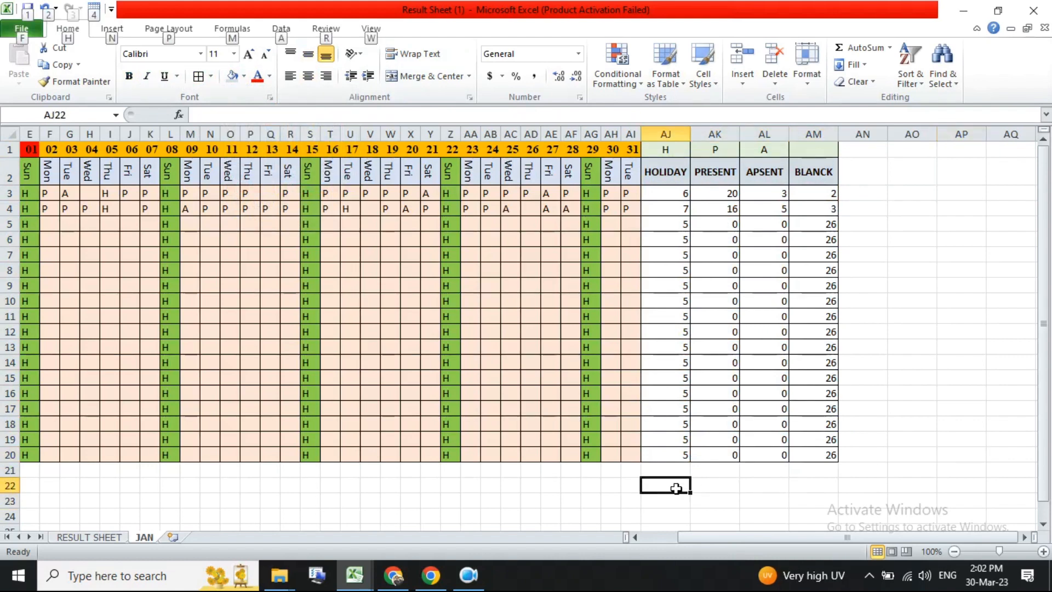
pyautogui.press('alt')
pyautogui.moveTo(591, 486); pyautogui.dragTo(626, 486)
pyautogui.click(429, 76)
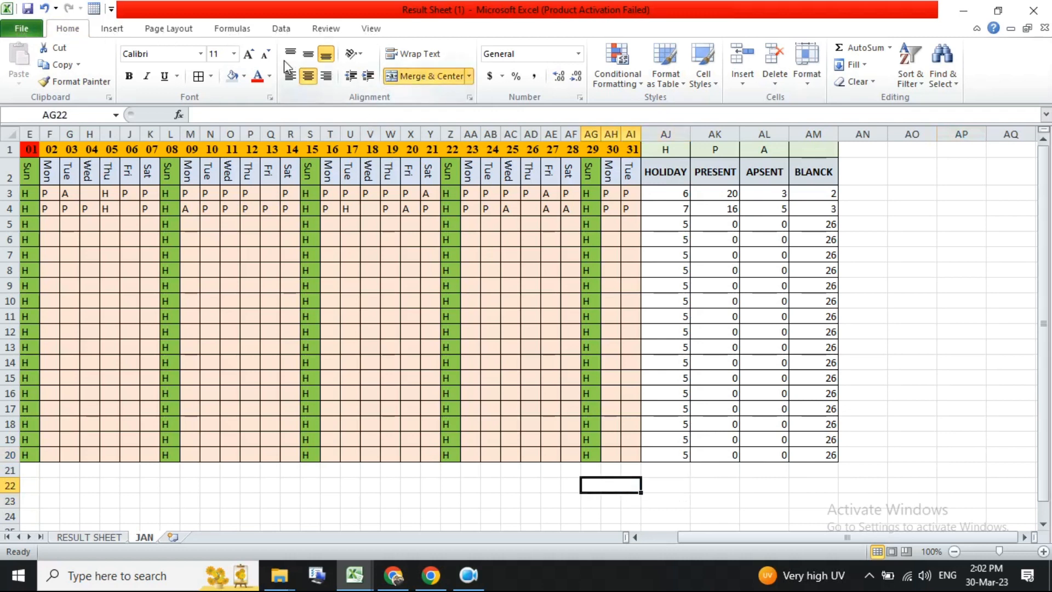
pyautogui.click(248, 54)
pyautogui.click(248, 54)
pyautogui.click(129, 76)
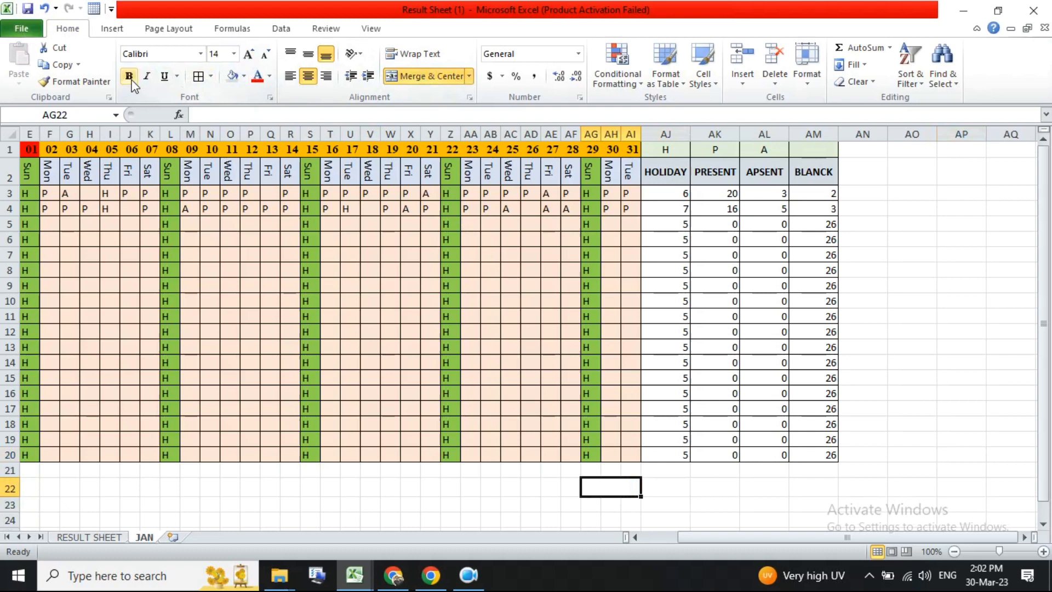
# - Enter the label TOTAL in the merged cell
pyautogui.write('TOTO')
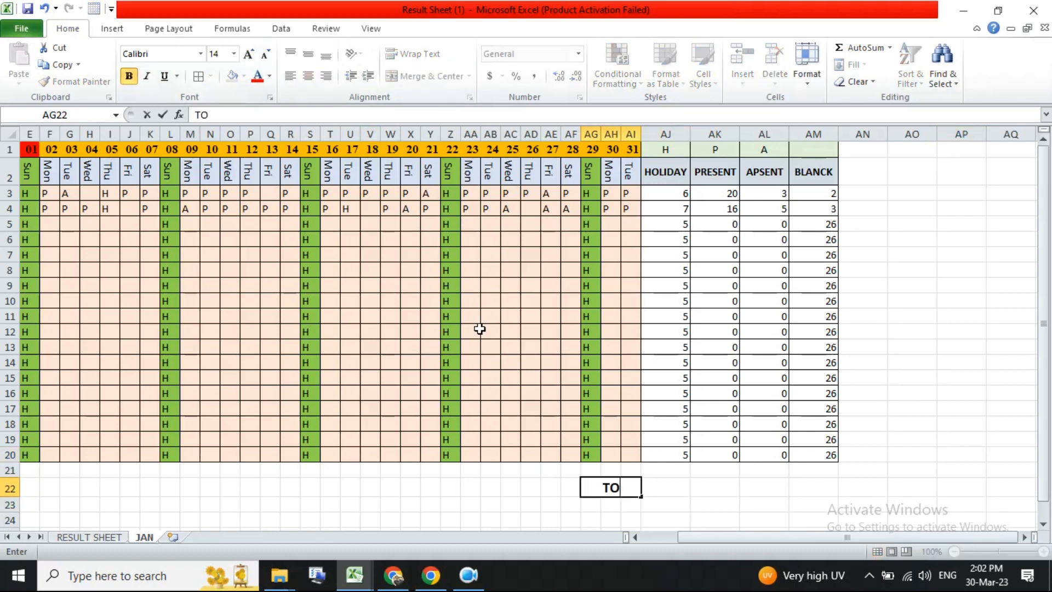
pyautogui.press('BackSpace')
pyautogui.press('BackSpace')
pyautogui.write('TAL')
pyautogui.press('Right')
pyautogui.press('Right')
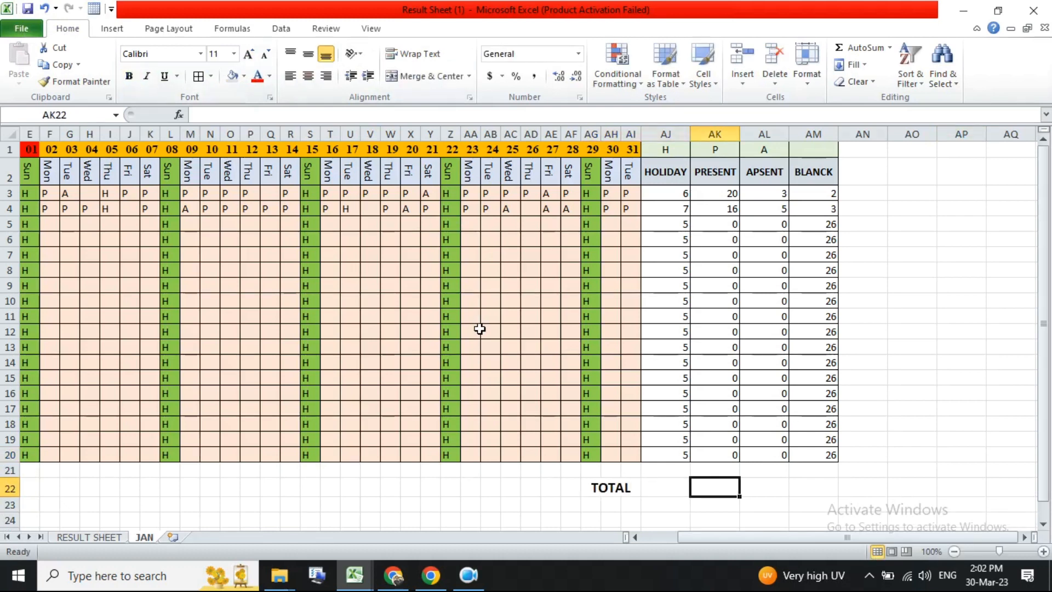
# - AutoSum the HOLIDAY column into AJ22
pyautogui.press('Left')
pyautogui.hotkey('alt', '=')
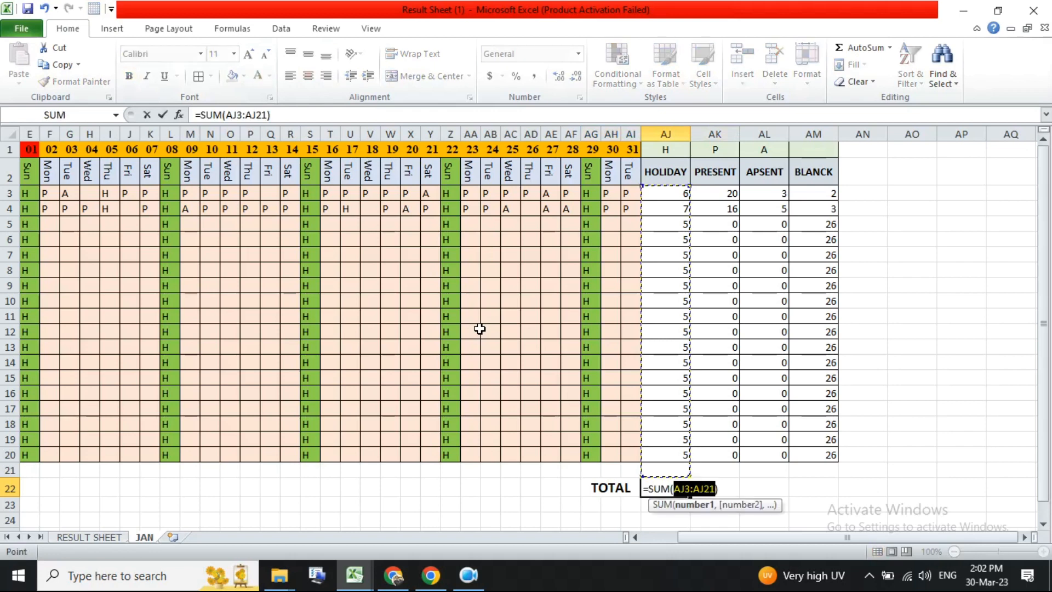
pyautogui.press('Return')
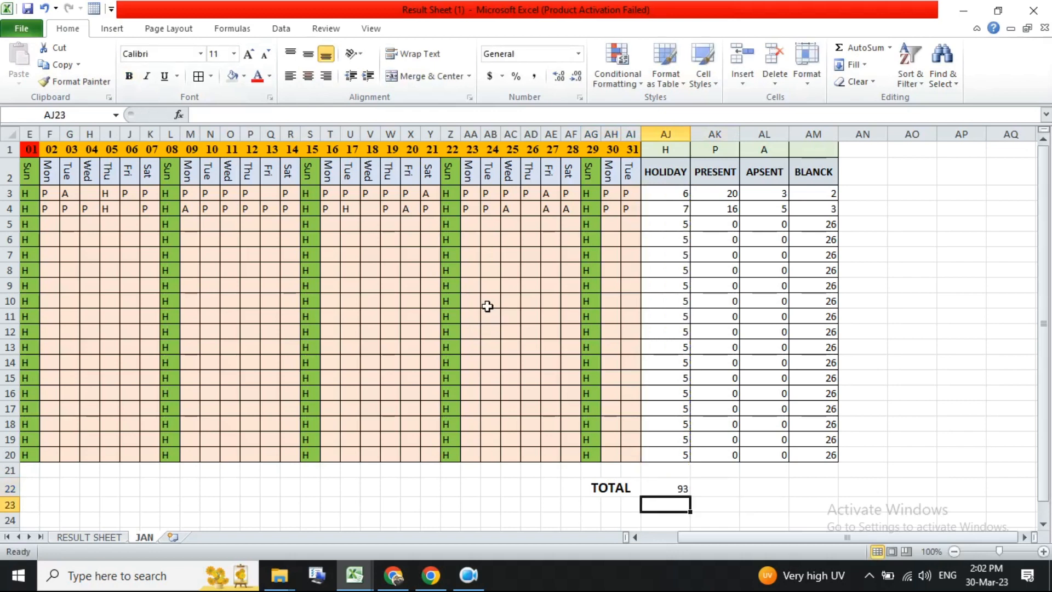
# - Copy the SUM total across to the PRESENT, APSENT and BLANCK columns in row 22
pyautogui.click(678, 486)
pyautogui.moveTo(689, 495); pyautogui.dragTo(822, 490)
pyautogui.click(719, 485)
pyautogui.click(685, 490)
pyautogui.hotkey('ctrl', 'z')
pyautogui.moveTo(694, 499); pyautogui.dragTo(819, 489)
pyautogui.click(727, 486)
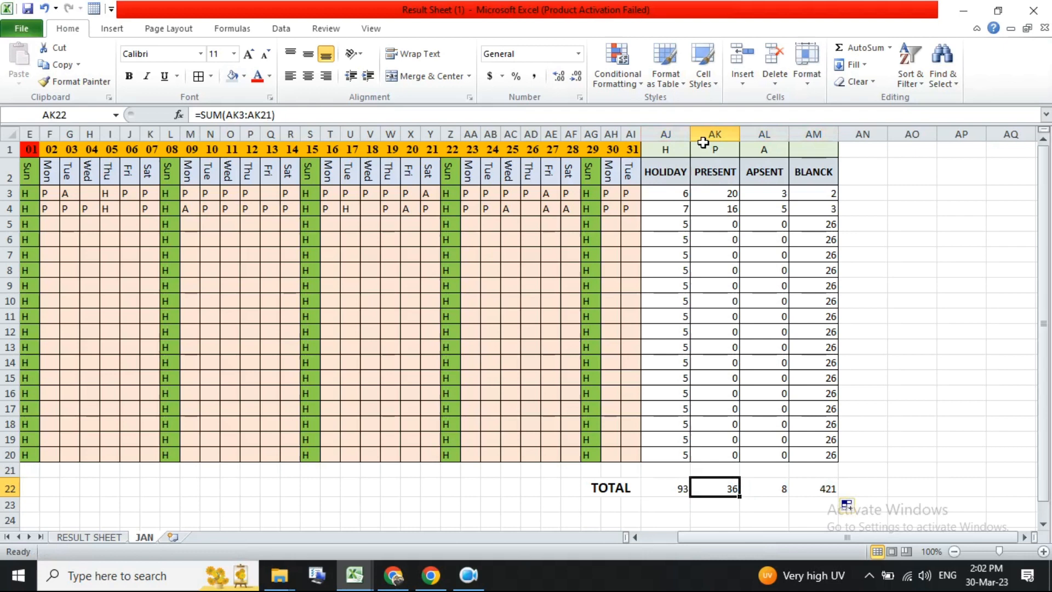
pyautogui.click(783, 484)
pyautogui.click(820, 488)
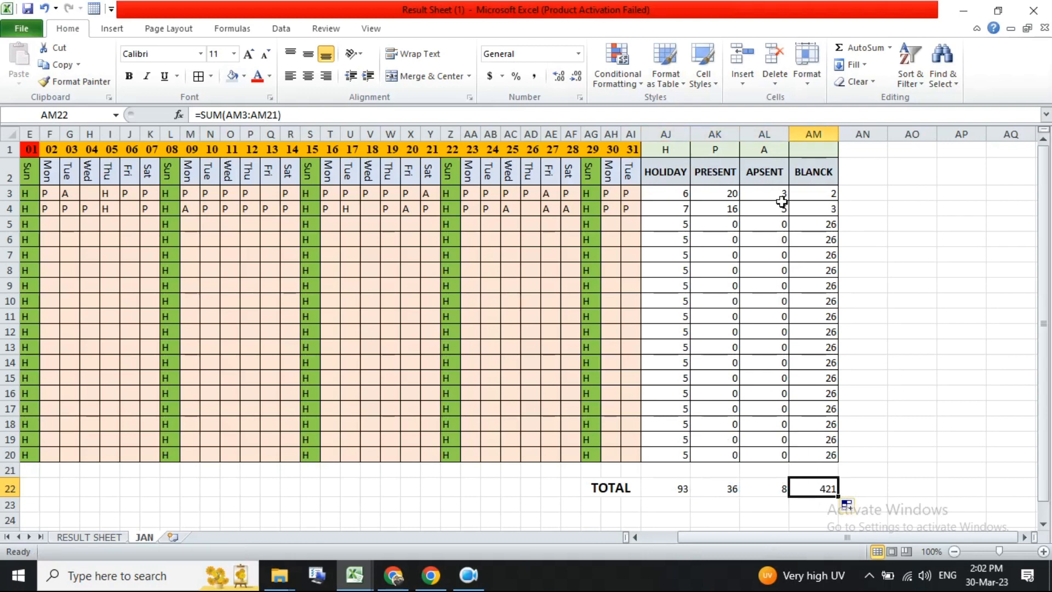
# - Autofit the widths of the summary columns AJ to AM
pyautogui.moveTo(667, 193); pyautogui.dragTo(823, 454)
pyautogui.moveTo(674, 133); pyautogui.dragTo(814, 134)
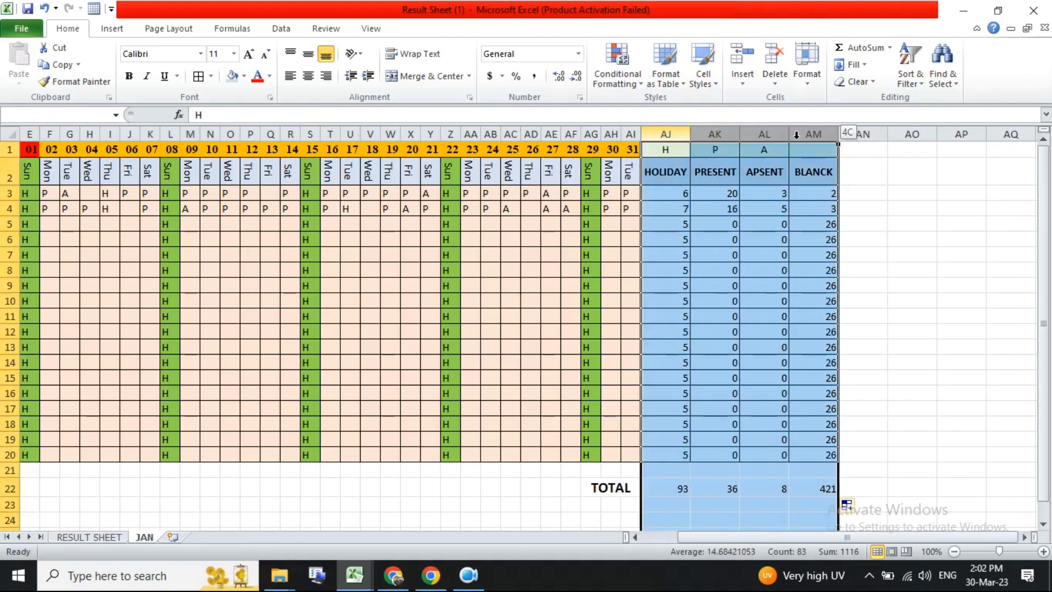
pyautogui.doubleClick(690, 135)
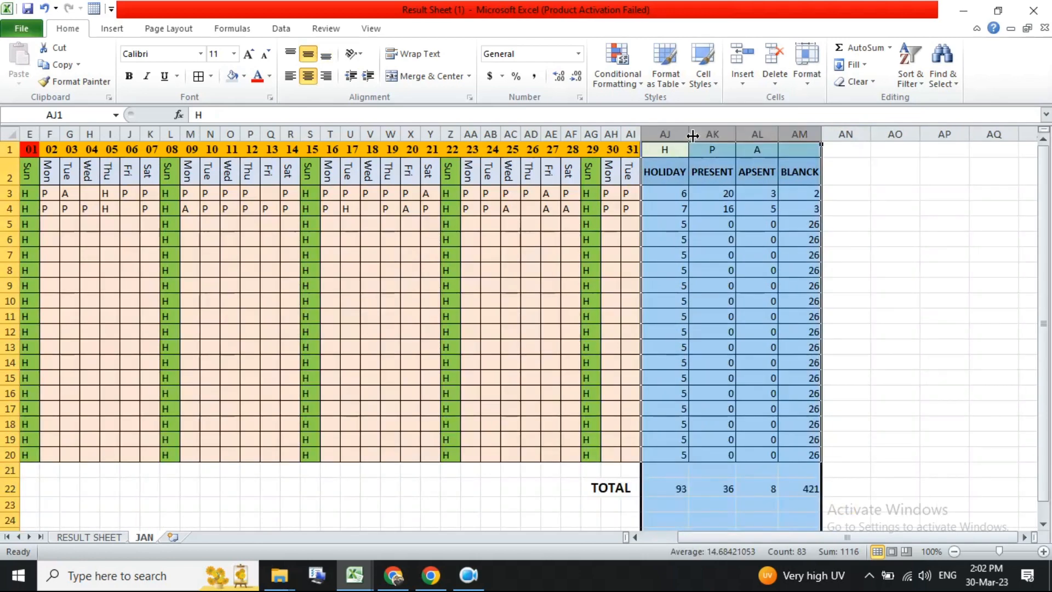
# - Copy the vertical day-heading format onto the summary headings and autofit those columns to narrow them
pyautogui.click(667, 169)
pyautogui.click(616, 174)
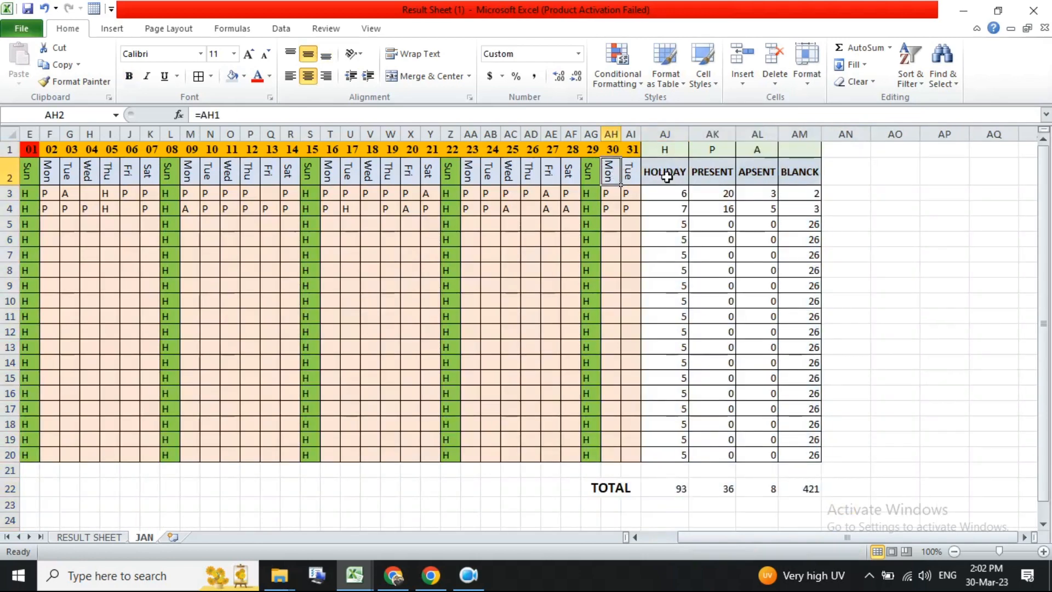
pyautogui.click(69, 82)
pyautogui.moveTo(670, 172); pyautogui.dragTo(803, 172)
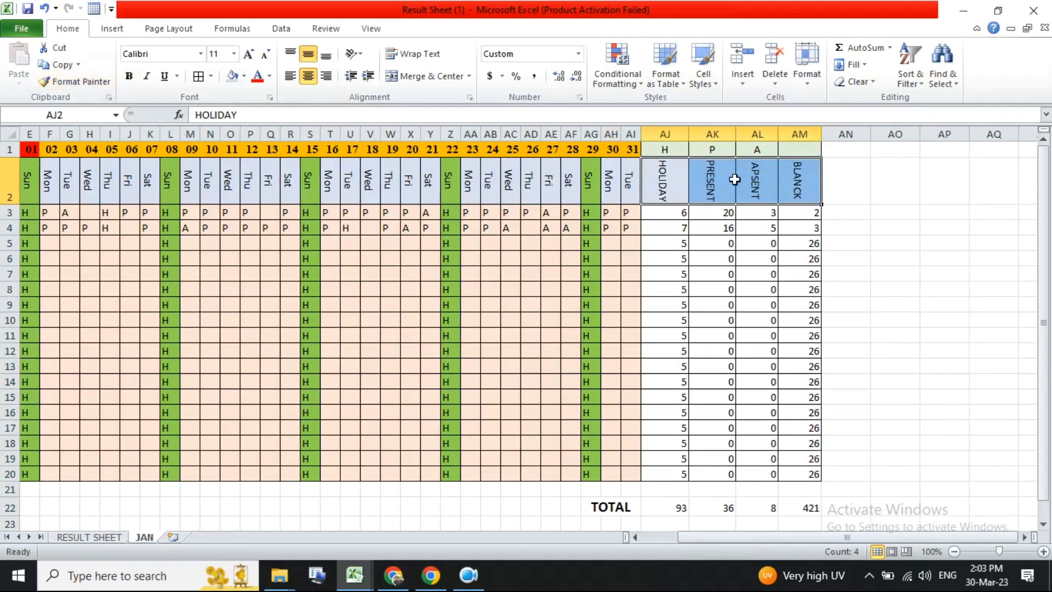
pyautogui.moveTo(673, 134); pyautogui.dragTo(800, 134)
pyautogui.doubleClick(689, 134)
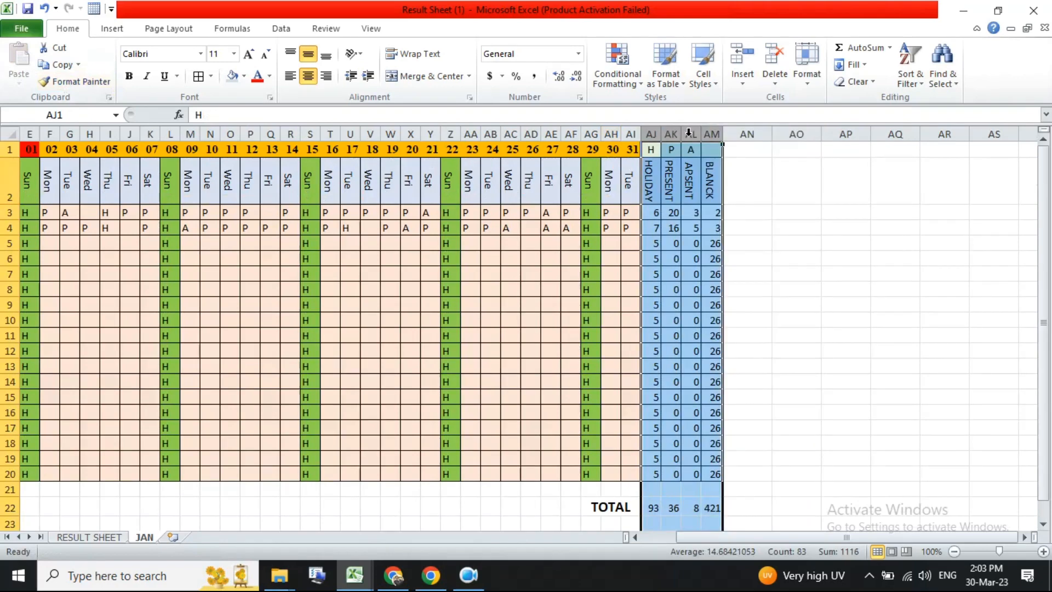
# - Review the whole attendance sheet from employee details to the totals row
pyautogui.click(631, 180)
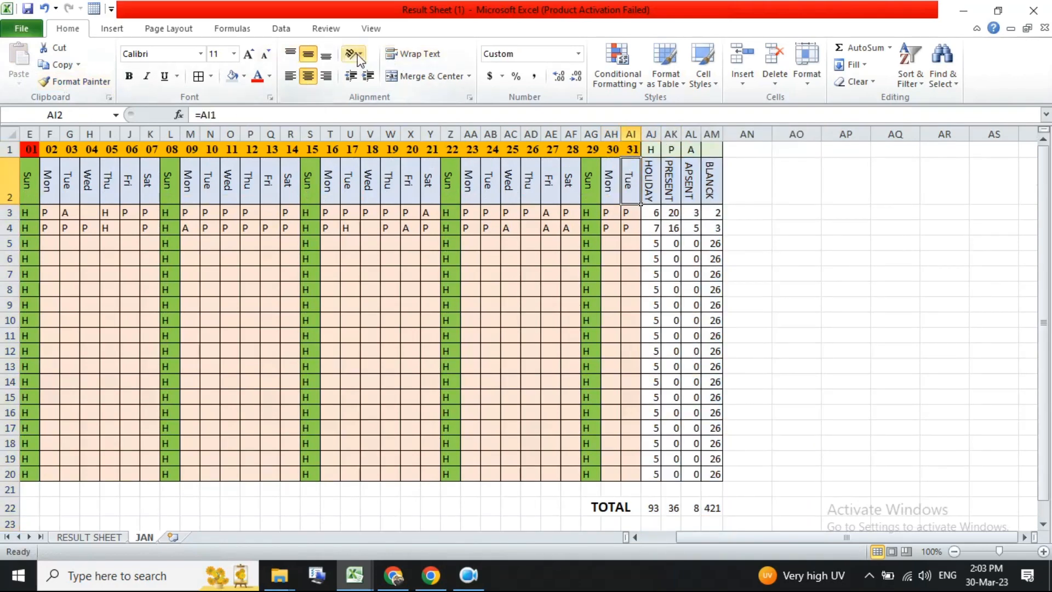
pyautogui.click(720, 182)
pyautogui.moveTo(720, 182); pyautogui.dragTo(245, 210)
pyautogui.click(653, 242)
pyautogui.moveTo(716, 130); pyautogui.dragTo(2, 298)
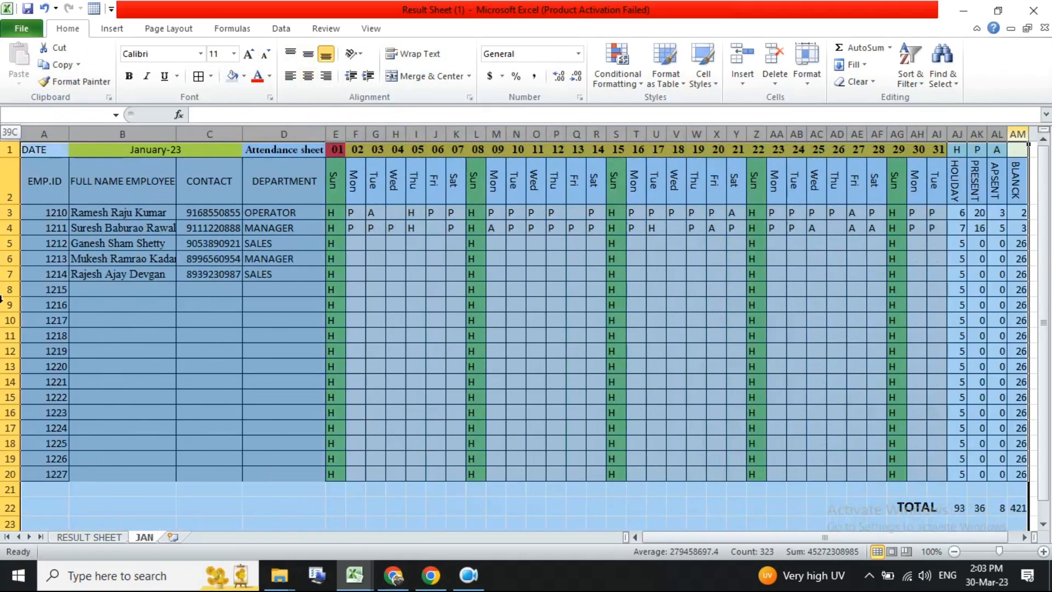
pyautogui.click(342, 442)
pyautogui.keyDown('ctrl'); pyautogui.scroll(-1, 348, 439); pyautogui.keyUp('ctrl')
pyautogui.click(540, 463)
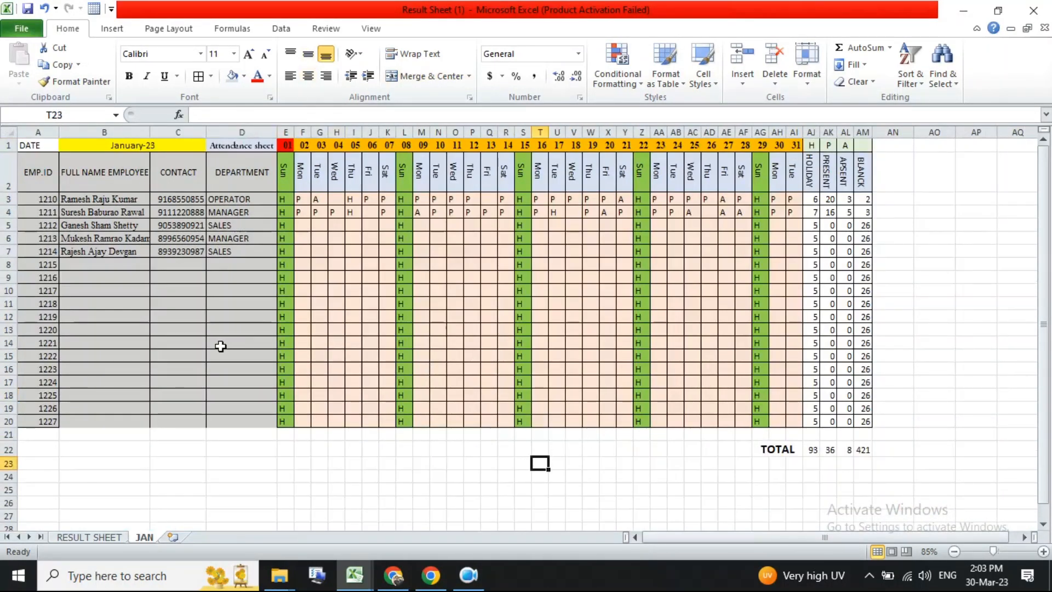
pyautogui.moveTo(54, 172); pyautogui.dragTo(874, 429)
pyautogui.click(844, 421)
pyautogui.click(653, 340)
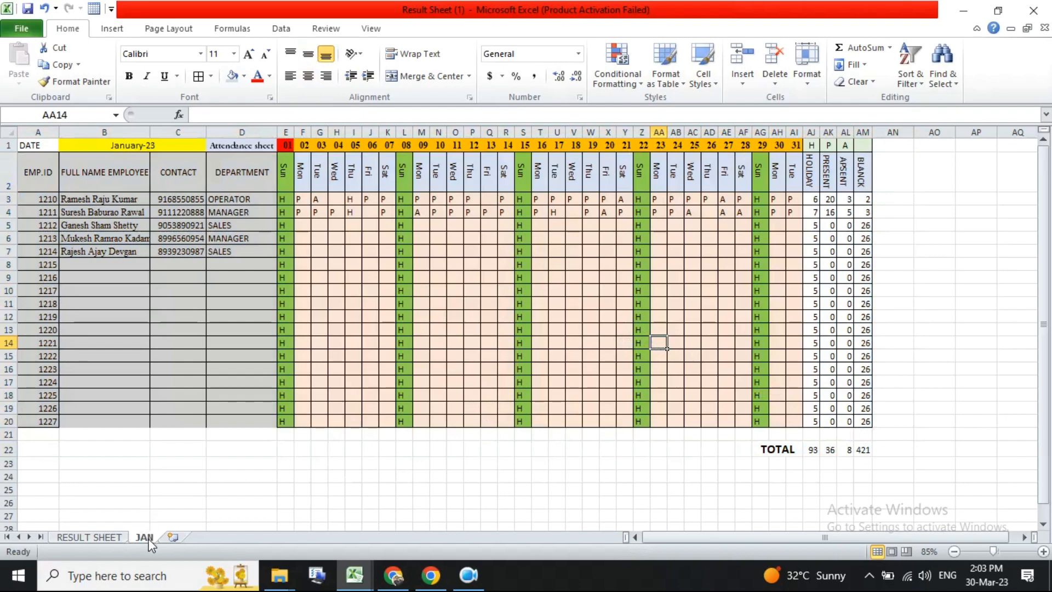
pyautogui.moveTo(151, 543); pyautogui.dragTo(179, 537)
pyautogui.doubleClick(180, 537)
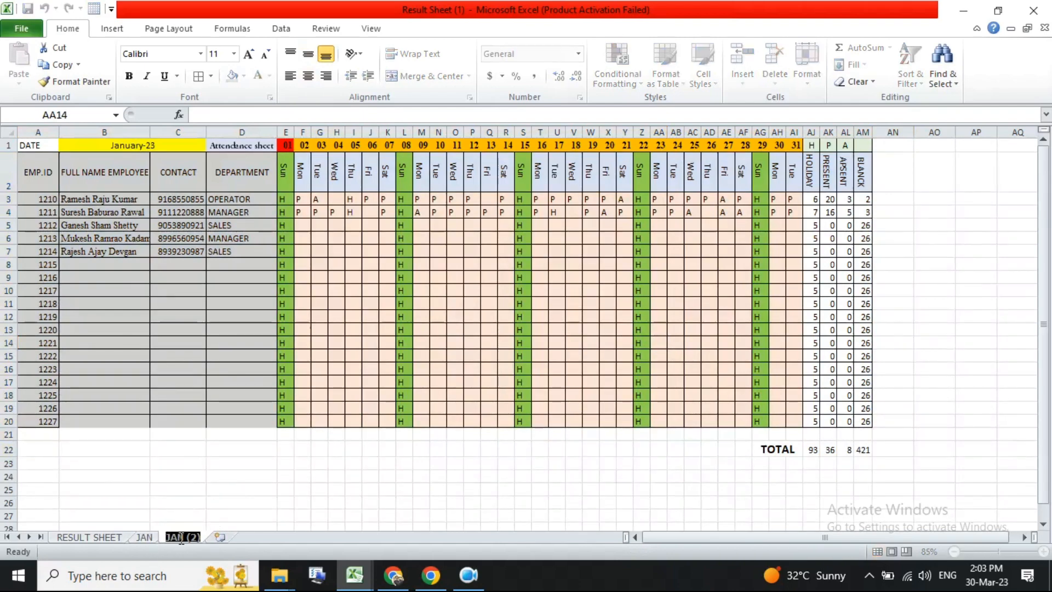
pyautogui.press('Return')
pyautogui.click(174, 527)
pyautogui.rightClick(178, 527)
pyautogui.rightClick(184, 536)
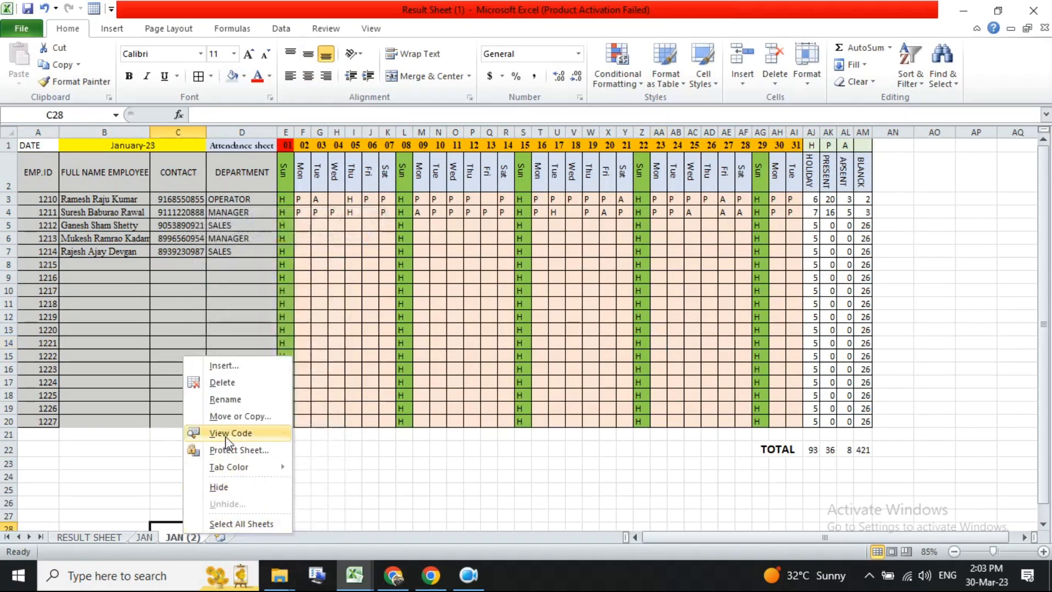
pyautogui.click(222, 383)
pyautogui.click(498, 327)
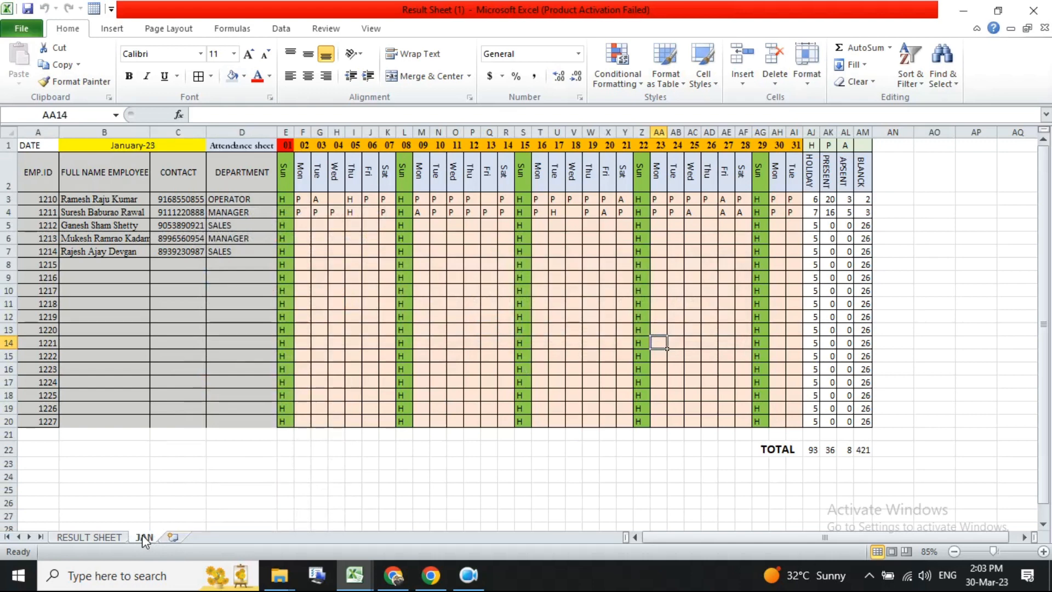
# - Duplicate the JAN sheet and rename the copy FEB
pyautogui.moveTo(142, 534); pyautogui.dragTo(178, 534)
pyautogui.doubleClick(182, 537)
pyautogui.write('FEB')
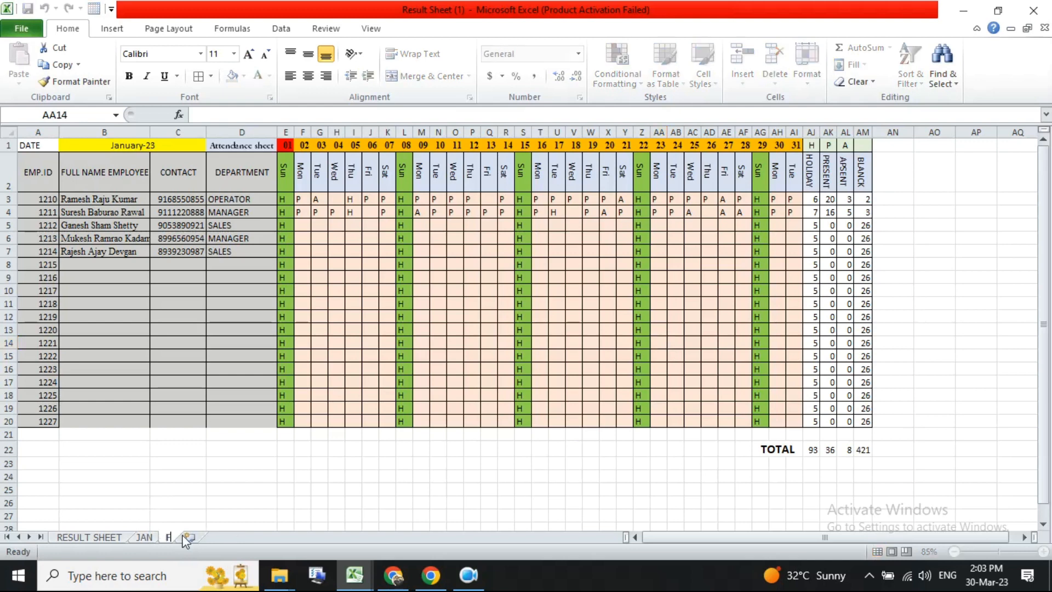
pyautogui.click(251, 480)
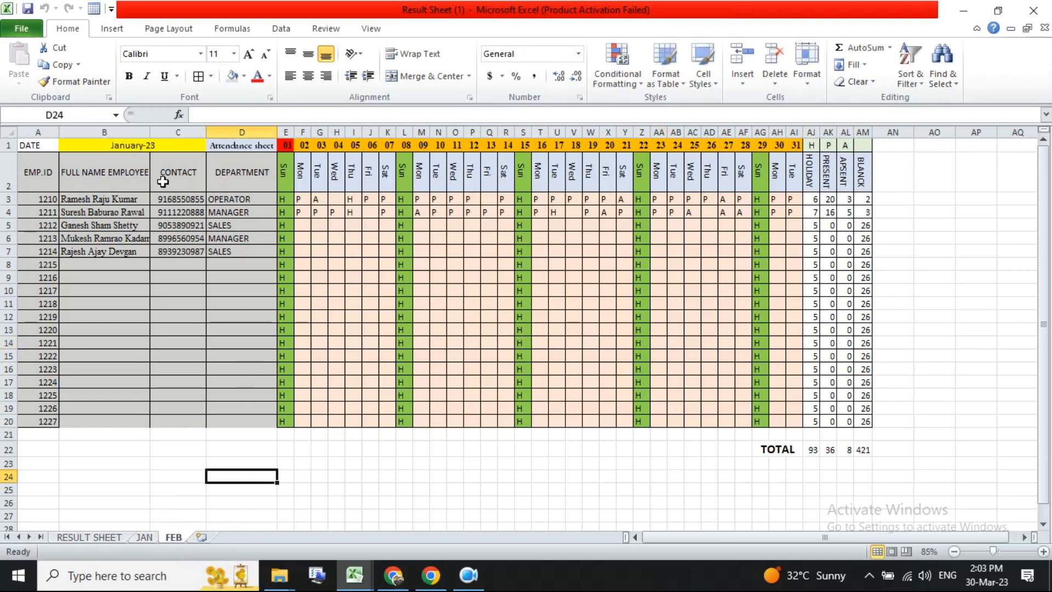
# - Change the master date in E1 to 01-02-2023 so the sheet switches to February
pyautogui.click(165, 144)
pyautogui.click(283, 145)
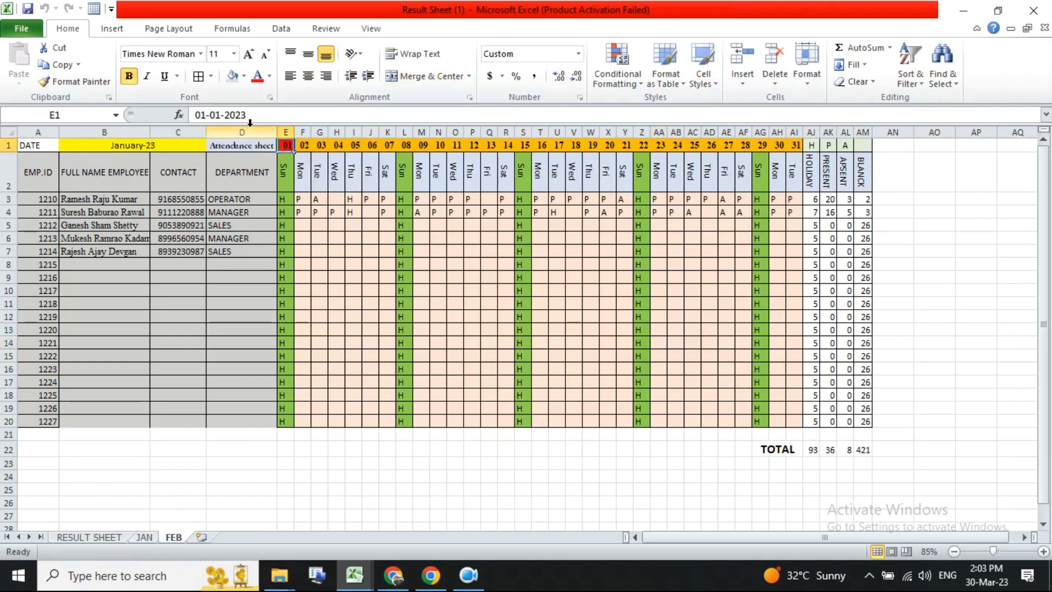
pyautogui.click(218, 115)
pyautogui.write('2')
pyautogui.press('Return')
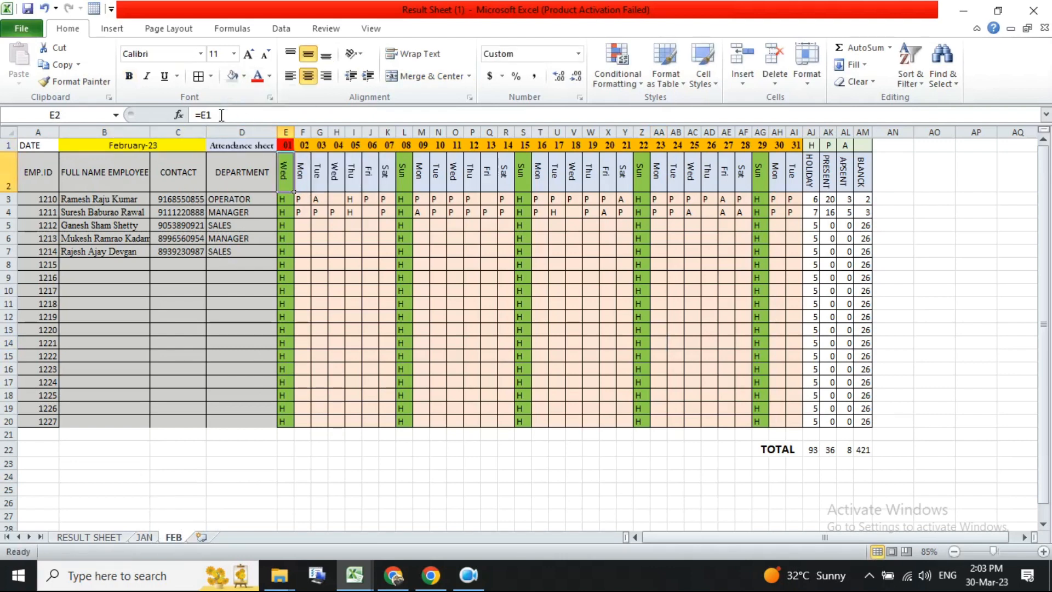
# - Fill the date from E1 across row 1 up to column AI
pyautogui.click(287, 145)
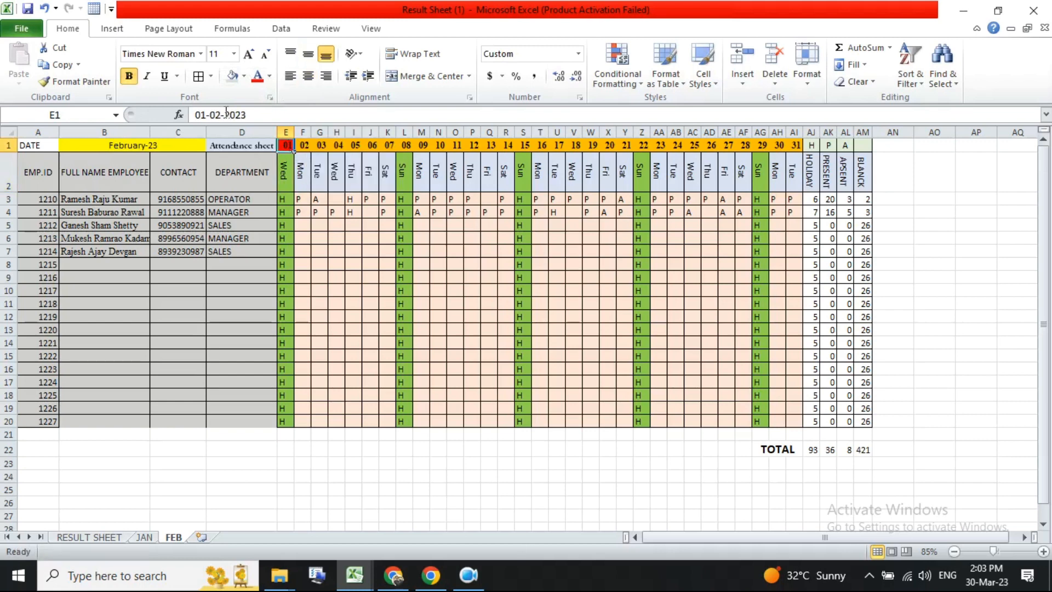
pyautogui.press('Down')
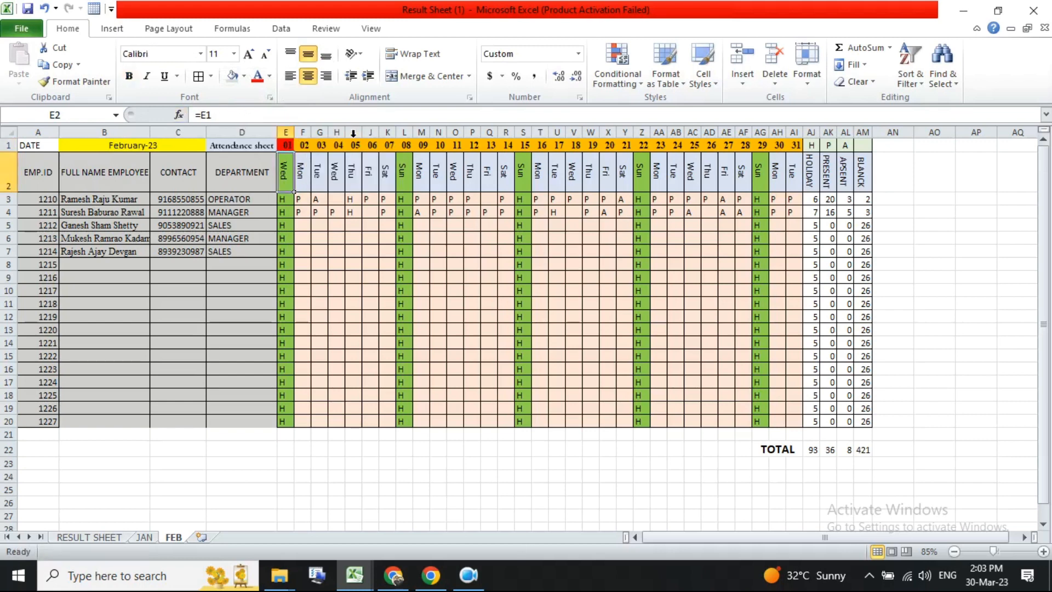
pyautogui.click(287, 145)
pyautogui.moveTo(295, 151); pyautogui.dragTo(799, 148)
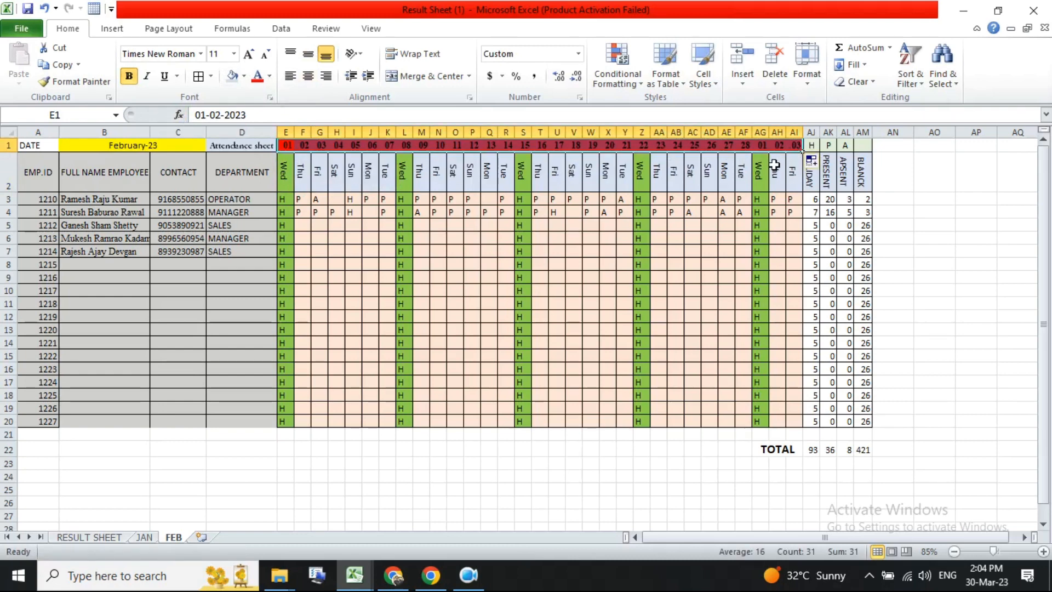
# - Remove the red fill from the copied dates in F1 to AI1
pyautogui.moveTo(305, 146); pyautogui.dragTo(790, 148)
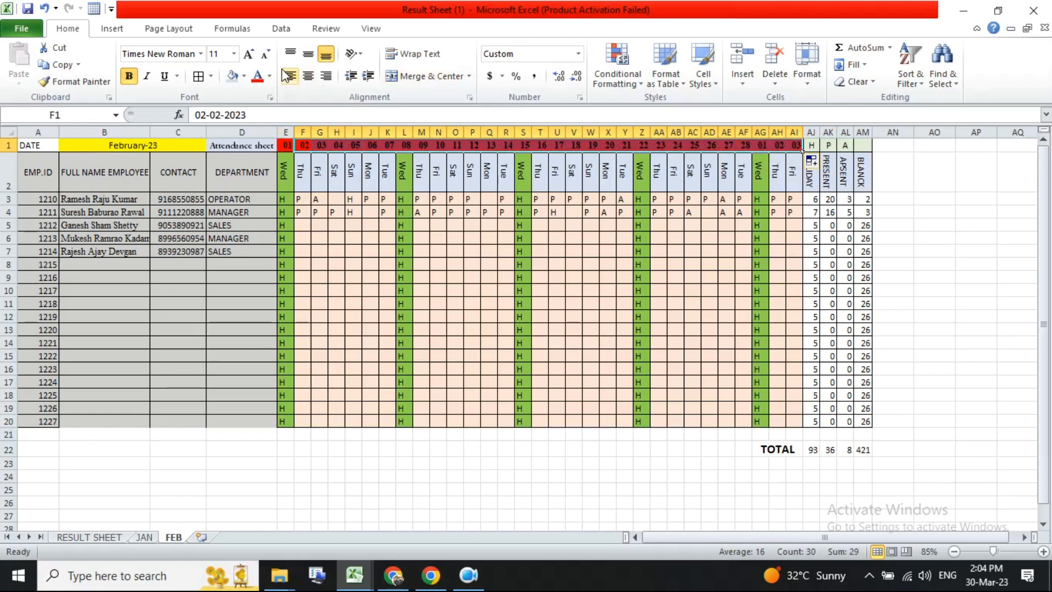
pyautogui.click(270, 76)
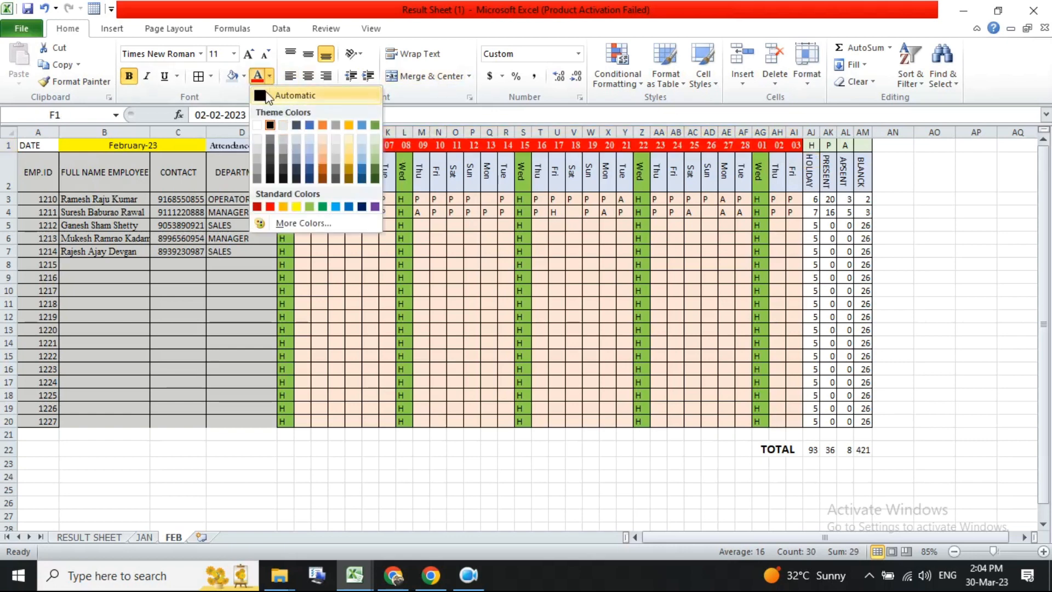
pyautogui.click(244, 76)
pyautogui.click(259, 126)
# - Clear the surplus dates and attendance entries in columns AG to AI
pyautogui.click(760, 212)
pyautogui.moveTo(759, 145); pyautogui.dragTo(795, 146)
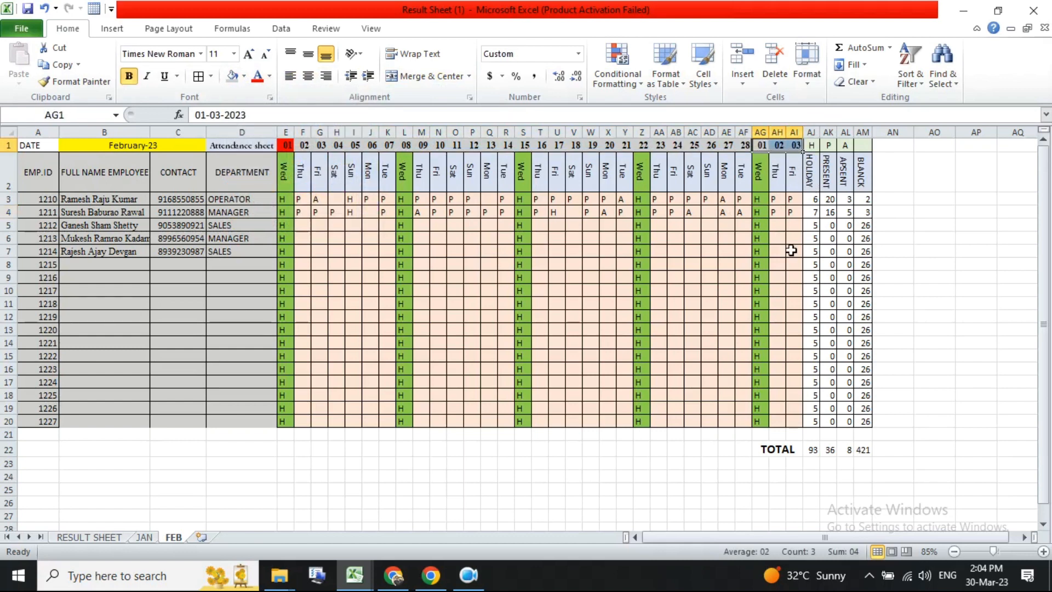
pyautogui.press('Delete')
pyautogui.moveTo(767, 188); pyautogui.dragTo(796, 415)
pyautogui.press('Delete')
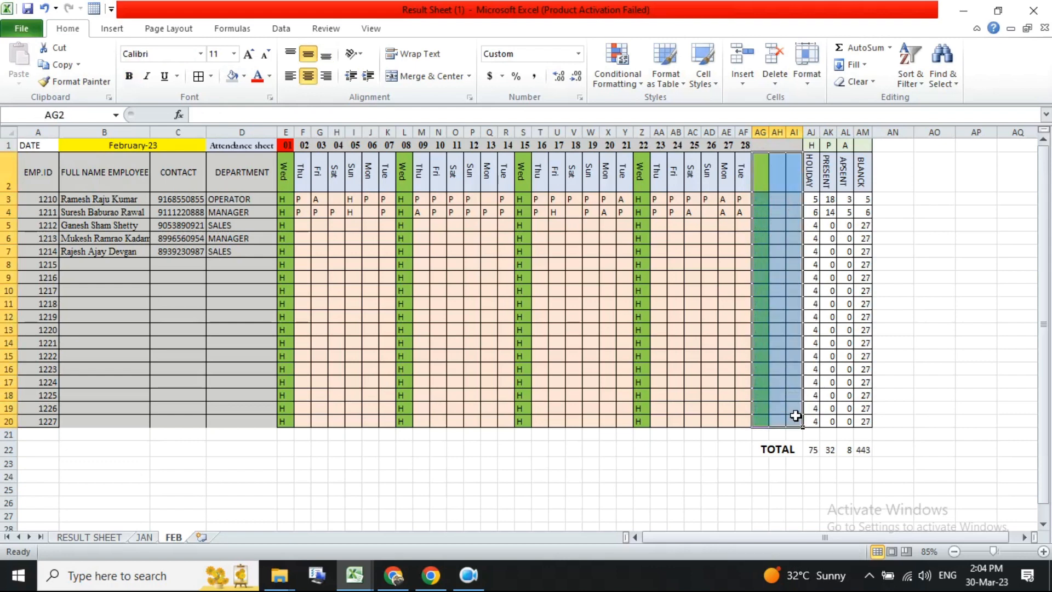
# - Inspect the day-name cells in row 2 and their formula at a larger zoom
pyautogui.click(731, 249)
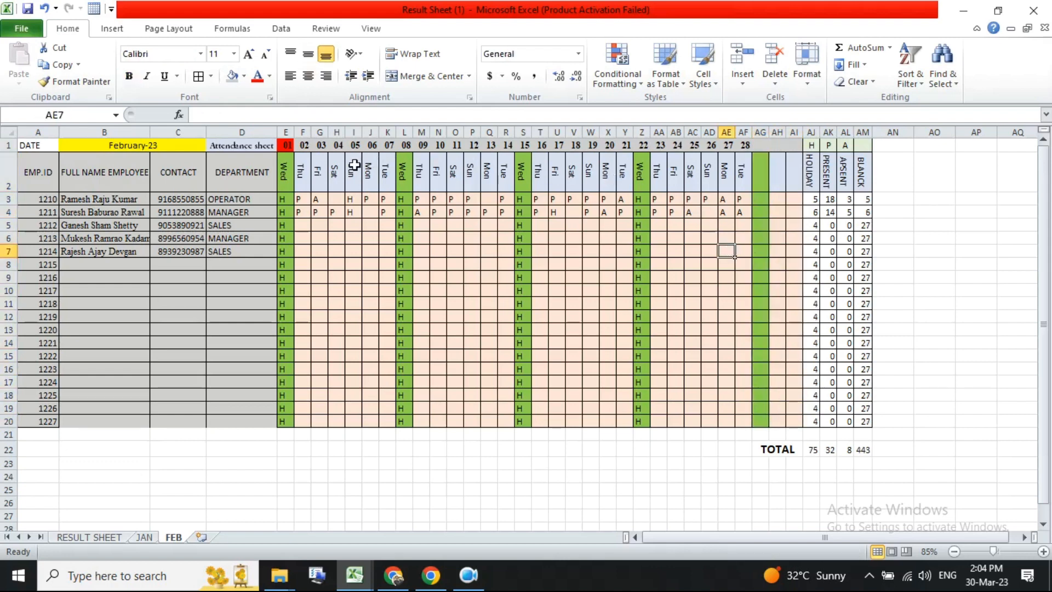
pyautogui.moveTo(284, 170); pyautogui.dragTo(741, 170)
pyautogui.click(285, 170)
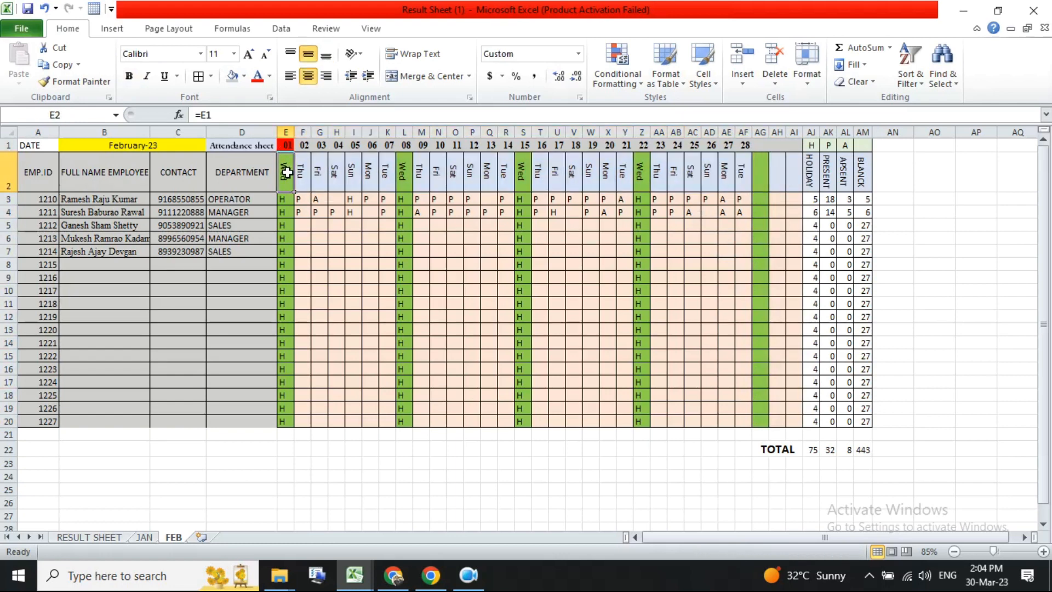
pyautogui.doubleClick(287, 172)
pyautogui.press('Escape')
pyautogui.doubleClick(286, 176)
pyautogui.press('Escape')
pyautogui.keyDown('ctrl'); pyautogui.scroll(5, 285, 175); pyautogui.keyUp('ctrl')
pyautogui.scroll(-3, 507, 320)
pyautogui.scroll(4, 250, 241)
pyautogui.moveTo(222, 309); pyautogui.dragTo(75, 282)
pyautogui.keyDown('ctrl'); pyautogui.scroll(3, 577, 281); pyautogui.keyUp('ctrl')
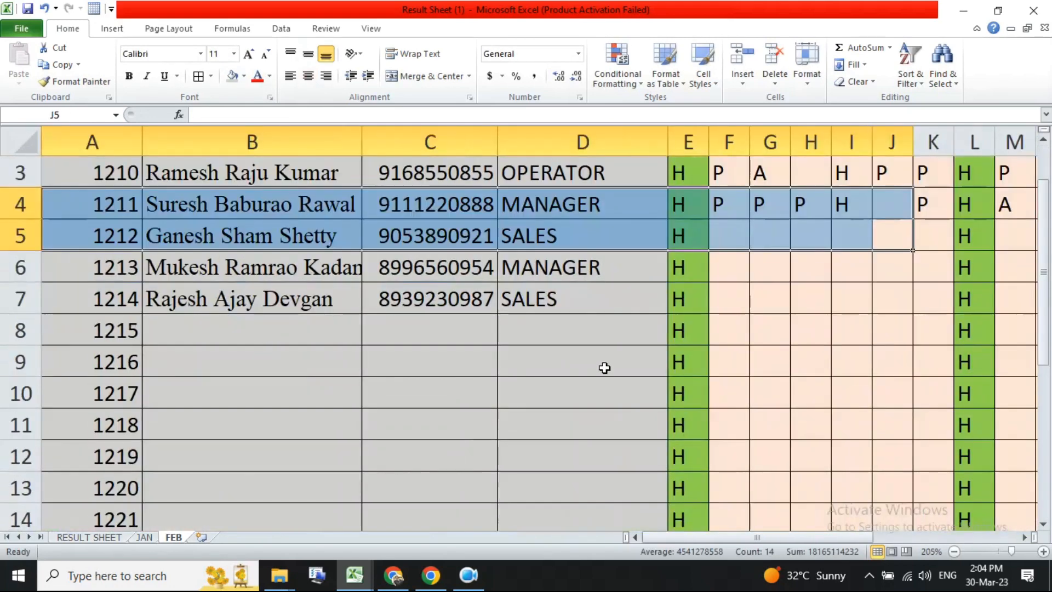
pyautogui.scroll(1, 605, 367)
# - Re-enter the formula =E1 in day-name cell E2
pyautogui.doubleClick(695, 235)
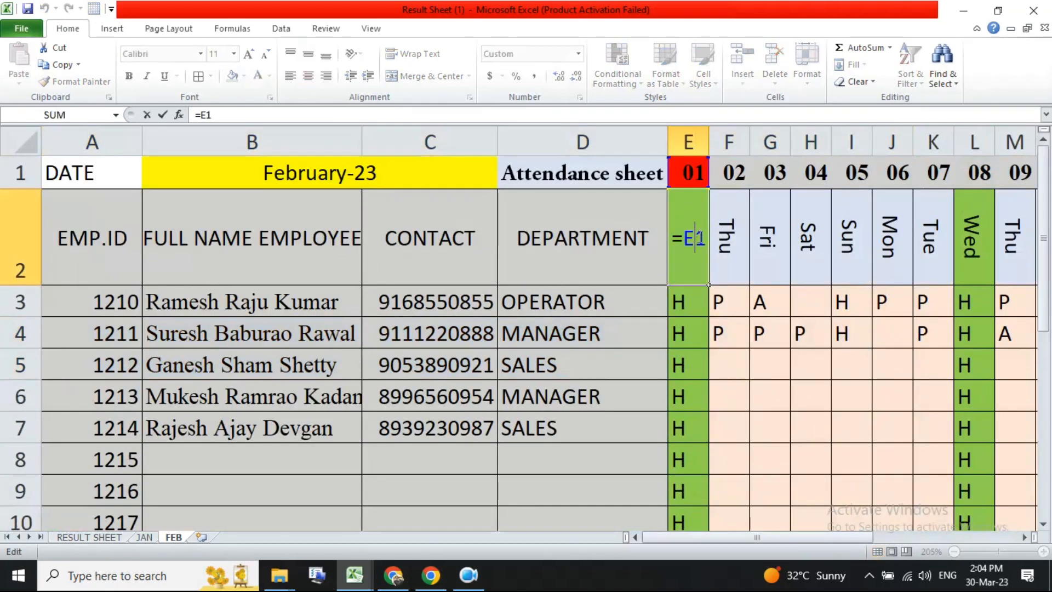
pyautogui.moveTo(683, 237); pyautogui.dragTo(706, 237)
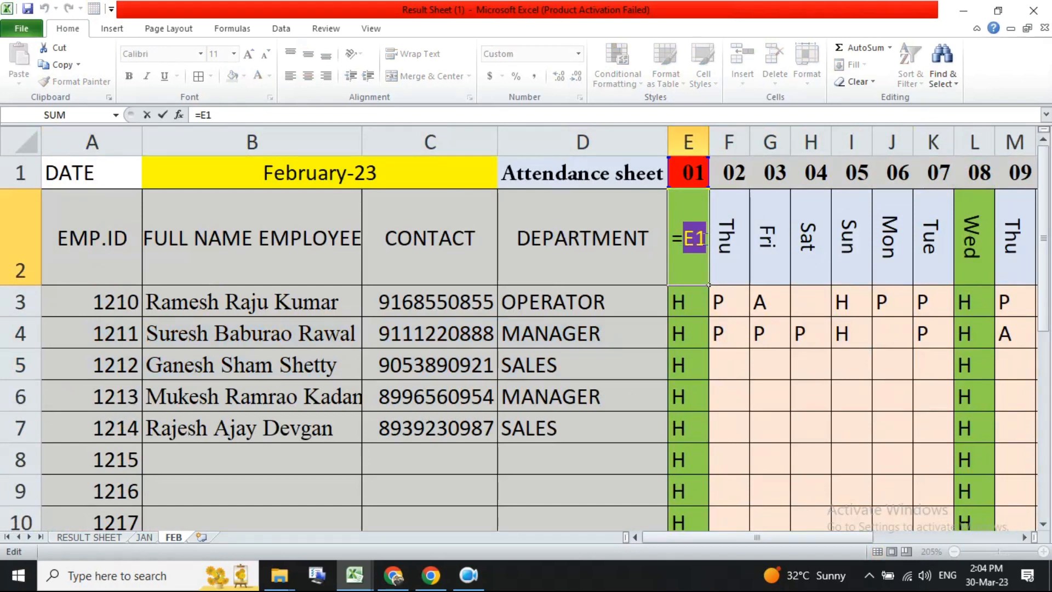
pyautogui.press('Escape')
pyautogui.write('=')
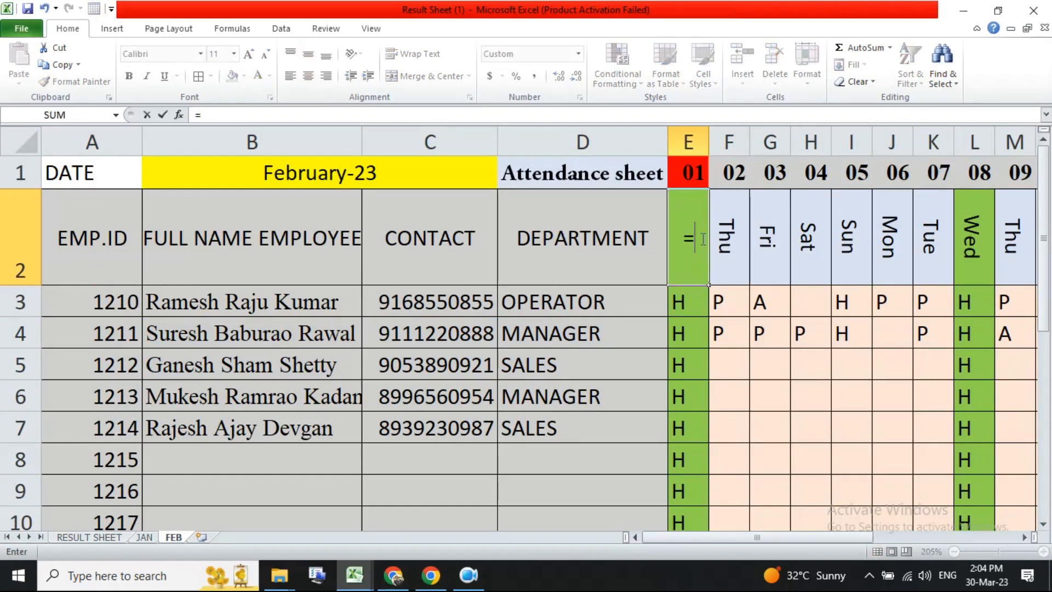
pyautogui.click(689, 174)
pyautogui.press('Return')
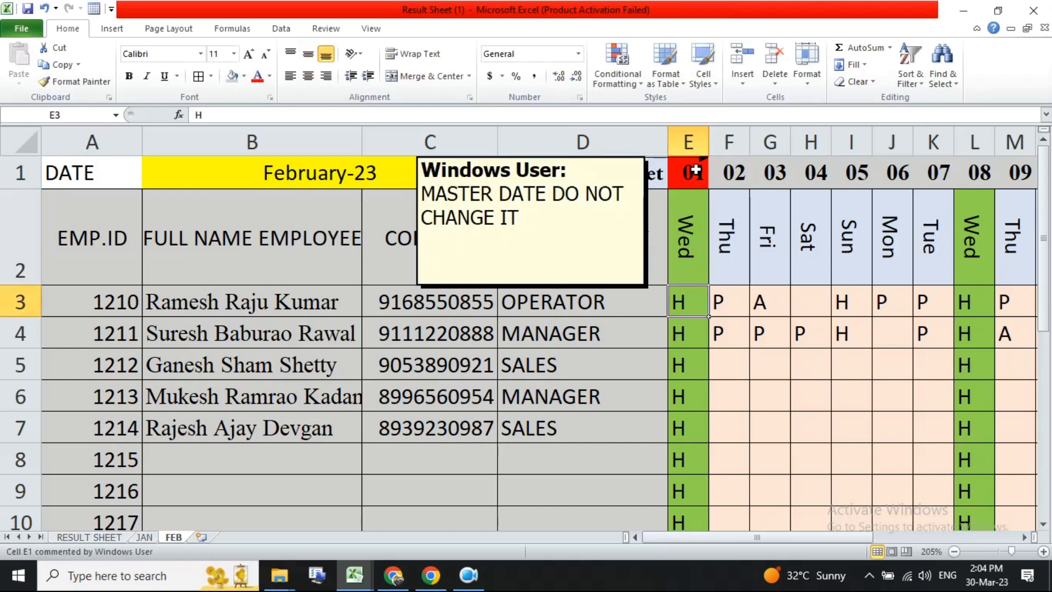
# - Check which cells the month title B1 and day-name cell E2 reference
pyautogui.click(290, 171)
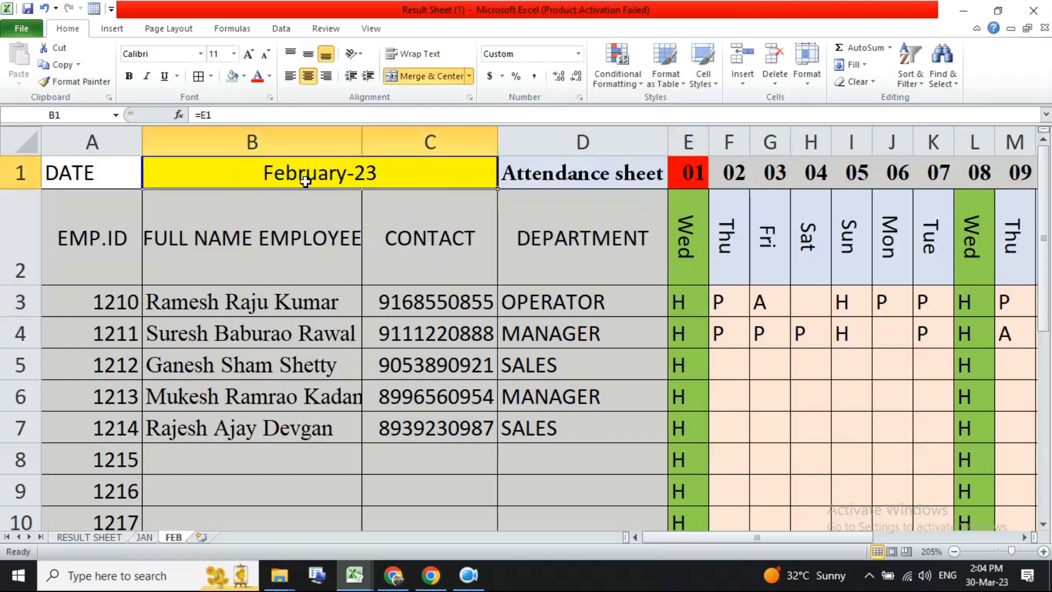
pyautogui.click(694, 169)
pyautogui.click(292, 172)
pyautogui.click(679, 261)
pyautogui.scroll(-6, 527, 307)
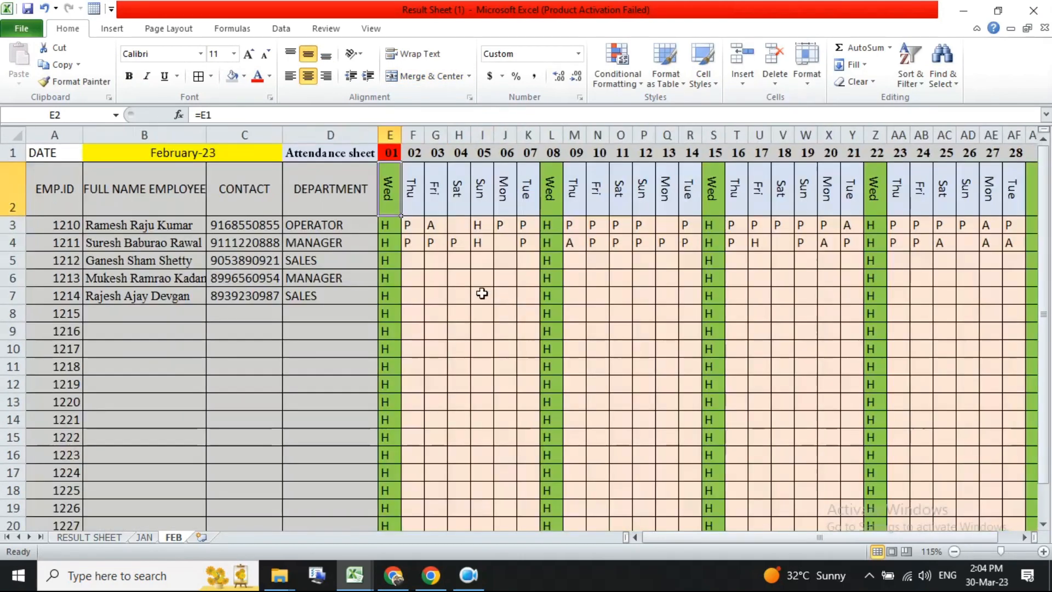
pyautogui.scroll(-2, 483, 294)
# - Copy the day-name formula across row 2 and clear the surplus cells AG2 to AI2
pyautogui.moveTo(294, 192); pyautogui.dragTo(799, 199)
pyautogui.click(790, 178)
pyautogui.moveTo(756, 169); pyautogui.dragTo(792, 177)
pyautogui.press('Delete')
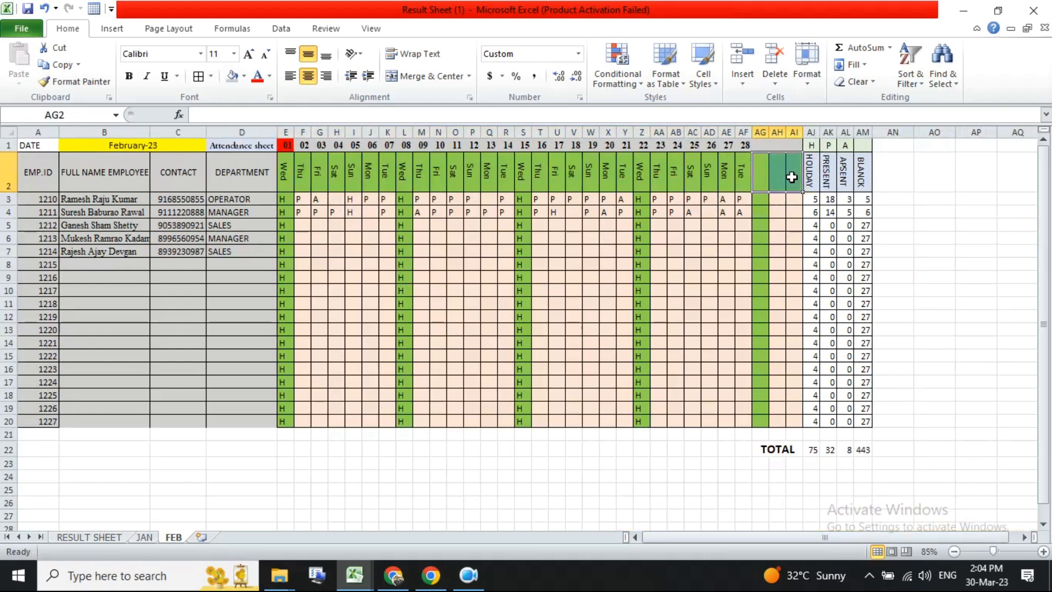
pyautogui.click(789, 225)
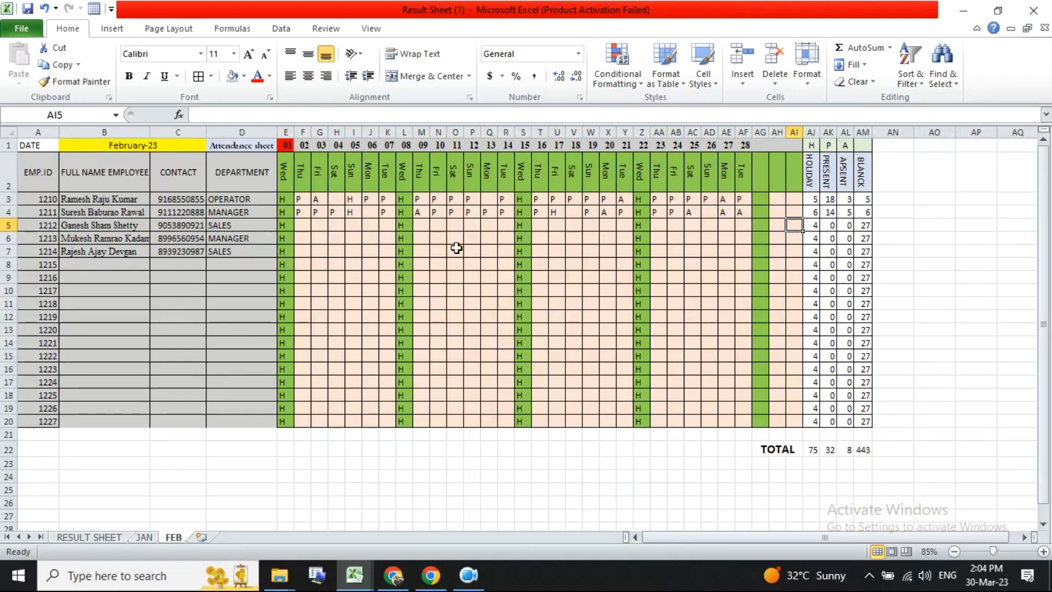
pyautogui.rightClick(170, 538)
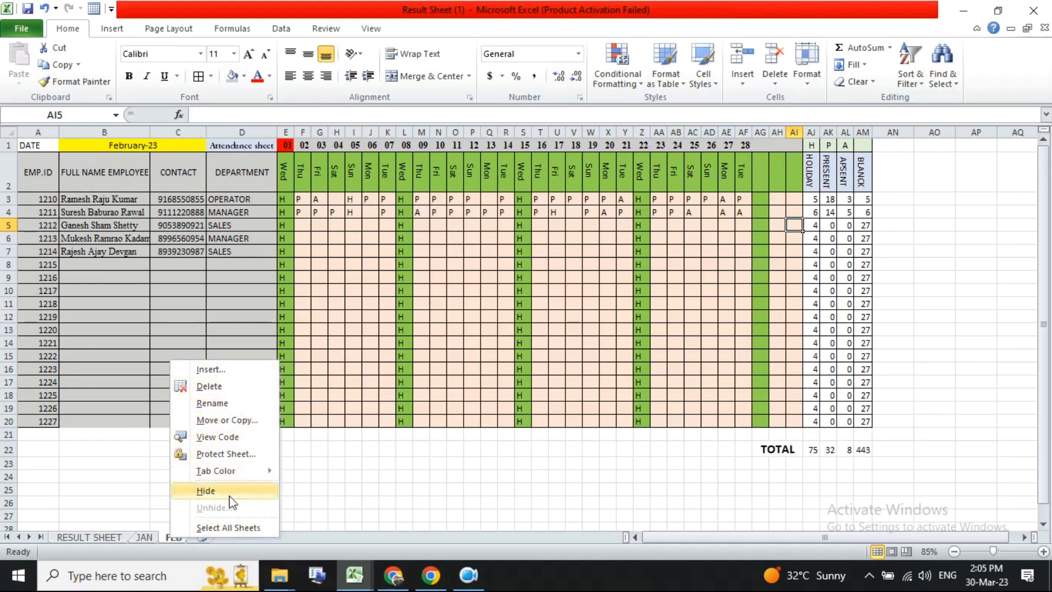
pyautogui.click(241, 421)
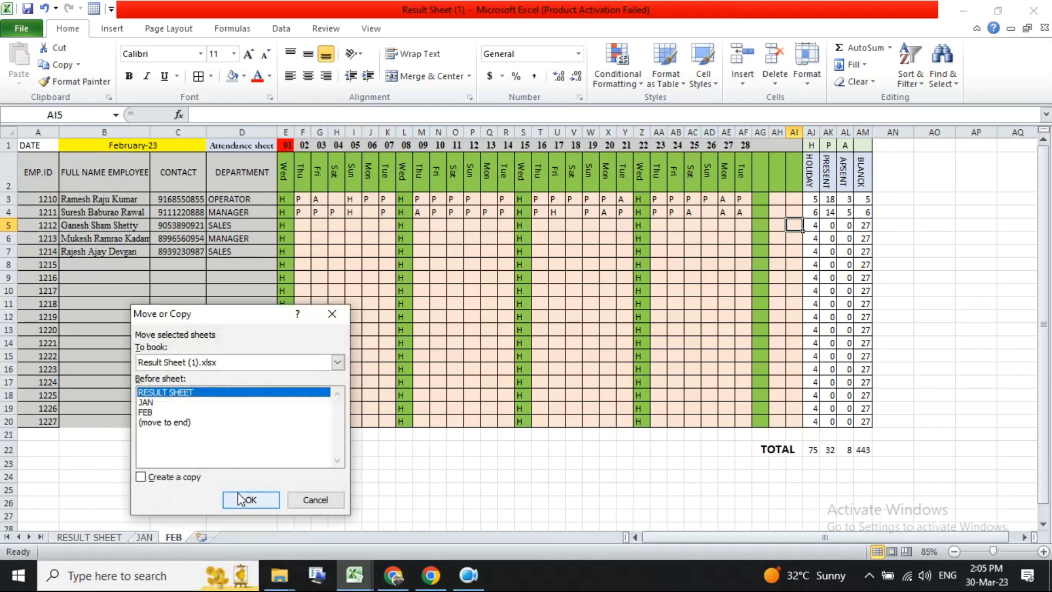
pyautogui.click(148, 412)
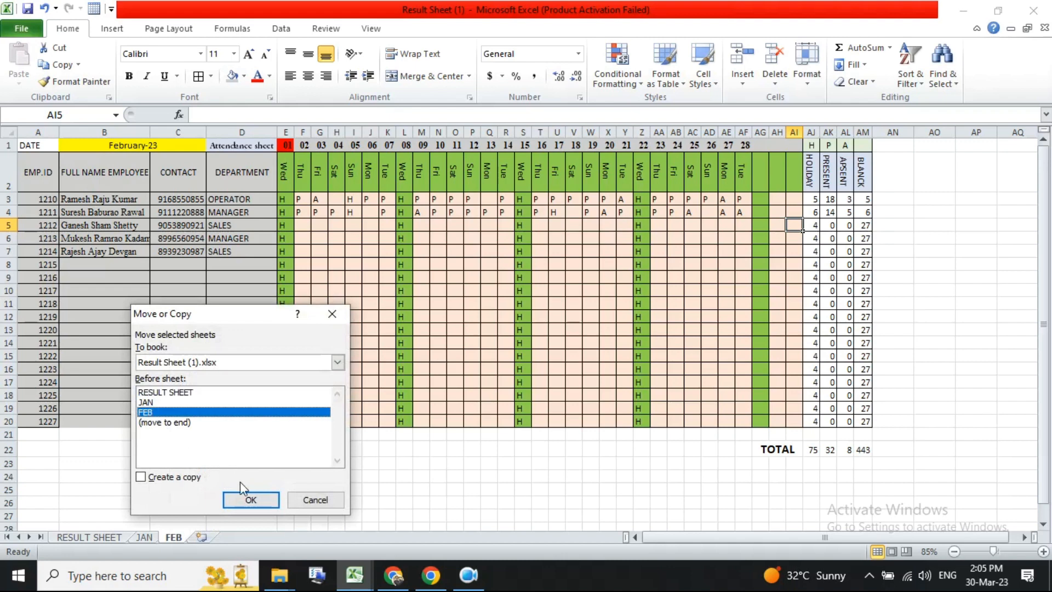
pyautogui.click(250, 499)
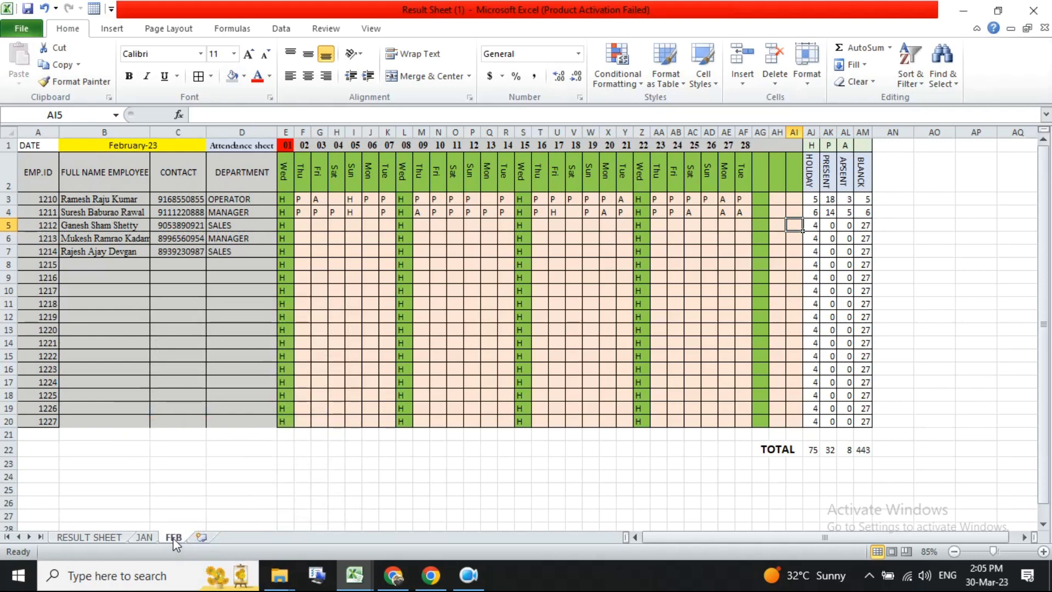
# - Duplicate the FEB sheet and name the copy MARCH
pyautogui.moveTo(175, 541); pyautogui.dragTo(201, 536)
pyautogui.write('MARCH')
pyautogui.press('Return')
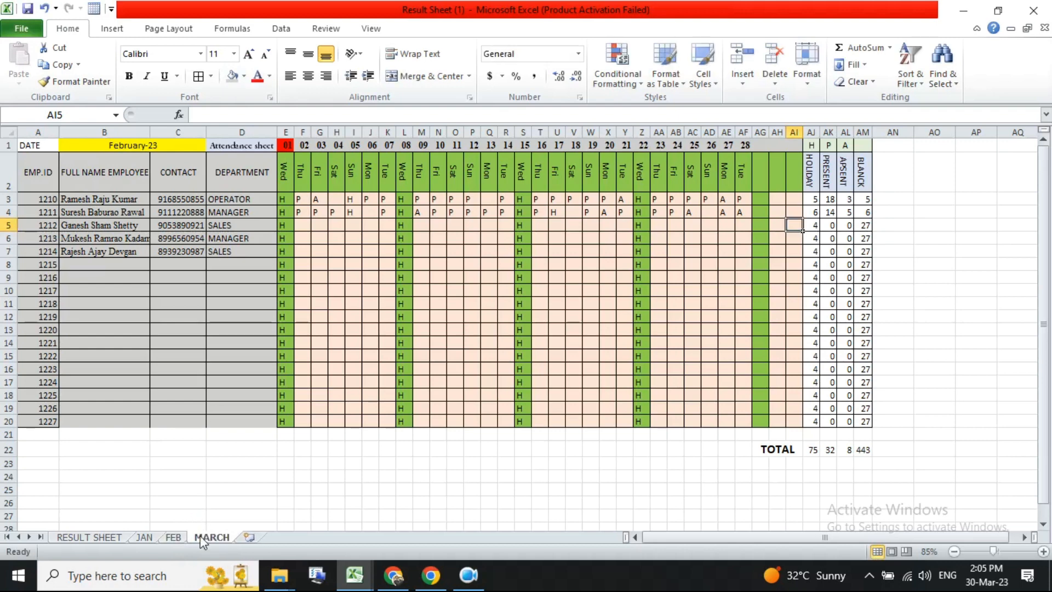
# - Change the master date in E1 to March 2023 and check the month title and day names
pyautogui.click(294, 142)
pyautogui.doubleClick(281, 141)
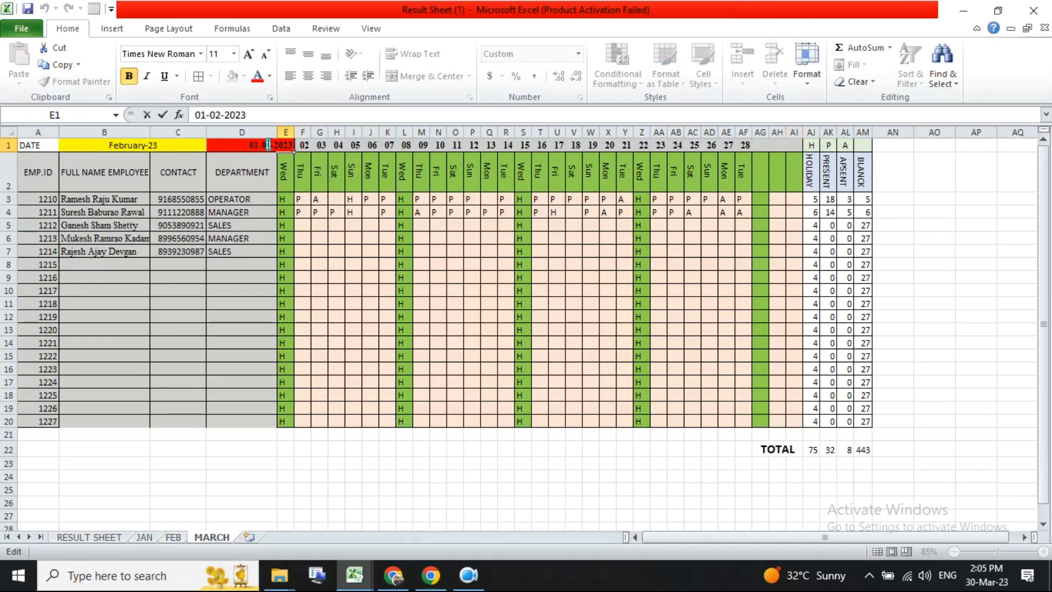
pyautogui.press('Return')
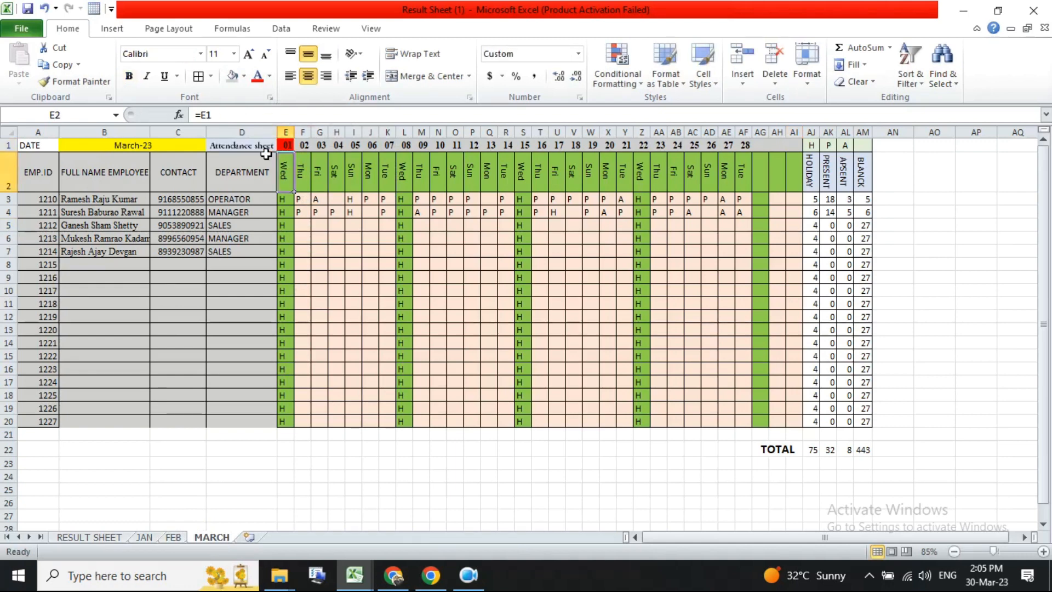
pyautogui.click(120, 145)
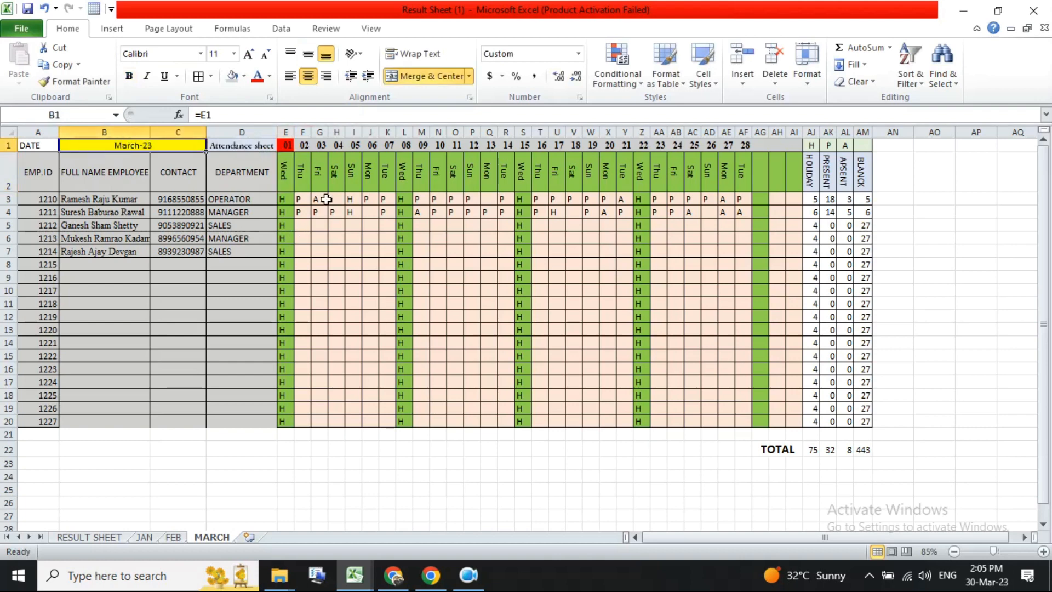
pyautogui.click(285, 173)
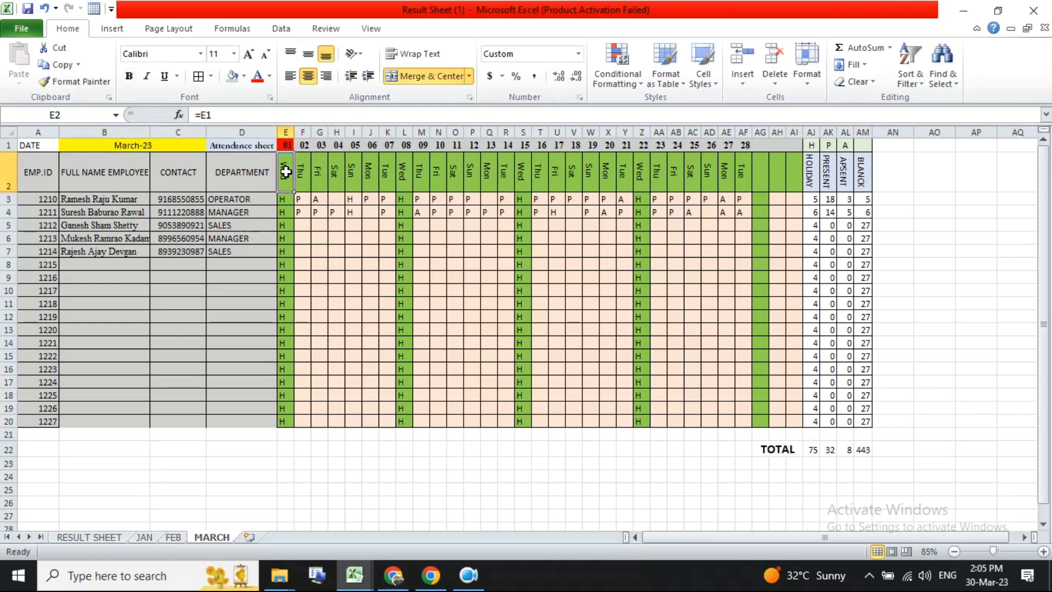
# - Fill the day names along row 2 and the dates along row 1 across to column AI on the MARCH sheet
pyautogui.moveTo(294, 192); pyautogui.dragTo(793, 191)
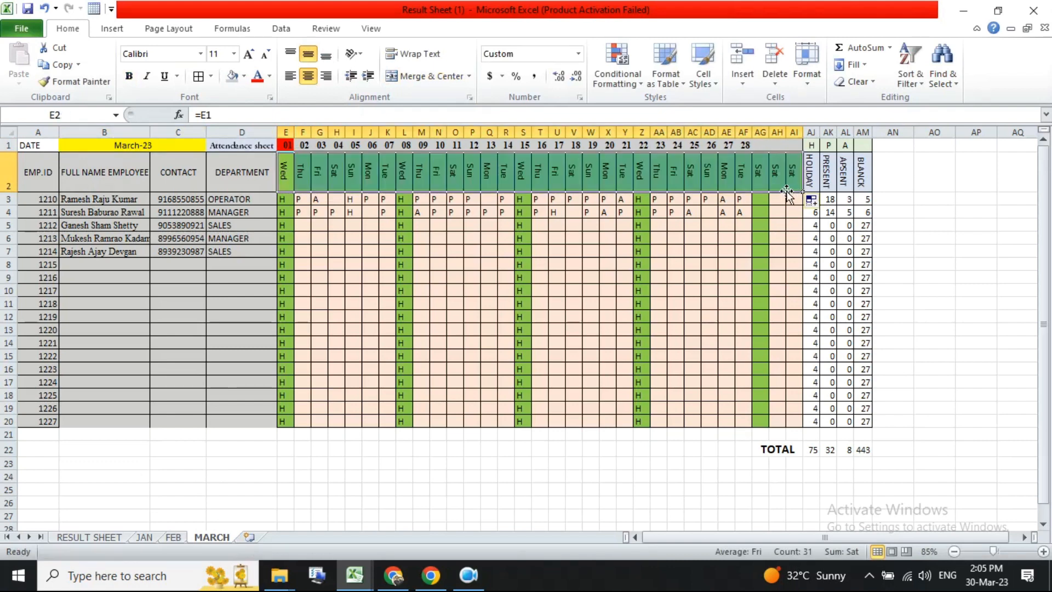
pyautogui.click(304, 145)
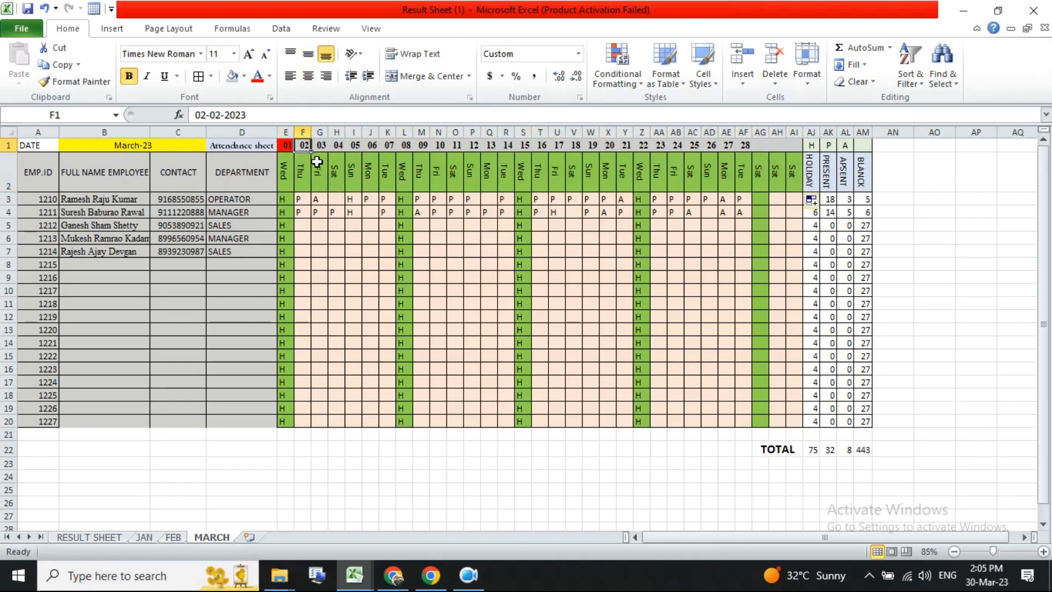
pyautogui.click(286, 146)
pyautogui.moveTo(293, 152); pyautogui.dragTo(794, 147)
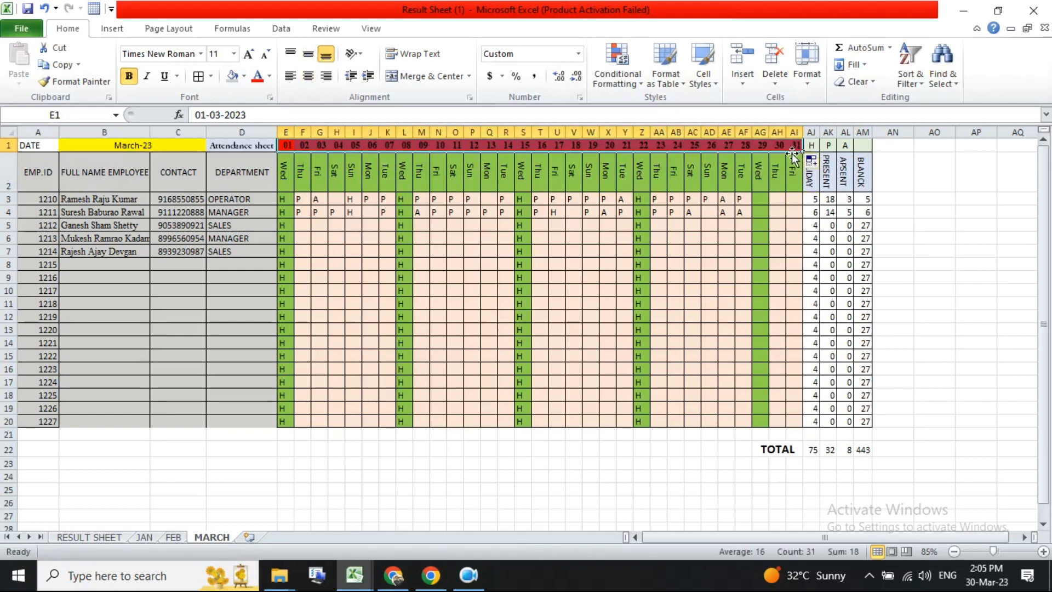
pyautogui.click(800, 144)
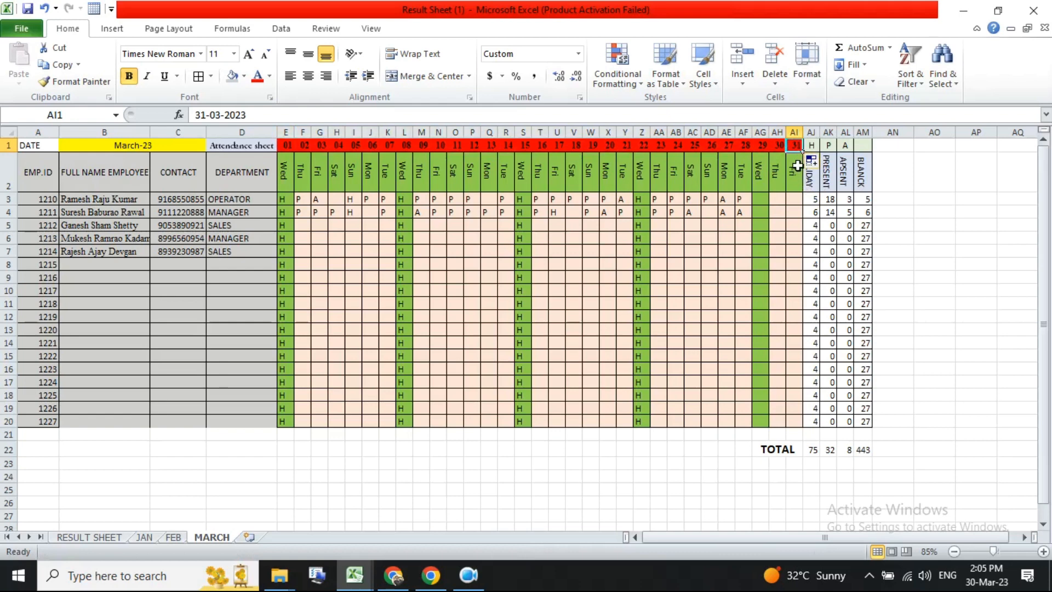
# - Shade the date cells F1 to AI1 with a light grey fill
pyautogui.click(304, 144)
pyautogui.moveTo(303, 145); pyautogui.dragTo(794, 144)
pyautogui.click(244, 76)
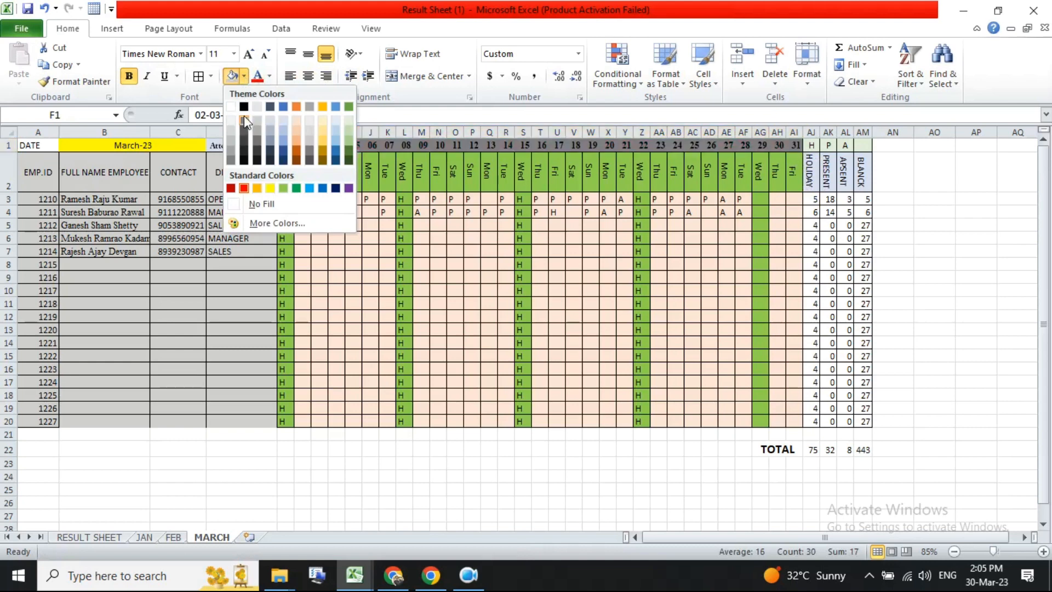
pyautogui.click(257, 119)
pyautogui.click(501, 289)
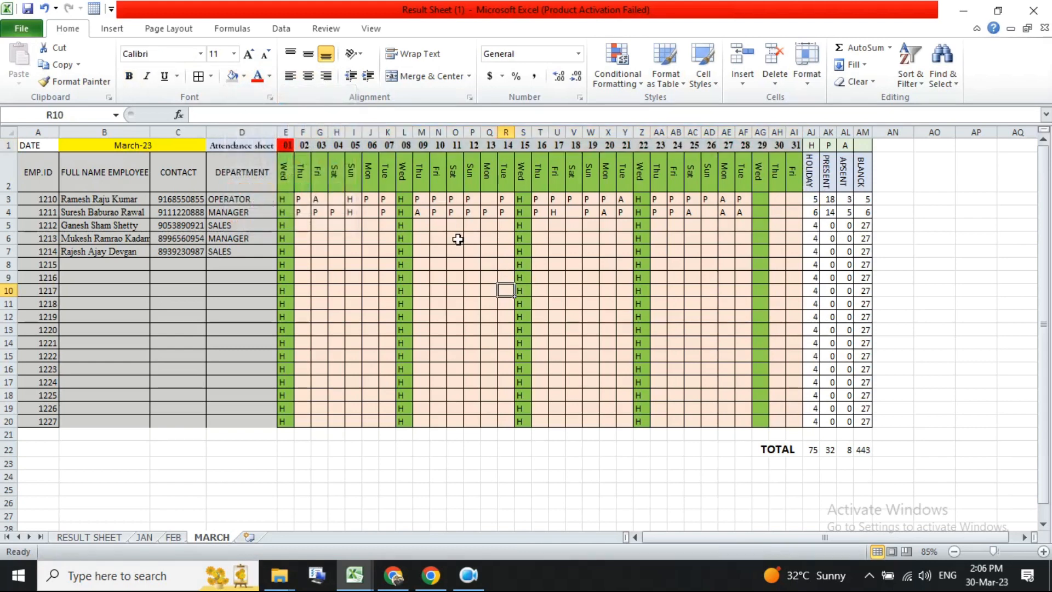
# - Use Format Painter to copy plain cell formatting over the green holiday columns in the MARCH attendance grid
pyautogui.moveTo(303, 144); pyautogui.dragTo(472, 145)
pyautogui.moveTo(300, 174); pyautogui.dragTo(763, 183)
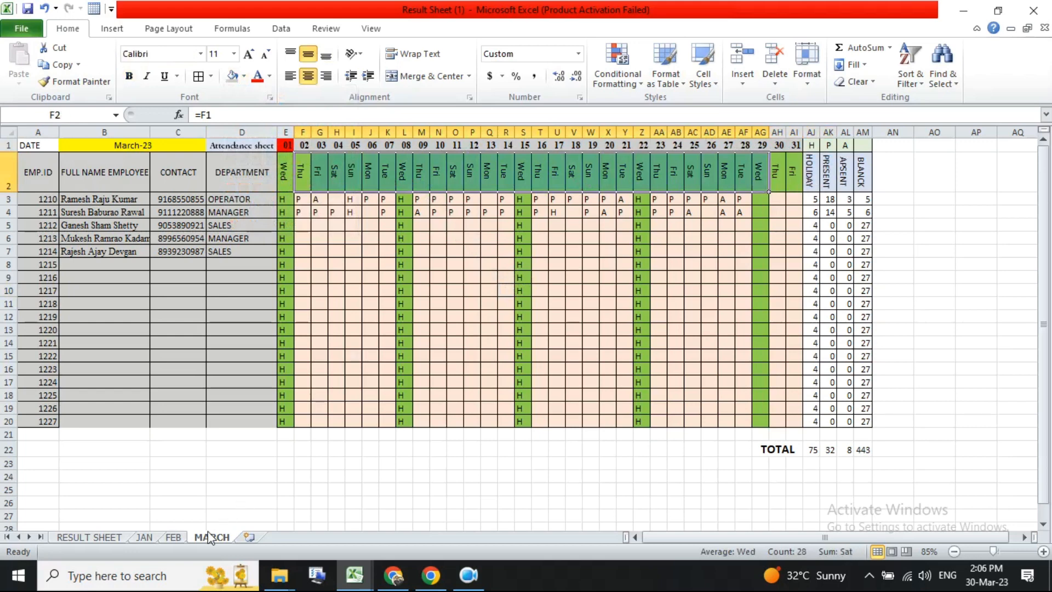
pyautogui.moveTo(287, 201); pyautogui.dragTo(289, 420)
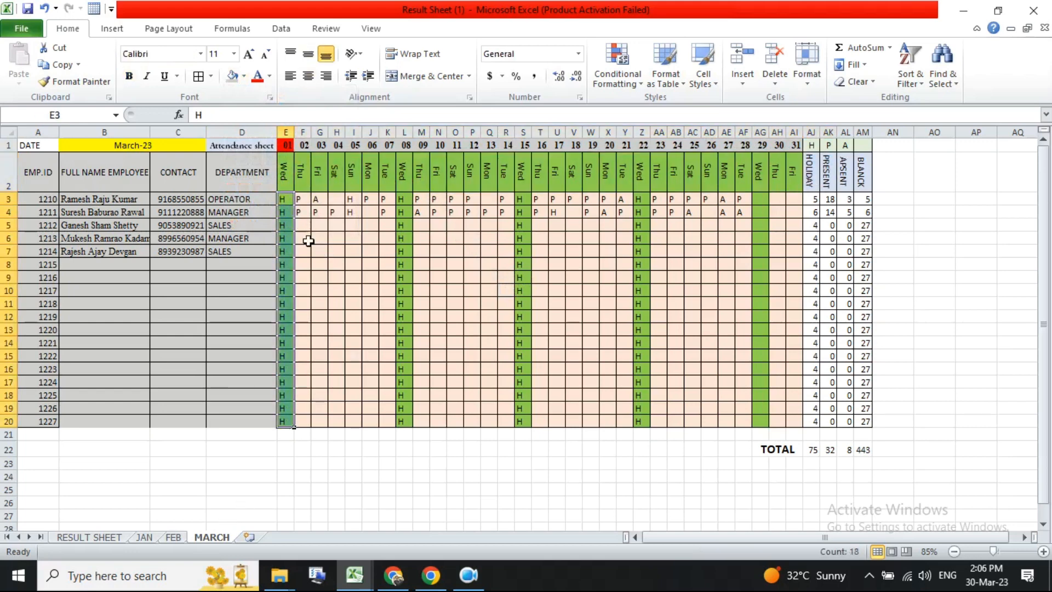
pyautogui.click(319, 238)
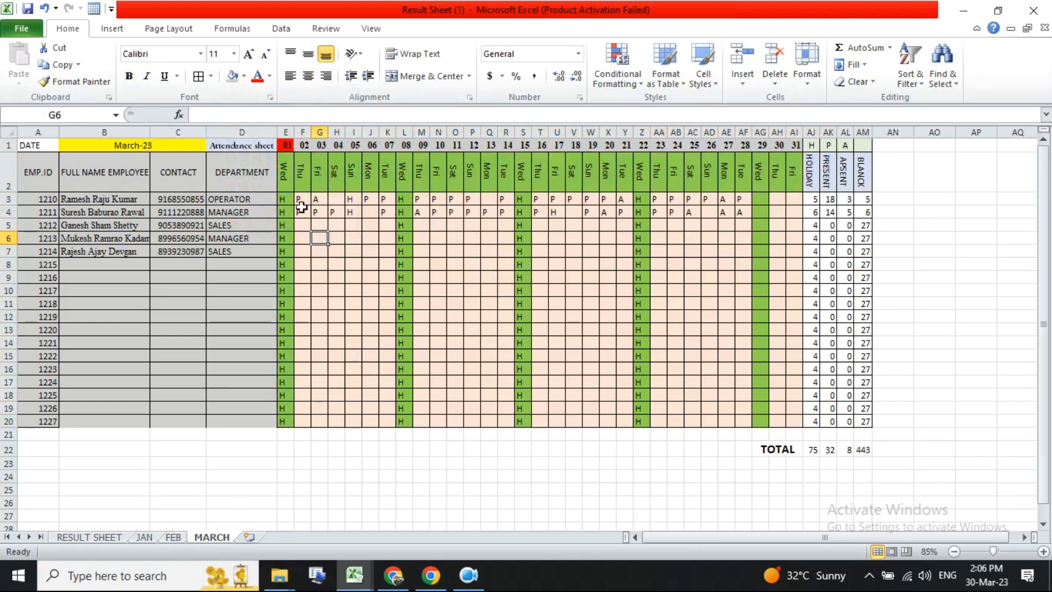
pyautogui.click(93, 82)
pyautogui.moveTo(285, 200); pyautogui.dragTo(285, 422)
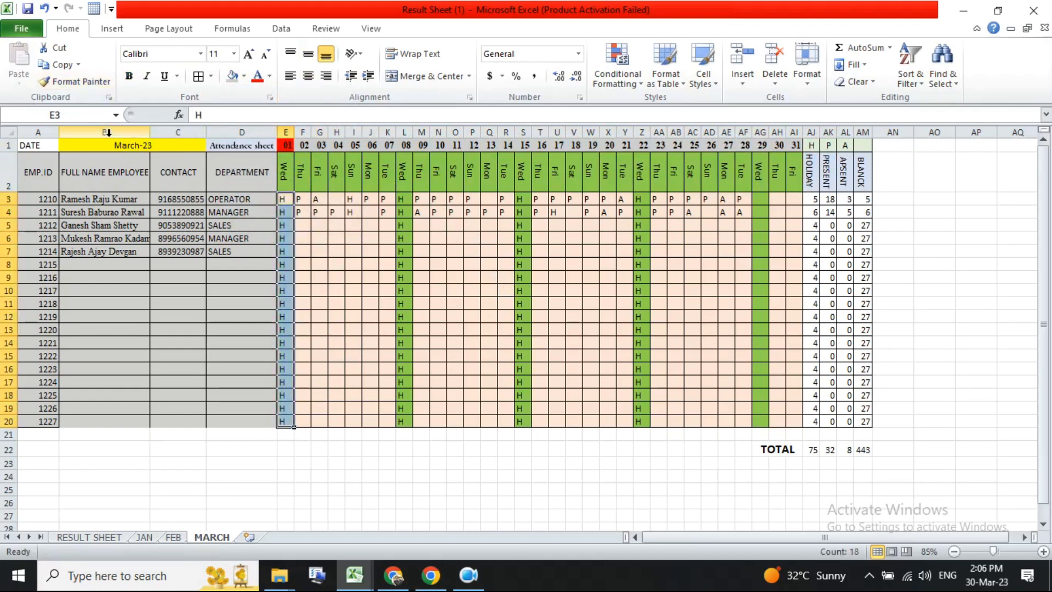
pyautogui.click(77, 81)
pyautogui.moveTo(405, 199); pyautogui.dragTo(413, 430)
pyautogui.moveTo(521, 200)
pyautogui.mouseDown()
pyautogui.moveTo(669, 360)
pyautogui.moveTo(785, 422)
pyautogui.mouseUp()
pyautogui.click(175, 536)
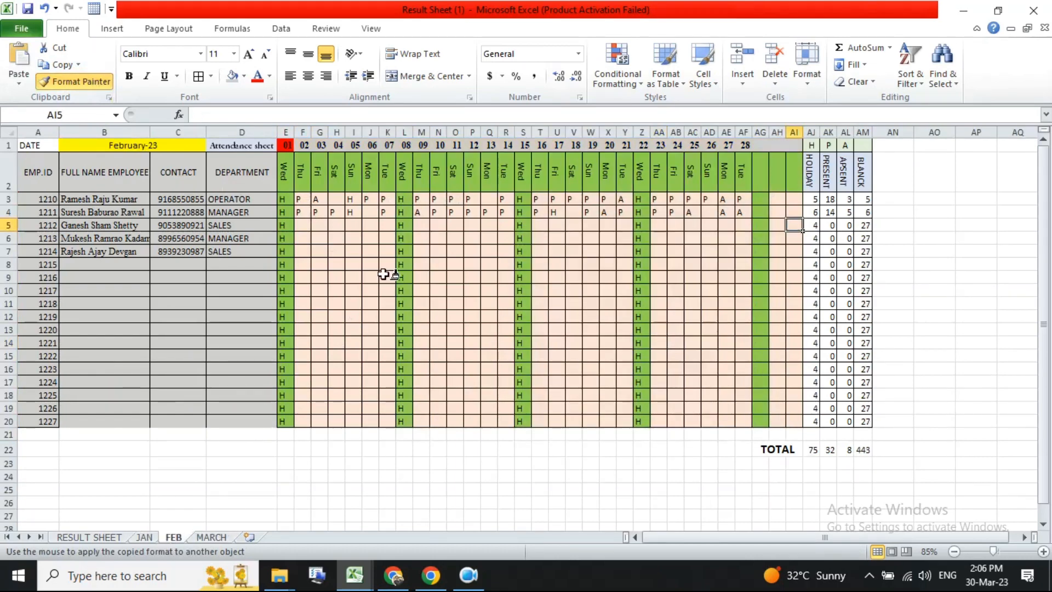
pyautogui.moveTo(336, 251); pyautogui.dragTo(336, 476)
pyautogui.press('Escape')
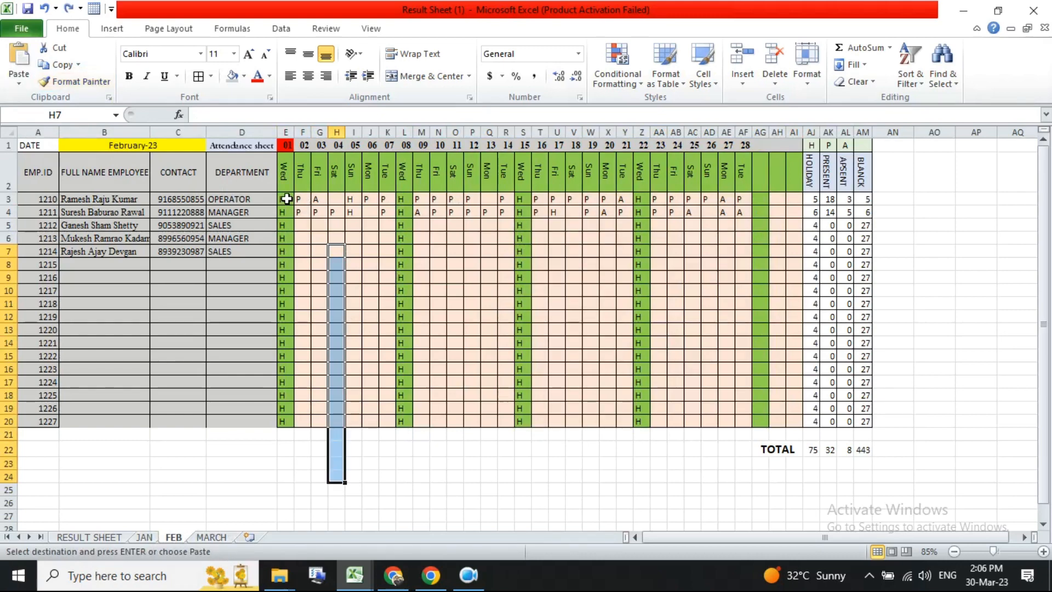
pyautogui.moveTo(286, 199); pyautogui.dragTo(287, 364)
pyautogui.moveTo(320, 277); pyautogui.dragTo(318, 265)
pyautogui.click(75, 85)
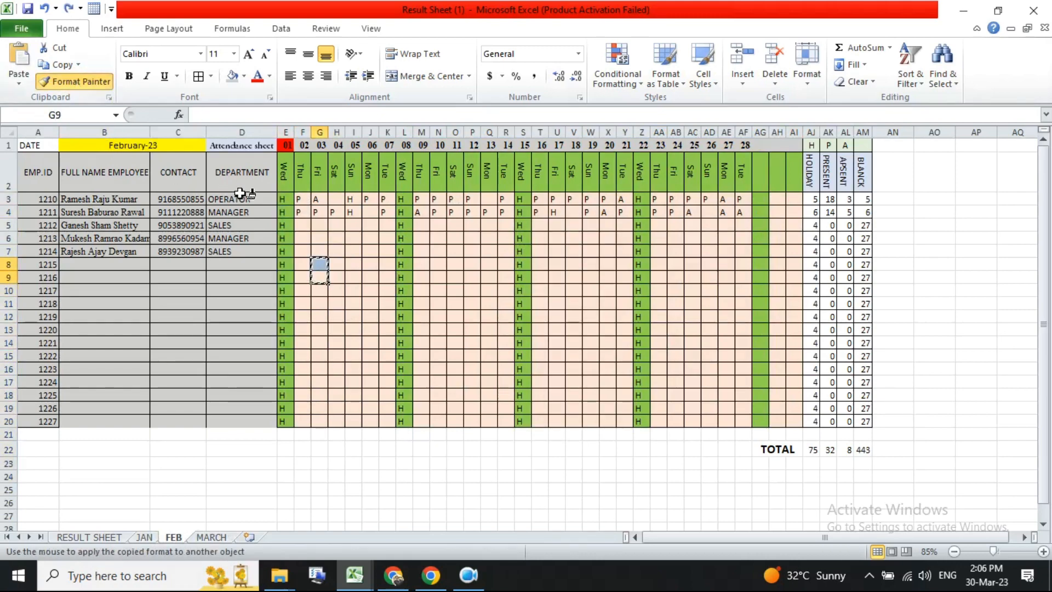
pyautogui.moveTo(290, 203)
pyautogui.mouseDown()
pyautogui.moveTo(775, 425)
pyautogui.moveTo(764, 427)
pyautogui.mouseUp()
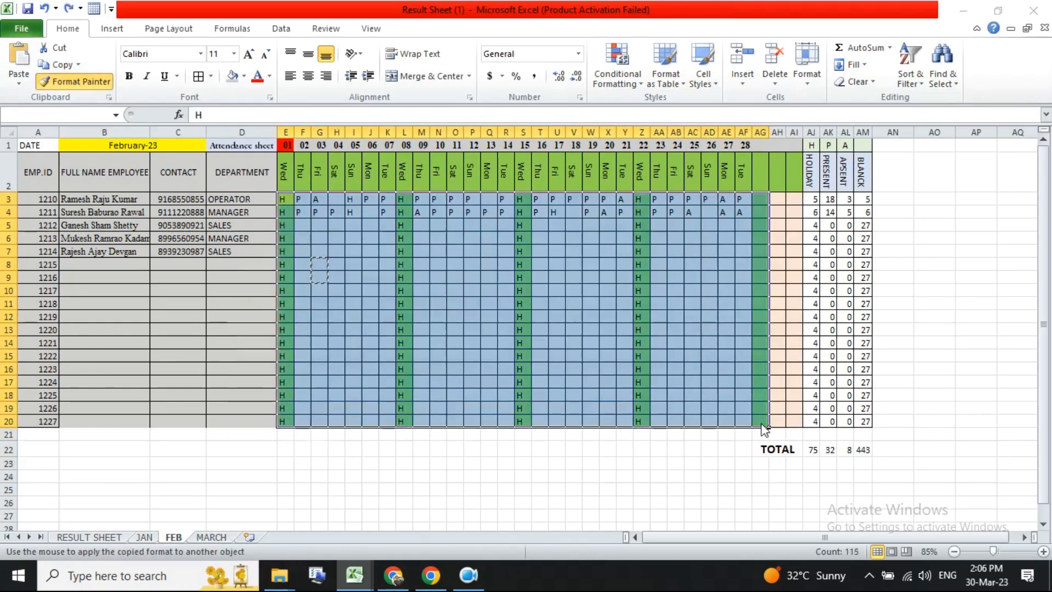
pyautogui.press('Escape')
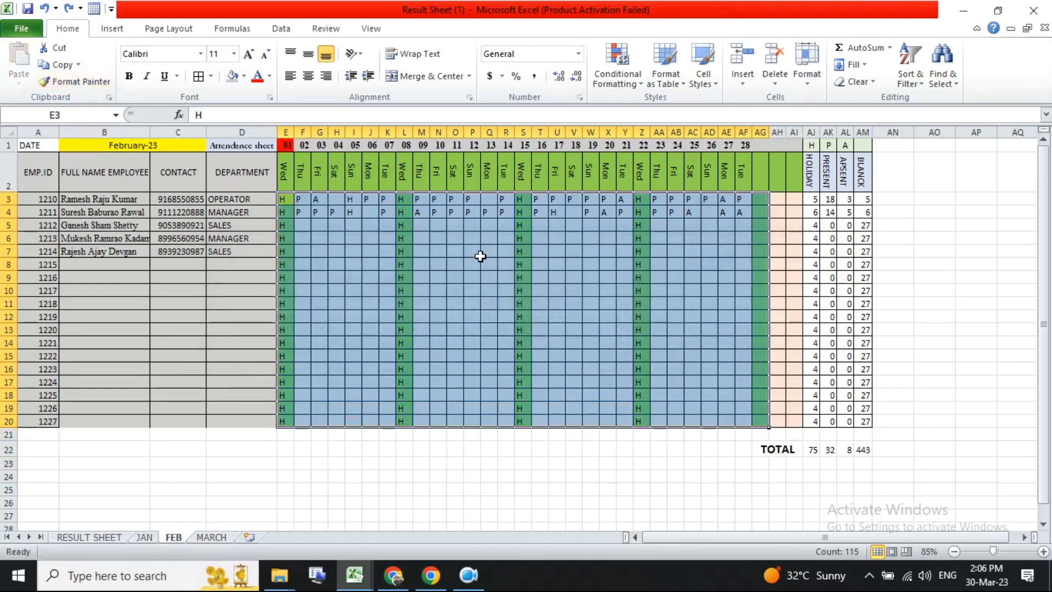
# - Paint plain cell formatting over column E and columns L to AG of the FEB attendance grid
pyautogui.click(366, 240)
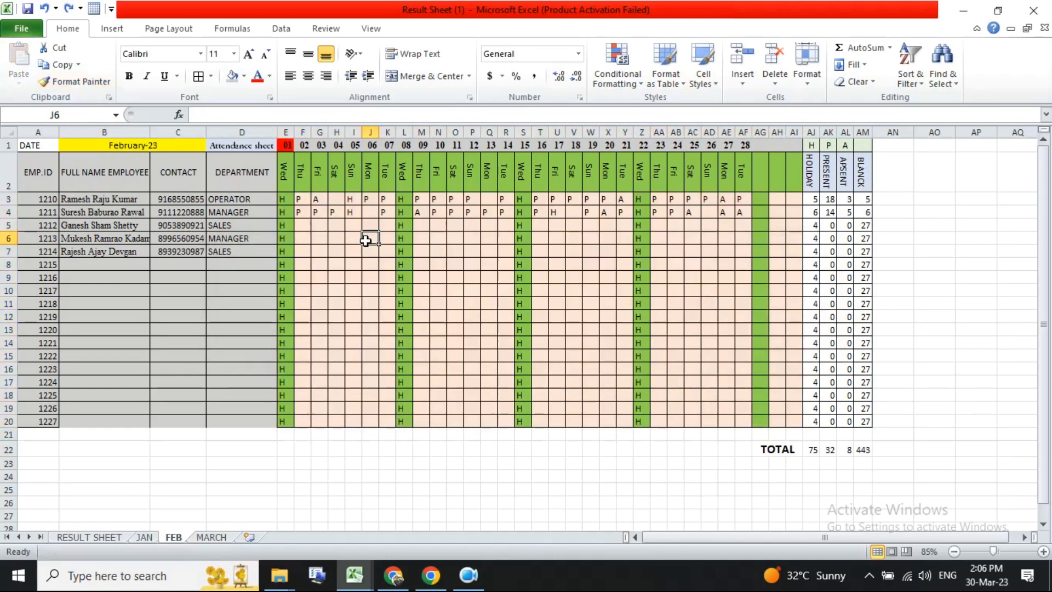
pyautogui.click(76, 83)
pyautogui.moveTo(286, 200); pyautogui.dragTo(296, 435)
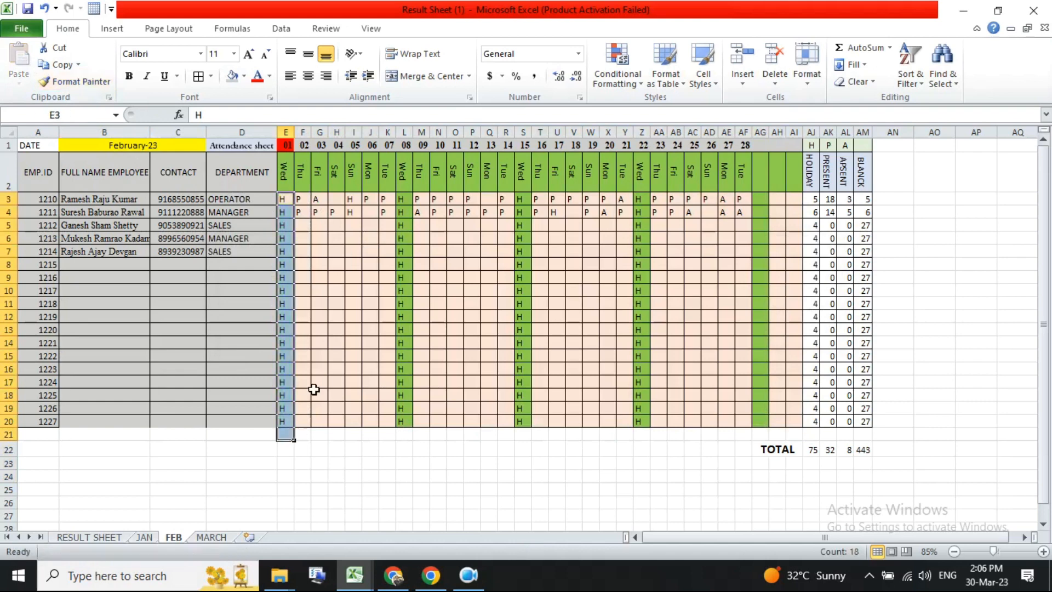
pyautogui.click(77, 82)
pyautogui.moveTo(407, 202)
pyautogui.mouseDown()
pyautogui.moveTo(728, 418)
pyautogui.moveTo(759, 419)
pyautogui.mouseUp()
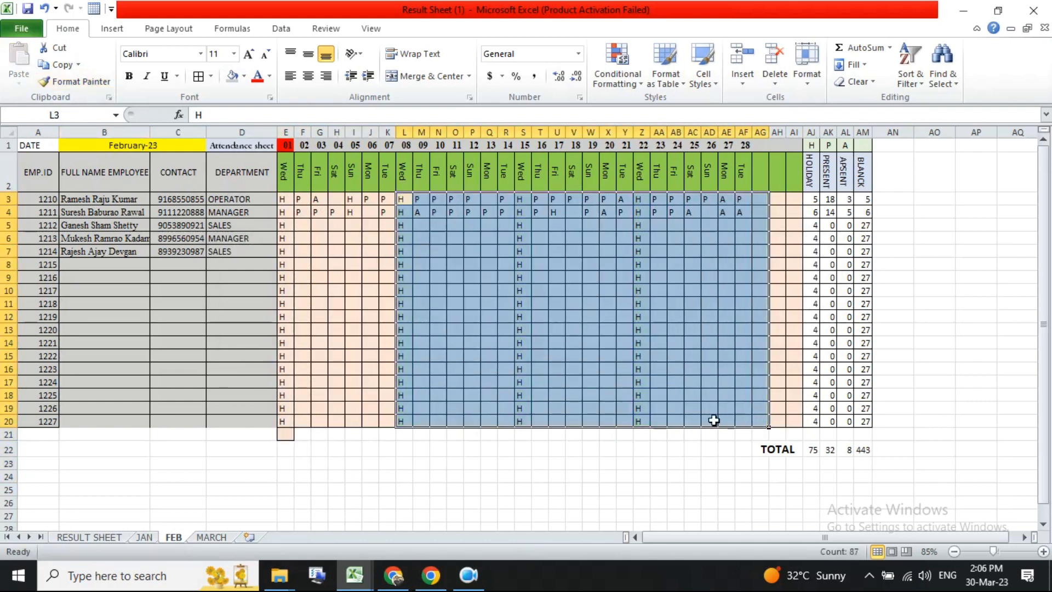
# - Delete the H holiday marks from rows 5 to 20 in columns E, L, S and Z on the FEB sheet
pyautogui.click(585, 369)
pyautogui.moveTo(636, 213); pyautogui.dragTo(640, 433)
pyautogui.press('Delete')
pyautogui.moveTo(404, 225); pyautogui.dragTo(400, 425)
pyautogui.press('Delete')
pyautogui.moveTo(285, 225); pyautogui.dragTo(282, 428)
pyautogui.press('Delete')
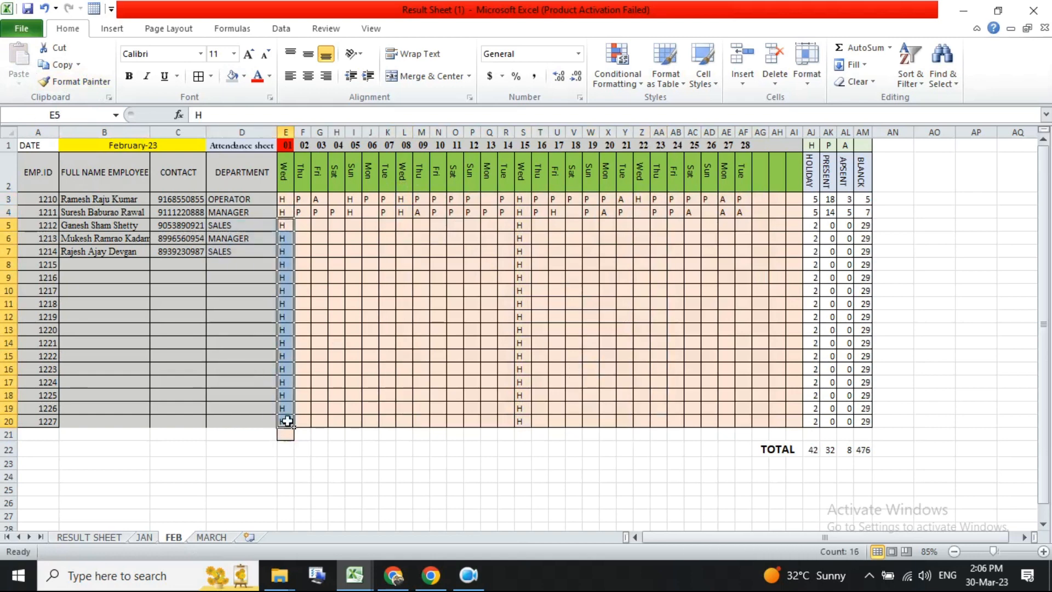
pyautogui.moveTo(524, 225); pyautogui.dragTo(527, 427)
pyautogui.press('Delete')
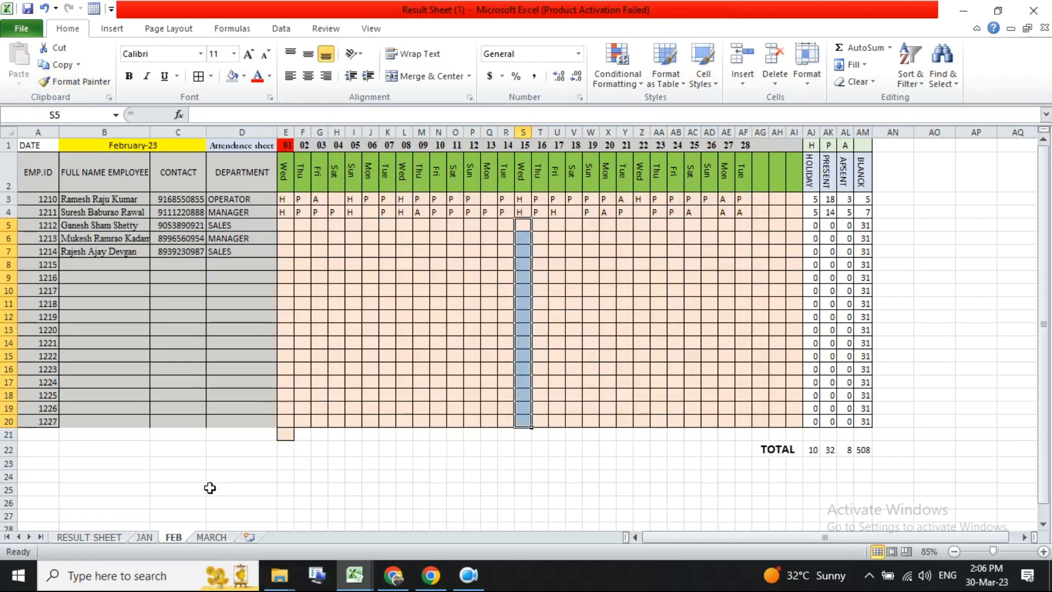
# - Clear the attendance marks from rows 5 to 20 of the MARCH grid
pyautogui.click(224, 539)
pyautogui.moveTo(284, 226); pyautogui.dragTo(688, 430)
pyautogui.press('Delete')
pyautogui.click(455, 394)
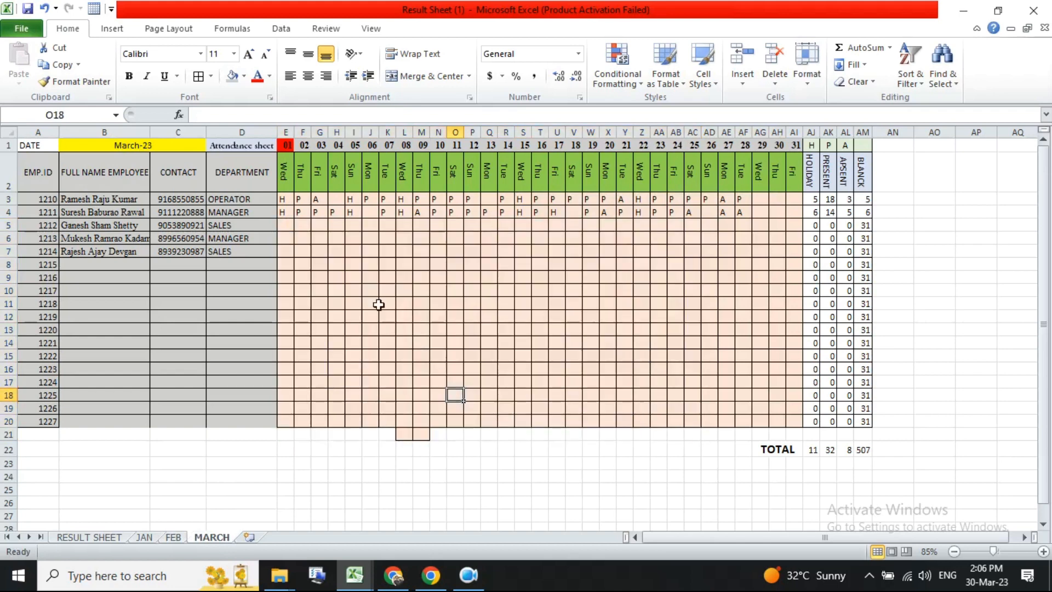
# - Check the formulas in the date cells, the day-name cell AH2 and the month title B1 on MARCH
pyautogui.click(354, 145)
pyautogui.click(438, 145)
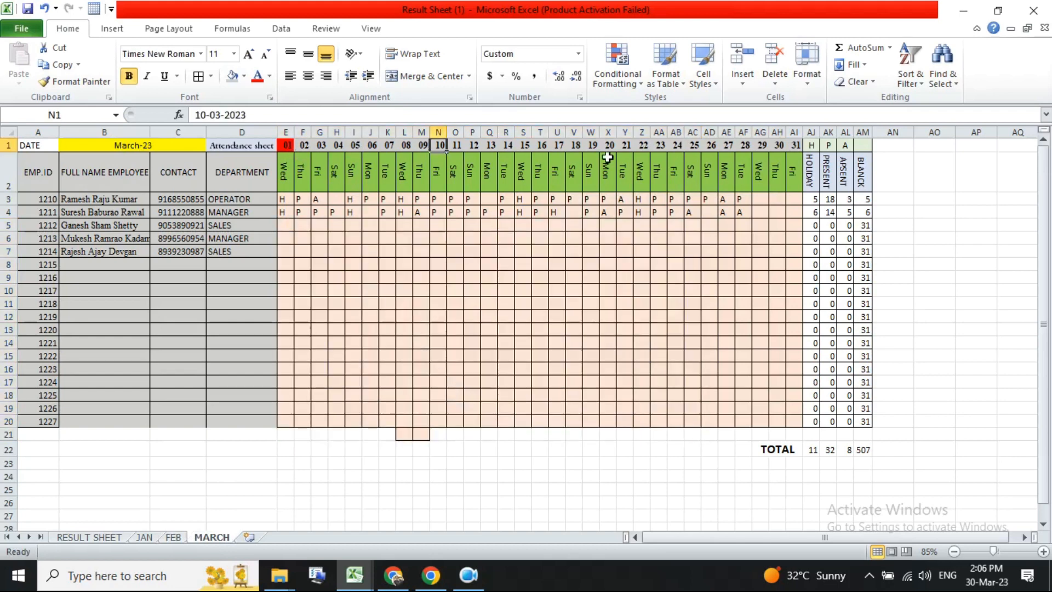
pyautogui.click(745, 146)
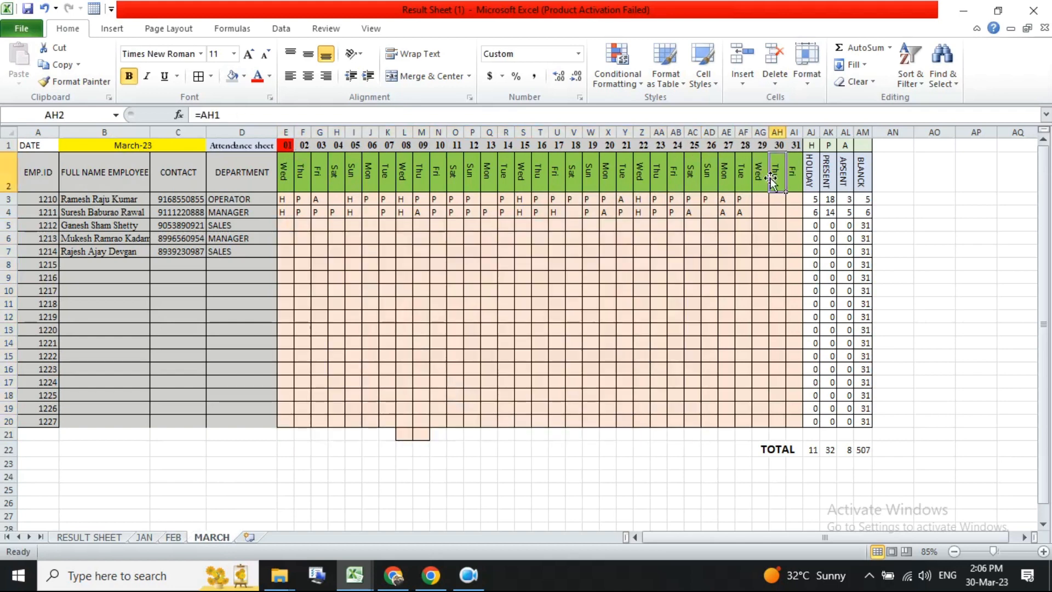
pyautogui.click(307, 145)
pyautogui.click(118, 145)
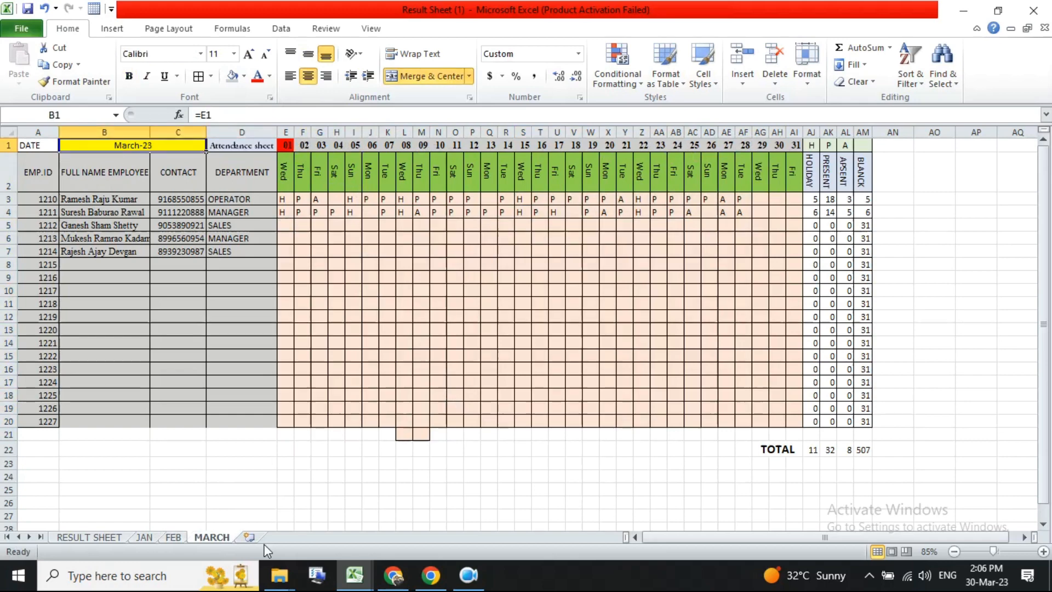
# - Duplicate the MARCH sheet and name the copy APRIL
pyautogui.moveTo(208, 536); pyautogui.dragTo(258, 537)
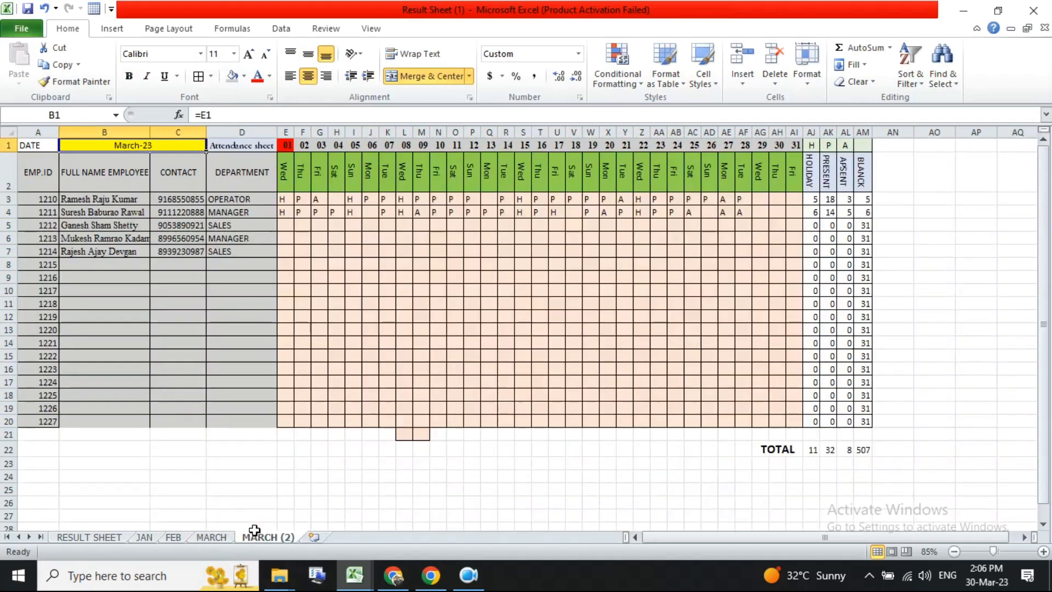
pyautogui.doubleClick(261, 537)
pyautogui.write('APRIL')
pyautogui.press('Return')
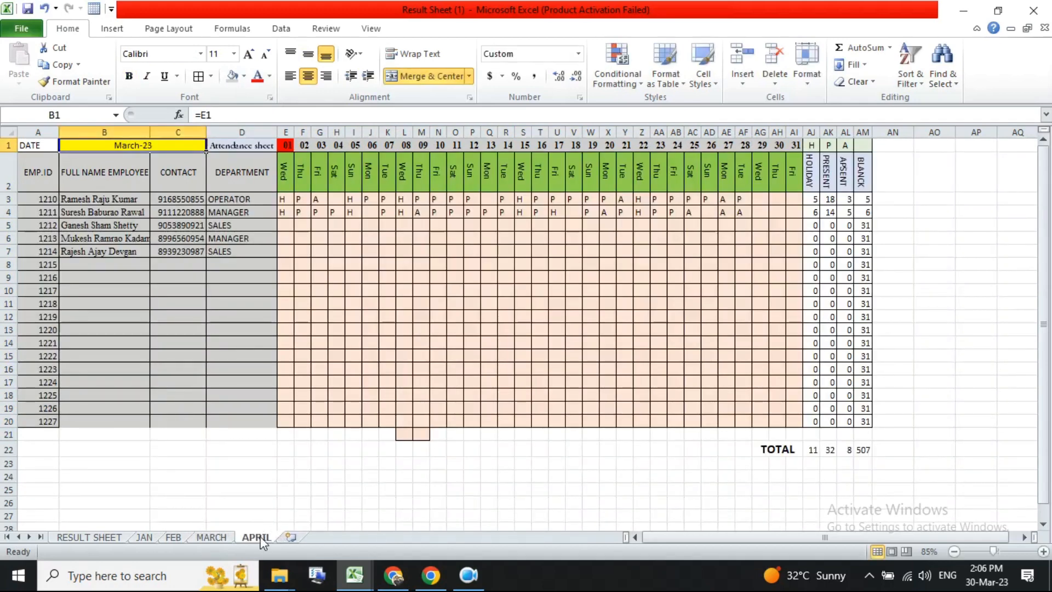
# - Change the master date in E1 to 01-04-2023 on the APRIL sheet
pyautogui.doubleClick(285, 146)
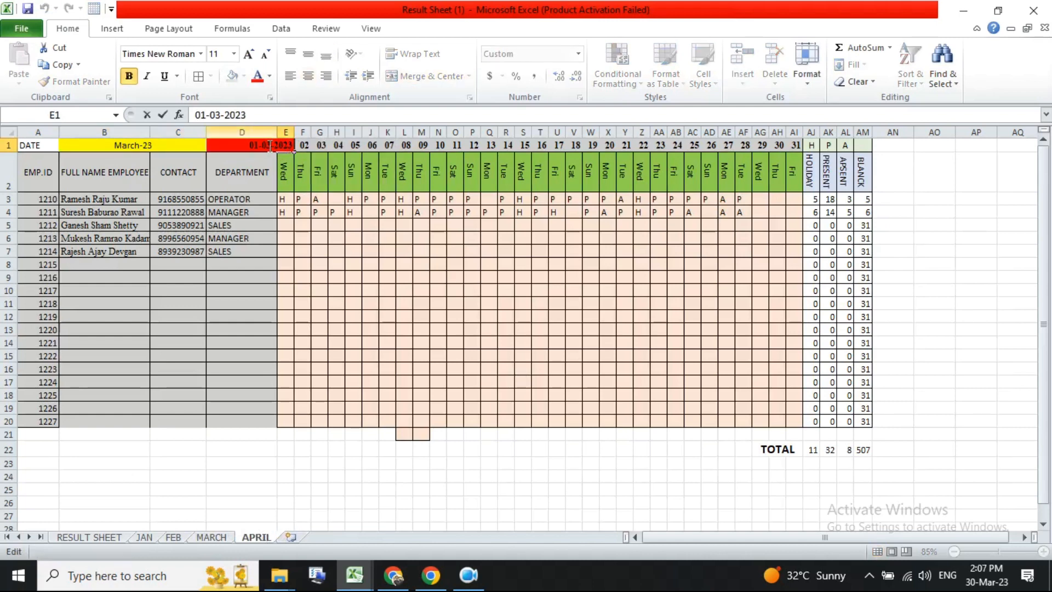
pyautogui.press('Return')
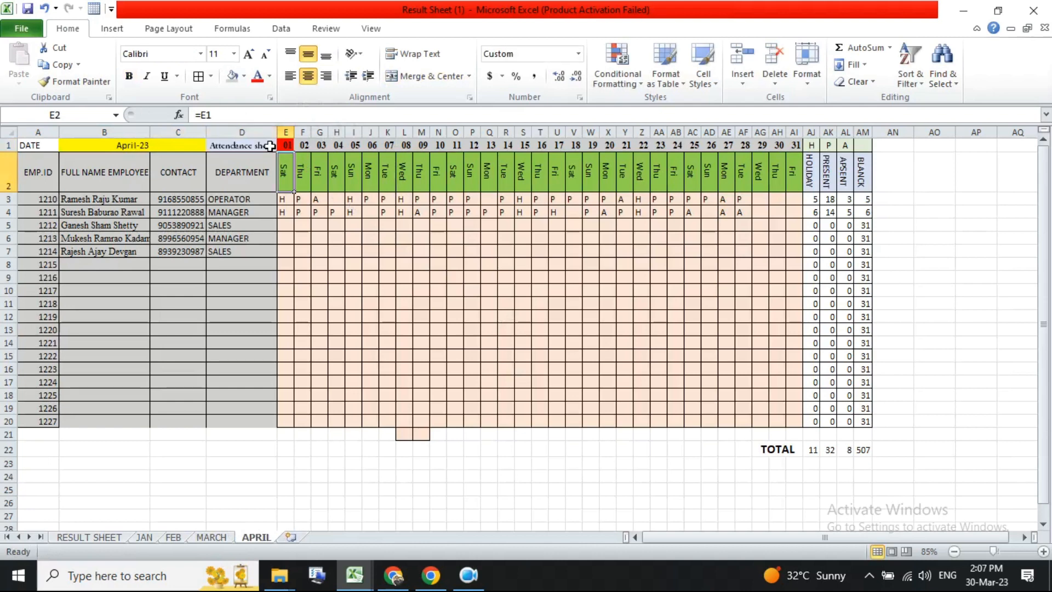
pyautogui.click(189, 148)
pyautogui.click(291, 148)
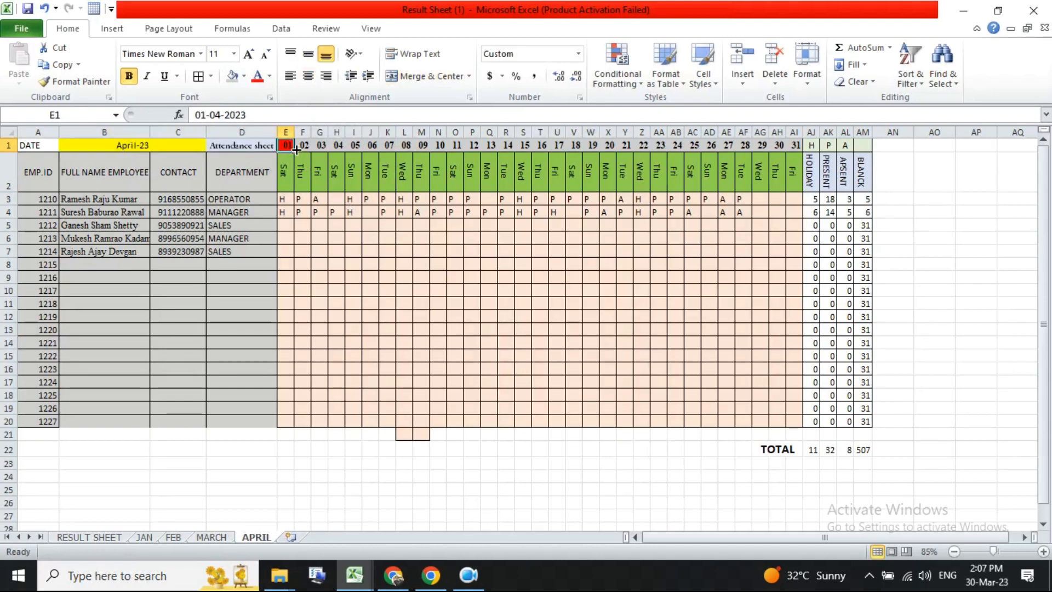
# - Fill the dates across row 1 to column AI and shade F1 to AI1 light grey
pyautogui.moveTo(294, 152); pyautogui.dragTo(796, 163)
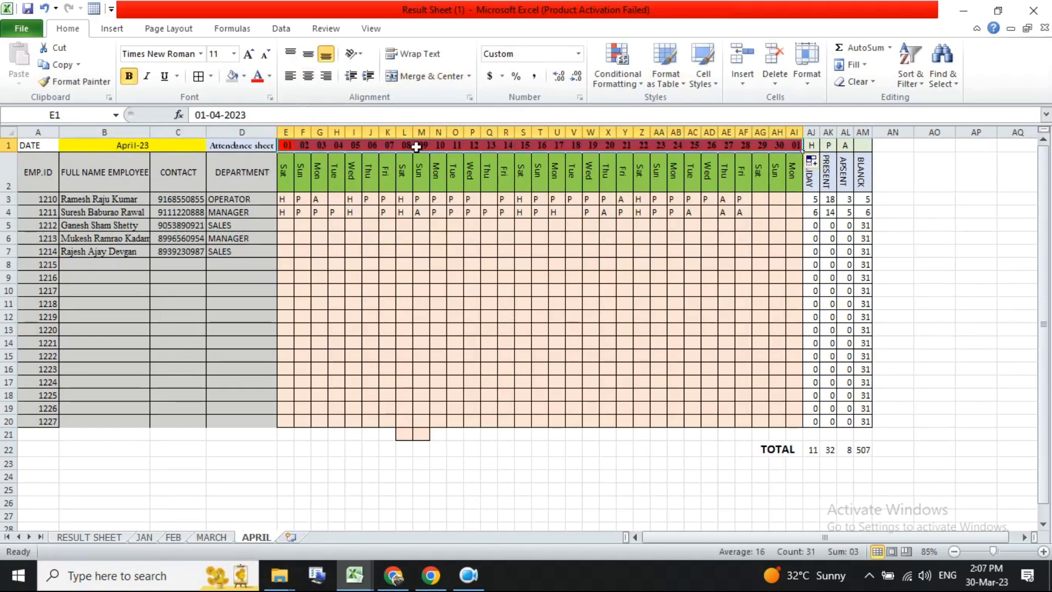
pyautogui.moveTo(308, 147); pyautogui.dragTo(797, 145)
pyautogui.click(229, 78)
# - Fill the day names across row 2 and delete the surplus 31st-day cells AI1 and AI2
pyautogui.click(282, 177)
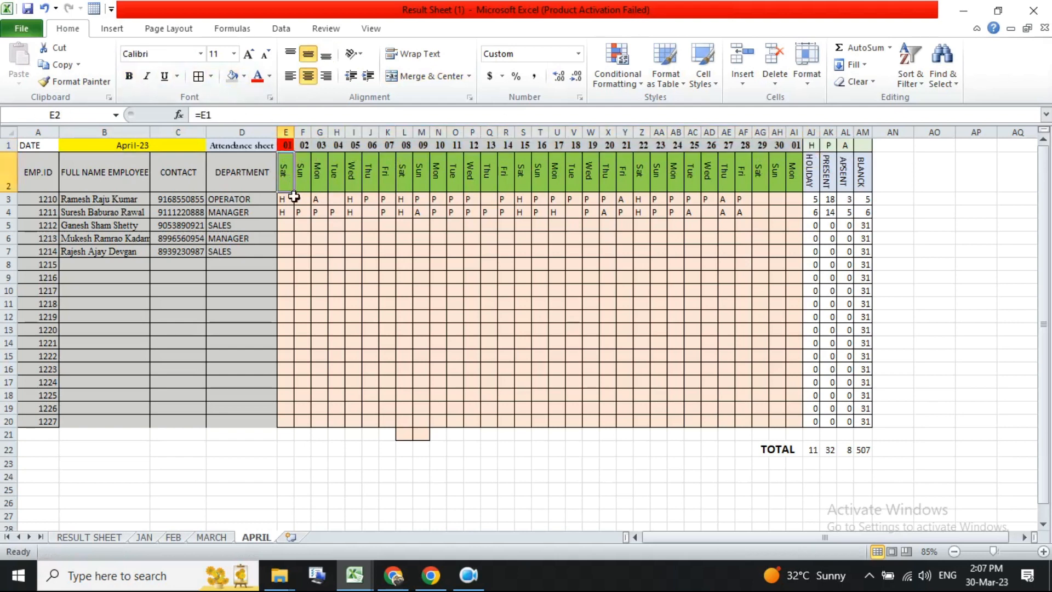
pyautogui.moveTo(294, 192); pyautogui.dragTo(785, 187)
pyautogui.moveTo(796, 144); pyautogui.dragTo(795, 179)
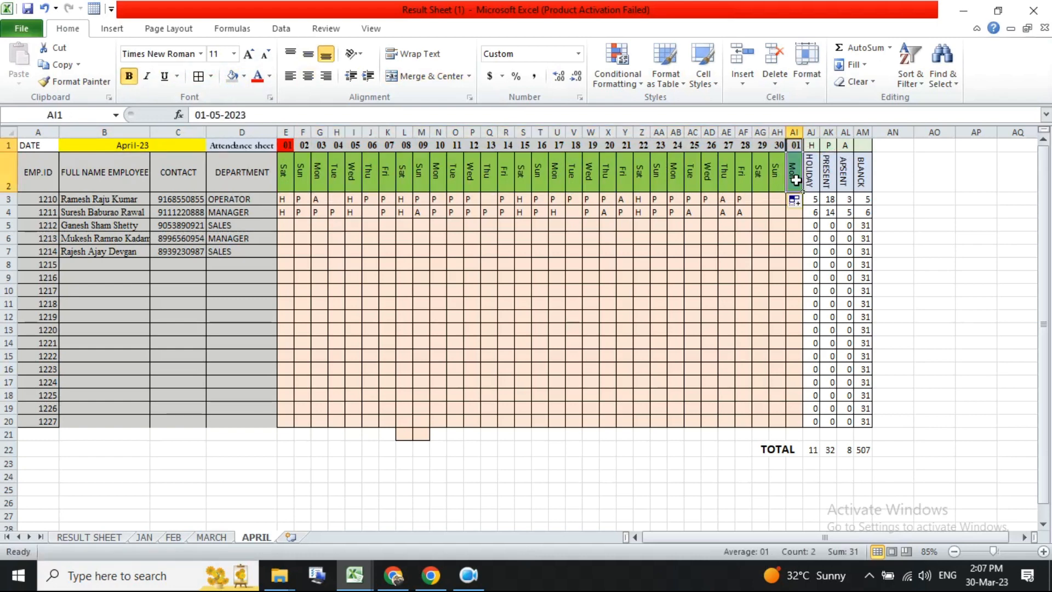
pyautogui.press('Delete')
# - Clear all attendance marks from E3 to AI20 on the APRIL sheet
pyautogui.click(744, 278)
pyautogui.moveTo(291, 197); pyautogui.dragTo(798, 425)
pyautogui.press('Delete')
pyautogui.click(723, 385)
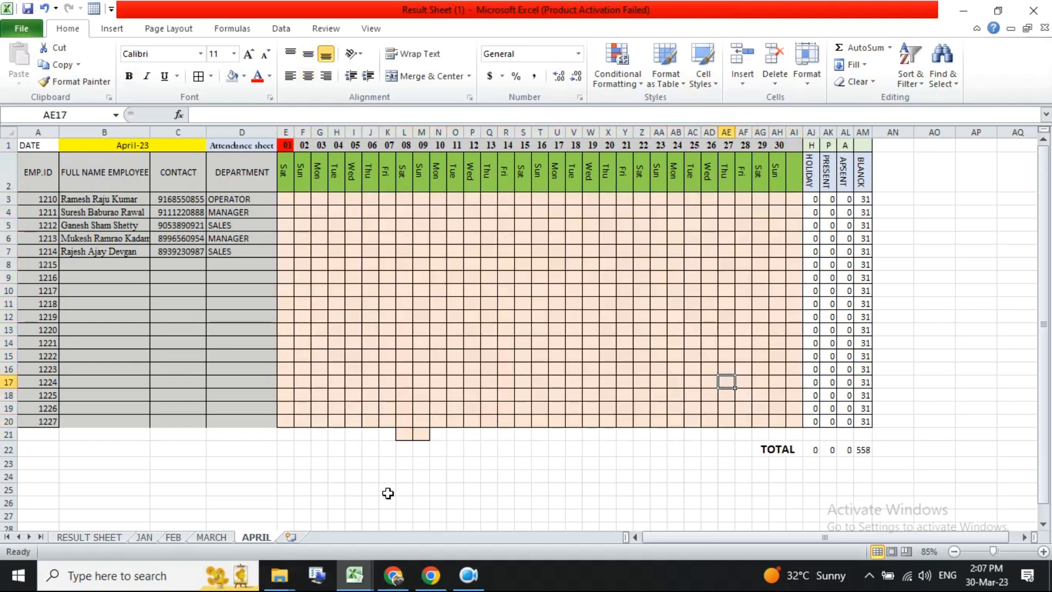
# - Duplicate the APRIL sheet and rename the copy MAY
pyautogui.moveTo(256, 542); pyautogui.dragTo(288, 531)
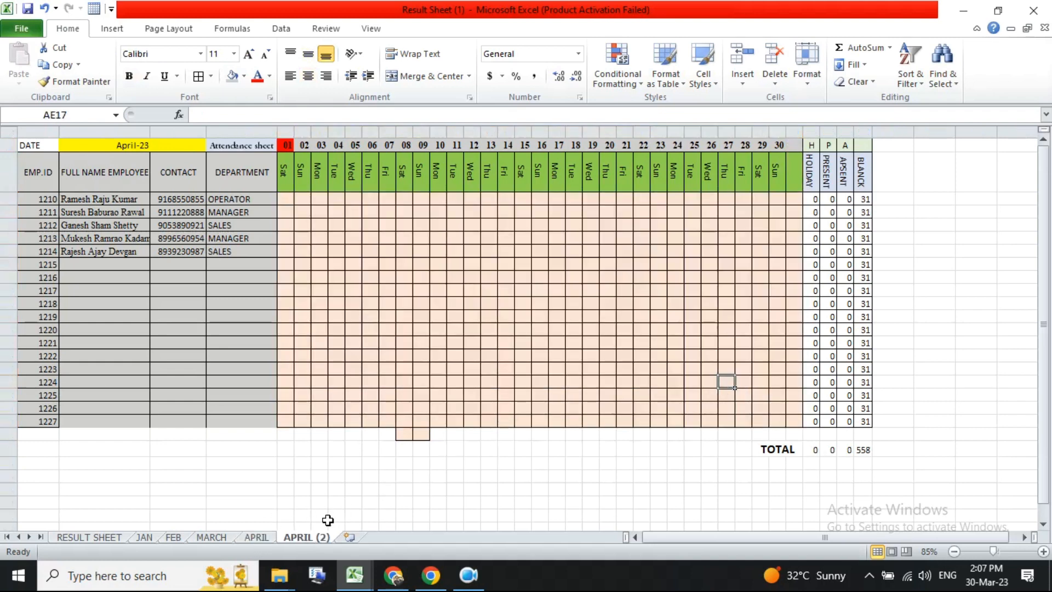
pyautogui.doubleClick(299, 538)
pyautogui.write('MAY')
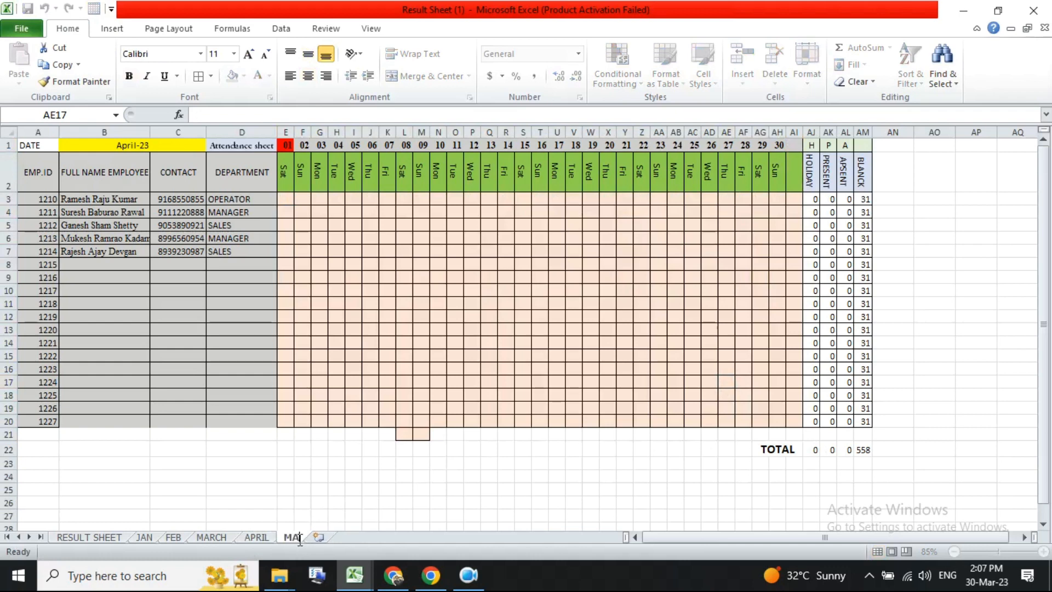
pyautogui.press('Return')
# - Change the master date in E1 to 01-05-2023 on the MAY sheet
pyautogui.click(285, 304)
pyautogui.click(286, 145)
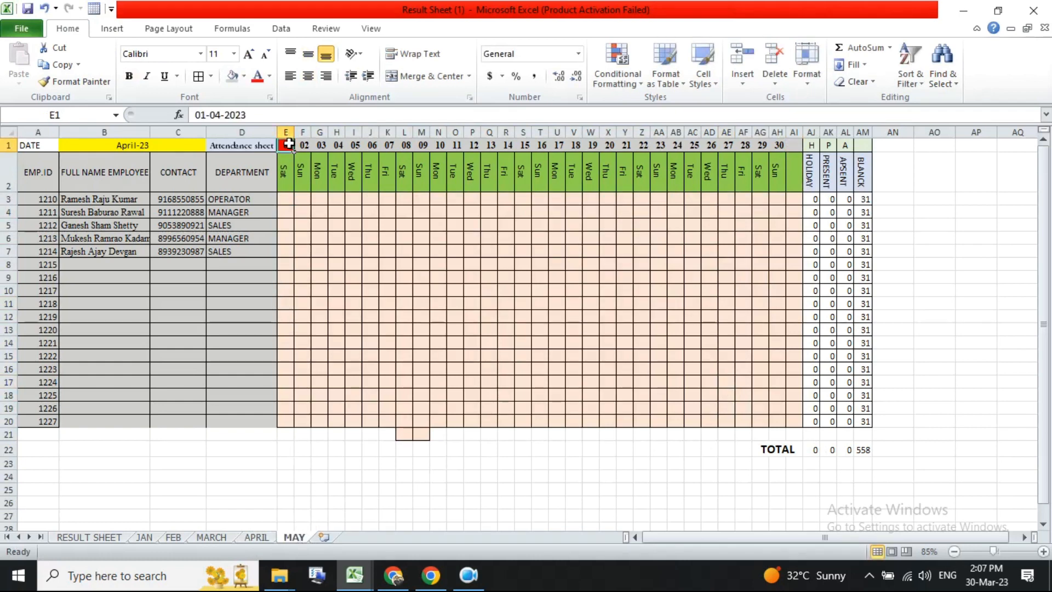
pyautogui.click(219, 115)
pyautogui.write('5')
pyautogui.press('Return')
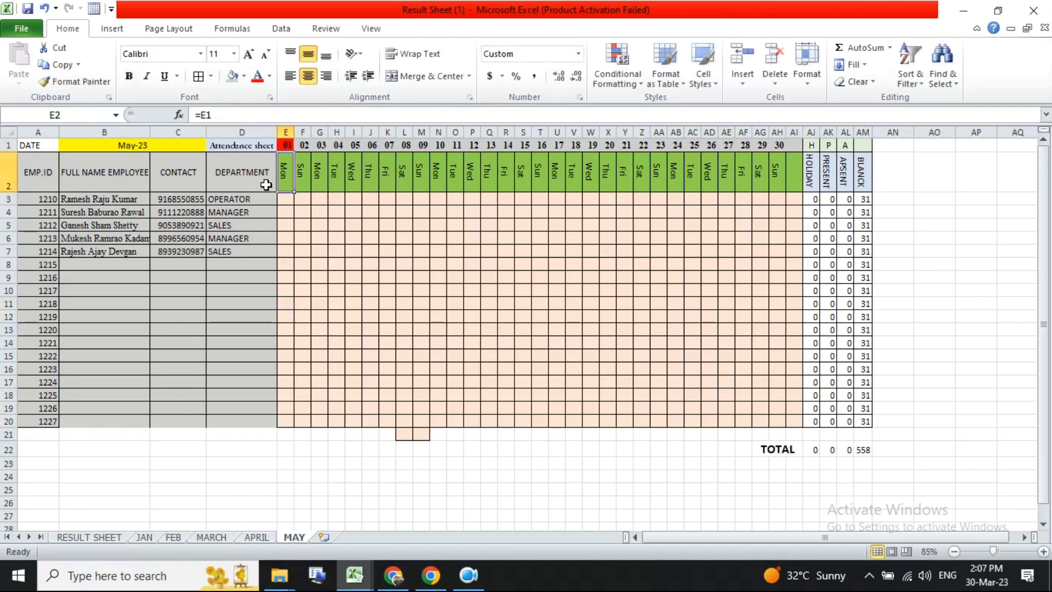
# - Fill the dates across row 1 and the day names across row 2 through column AI
pyautogui.click(124, 146)
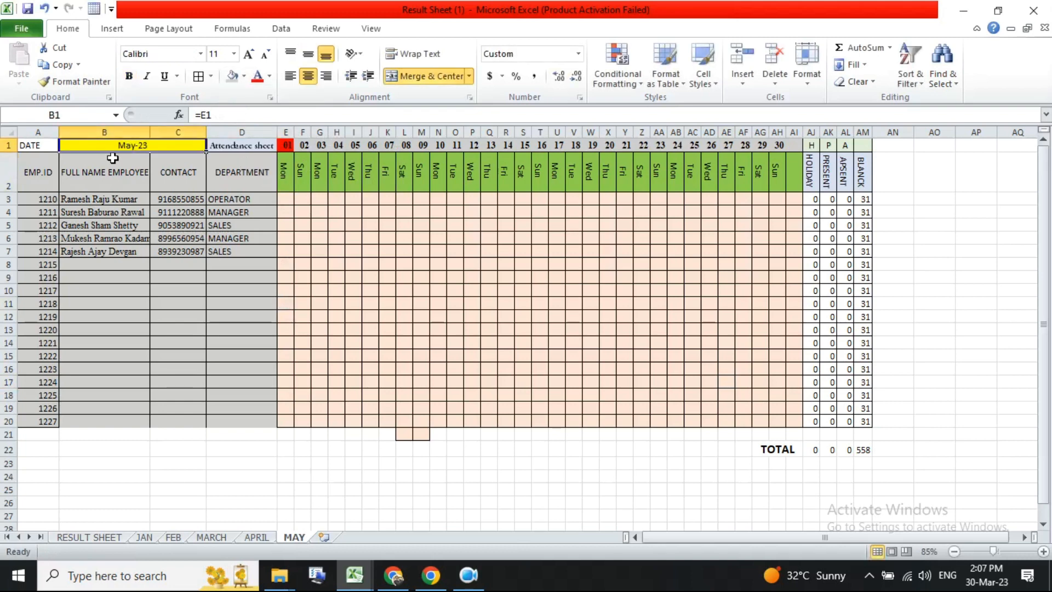
pyautogui.click(295, 146)
pyautogui.moveTo(295, 152); pyautogui.dragTo(801, 153)
pyautogui.click(778, 172)
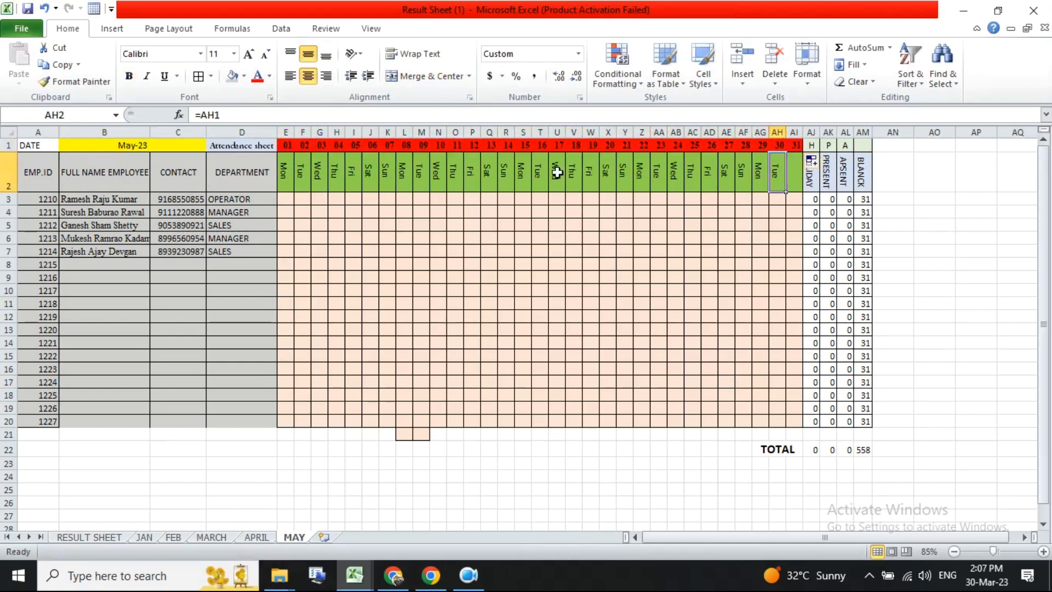
pyautogui.click(286, 171)
pyautogui.moveTo(296, 191); pyautogui.dragTo(801, 178)
# - Shade F1 to AH1 light grey and copy AG1's formatting onto AI1 with Format Painter
pyautogui.moveTo(305, 145); pyautogui.dragTo(787, 145)
pyautogui.click(232, 77)
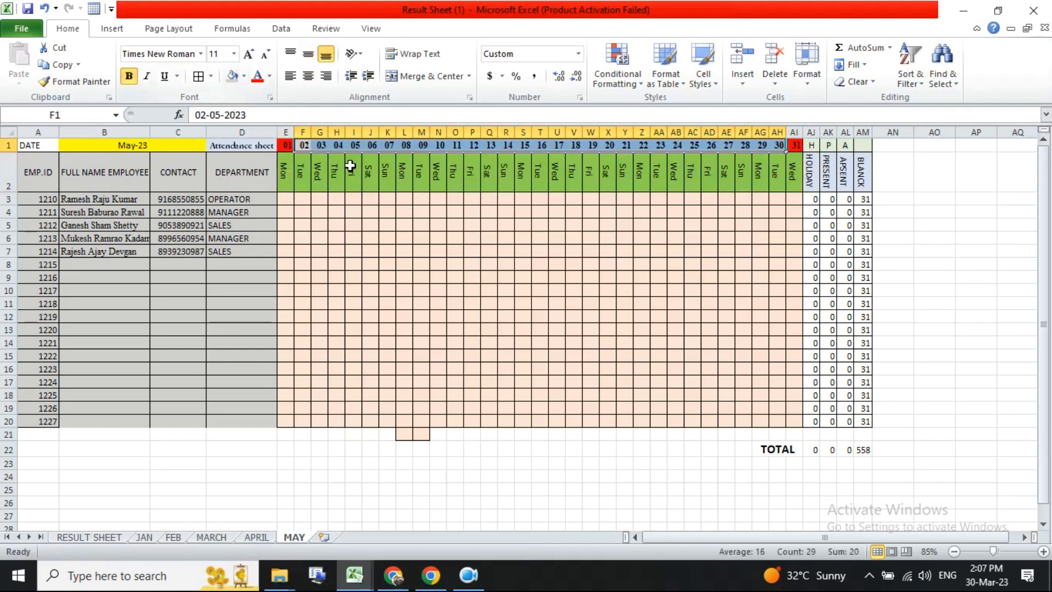
pyautogui.click(408, 251)
pyautogui.click(760, 145)
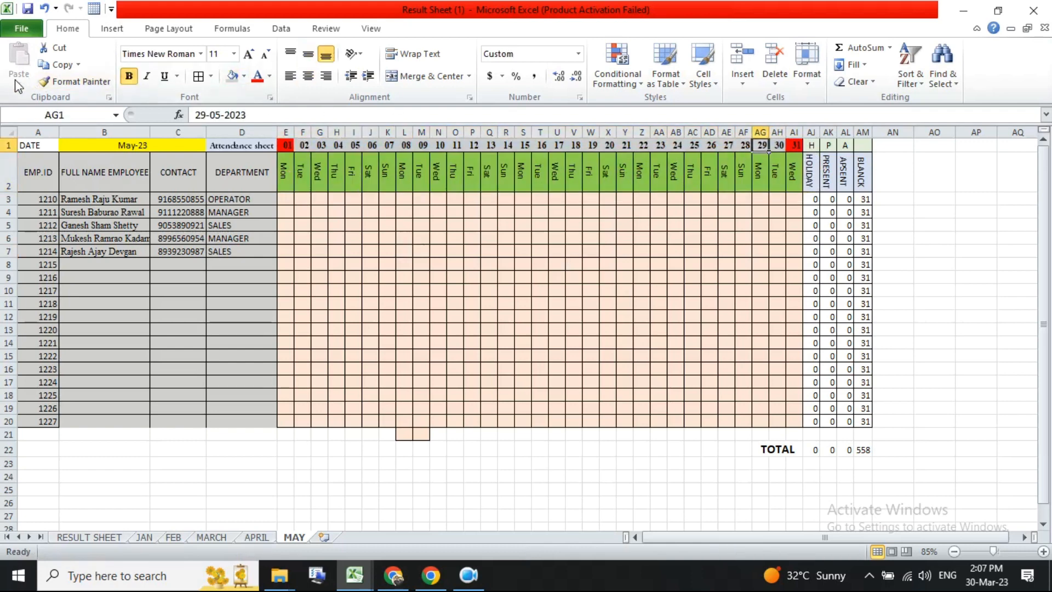
pyautogui.click(75, 81)
pyautogui.click(794, 145)
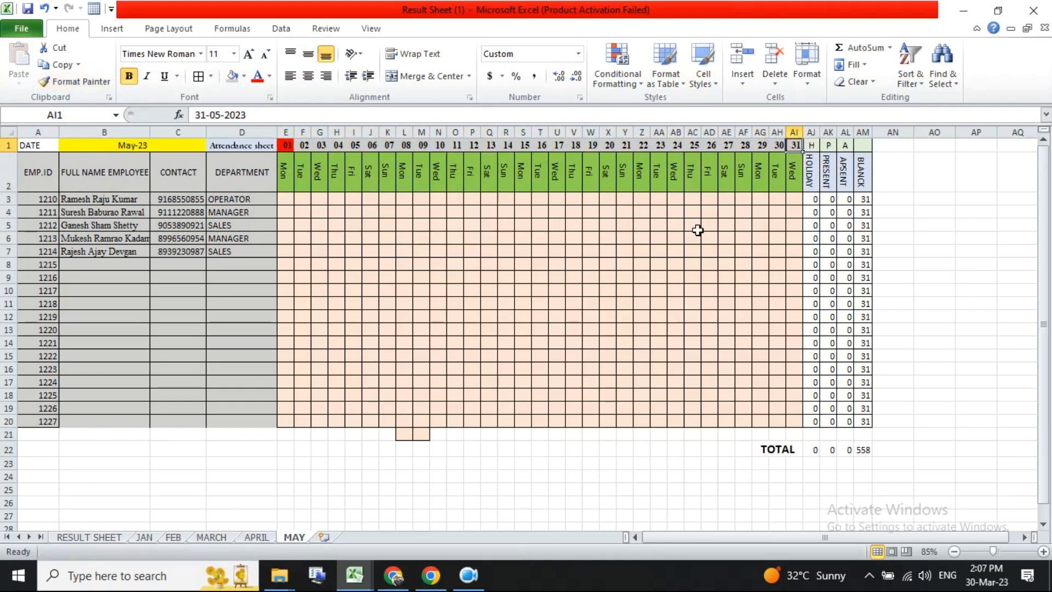
# - Review the MAY sheet's dates and day names and browse the other month sheets
pyautogui.click(640, 278)
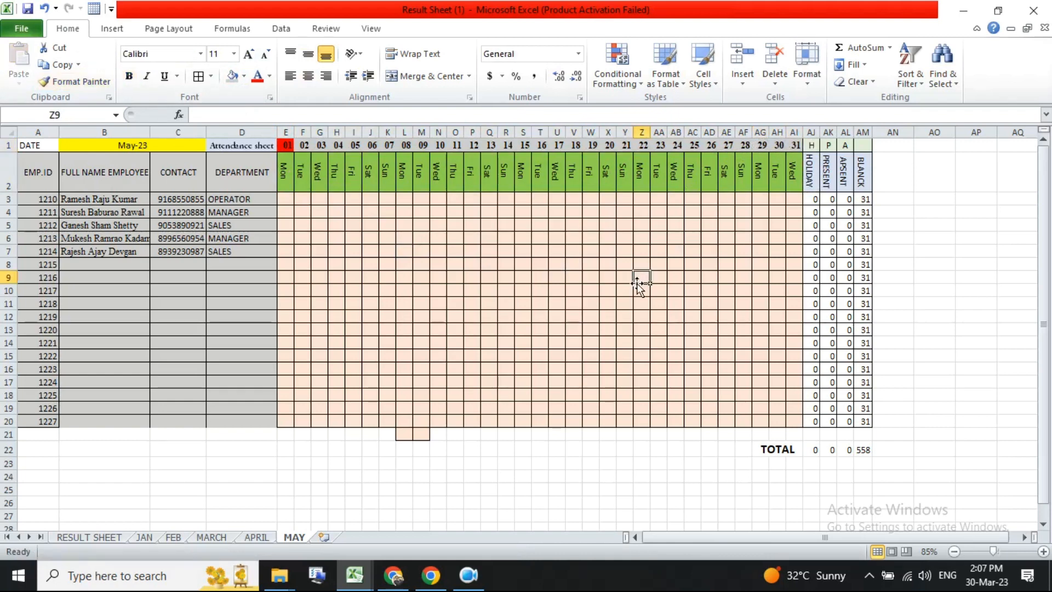
pyautogui.click(294, 175)
pyautogui.click(158, 145)
pyautogui.click(336, 303)
pyautogui.click(440, 449)
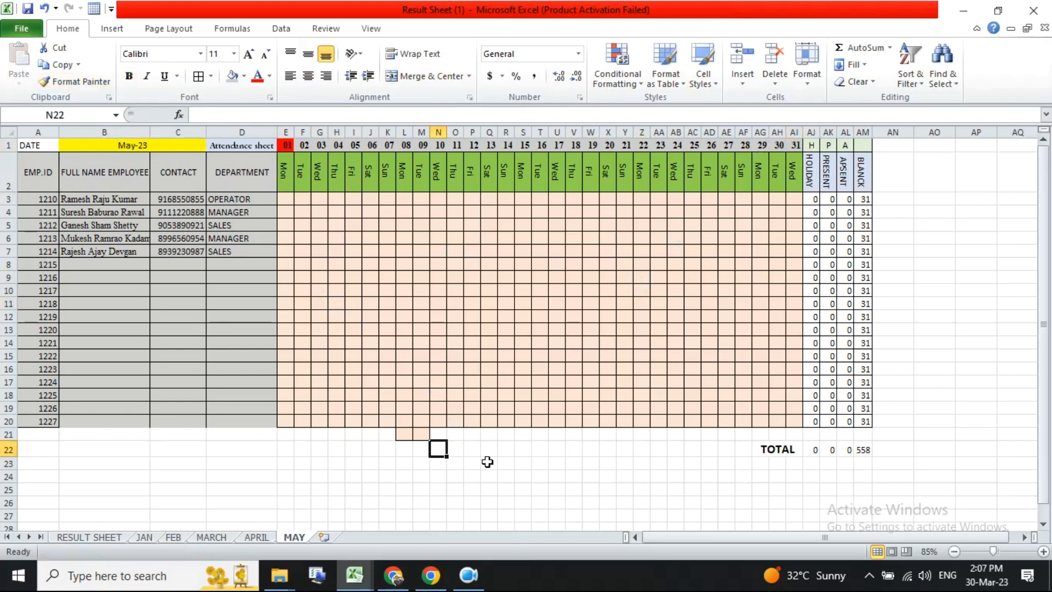
pyautogui.click(286, 318)
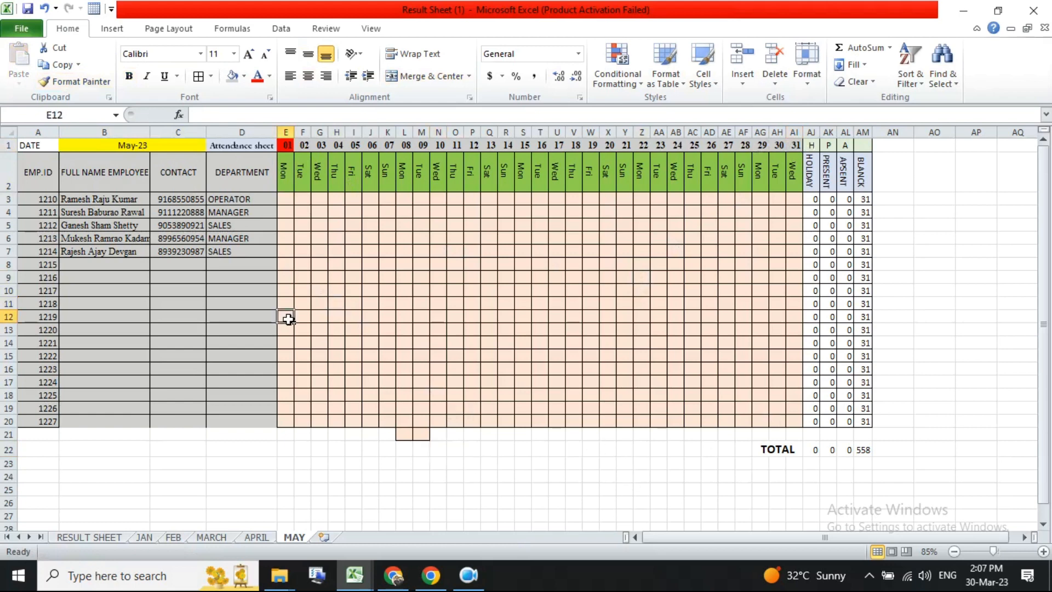
pyautogui.click(403, 278)
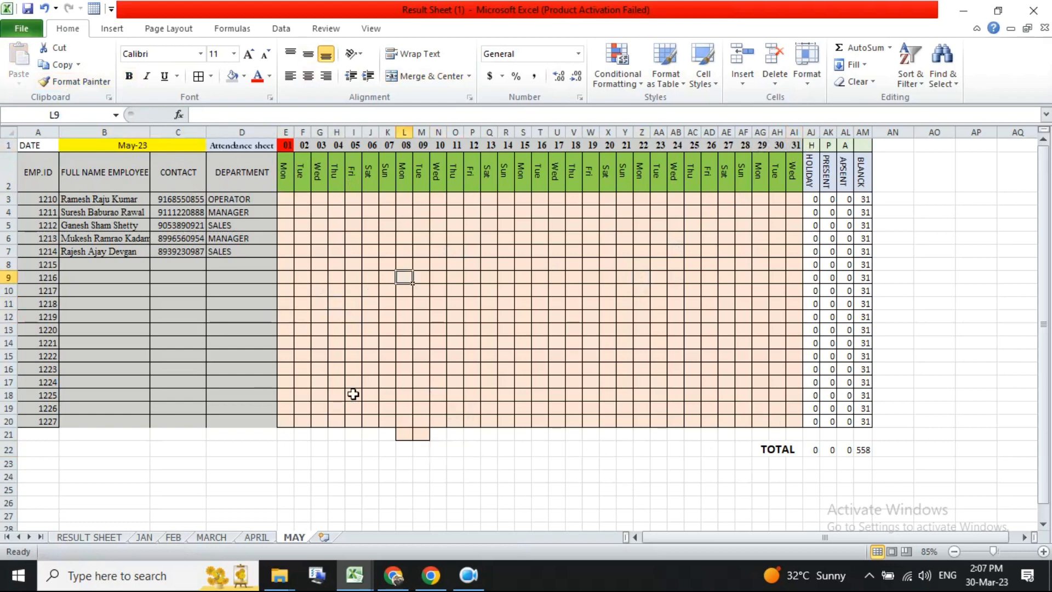
pyautogui.click(144, 537)
pyautogui.click(211, 537)
pyautogui.click(257, 537)
pyautogui.click(300, 537)
pyautogui.click(270, 420)
pyautogui.moveTo(759, 423); pyautogui.dragTo(55, 175)
pyautogui.click(182, 278)
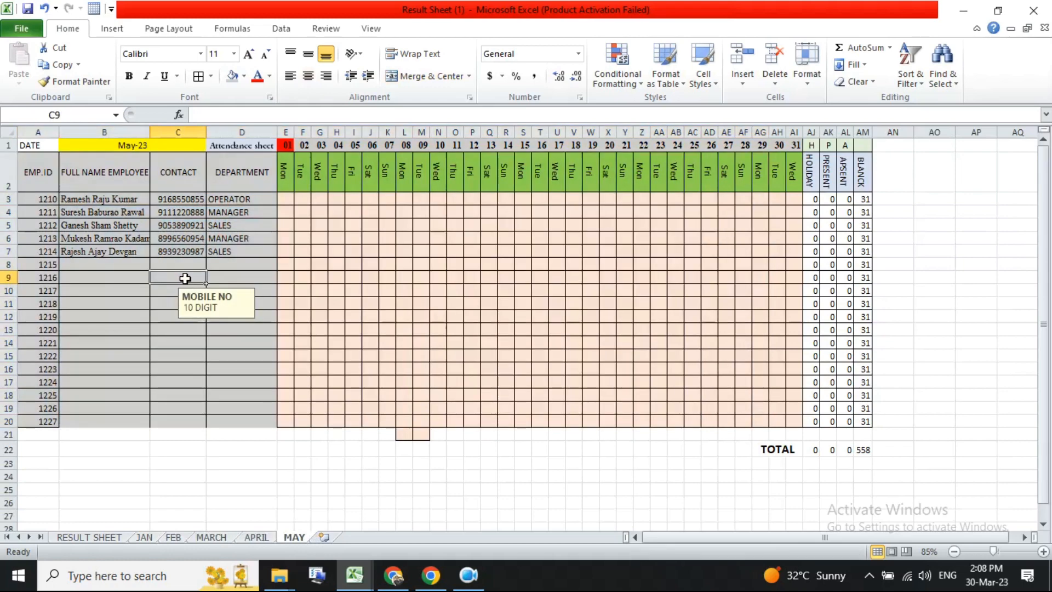
pyautogui.click(469, 575)
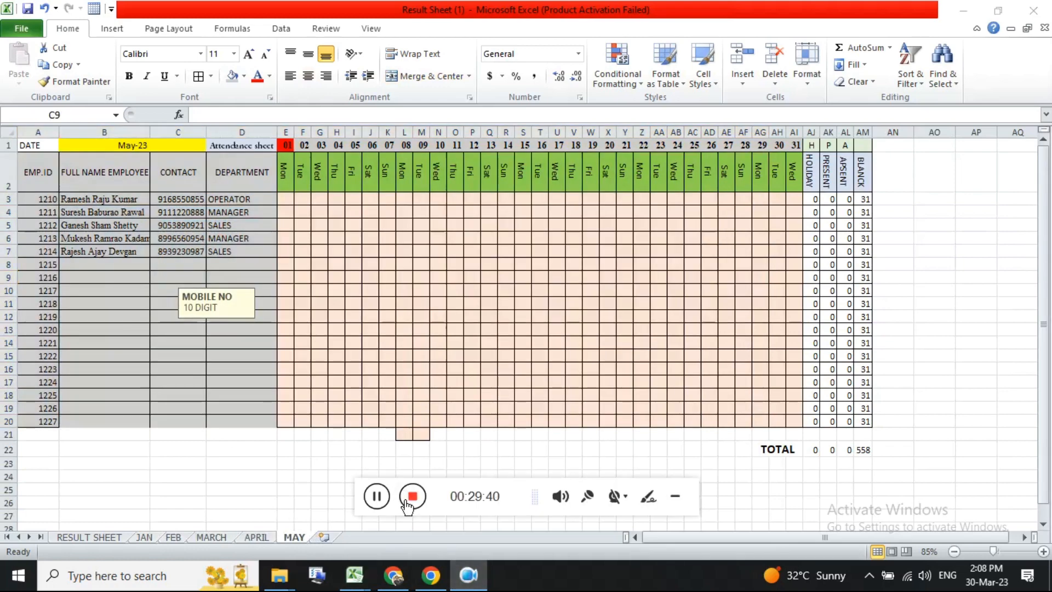